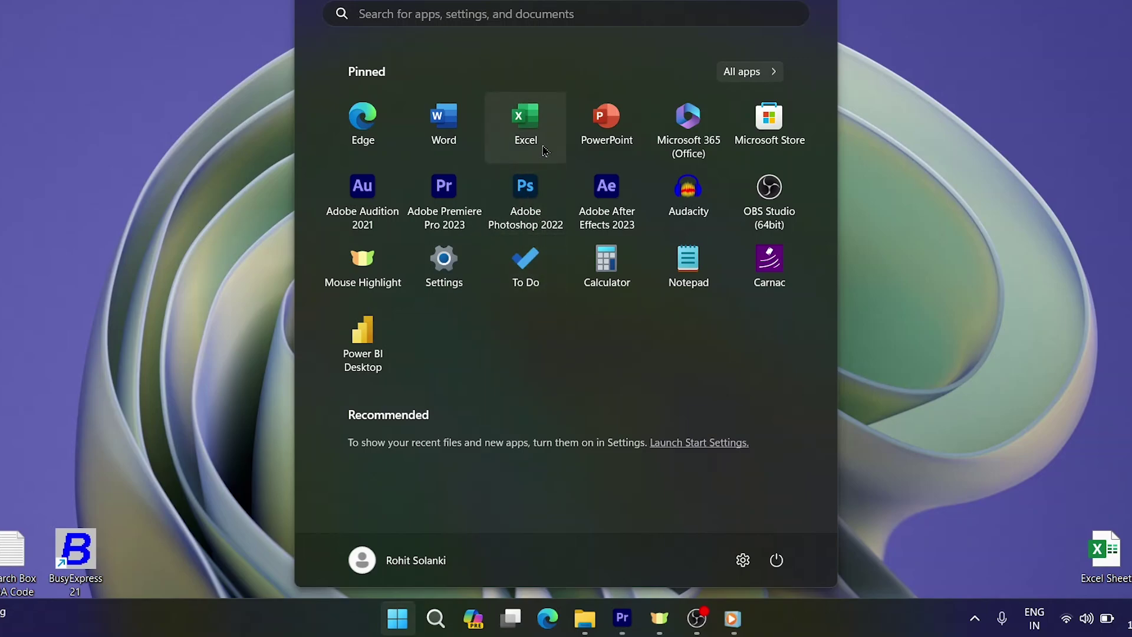
Step: Launch Excel from the Windows Start menu, and open it once more by searching for "excel"
{"action": "left_click", "coordinate": [544, 150]}
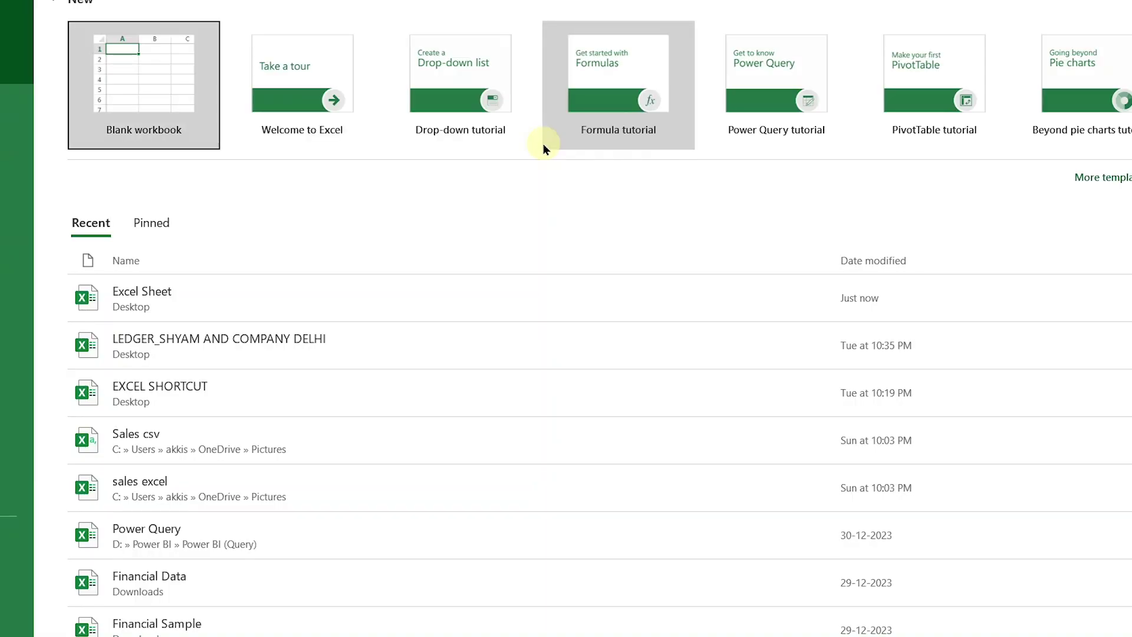
{"action": "key", "text": "super"}
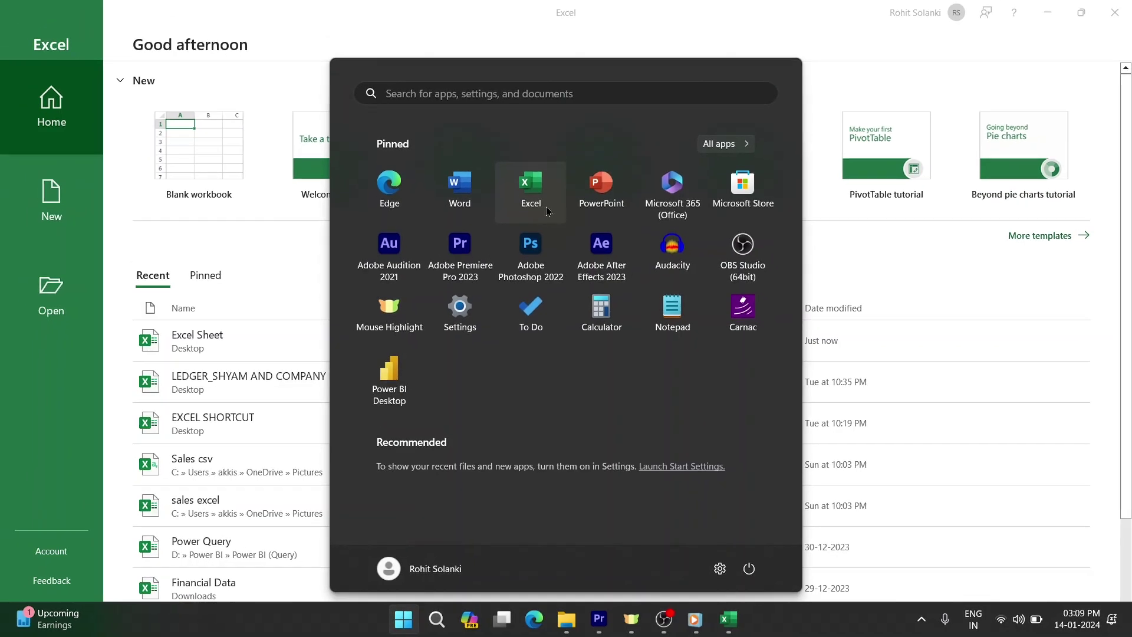
{"action": "left_click", "coordinate": [448, 93]}
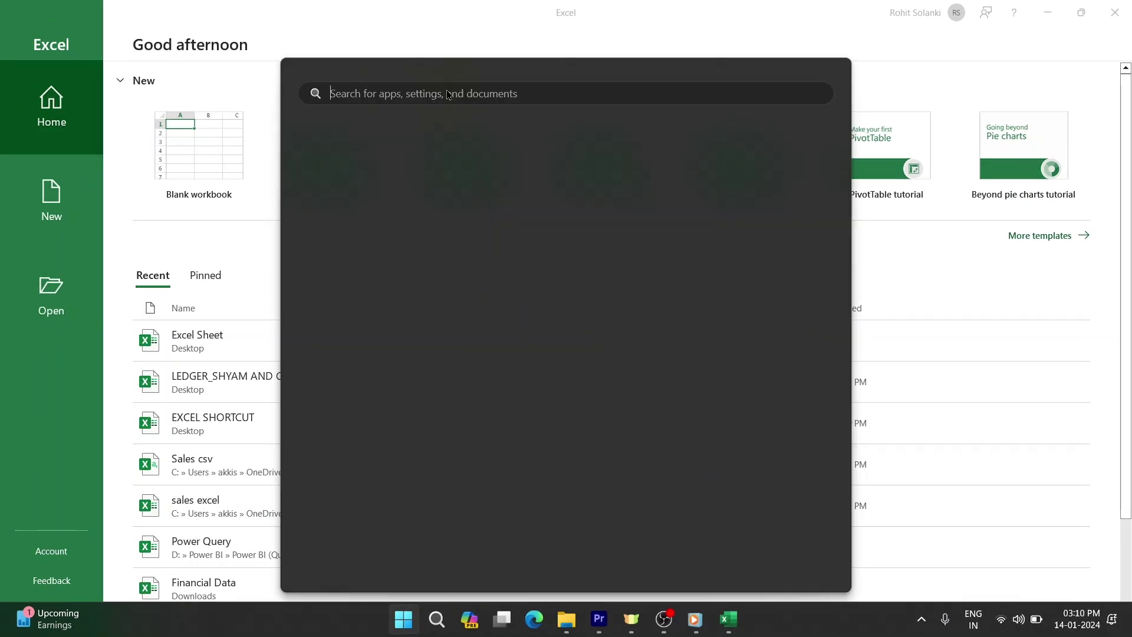
{"action": "type", "text": "excel"}
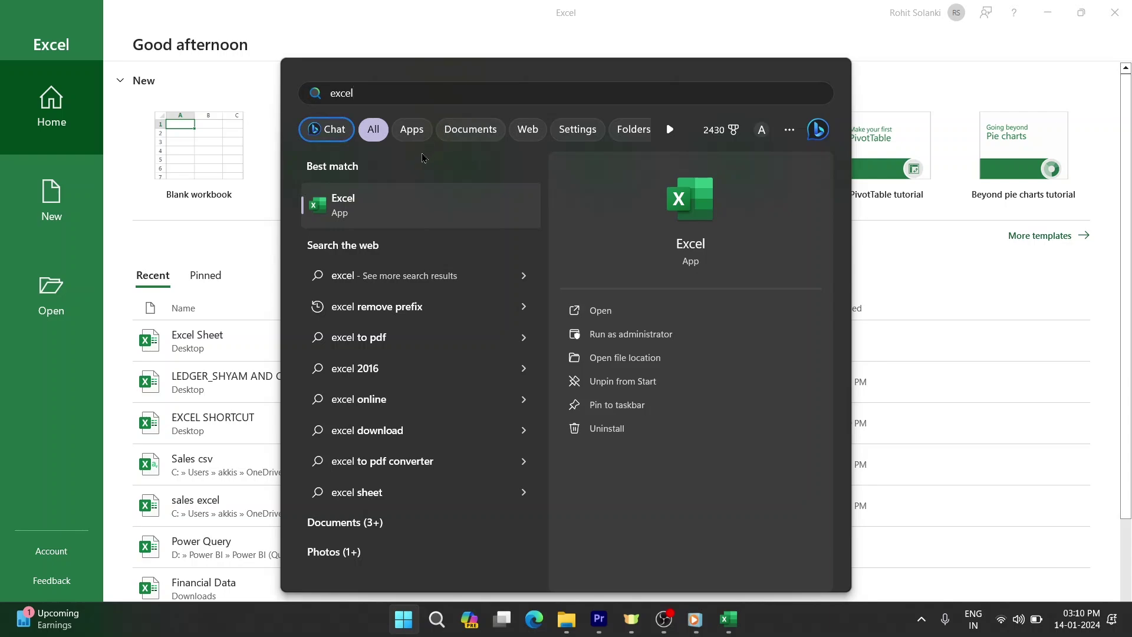
{"action": "left_click", "coordinate": [356, 215]}
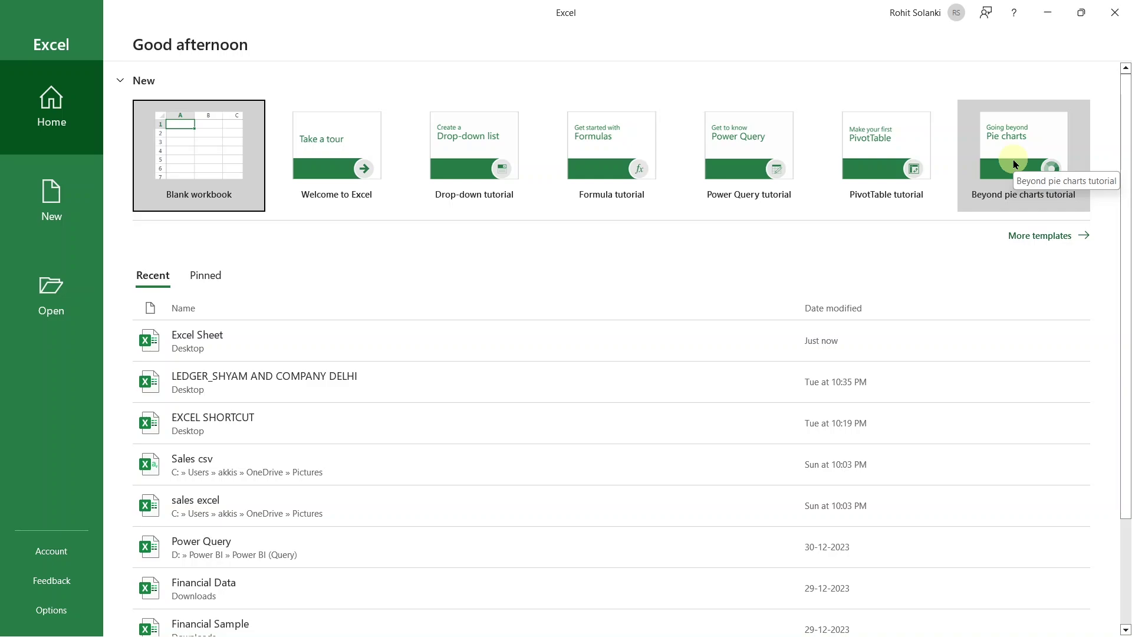
Step: Browse the additional workbook templates and return to the start page
{"action": "left_click", "coordinate": [1026, 237]}
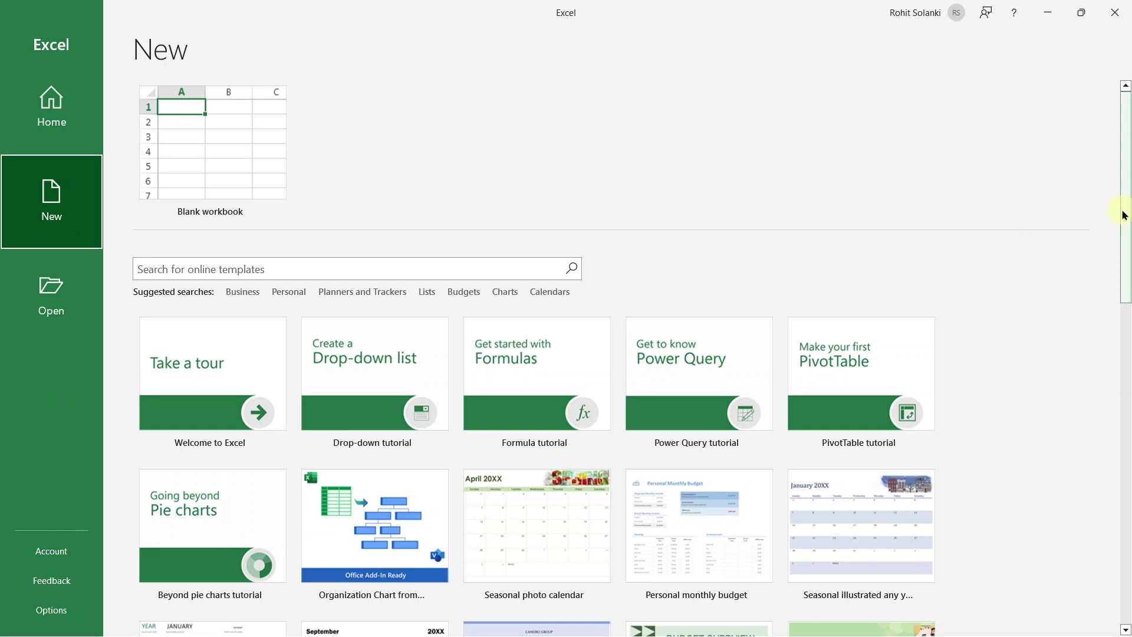
{"action": "mouse_move", "coordinate": [1122, 214]}
{"action": "left_mouse_down"}
{"action": "mouse_move", "coordinate": [1126, 547]}
{"action": "mouse_move", "coordinate": [1128, 213]}
{"action": "left_mouse_up"}
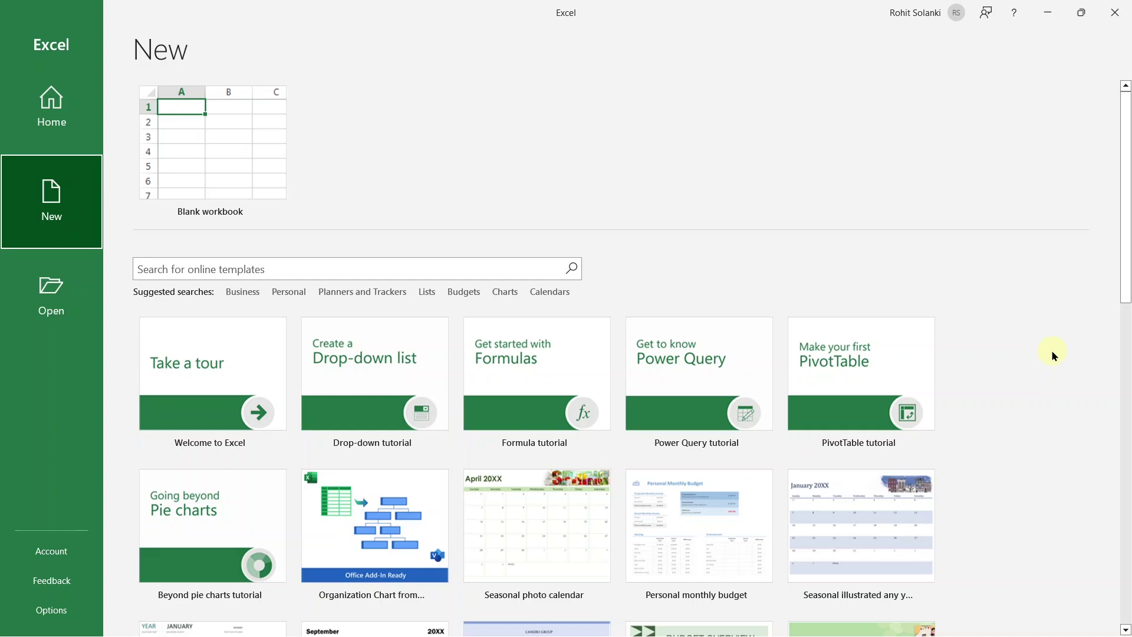
{"action": "left_click", "coordinate": [83, 133]}
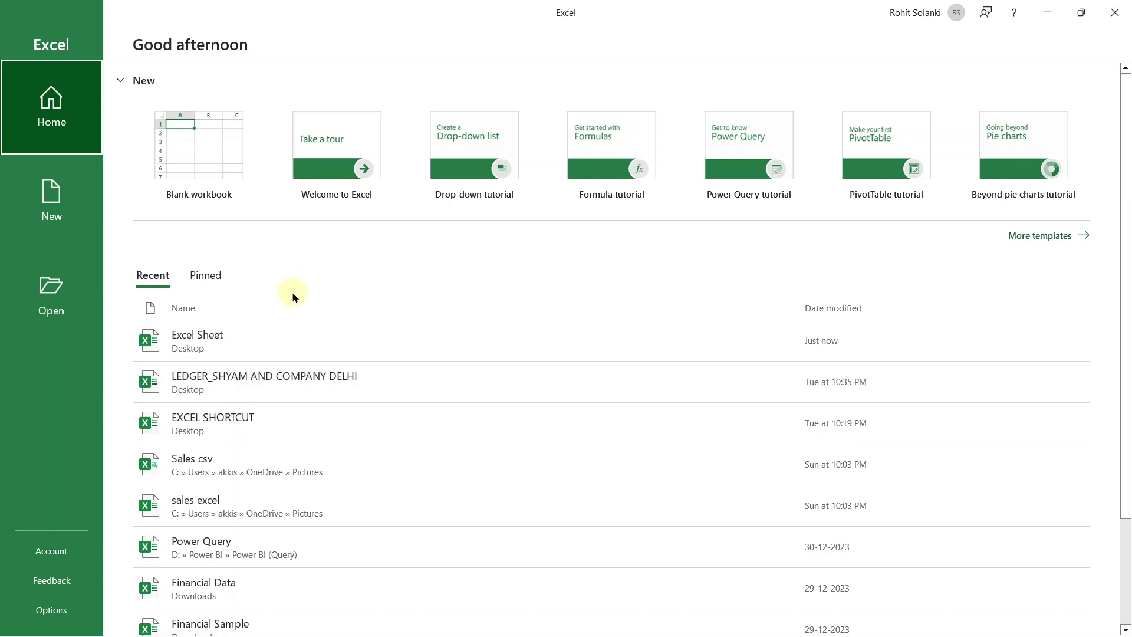
Step: View the general Excel options, close them without changes, and dismiss the notice about the new default theme
{"action": "left_click", "coordinate": [71, 618]}
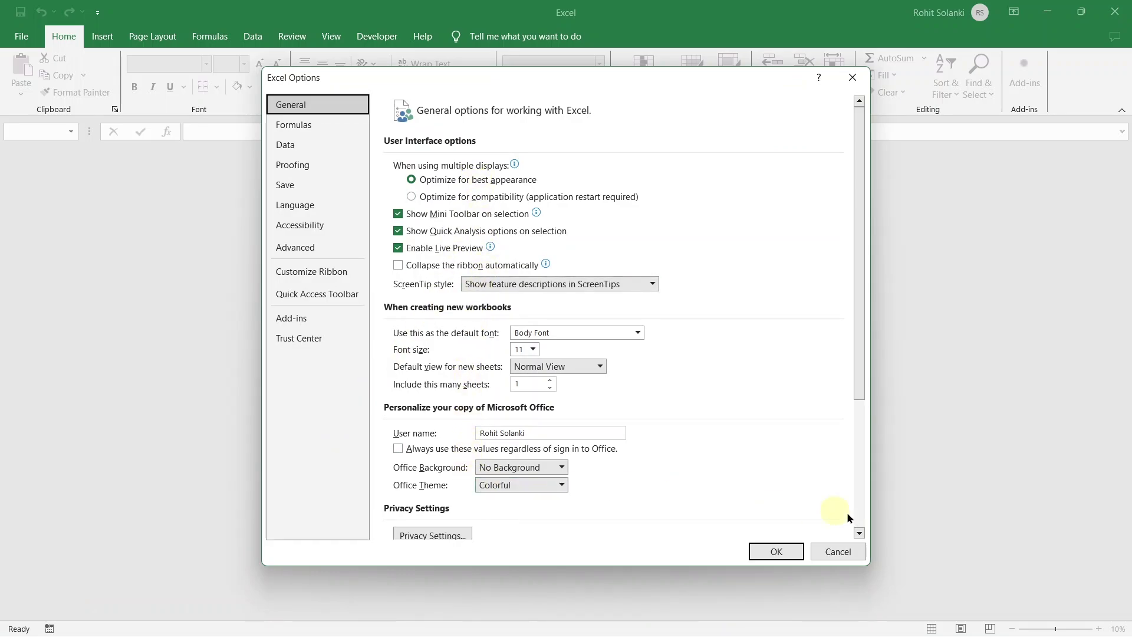
{"action": "left_click", "coordinate": [847, 549]}
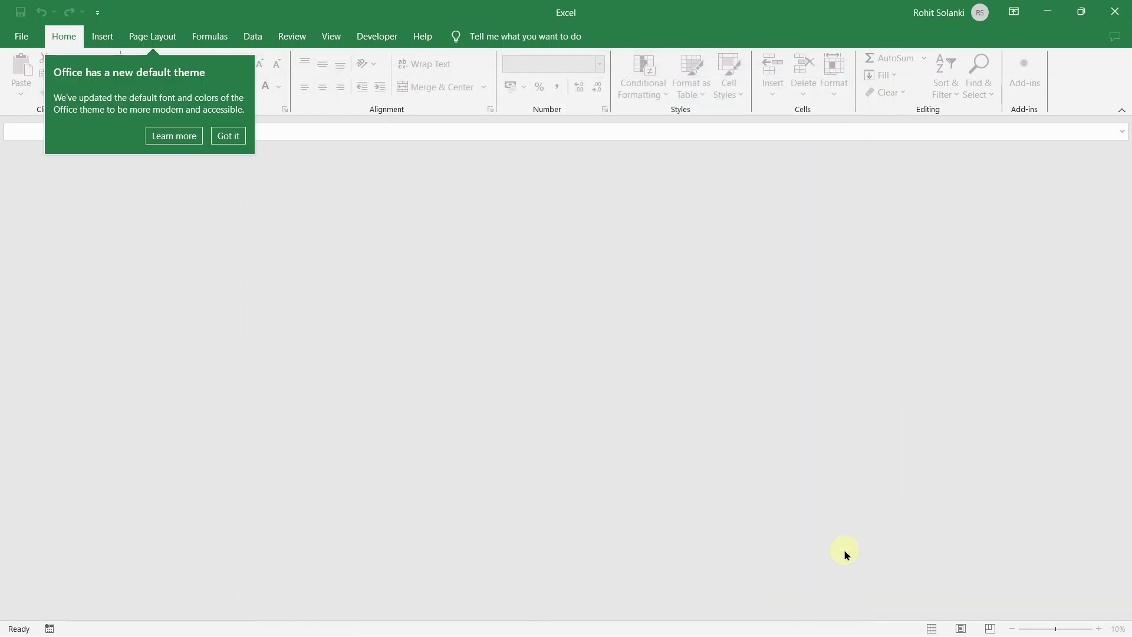
{"action": "left_click", "coordinate": [228, 137]}
Step: Create a blank workbook
{"action": "left_click", "coordinate": [29, 39]}
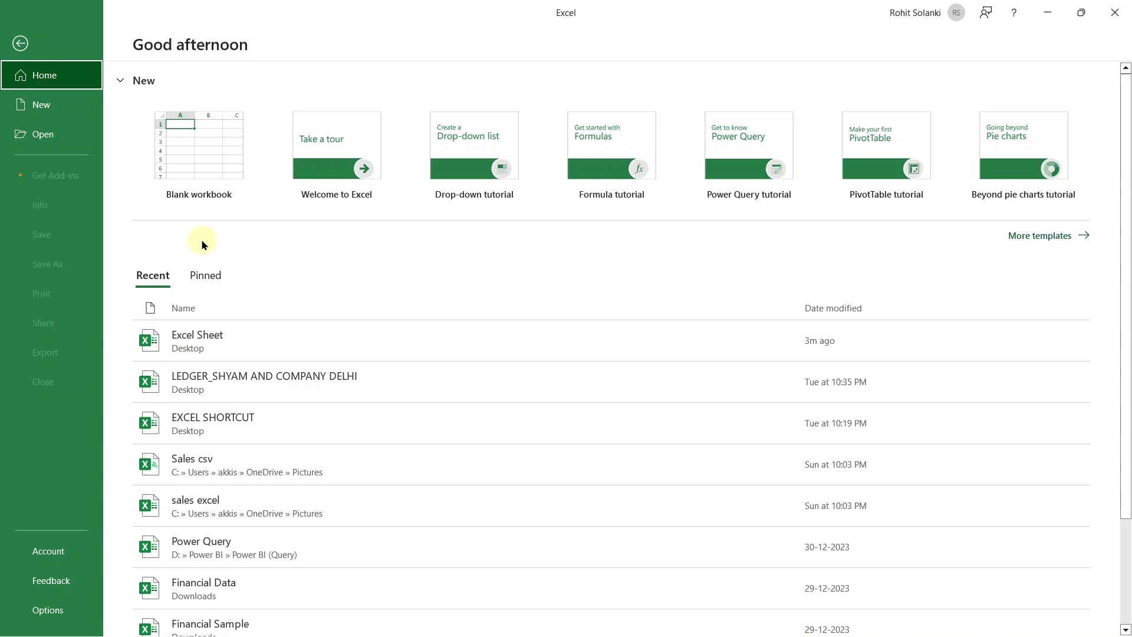
{"action": "left_click", "coordinate": [212, 182]}
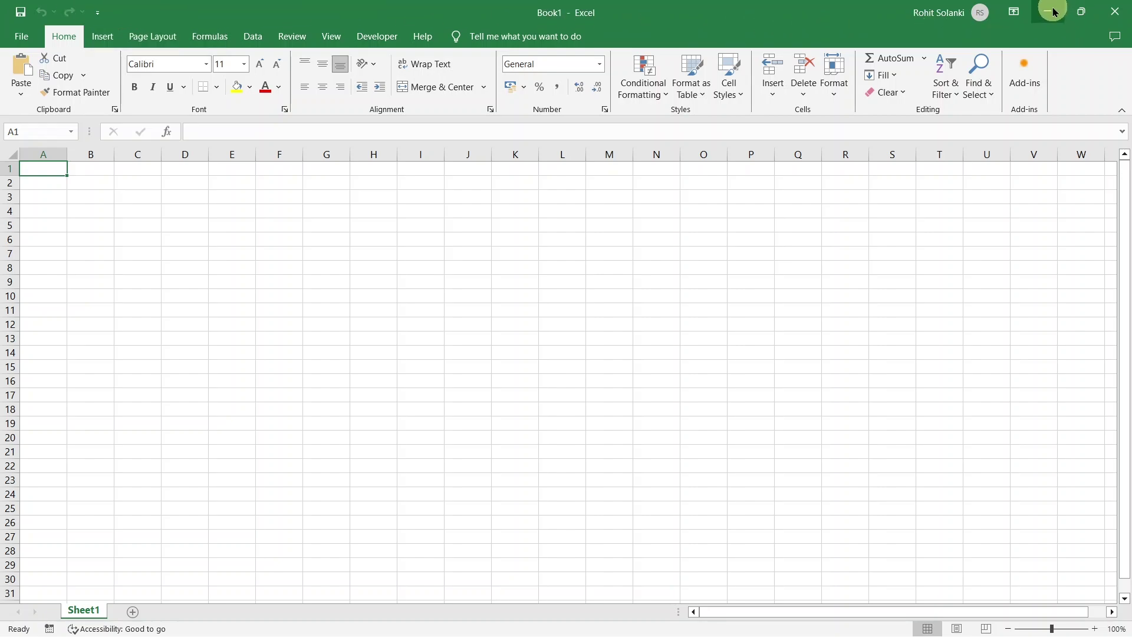
Step: Examine the Insert, Page Layout, Formulas and Data command sets and return to the Home commands
{"action": "mouse_move", "coordinate": [1087, 22]}
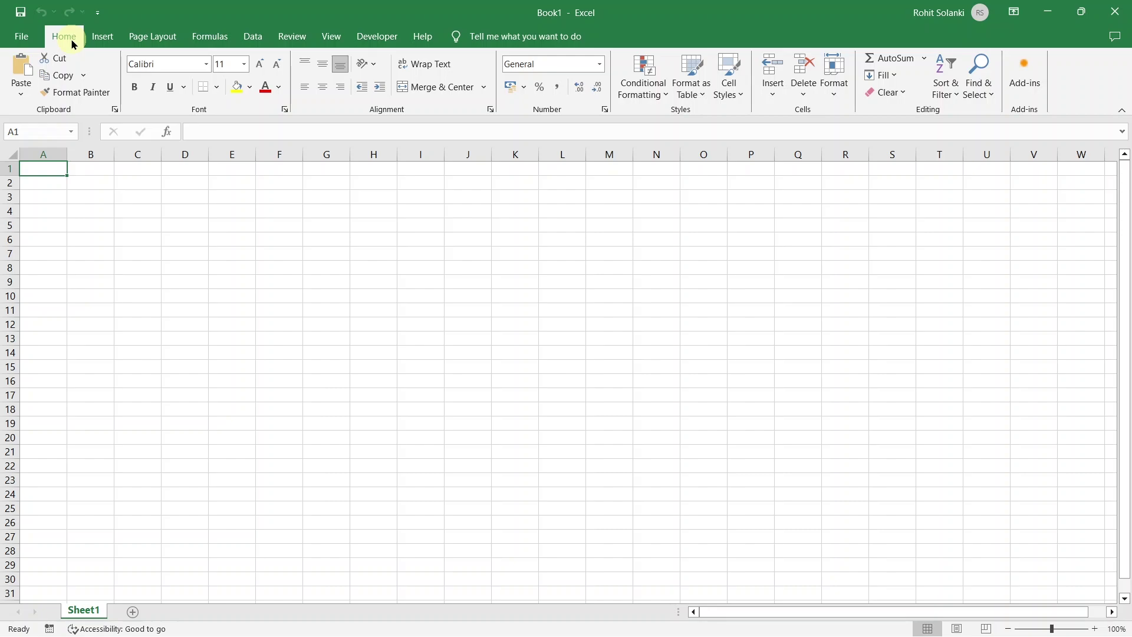
{"action": "left_click", "coordinate": [102, 39]}
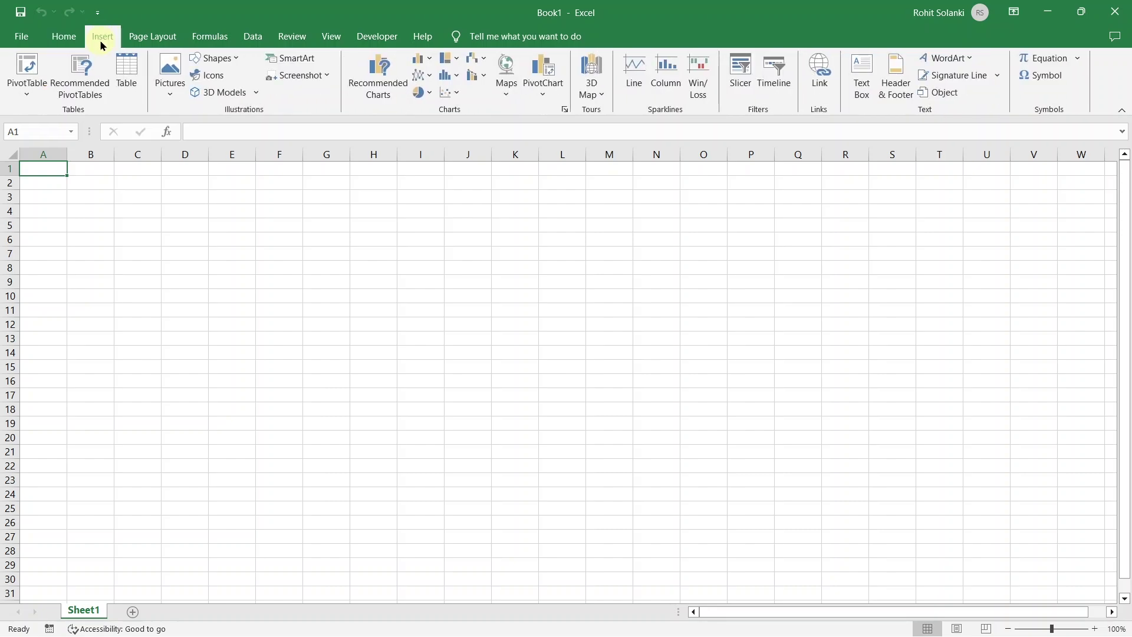
{"action": "left_click", "coordinate": [145, 39]}
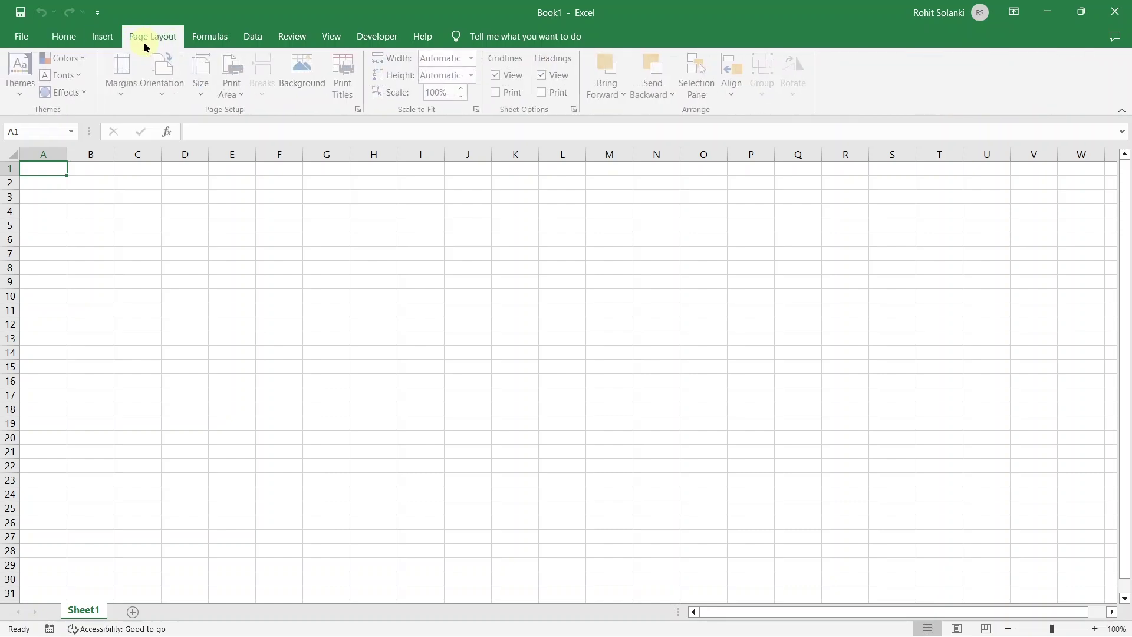
{"action": "left_click", "coordinate": [206, 45]}
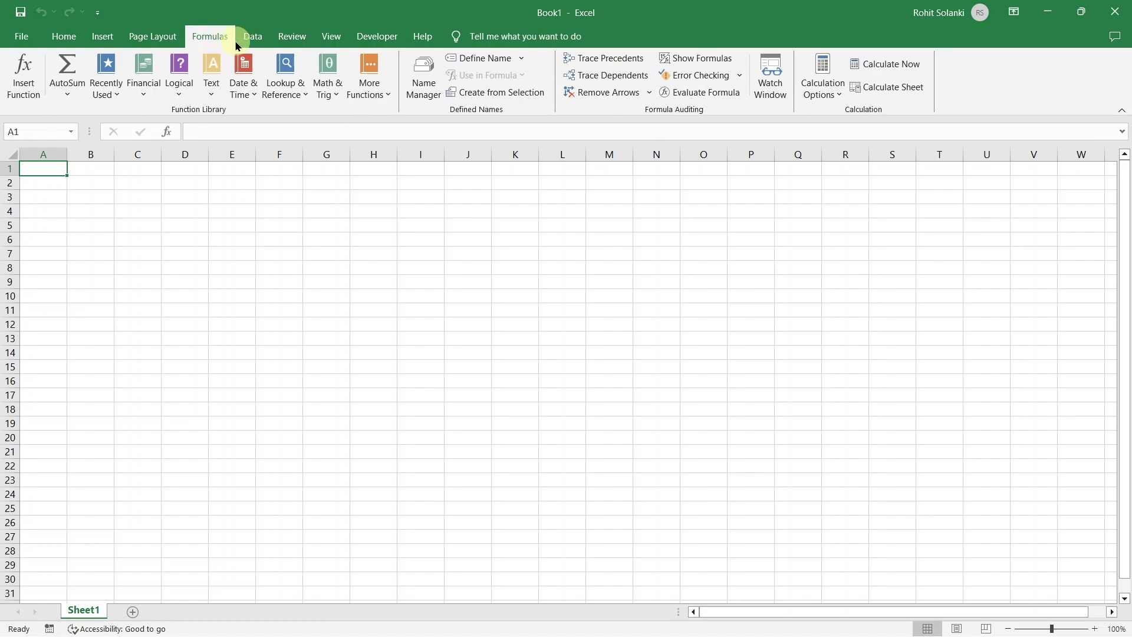
{"action": "left_click", "coordinate": [253, 43]}
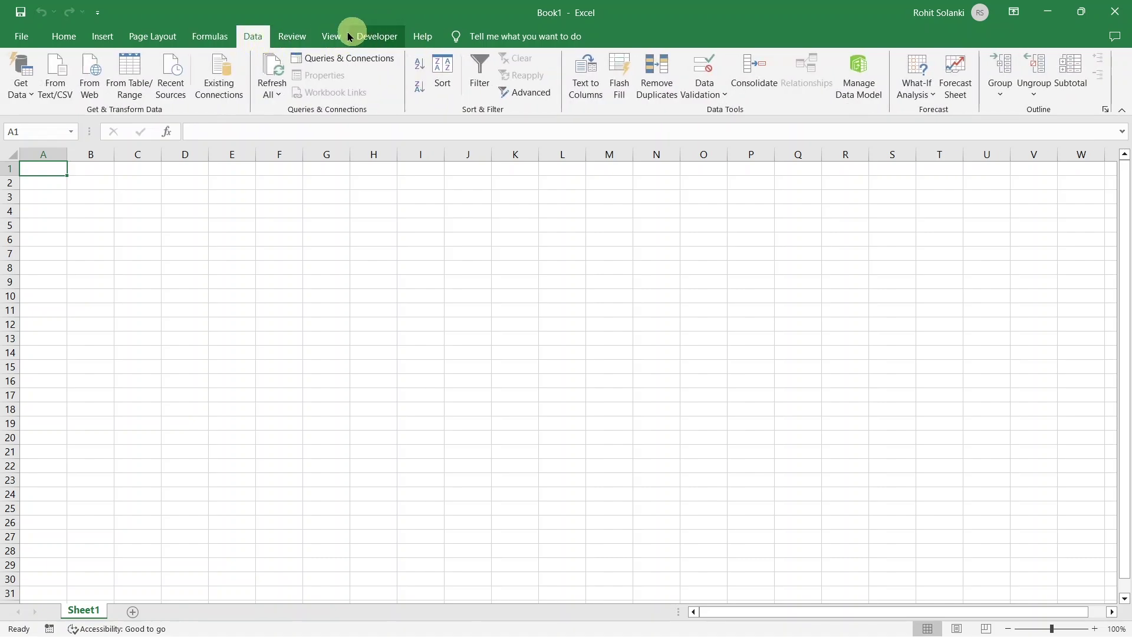
{"action": "left_click", "coordinate": [73, 42]}
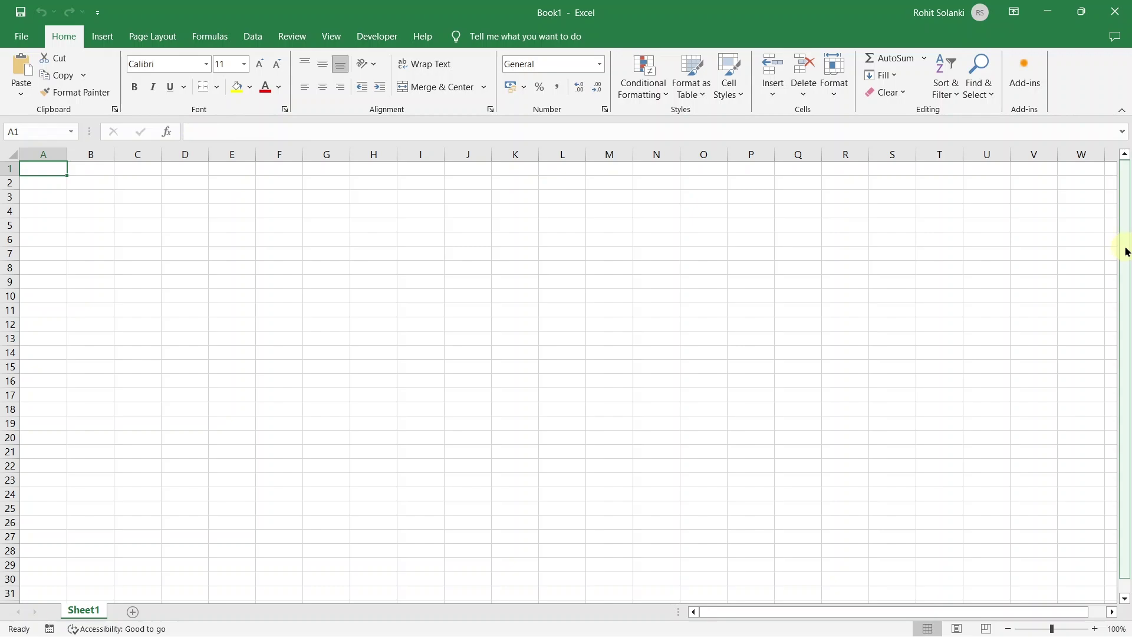
{"action": "left_click_drag", "start_coordinate": [1126, 220], "coordinate": [1126, 176]}
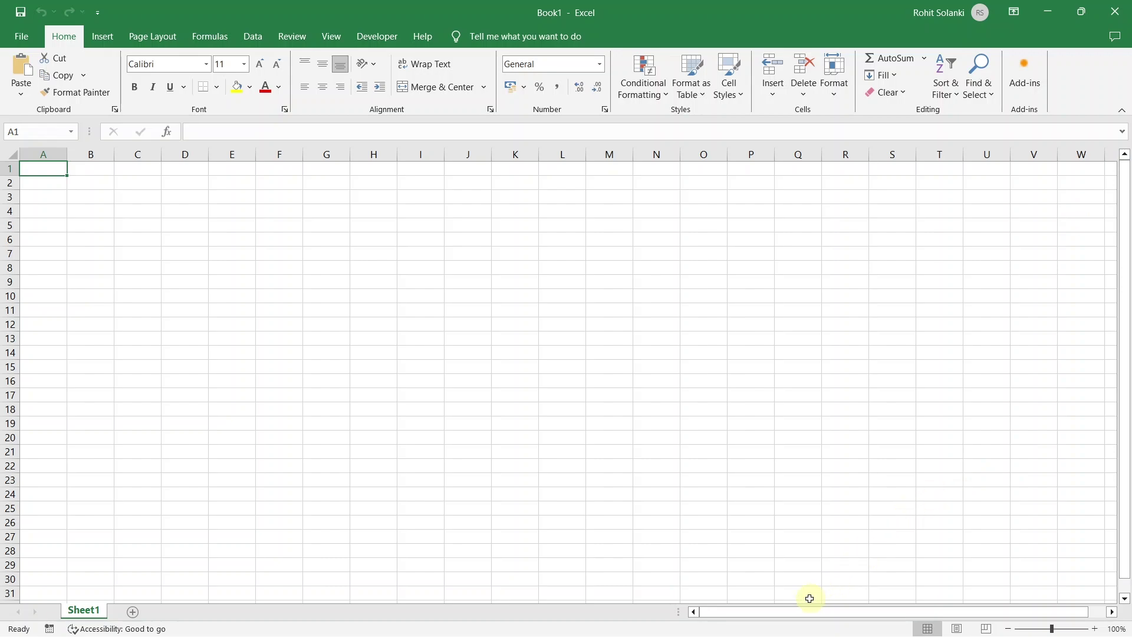
{"action": "left_click_drag", "start_coordinate": [770, 615], "coordinate": [732, 614]}
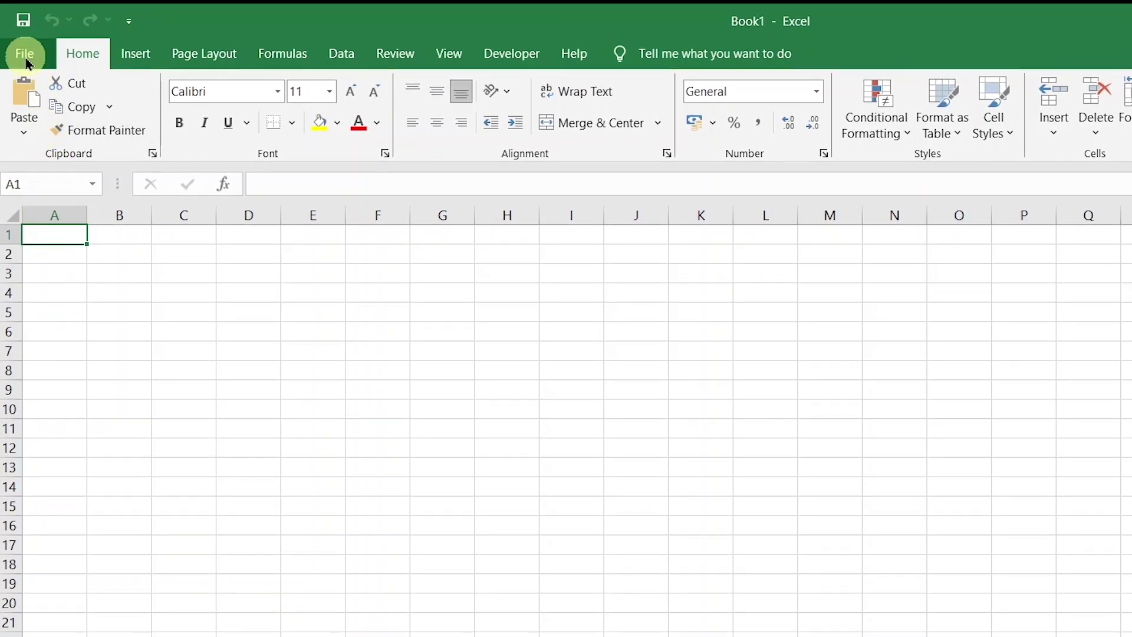
Step: Create another blank workbook and add three worksheets after Sheet1
{"action": "left_click", "coordinate": [22, 1]}
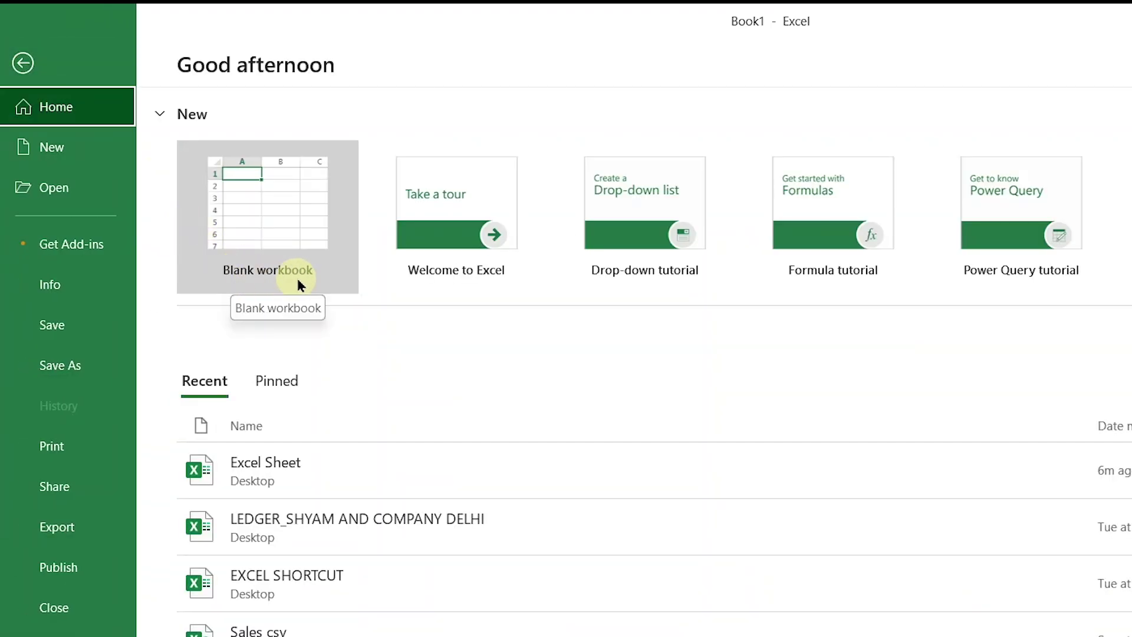
{"action": "left_click", "coordinate": [299, 240]}
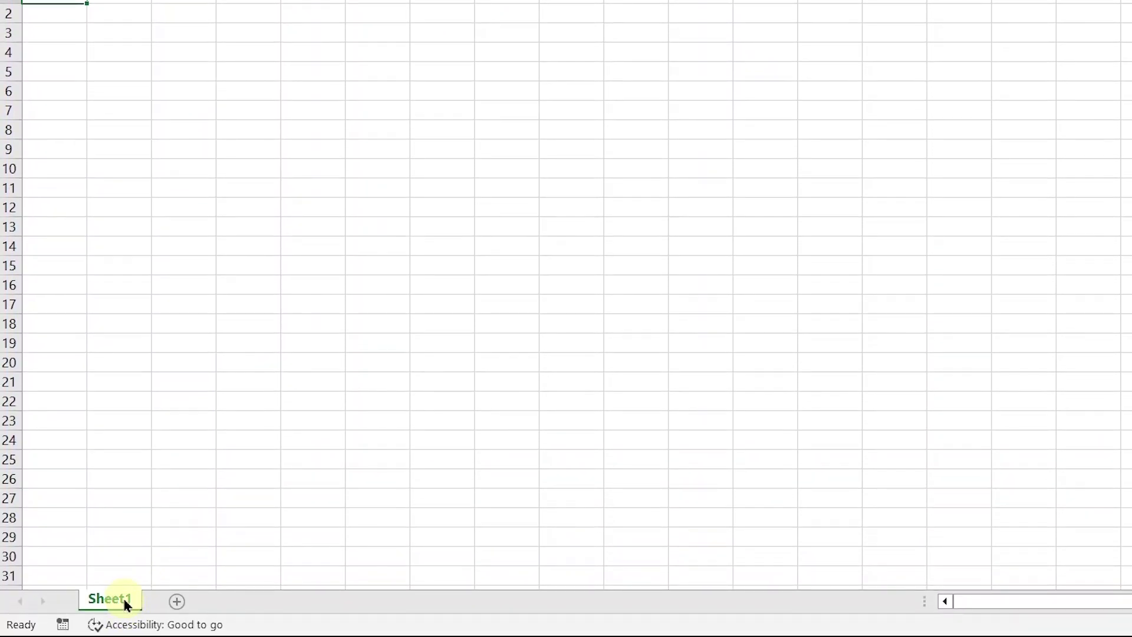
{"action": "left_click", "coordinate": [178, 599]}
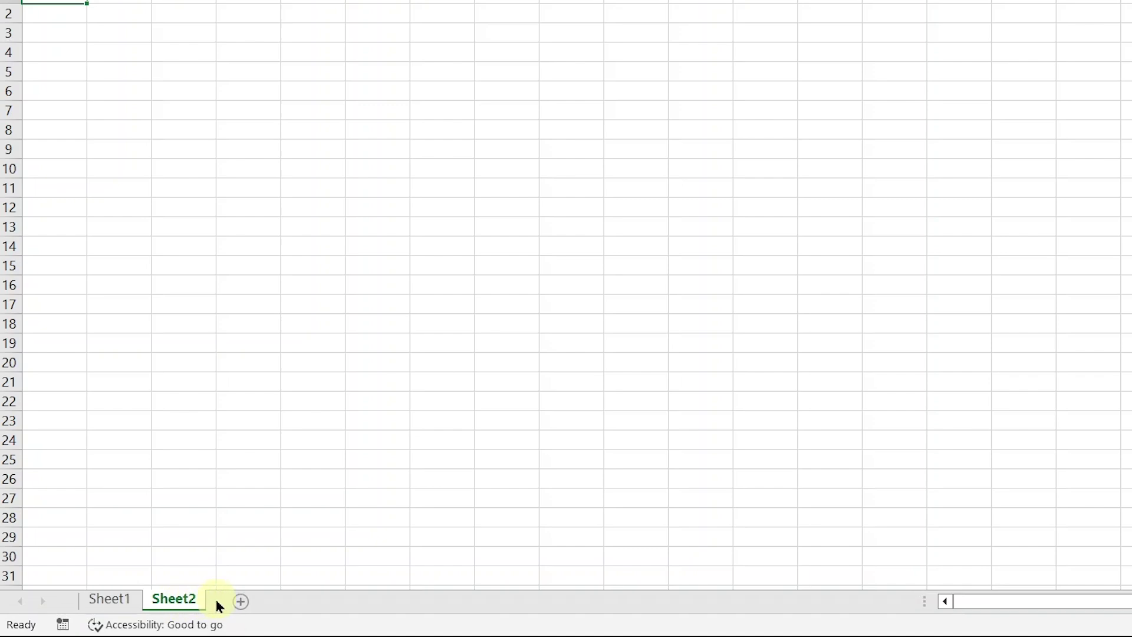
{"action": "left_click", "coordinate": [241, 601]}
{"action": "left_click", "coordinate": [299, 600]}
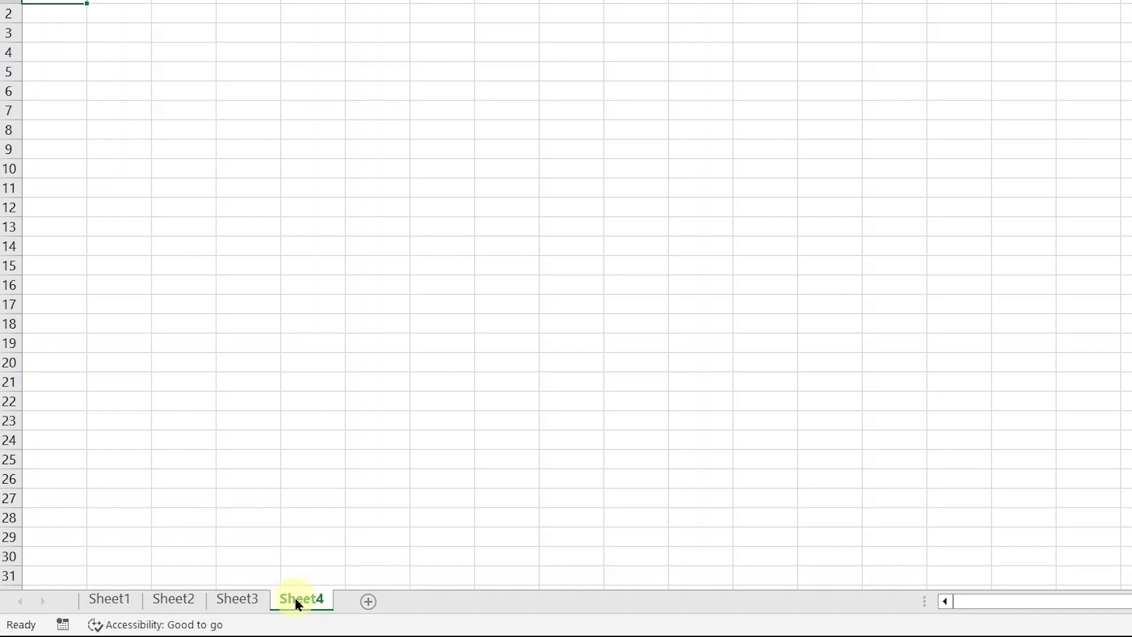
Step: Rename the Sheet4 worksheet as Data
{"action": "double_click", "coordinate": [296, 599]}
{"action": "type", "text": "Data"}
{"action": "key", "text": "Return"}
Step: Insert a new worksheet before the Data sheet and delete that inserted sheet
{"action": "right_click", "coordinate": [299, 601]}
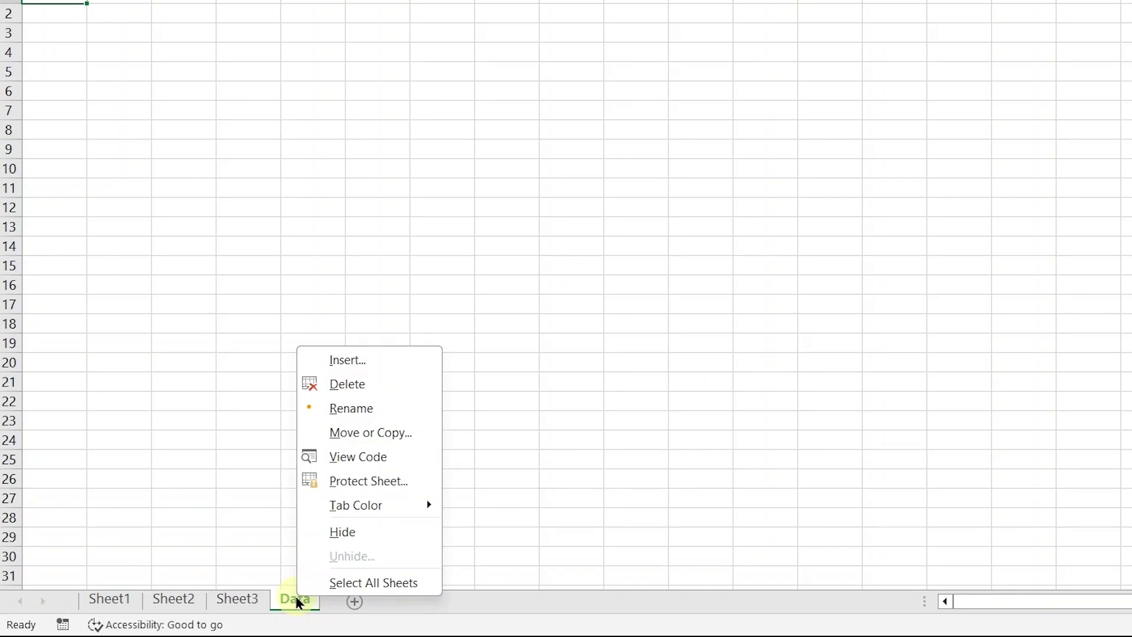
{"action": "left_click", "coordinate": [367, 362]}
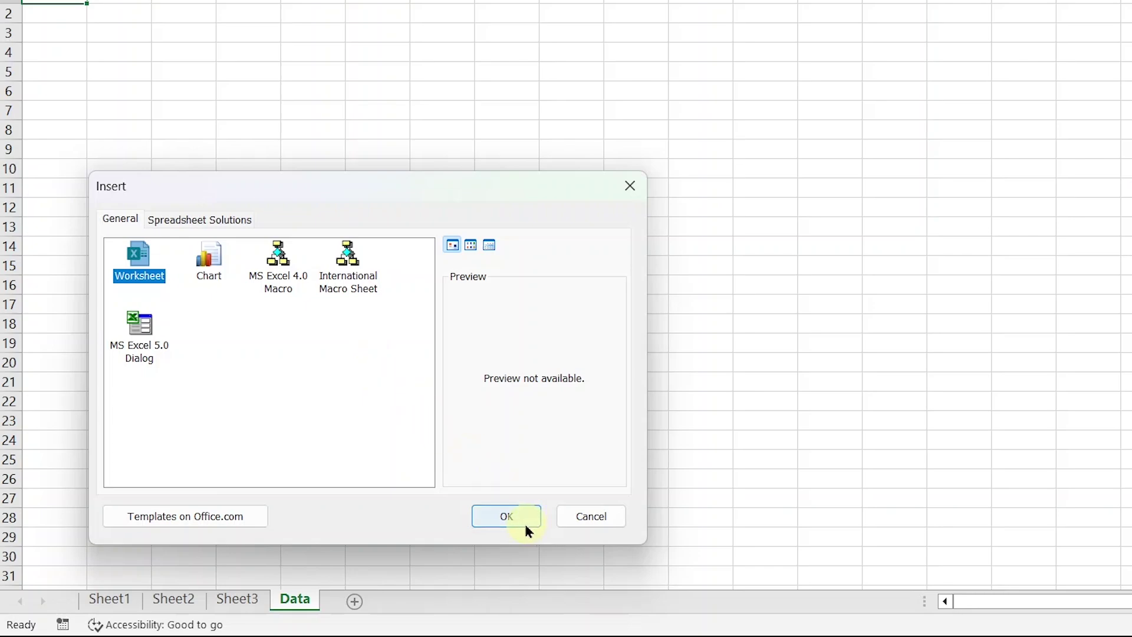
{"action": "left_click", "coordinate": [507, 518]}
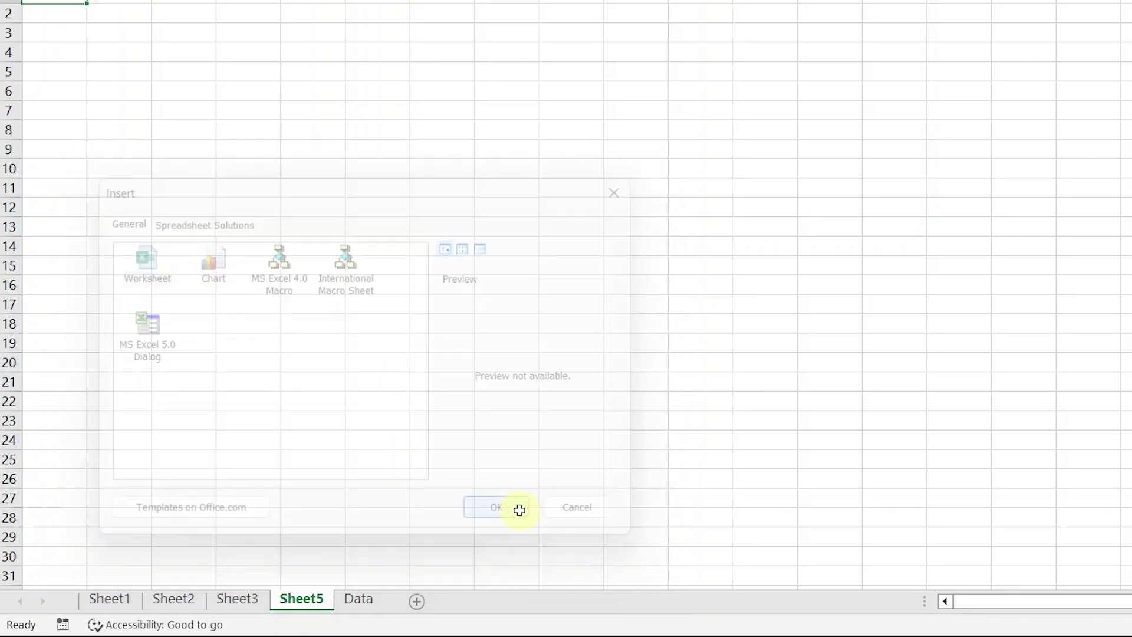
{"action": "right_click", "coordinate": [323, 603]}
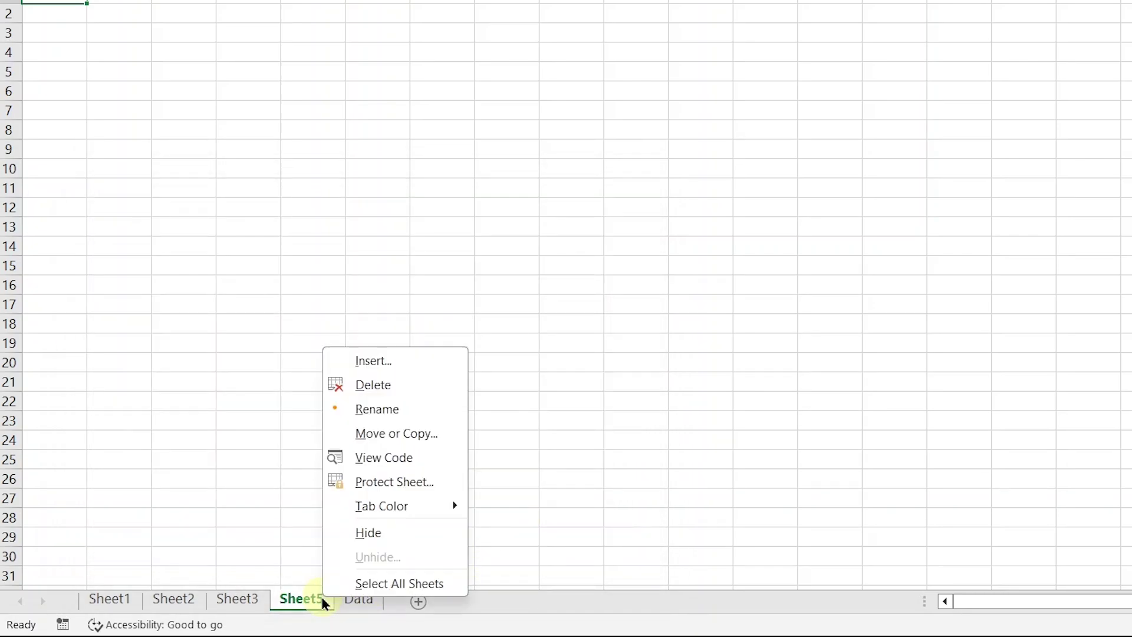
{"action": "left_click", "coordinate": [412, 386]}
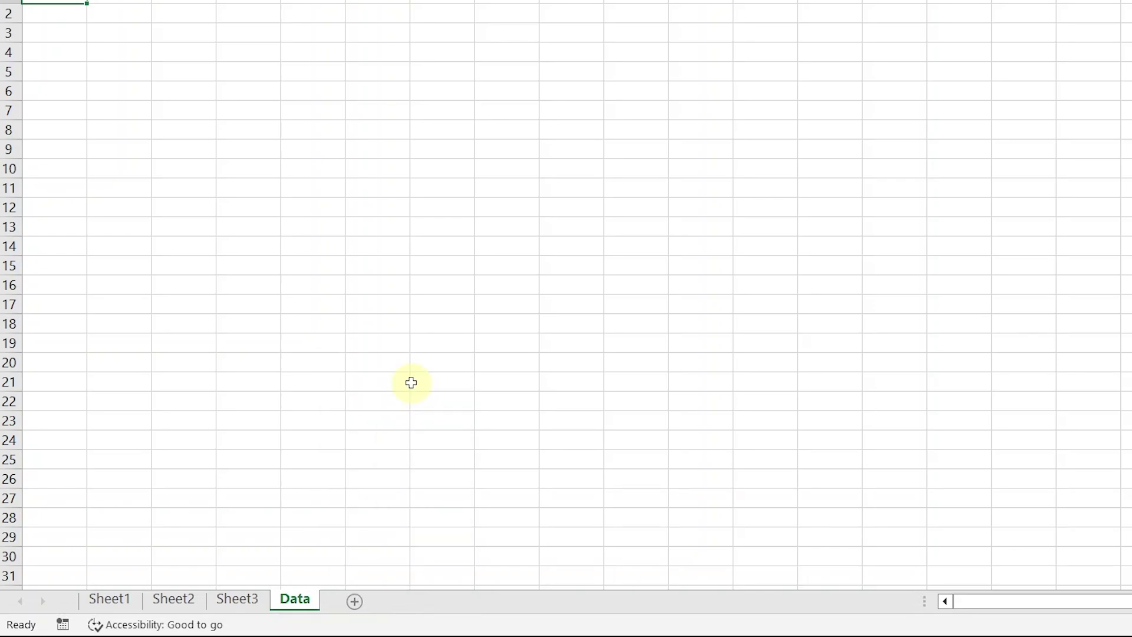
Step: View the sheet protection settings for the Data sheet and close them without applying protection
{"action": "right_click", "coordinate": [301, 613]}
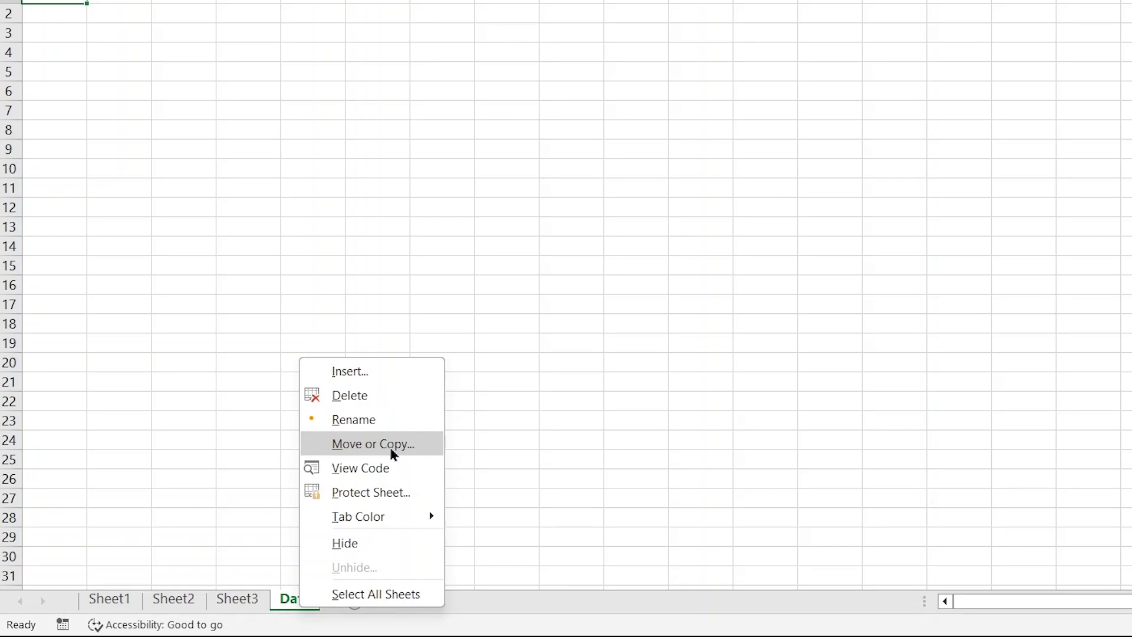
{"action": "left_click", "coordinate": [390, 501]}
{"action": "left_click_drag", "start_coordinate": [386, 230], "coordinate": [452, 145]}
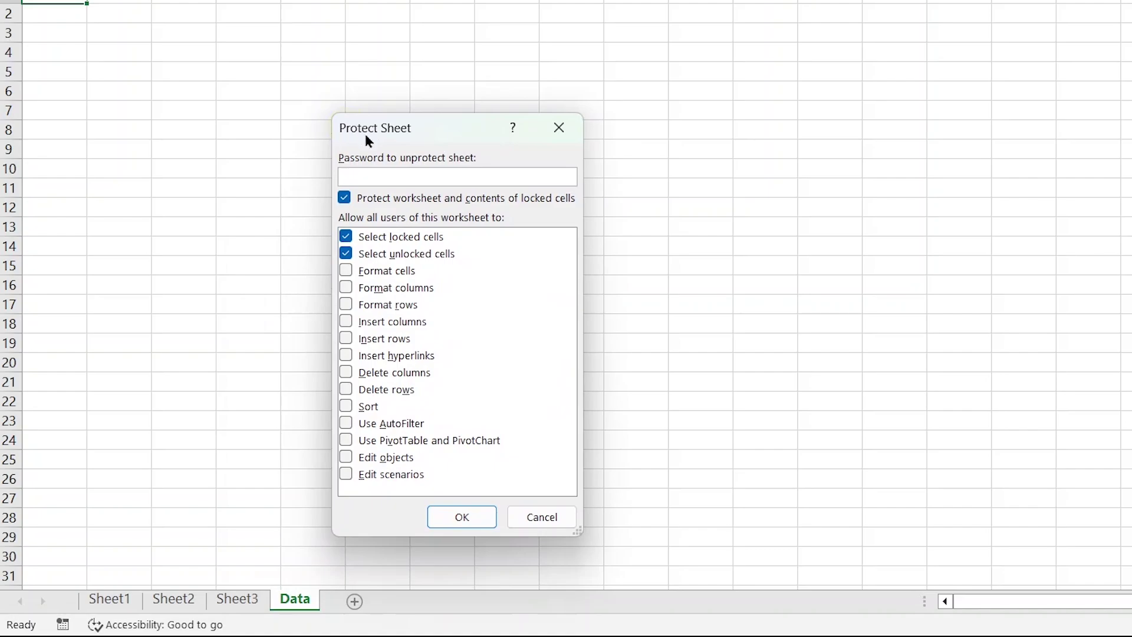
{"action": "left_click", "coordinate": [559, 127]}
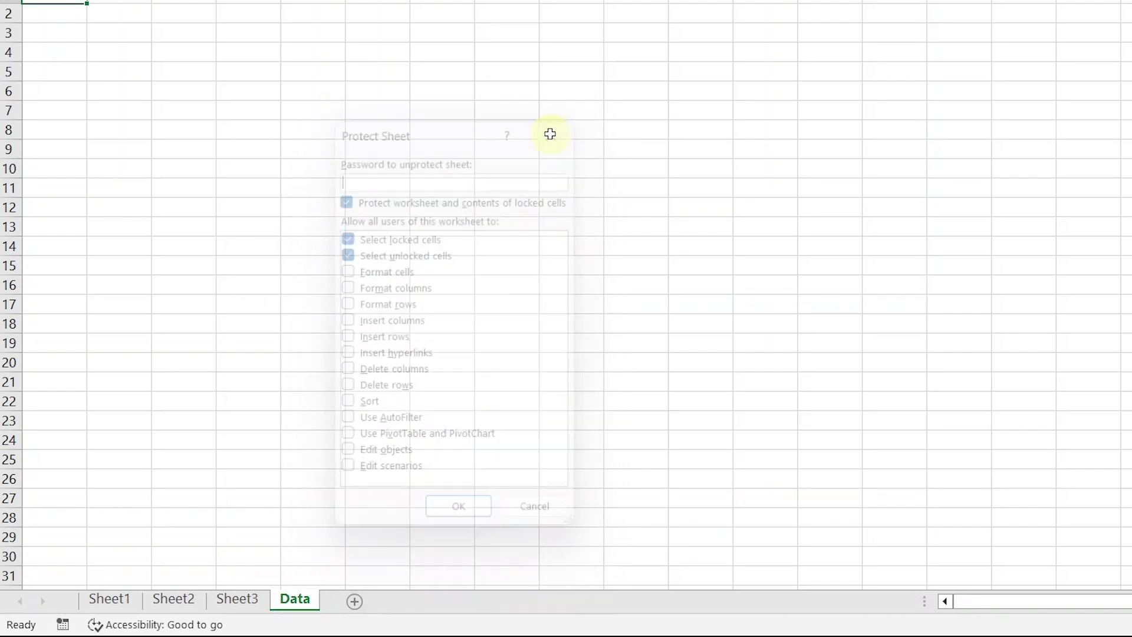
Step: Set the tab color of the Data sheet to a light gold theme color
{"action": "right_click", "coordinate": [305, 600]}
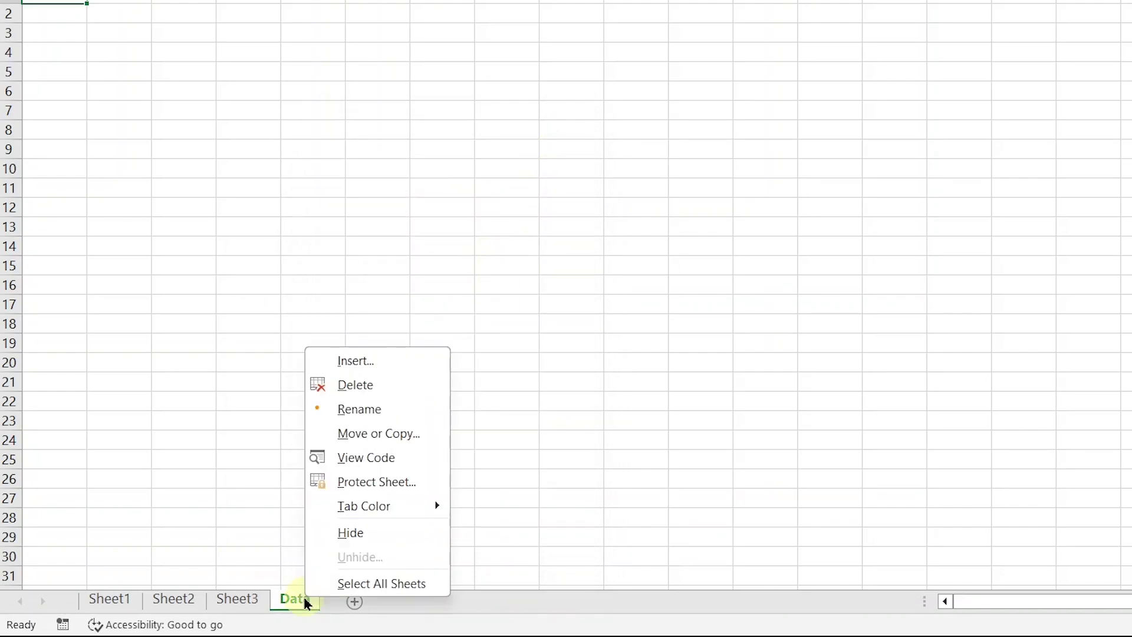
{"action": "mouse_move", "coordinate": [397, 506]}
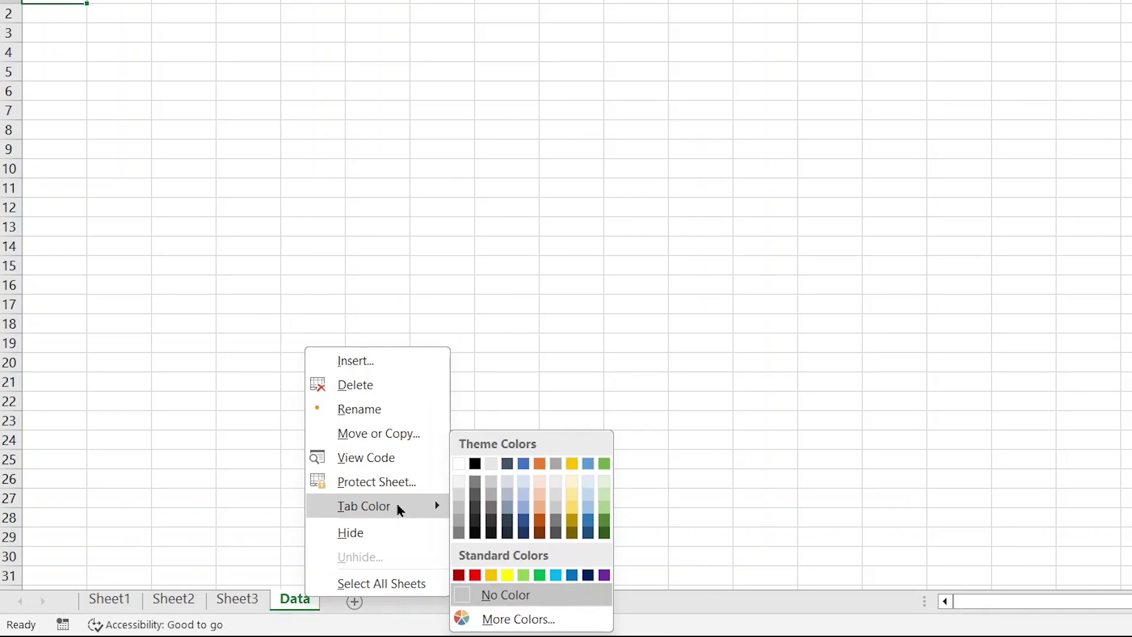
{"action": "left_click", "coordinate": [573, 498]}
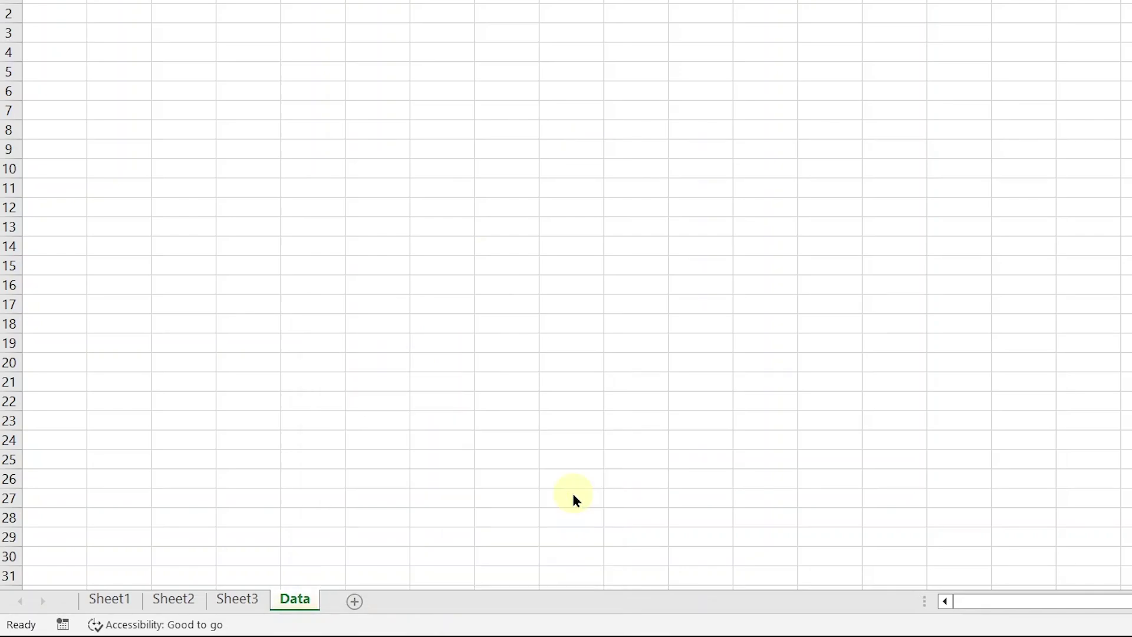
Step: Switch to Sheet3 and back to the Data sheet to check the color of the Data tab
{"action": "left_click", "coordinate": [352, 563]}
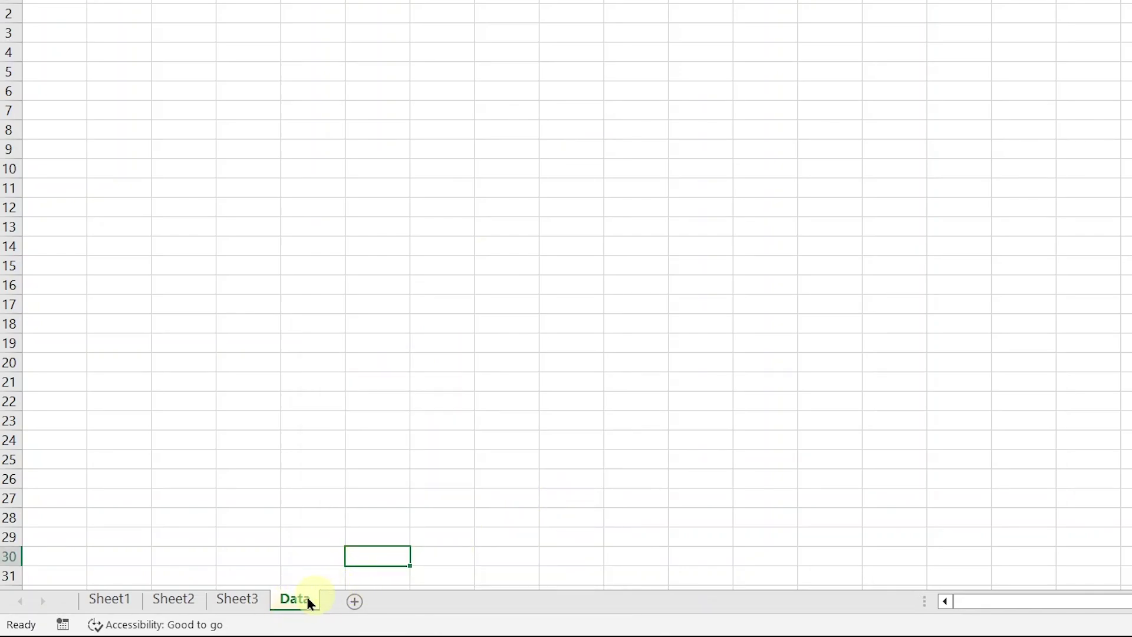
{"action": "left_click", "coordinate": [239, 600]}
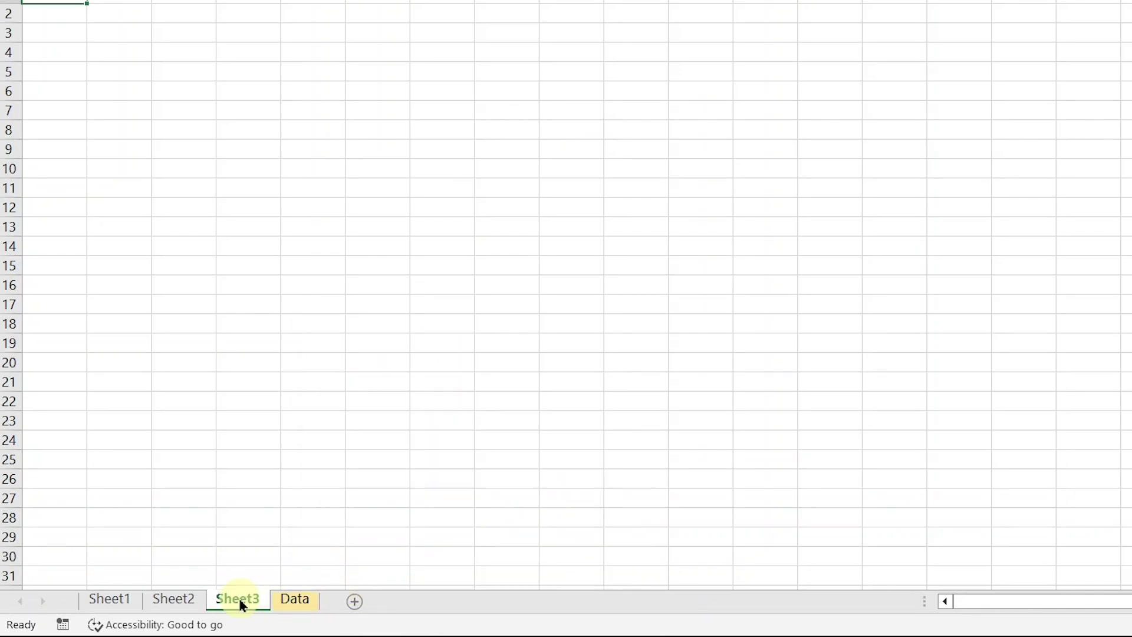
{"action": "left_click", "coordinate": [297, 602]}
Step: Hide the Data sheet and unhide it again
{"action": "right_click", "coordinate": [295, 602]}
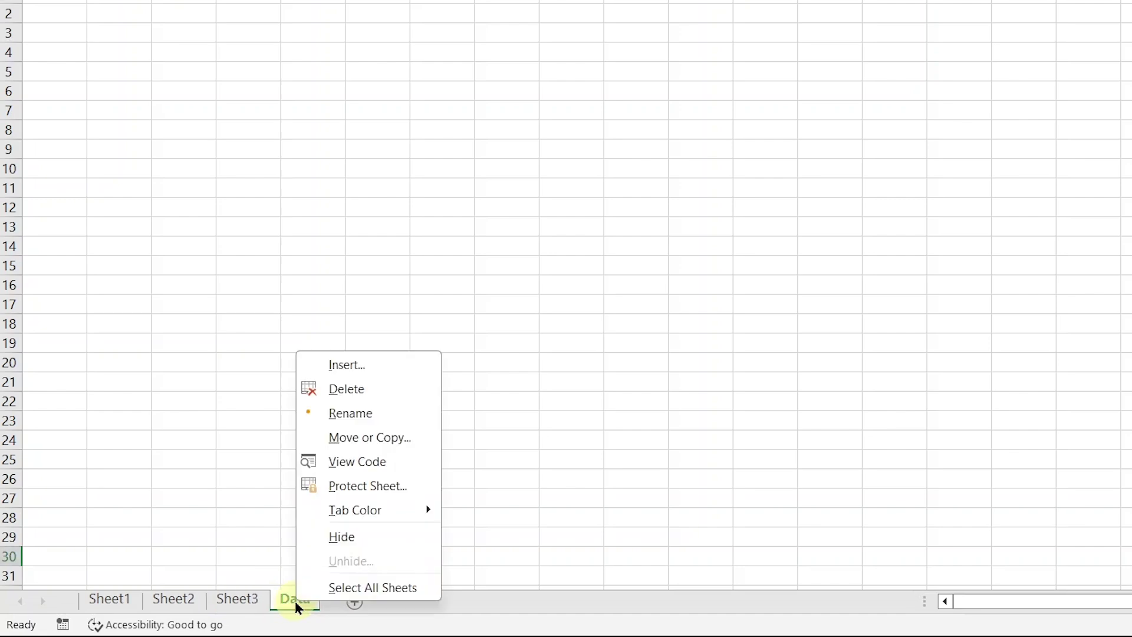
{"action": "left_click", "coordinate": [389, 543]}
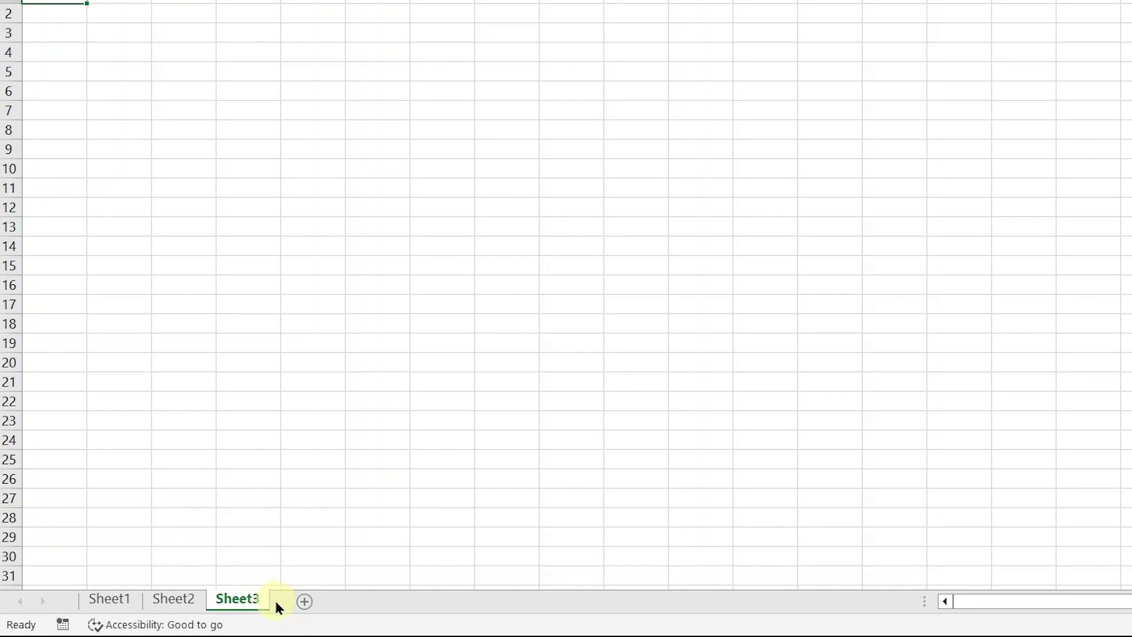
{"action": "right_click", "coordinate": [258, 598]}
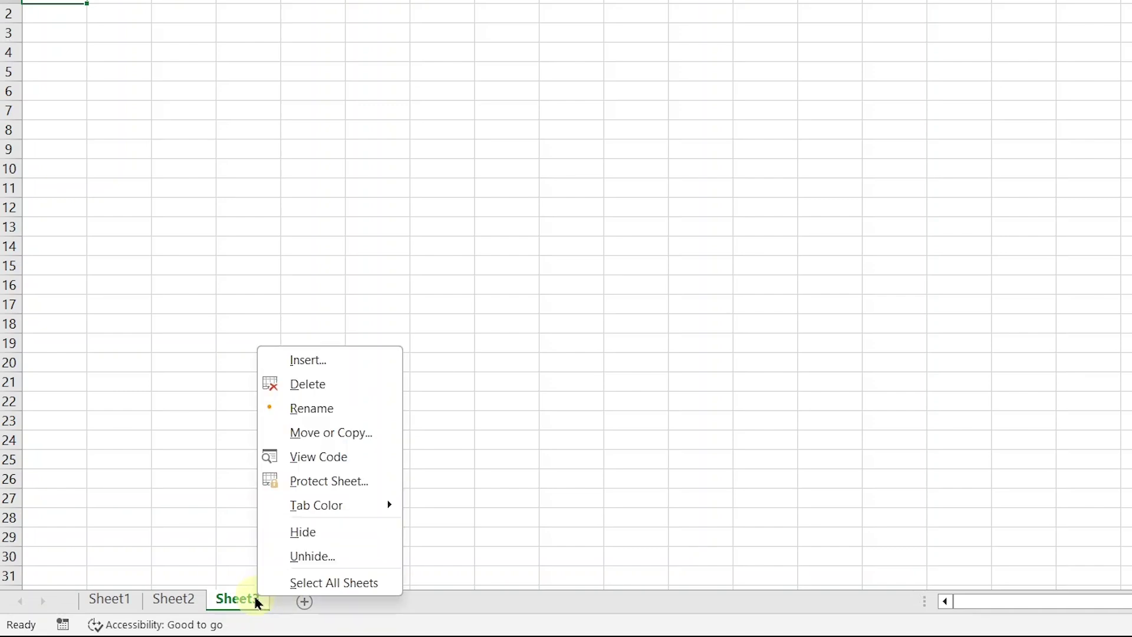
{"action": "left_click", "coordinate": [336, 559]}
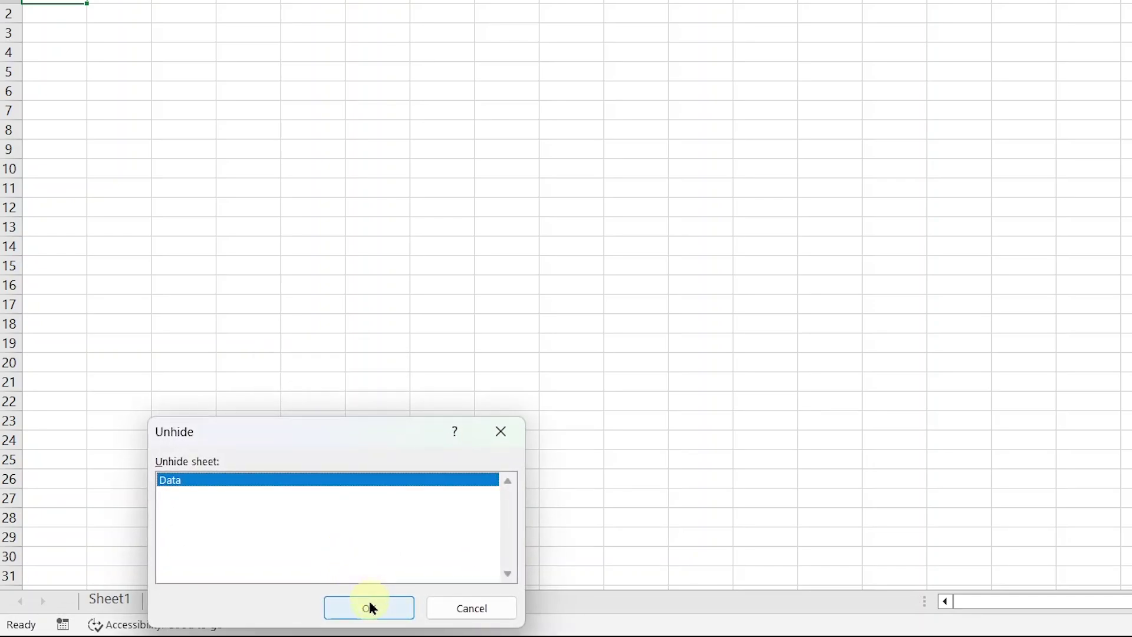
{"action": "left_click_drag", "start_coordinate": [387, 431], "coordinate": [395, 361]}
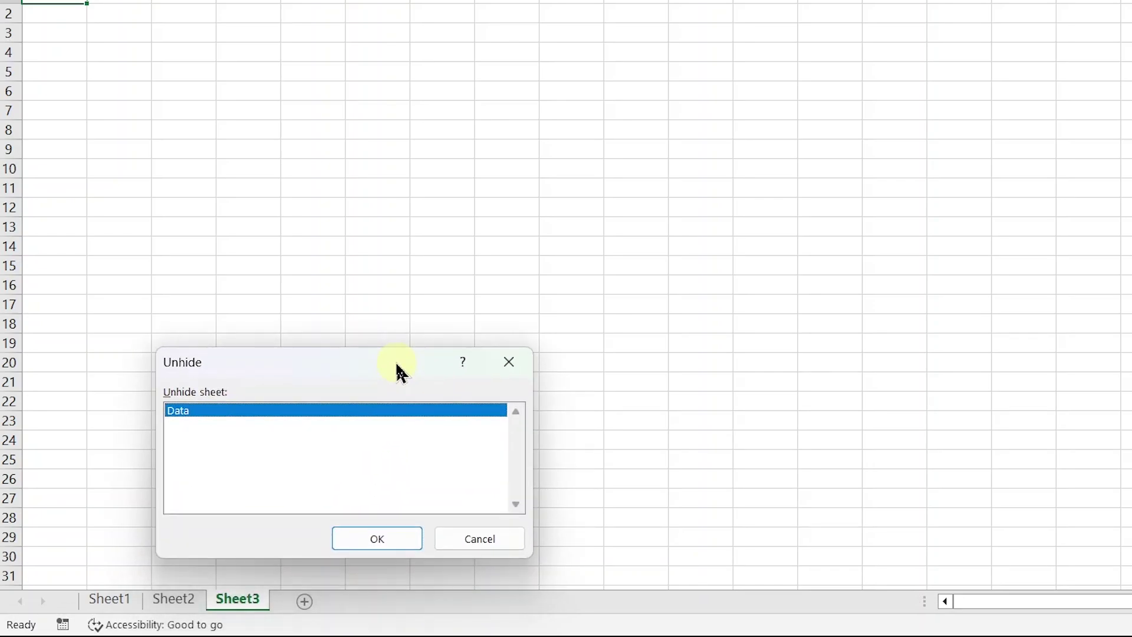
{"action": "left_click", "coordinate": [366, 538]}
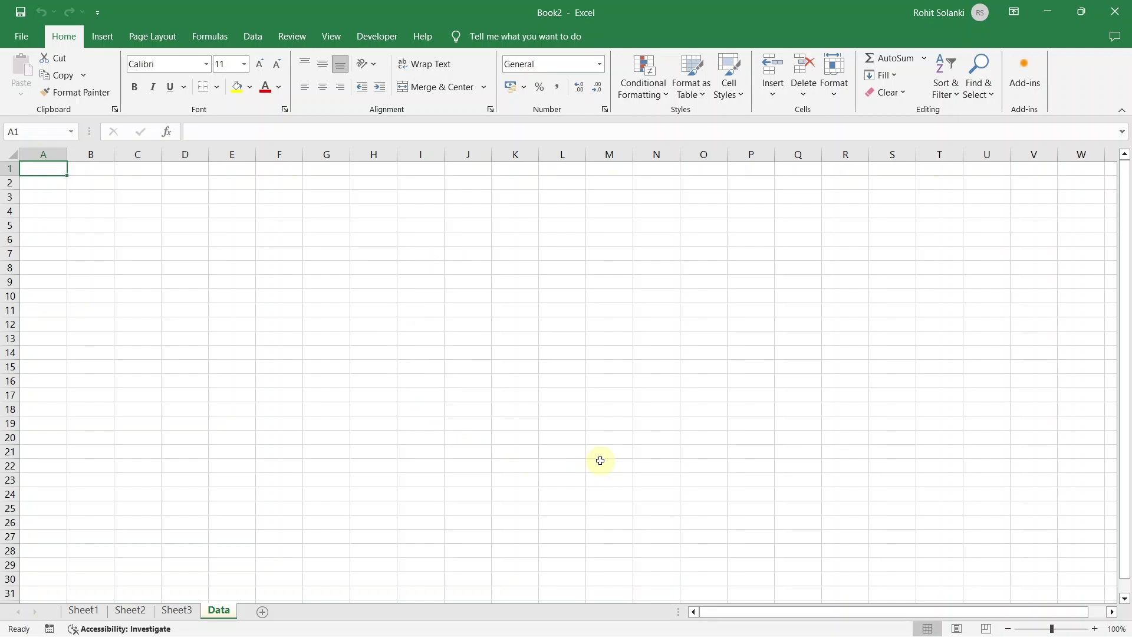
Step: Select cells H9, H8, F9 and J3 one after another to examine how each cell is addressed
{"action": "left_click", "coordinate": [375, 282]}
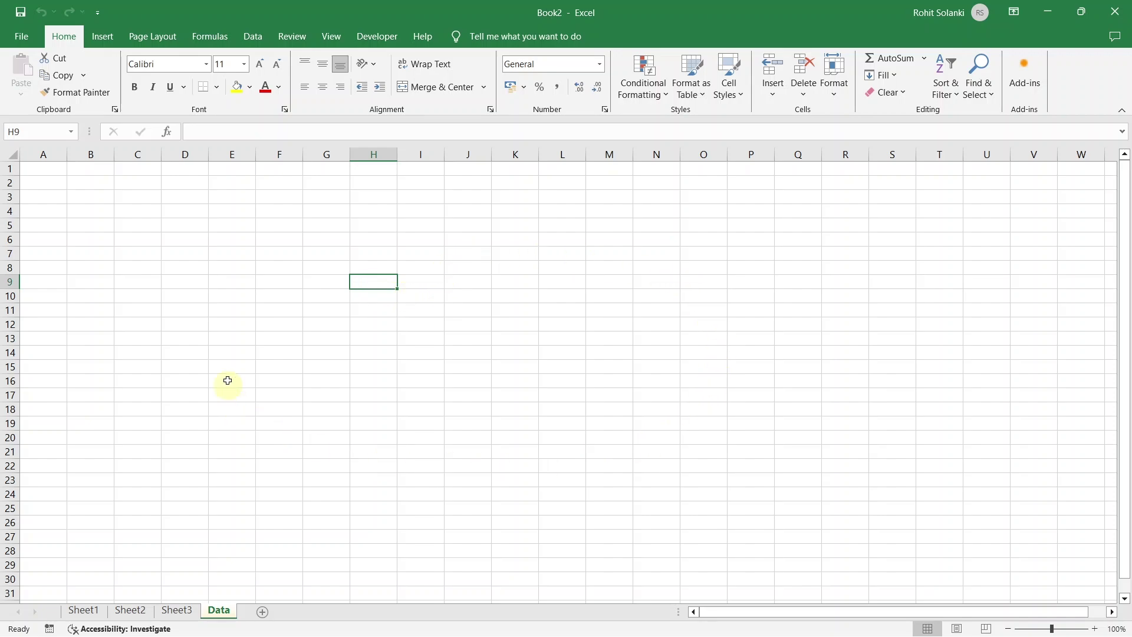
{"action": "key", "text": "Up"}
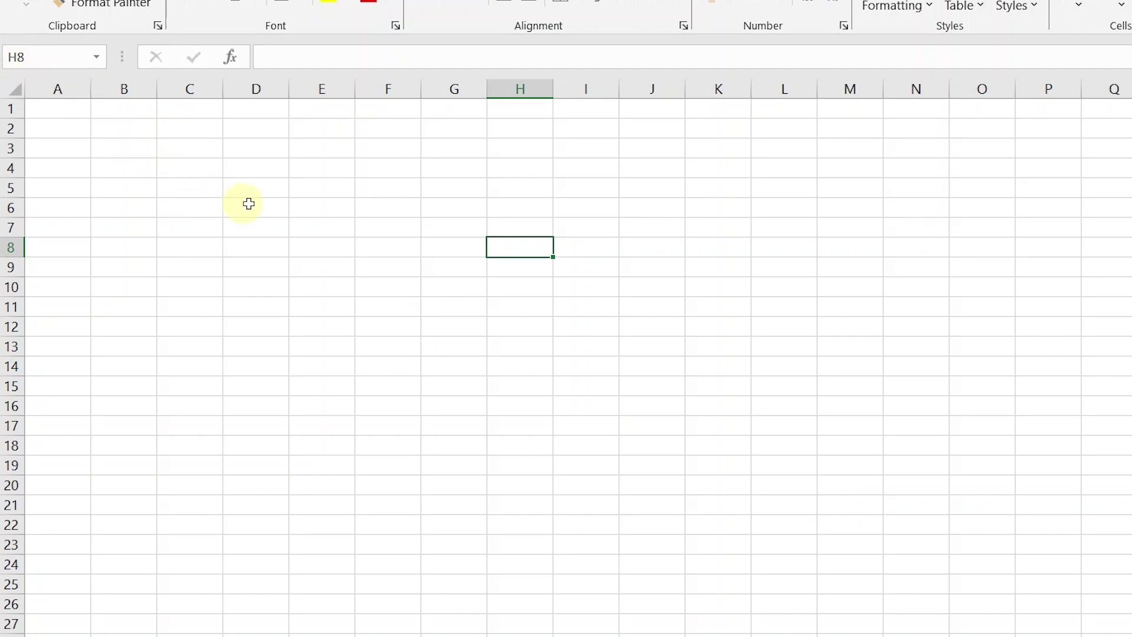
{"action": "left_click", "coordinate": [377, 266]}
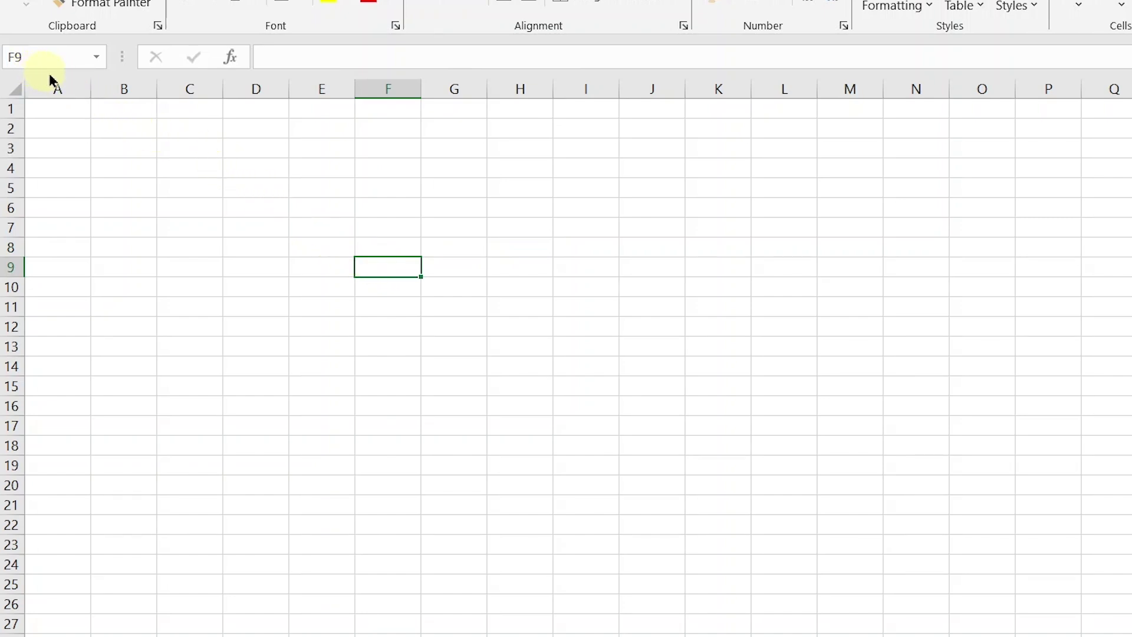
{"action": "left_click", "coordinate": [632, 149]}
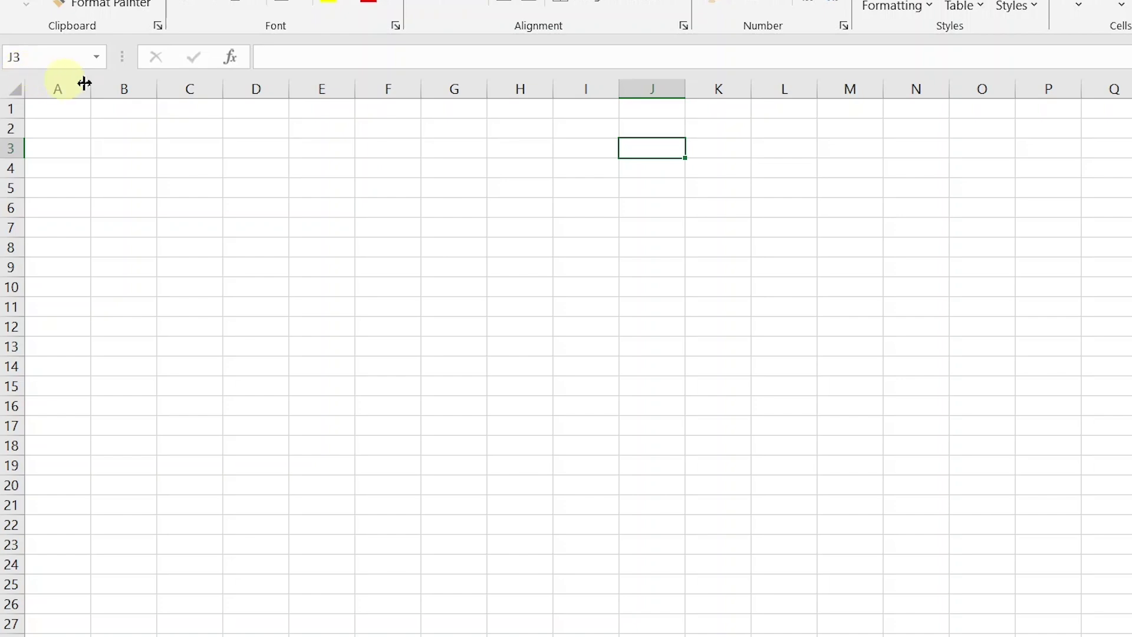
Step: Select columns J, A, B and C individually and a span of columns starting at D, finishing on cell J3
{"action": "left_click", "coordinate": [647, 89]}
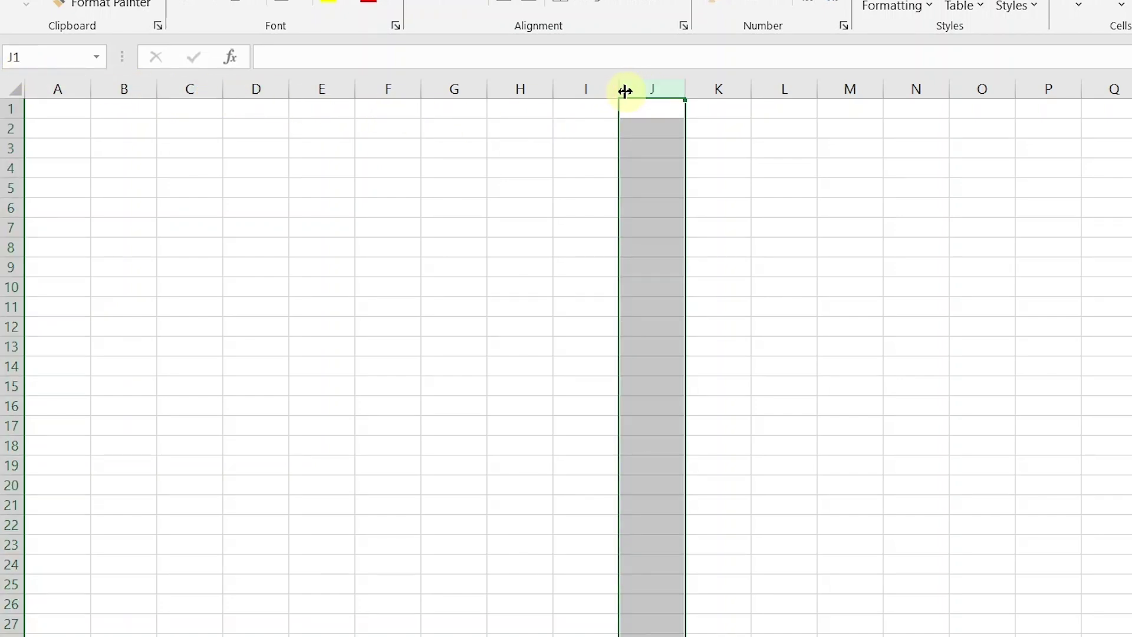
{"action": "left_click", "coordinate": [78, 93]}
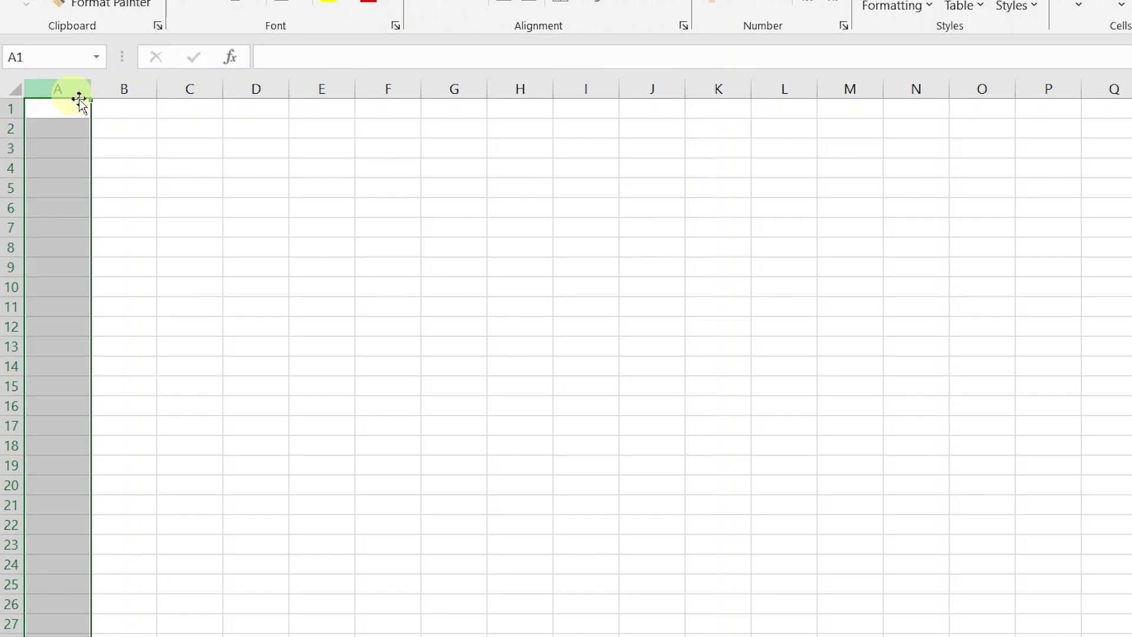
{"action": "left_click", "coordinate": [128, 89]}
{"action": "left_click", "coordinate": [204, 90]}
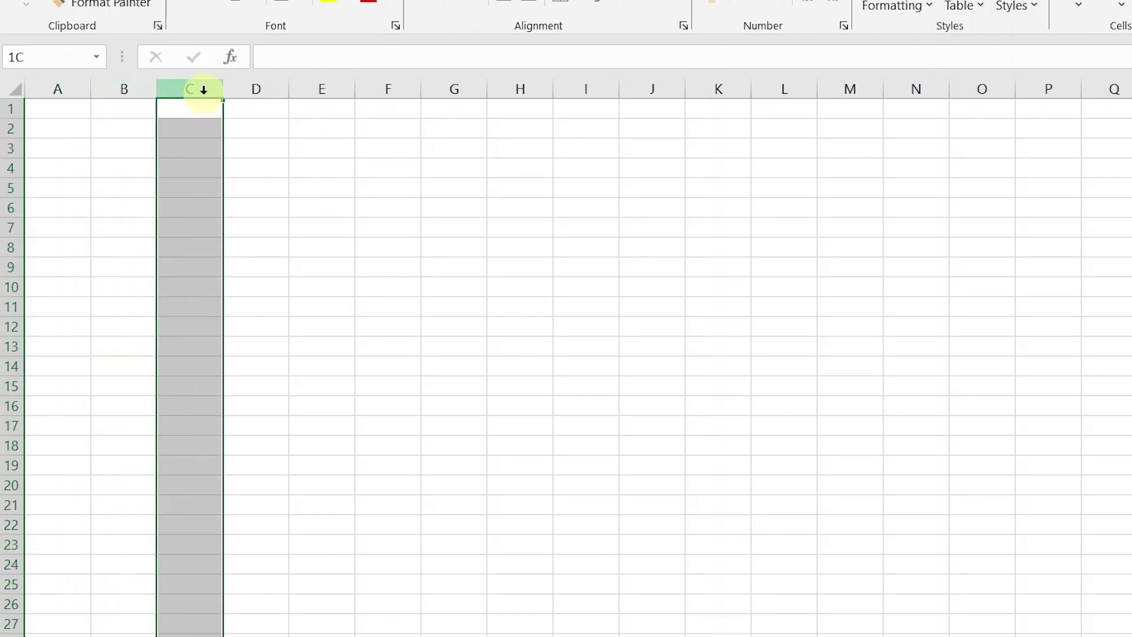
{"action": "left_click", "coordinate": [256, 90]}
{"action": "left_click_drag", "start_coordinate": [257, 100], "coordinate": [1114, 90]}
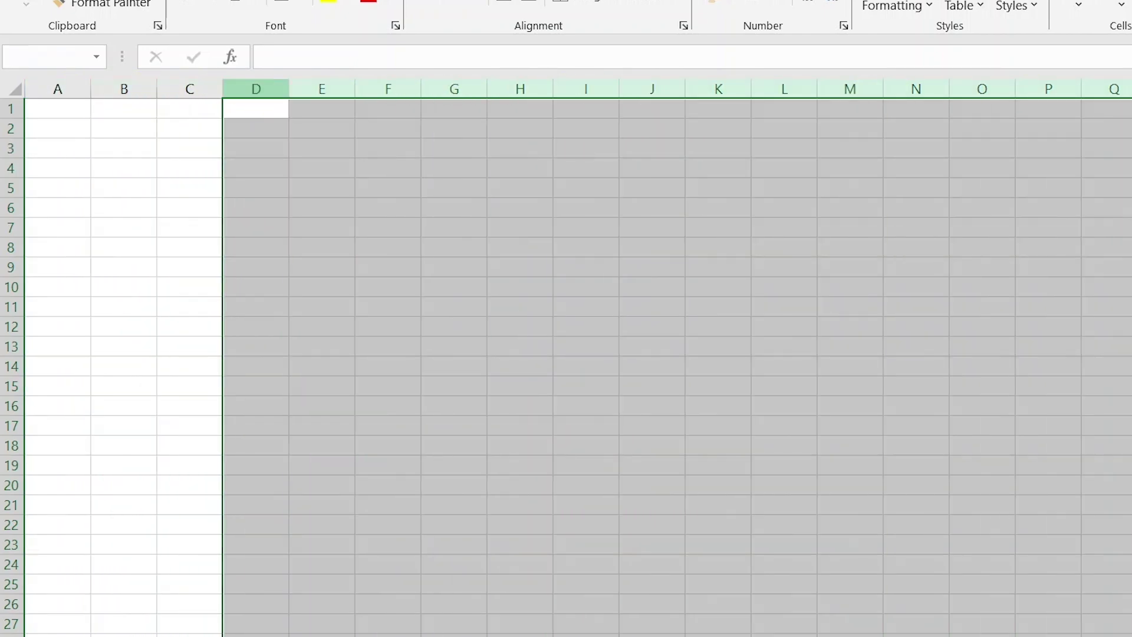
{"action": "left_click", "coordinate": [654, 146]}
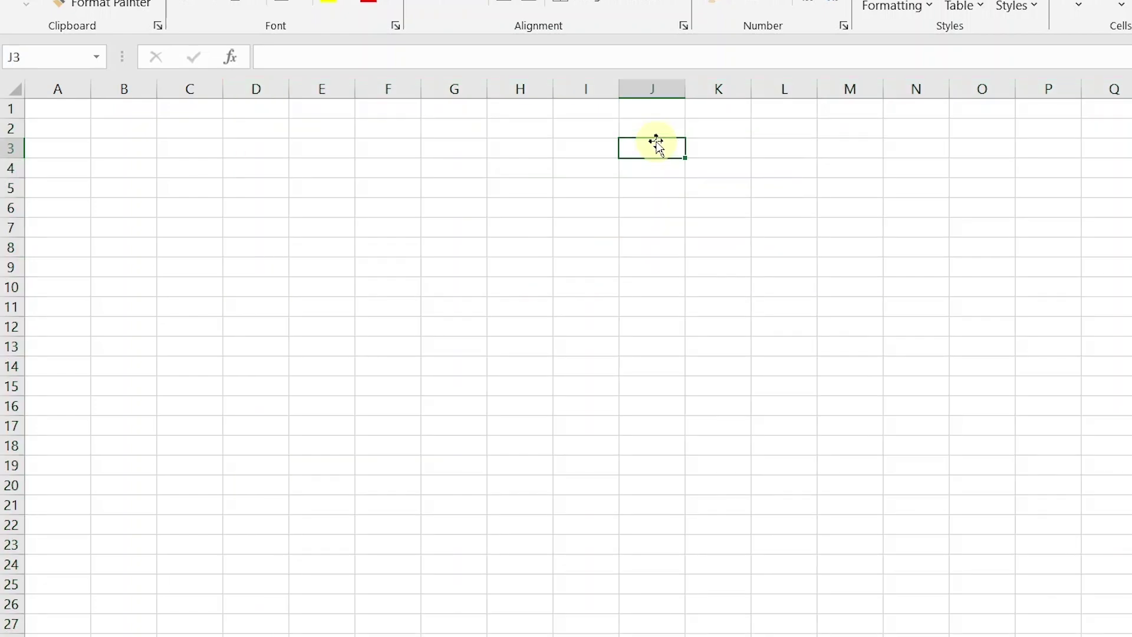
Step: Select rows 1, 2 and 3 individually, followed by spans of columns starting at A and rows starting at 1
{"action": "left_click", "coordinate": [6, 110]}
{"action": "left_click", "coordinate": [5, 127]}
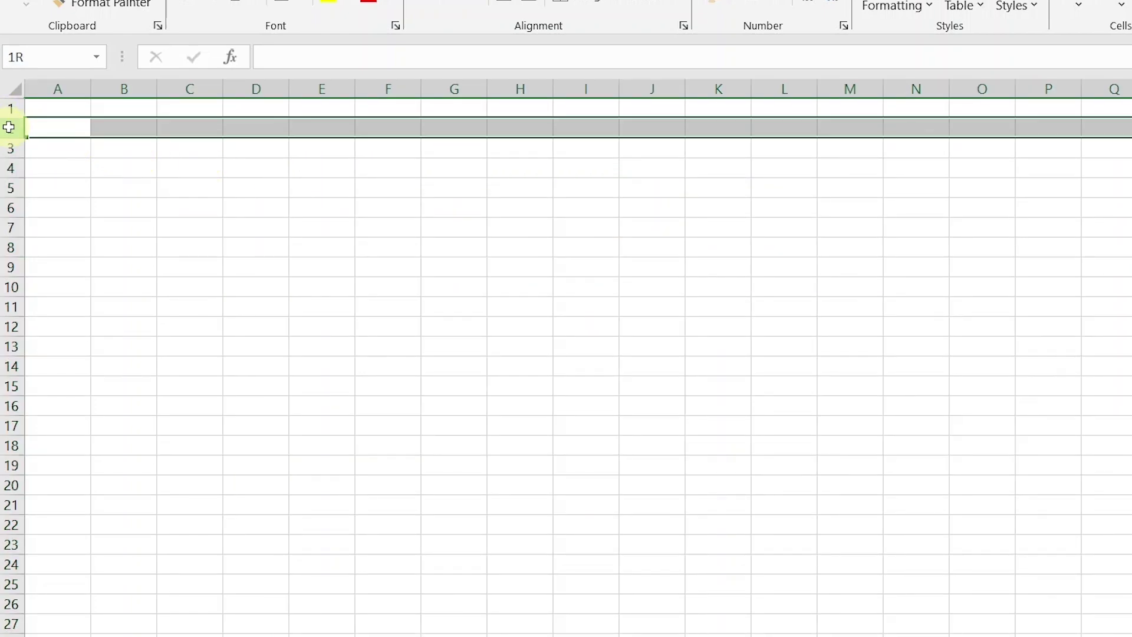
{"action": "left_click", "coordinate": [4, 149]}
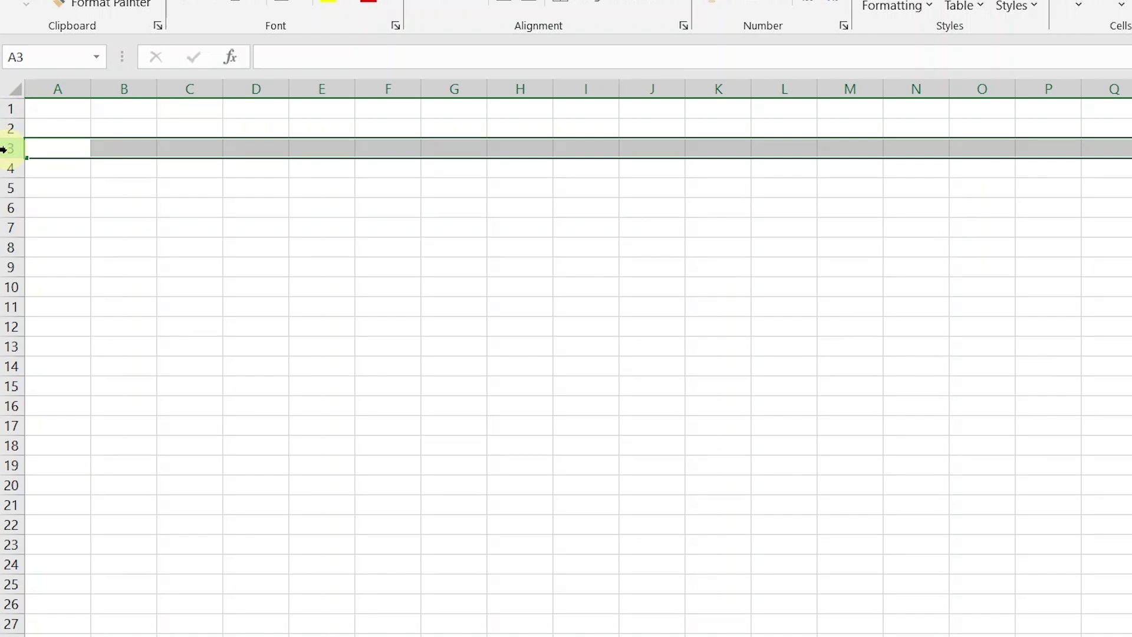
{"action": "left_click_drag", "start_coordinate": [51, 89], "coordinate": [1114, 89]}
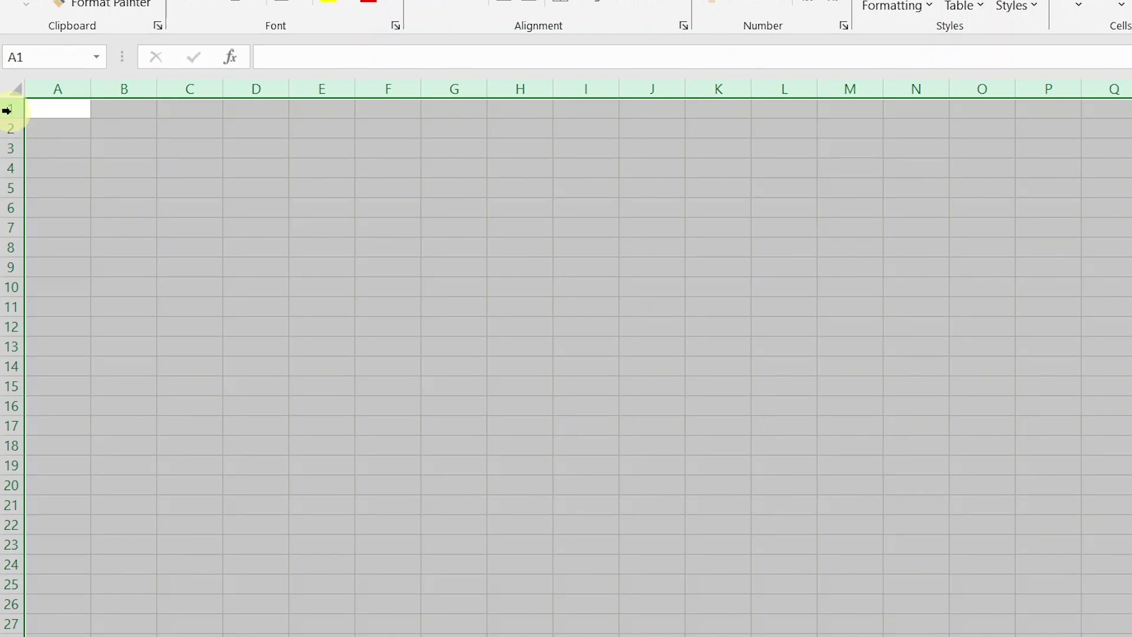
{"action": "left_click_drag", "start_coordinate": [12, 110], "coordinate": [30, 622]}
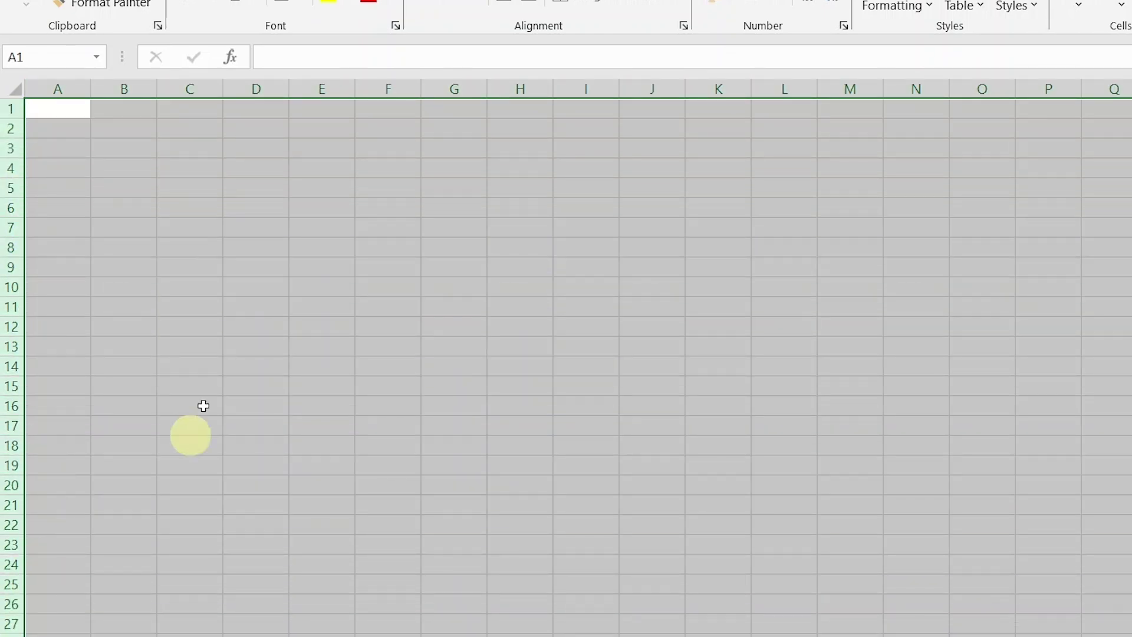
Step: Select cell F5 and move the active cell across and down to L10
{"action": "left_click", "coordinate": [366, 186]}
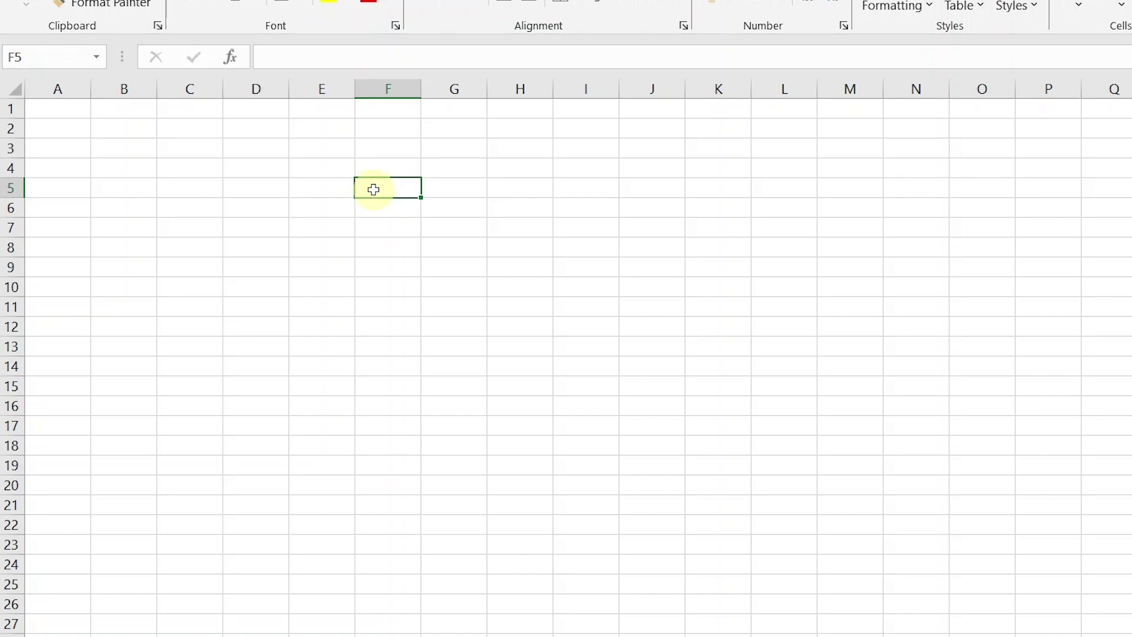
{"action": "key", "text": "Right"}
{"action": "key", "text": "Right"}
{"action": "key", "text": "Right"}
{"action": "key", "text": "Right"}
{"action": "key", "text": "Right"}
{"action": "key", "text": "Right"}
{"action": "key", "text": "Down"}
{"action": "key", "text": "Down"}
{"action": "key", "text": "Down"}
{"action": "key", "text": "Down"}
{"action": "key", "text": "Down"}
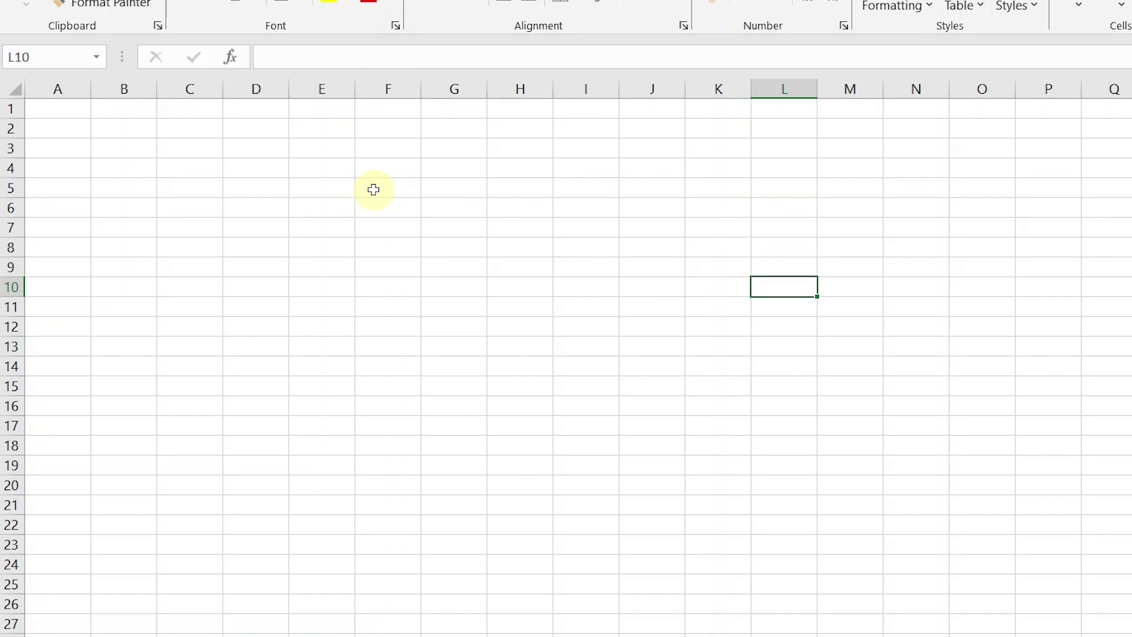
Step: Move the active cell from L10 back across to column G and up to G3
{"action": "key", "text": "Left"}
{"action": "key", "text": "Left"}
{"action": "key", "text": "Left"}
{"action": "key", "text": "Left"}
{"action": "key", "text": "Left"}
{"action": "key", "text": "Up"}
{"action": "key", "text": "Up"}
{"action": "key", "text": "Up"}
{"action": "key", "text": "Up"}
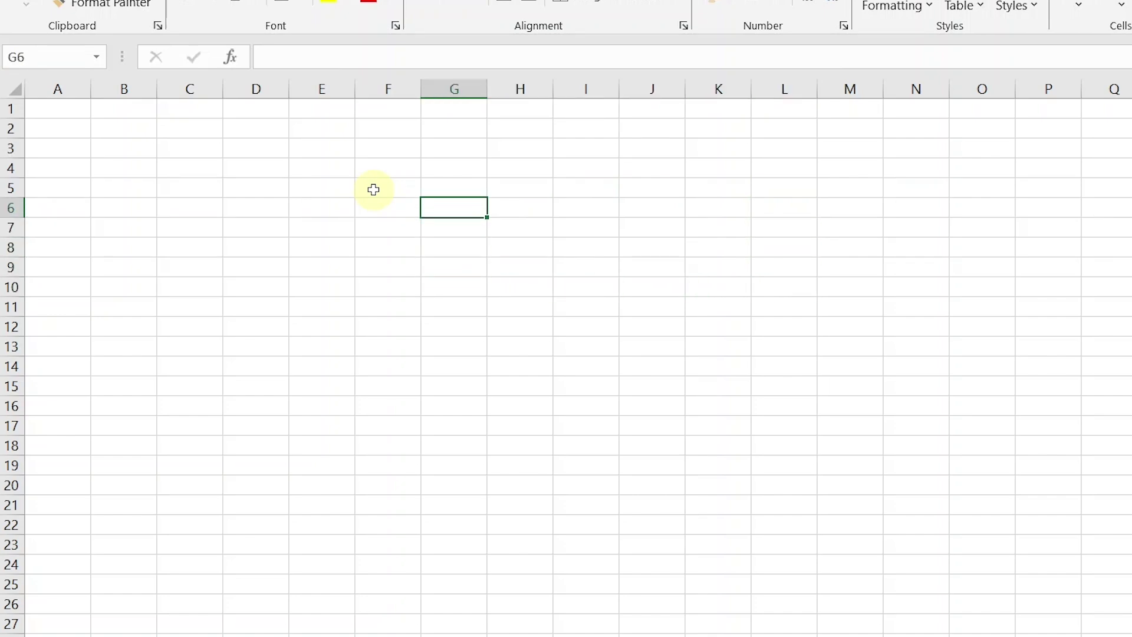
{"action": "key", "text": "Up"}
{"action": "key", "text": "Up"}
{"action": "key", "text": "Up"}
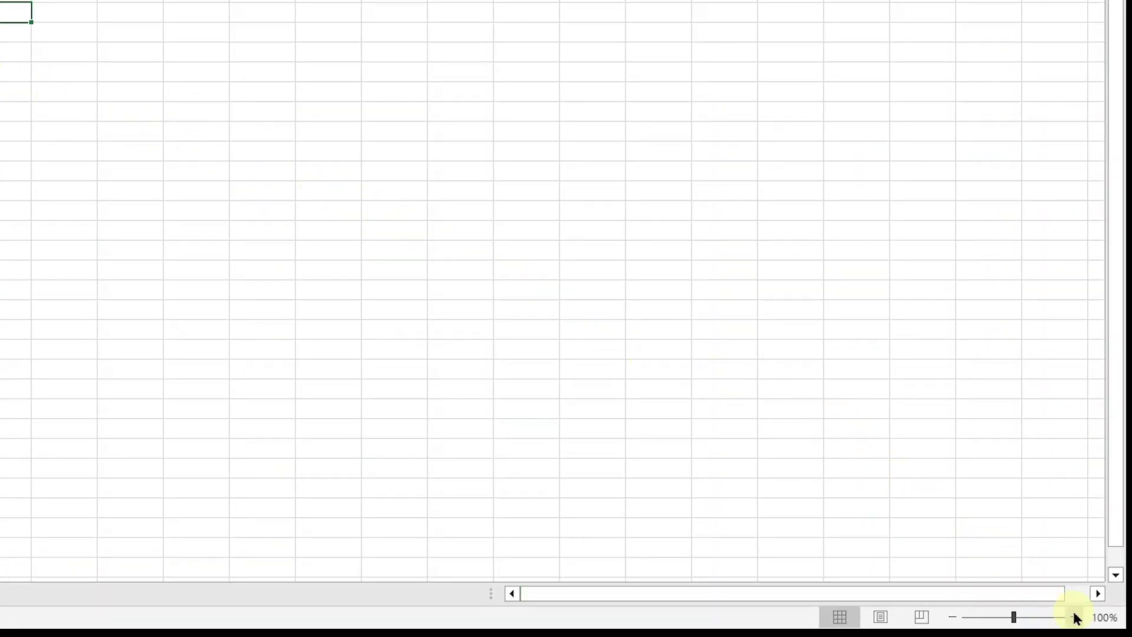
Step: Zoom the worksheet in to 180% and back out to 160%
{"action": "left_click", "coordinate": [1074, 617]}
{"action": "left_click", "coordinate": [1075, 615]}
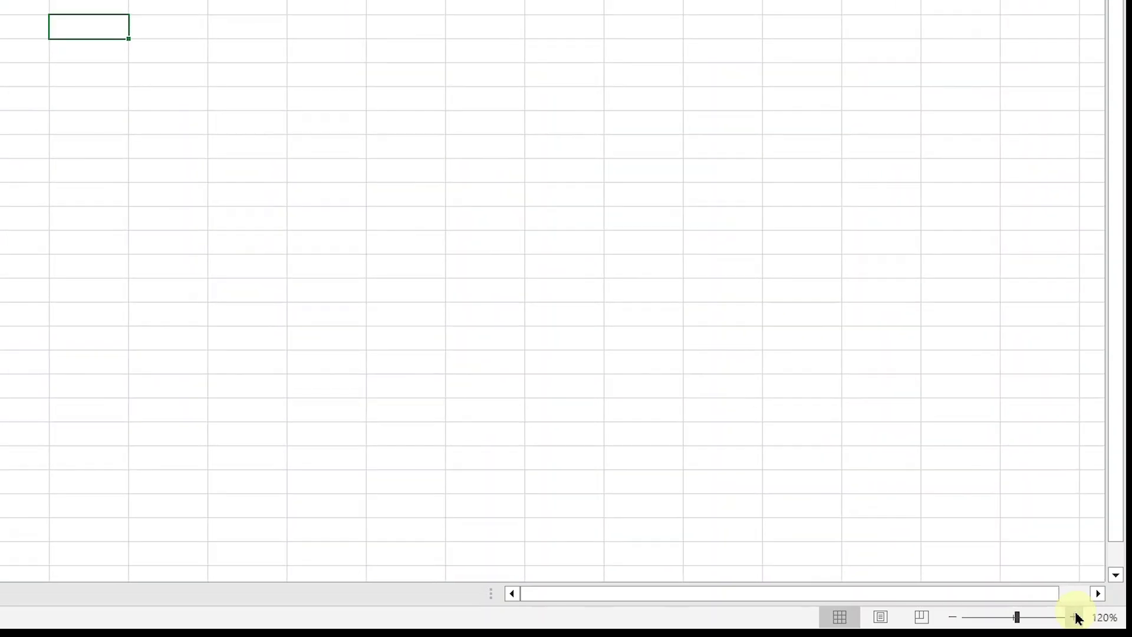
{"action": "left_click", "coordinate": [1075, 615]}
{"action": "left_click", "coordinate": [1075, 616]}
{"action": "left_click", "coordinate": [1074, 617]}
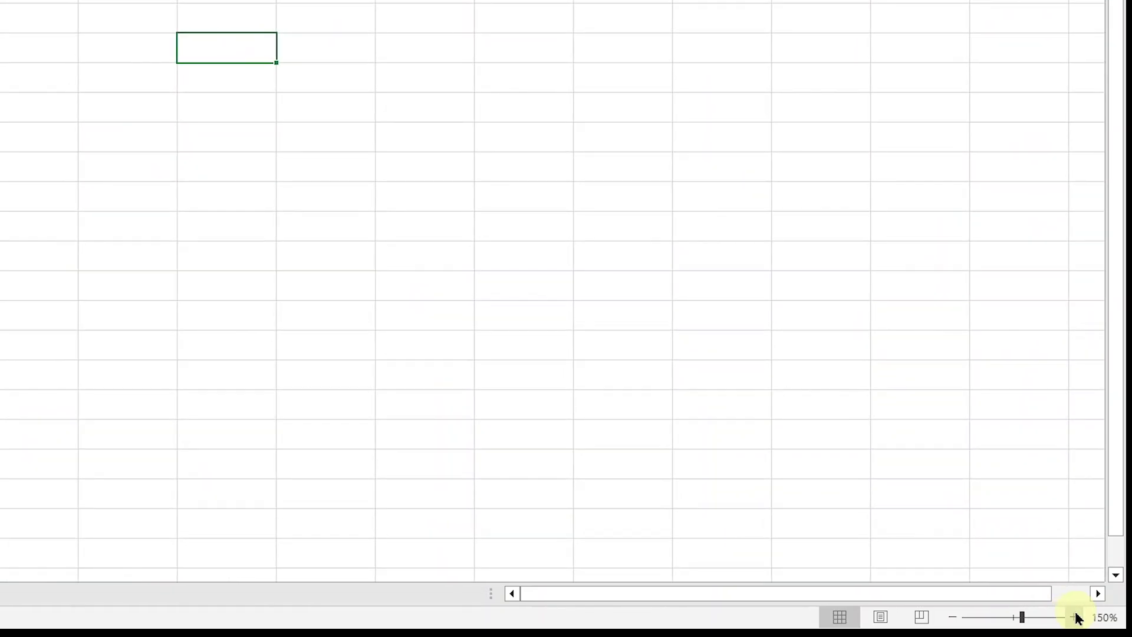
{"action": "left_click", "coordinate": [1075, 616]}
{"action": "left_click", "coordinate": [1075, 617]}
{"action": "left_click", "coordinate": [1075, 617]}
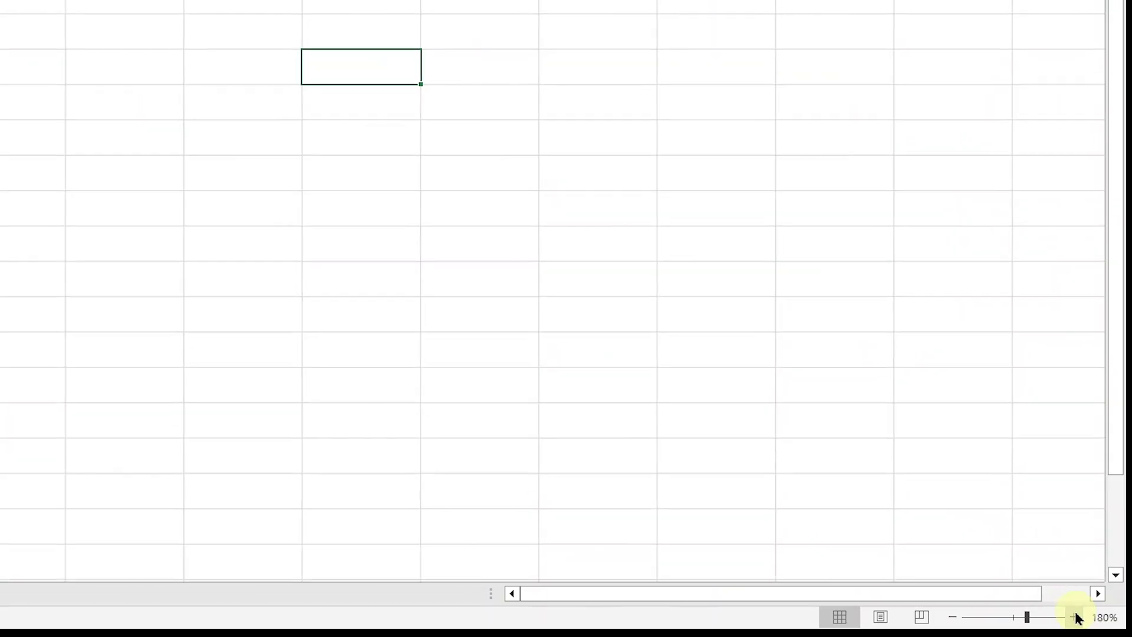
{"action": "left_click", "coordinate": [952, 617]}
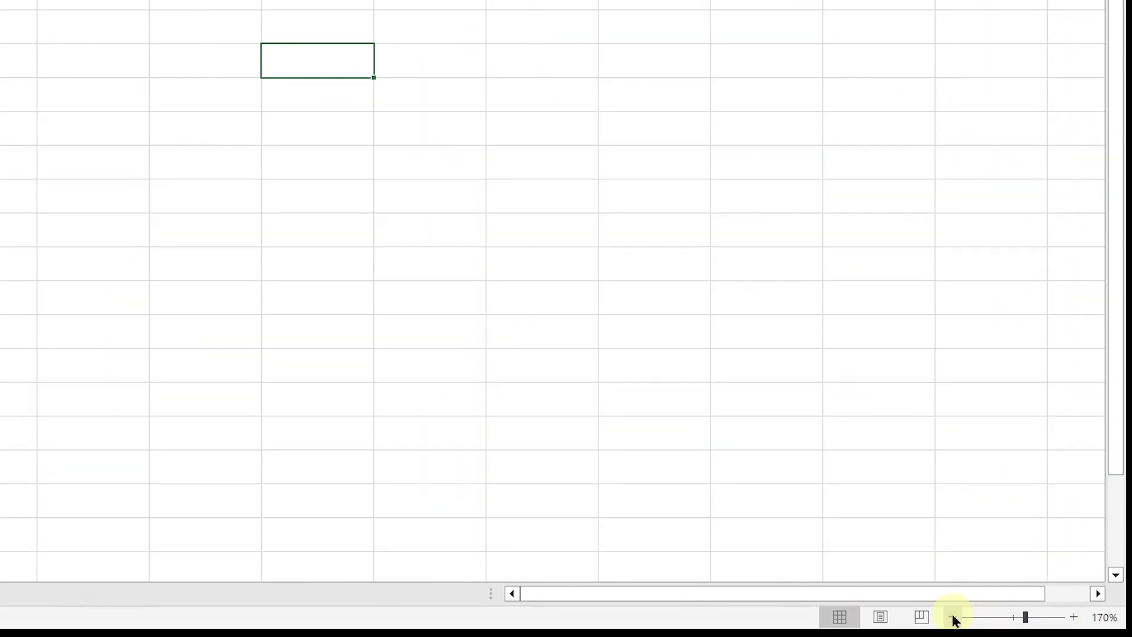
{"action": "left_click", "coordinate": [953, 616]}
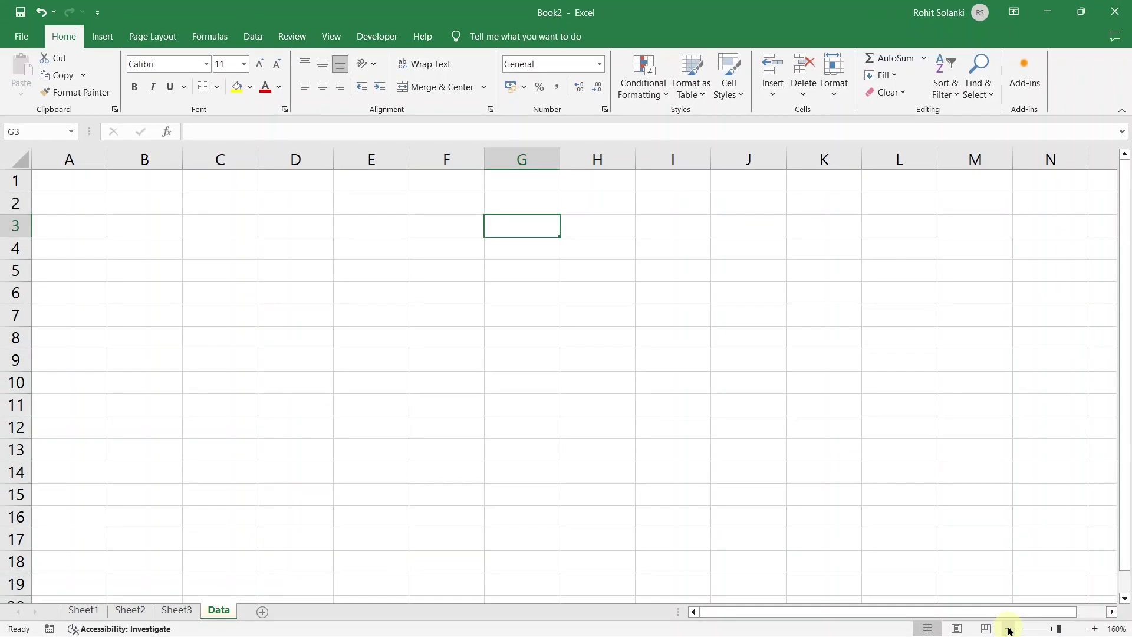
Step: Starting from cell A1, select the ranges C3:G15 and C3:H15, finishing with only cell H15 selected
{"action": "left_click", "coordinate": [83, 188]}
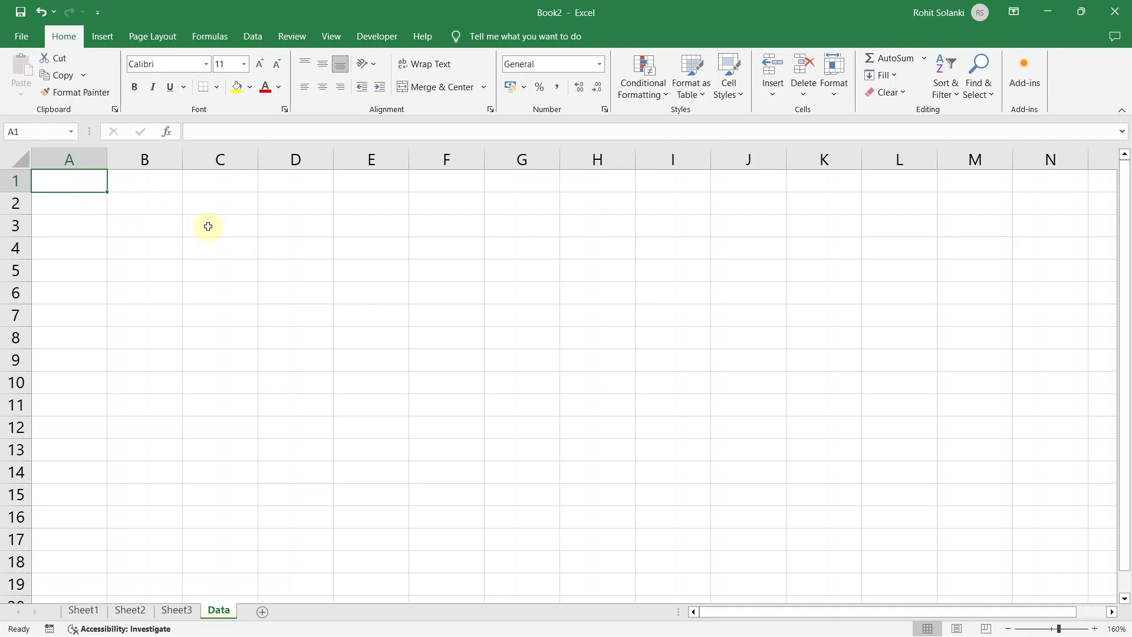
{"action": "left_click_drag", "start_coordinate": [211, 228], "coordinate": [548, 500]}
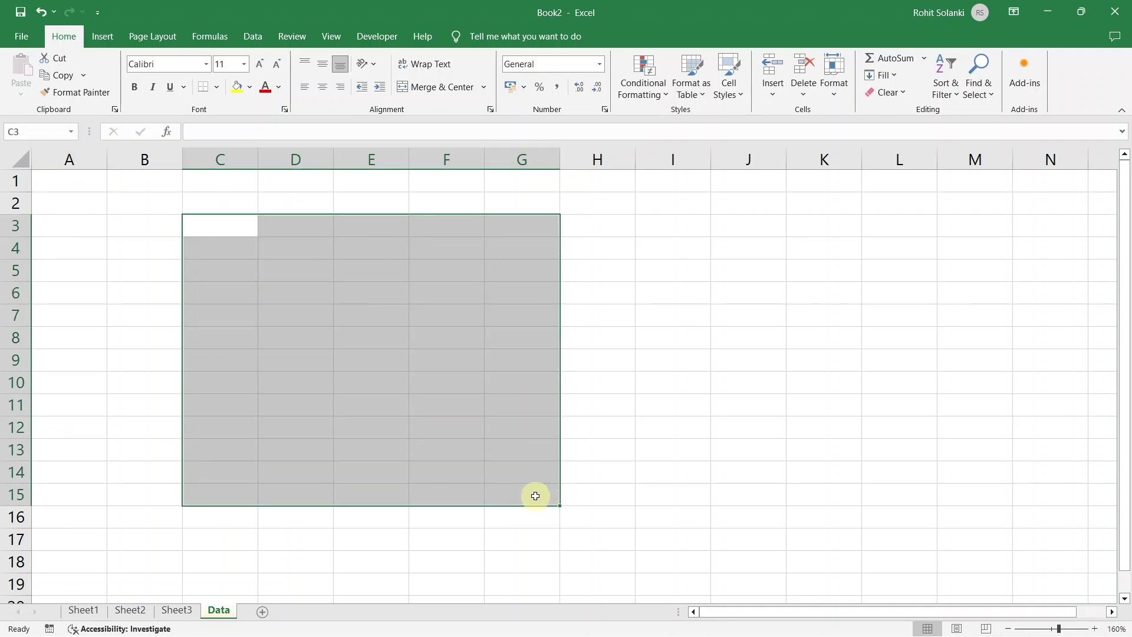
{"action": "left_click", "coordinate": [240, 227]}
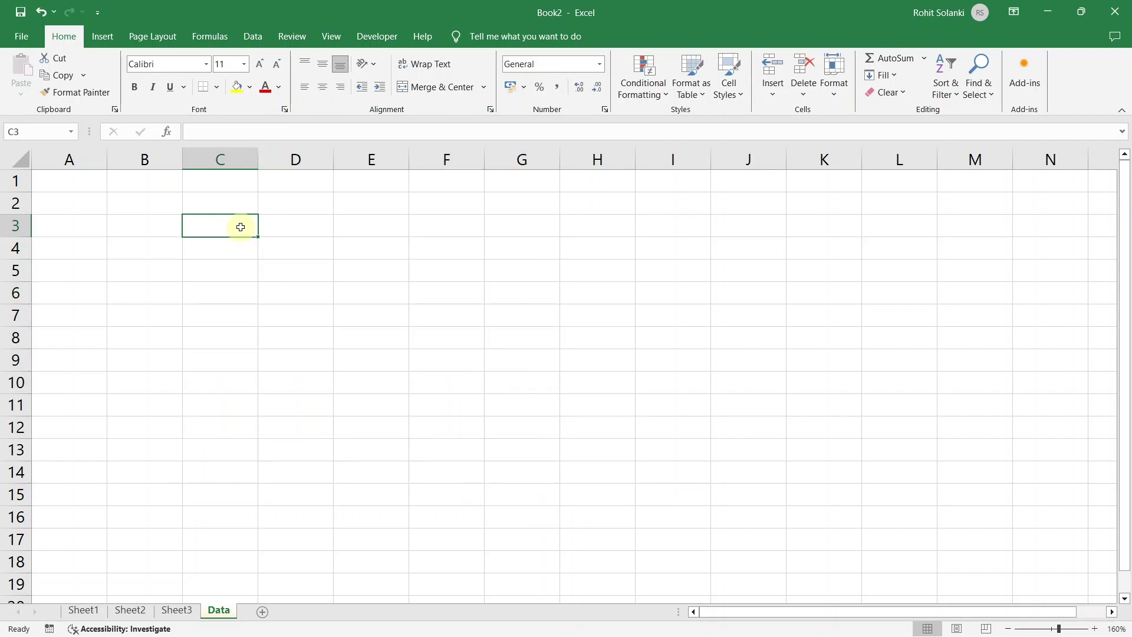
{"action": "left_click_drag", "start_coordinate": [240, 227], "coordinate": [589, 498]}
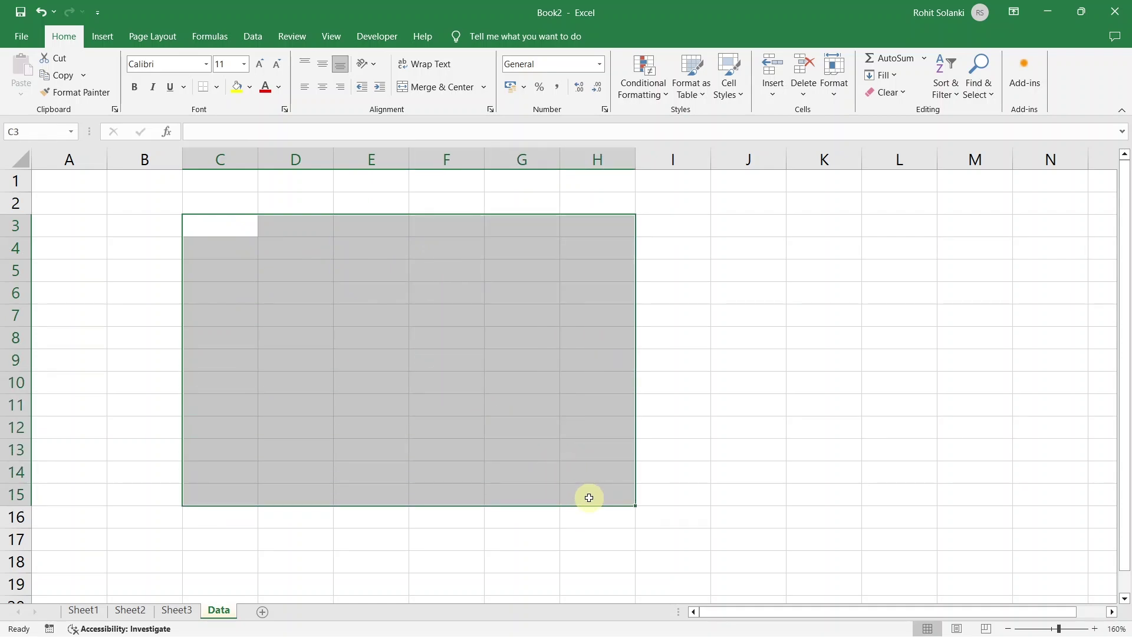
{"action": "left_click", "coordinate": [589, 498]}
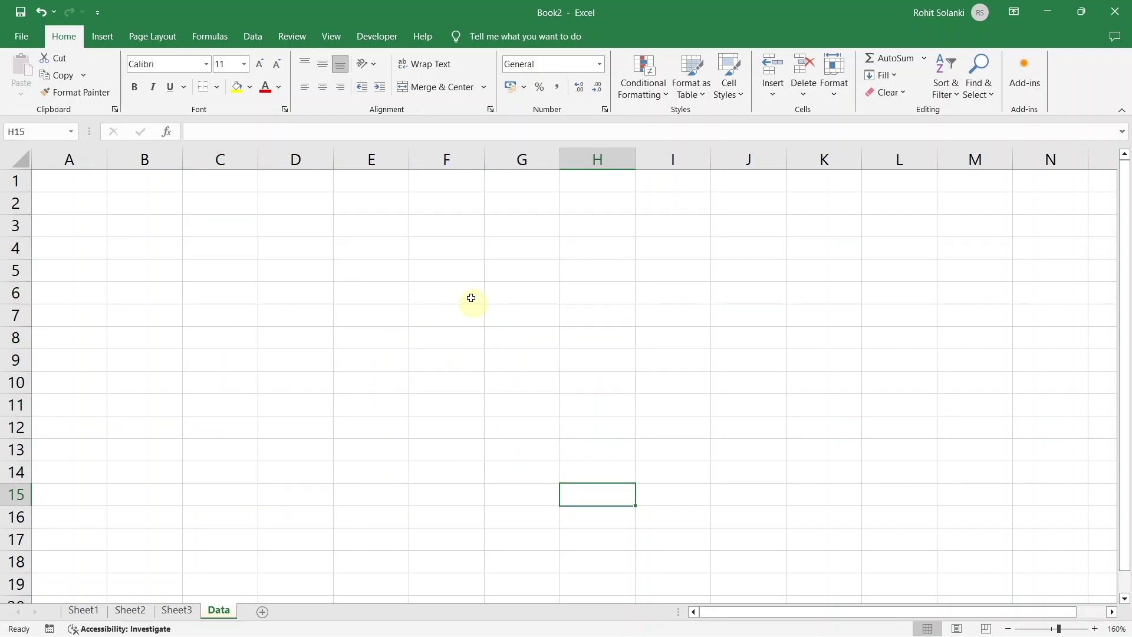
Step: Starting from cell F4, extend the selection across to column K and down to row 16
{"action": "left_click", "coordinate": [450, 251]}
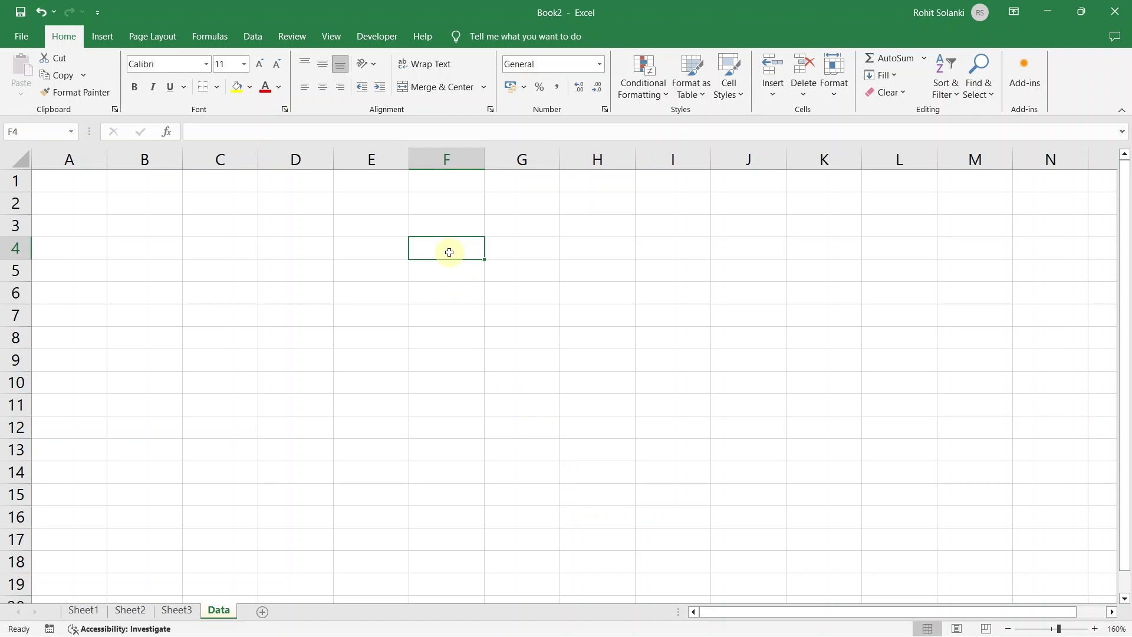
{"action": "key", "text": "shift+Right"}
{"action": "key", "text": "shift+Right"}
{"action": "key", "text": "shift+Right"}
{"action": "key", "text": "shift+Right"}
{"action": "key", "text": "shift+Right"}
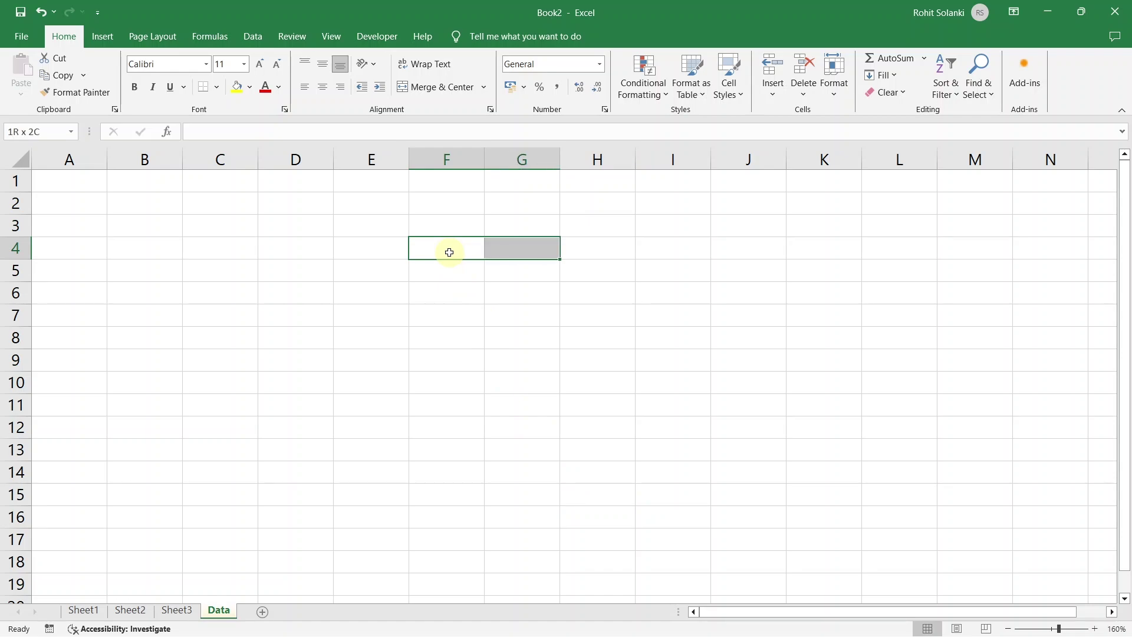
{"action": "key", "text": "shift+Down"}
{"action": "key", "text": "shift+Down"}
{"action": "key", "text": "shift+Down"}
{"action": "key", "text": "shift+Down"}
{"action": "key", "text": "shift+Down"}
{"action": "key", "text": "shift+Down"}
{"action": "key", "text": "shift+Down"}
{"action": "key", "text": "shift+Down"}
{"action": "key", "text": "shift+Down"}
{"action": "key", "text": "shift+Down"}
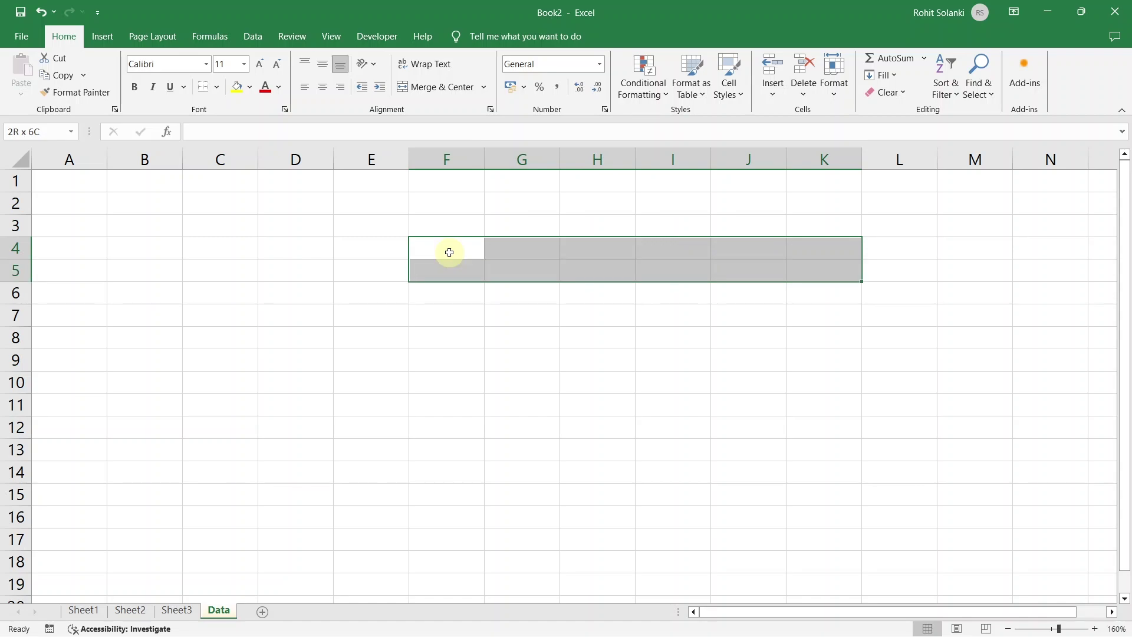
{"action": "key", "text": "shift+Down"}
{"action": "key", "text": "shift+Down"}
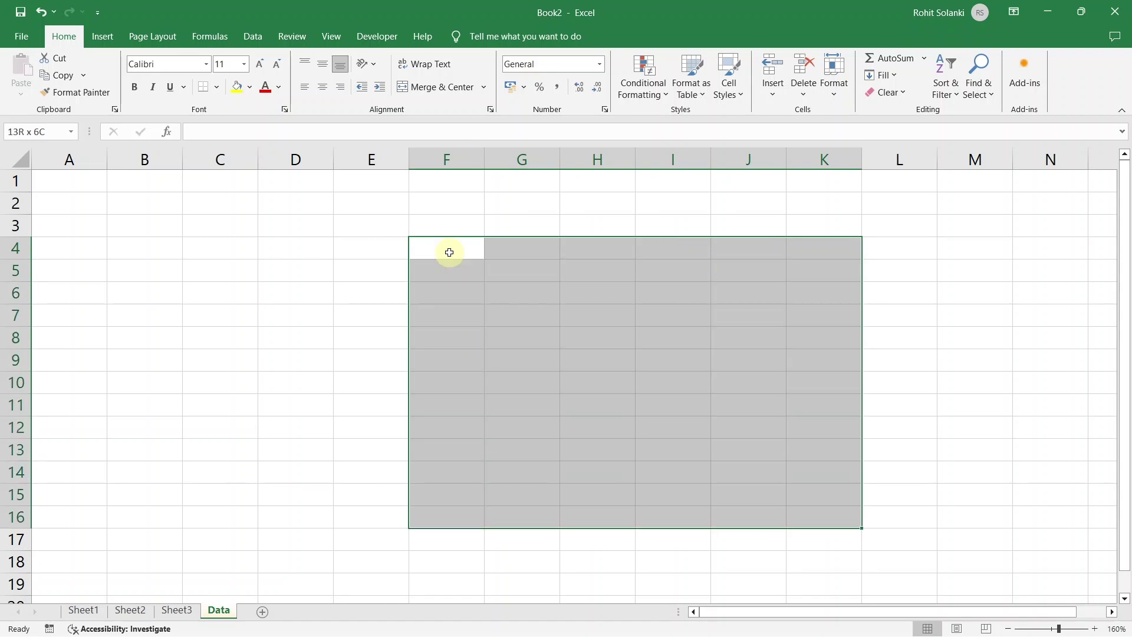
Step: Enter ABC in cell C4, $%^ in cell D4 and 12345 in cell E4
{"action": "left_click", "coordinate": [233, 242]}
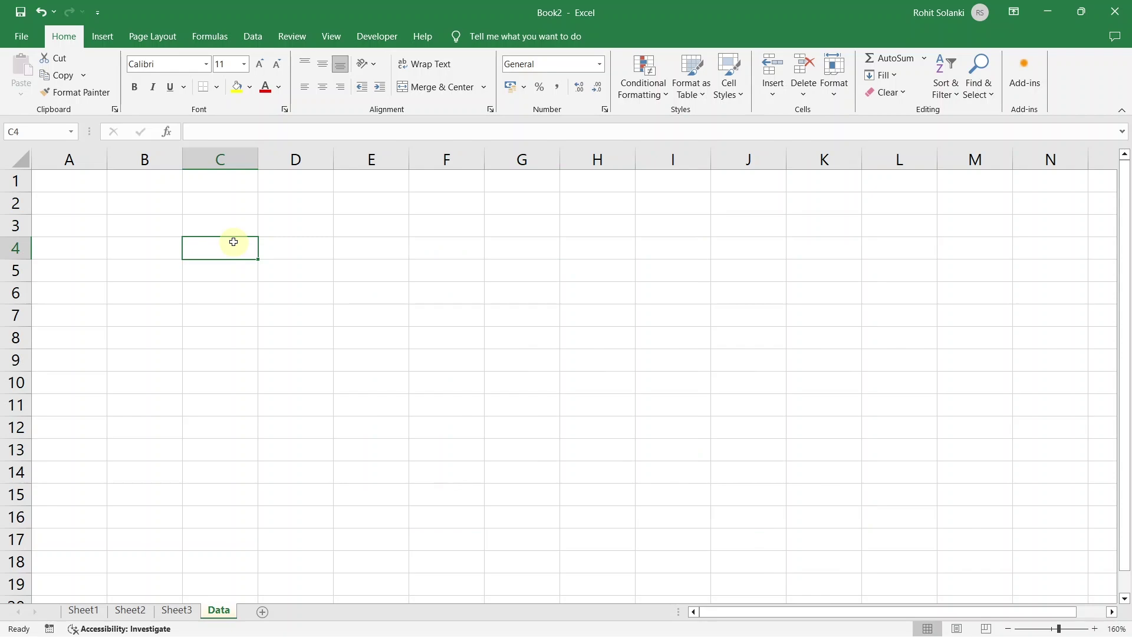
{"action": "type", "text": "ABC"}
{"action": "key", "text": "Tab"}
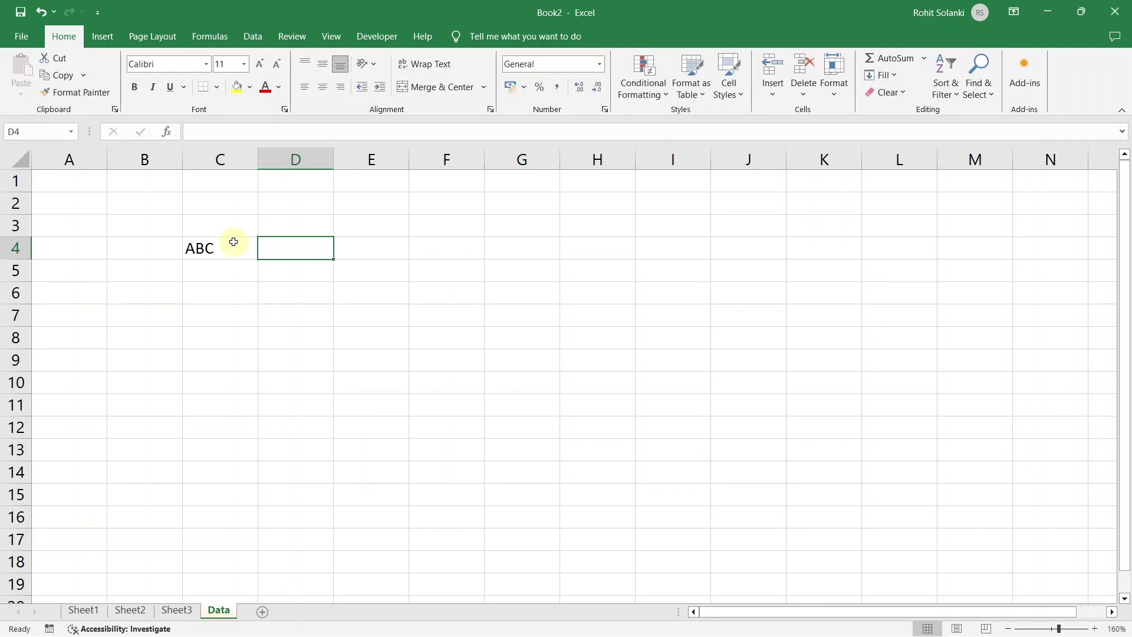
{"action": "type", "text": "$%^"}
{"action": "key", "text": "Return"}
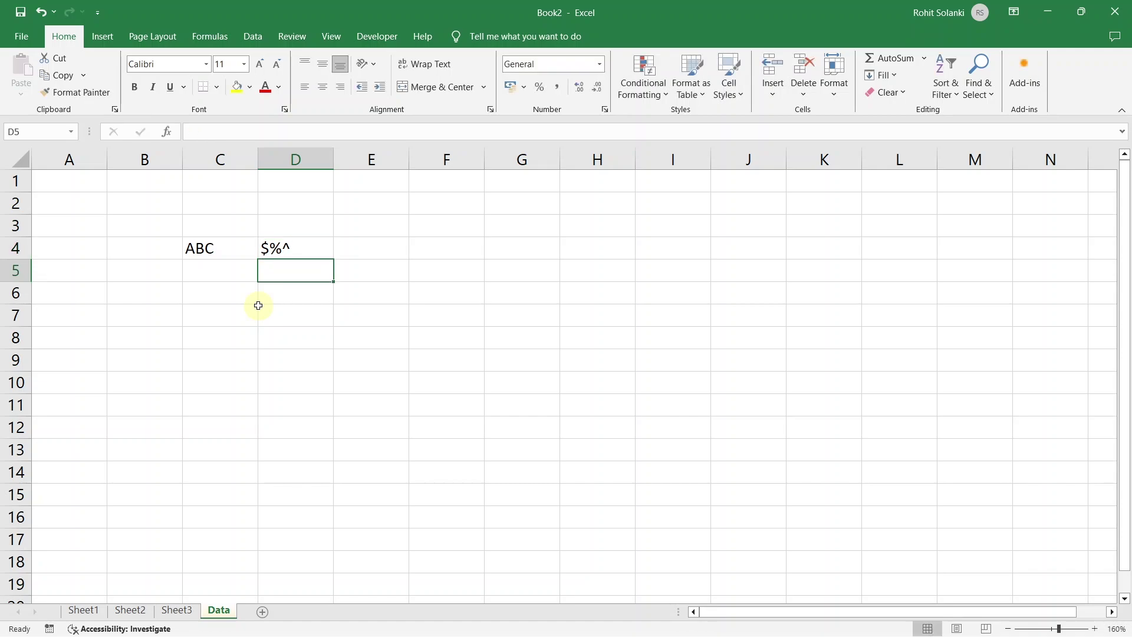
{"action": "key", "text": "Up"}
{"action": "key", "text": "Right"}
{"action": "type", "text": "12345"}
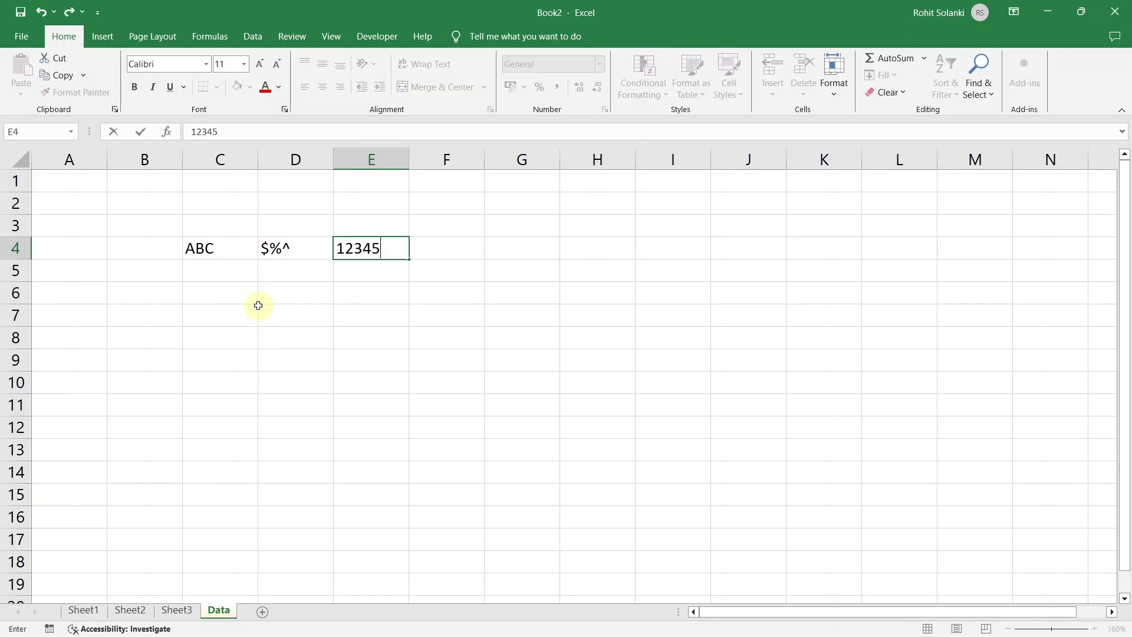
{"action": "key", "text": "Tab"}
Step: Enter the mixed letters and symbols ABC^&*& in cell D6
{"action": "key", "text": "Down"}
{"action": "key", "text": "Down"}
{"action": "key", "text": "Left"}
{"action": "key", "text": "Left"}
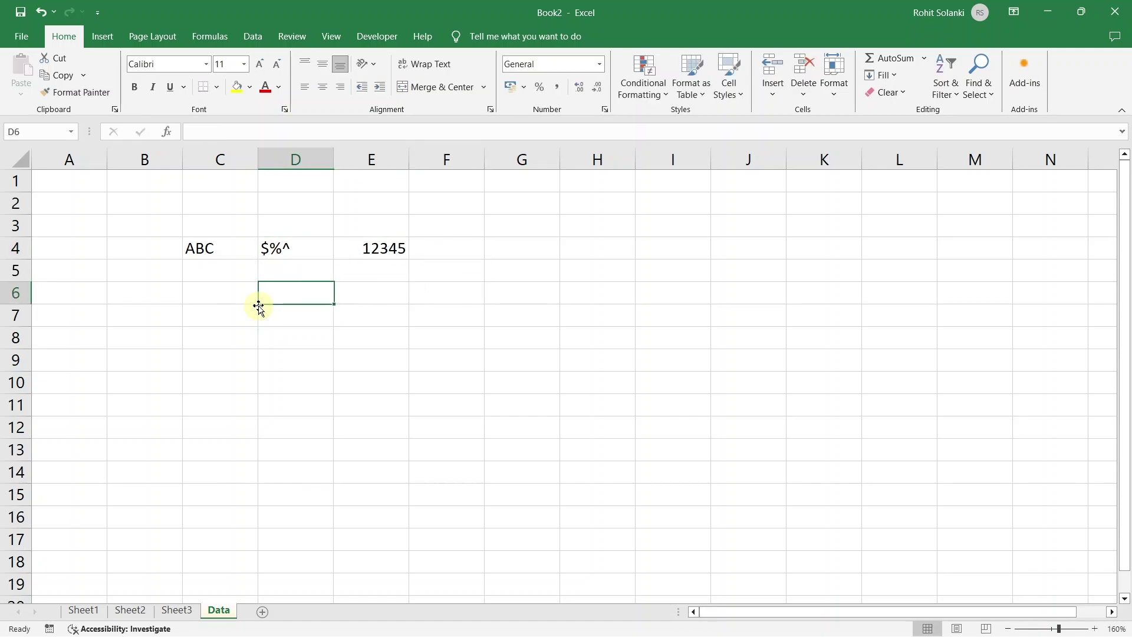
{"action": "key", "text": "Left"}
{"action": "key", "text": "Right"}
{"action": "type", "text": "ABC"}
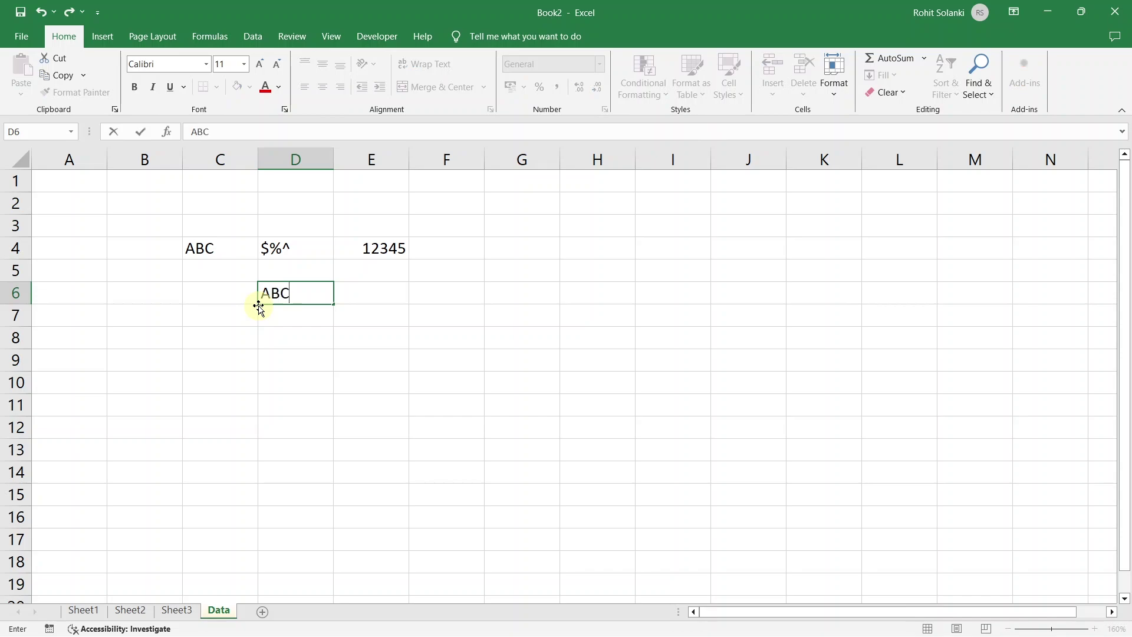
{"action": "type", "text": "^&*&"}
{"action": "key", "text": "Return"}
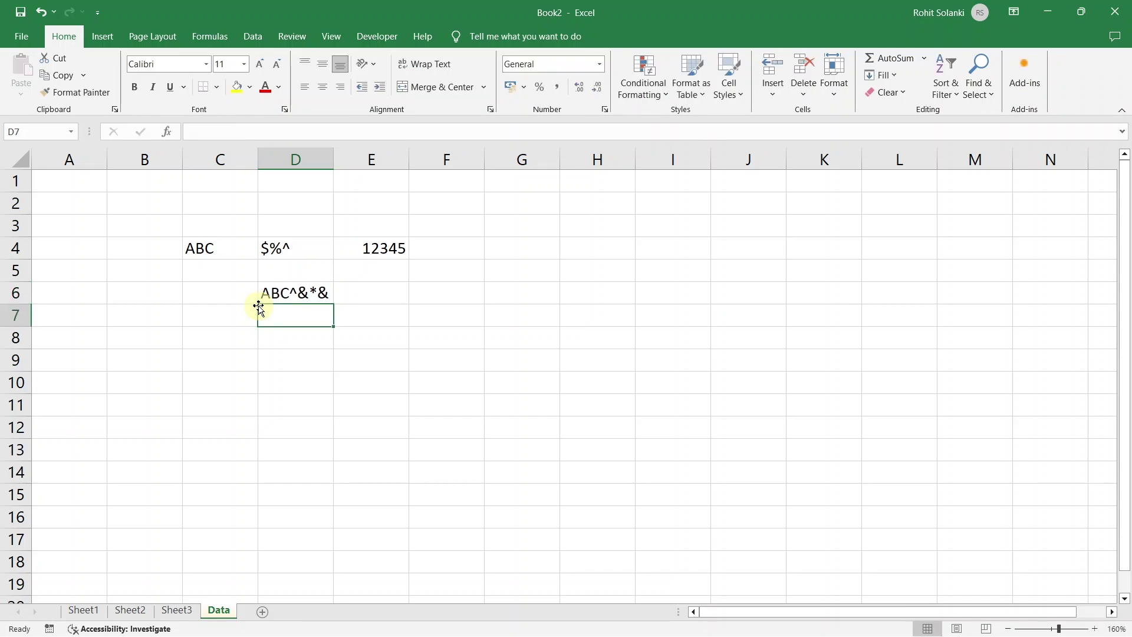
{"action": "key", "text": "alt+F11"}
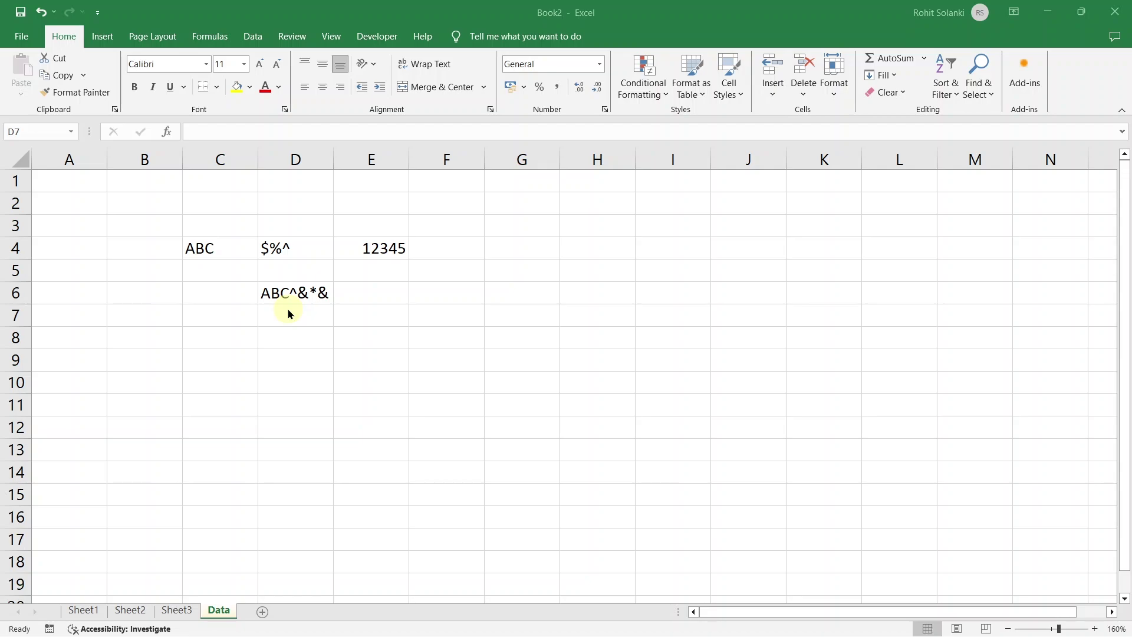
Step: Switch to Sheet1 and zoom the worksheet in to 180%
{"action": "left_click", "coordinate": [82, 611]}
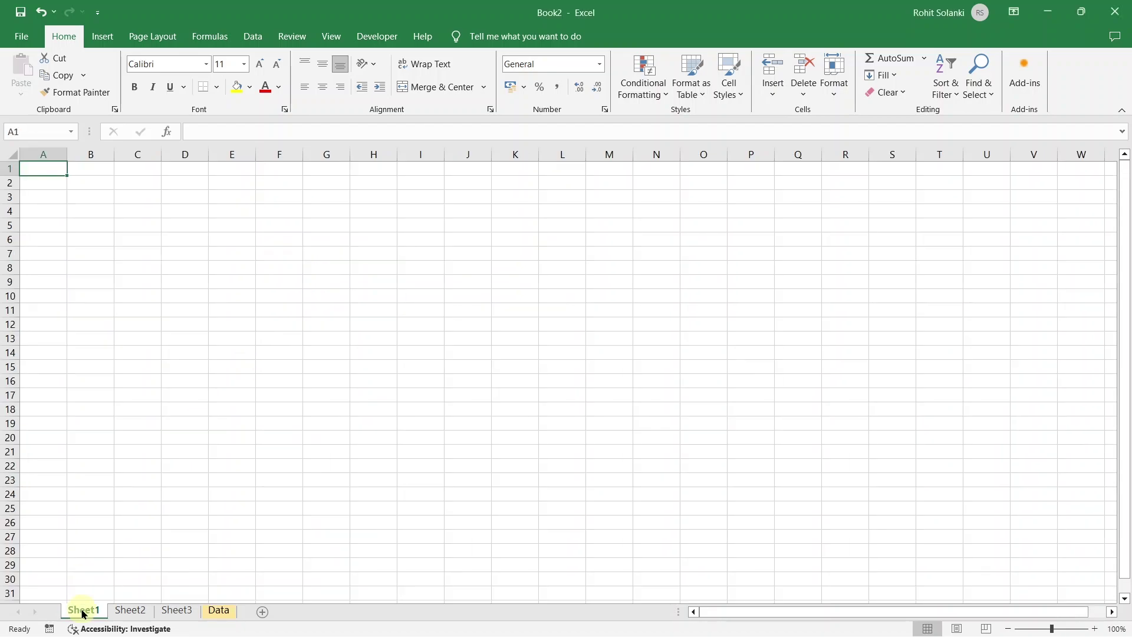
{"action": "left_click", "coordinate": [1094, 630]}
{"action": "left_click", "coordinate": [1093, 629]}
{"action": "left_click", "coordinate": [1094, 629]}
{"action": "left_click", "coordinate": [1094, 629]}
{"action": "left_click", "coordinate": [1093, 629]}
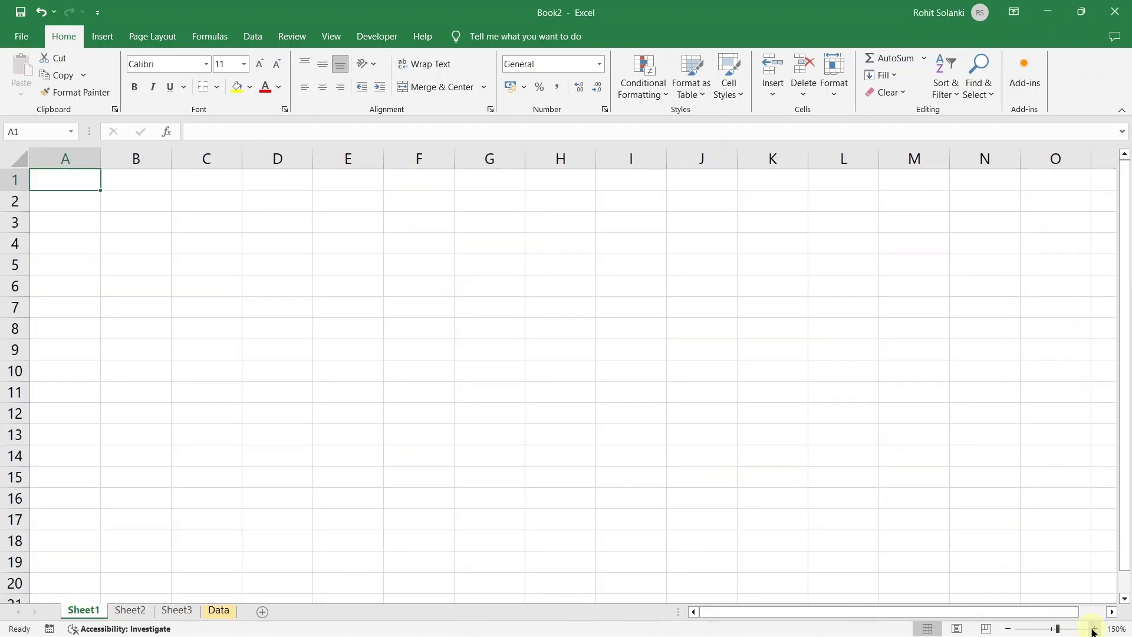
{"action": "left_click", "coordinate": [1093, 629]}
{"action": "left_click", "coordinate": [1093, 629]}
{"action": "left_click", "coordinate": [1094, 629]}
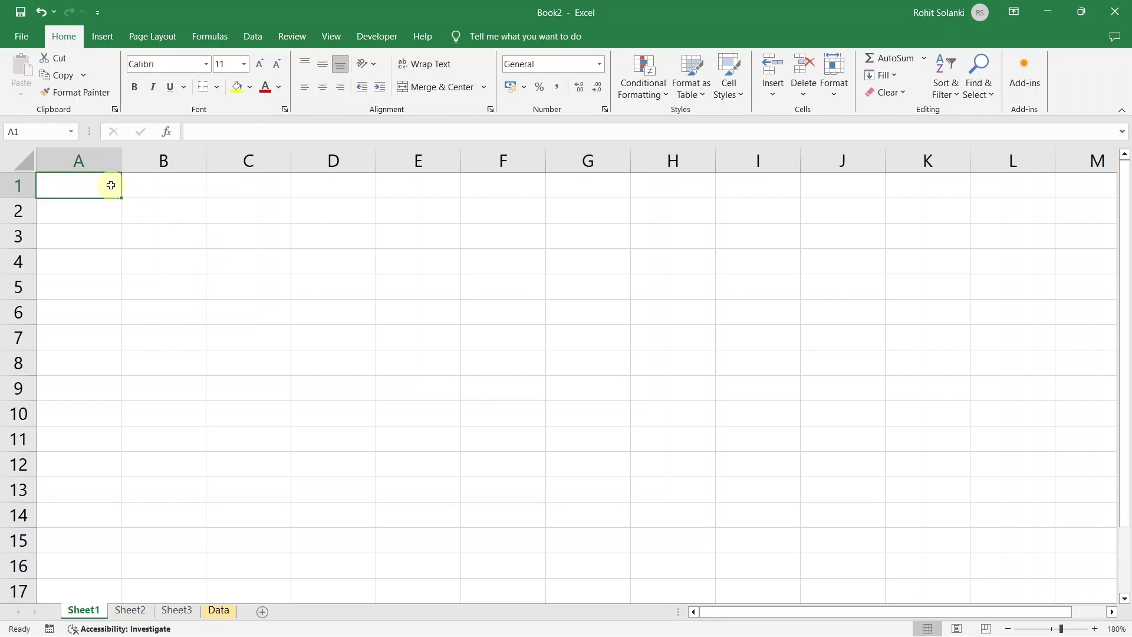
Step: Enter the headers S No., Company, Model, Unit Sold and Revenue across cells A1 to E1
{"action": "type", "text": "S N"}
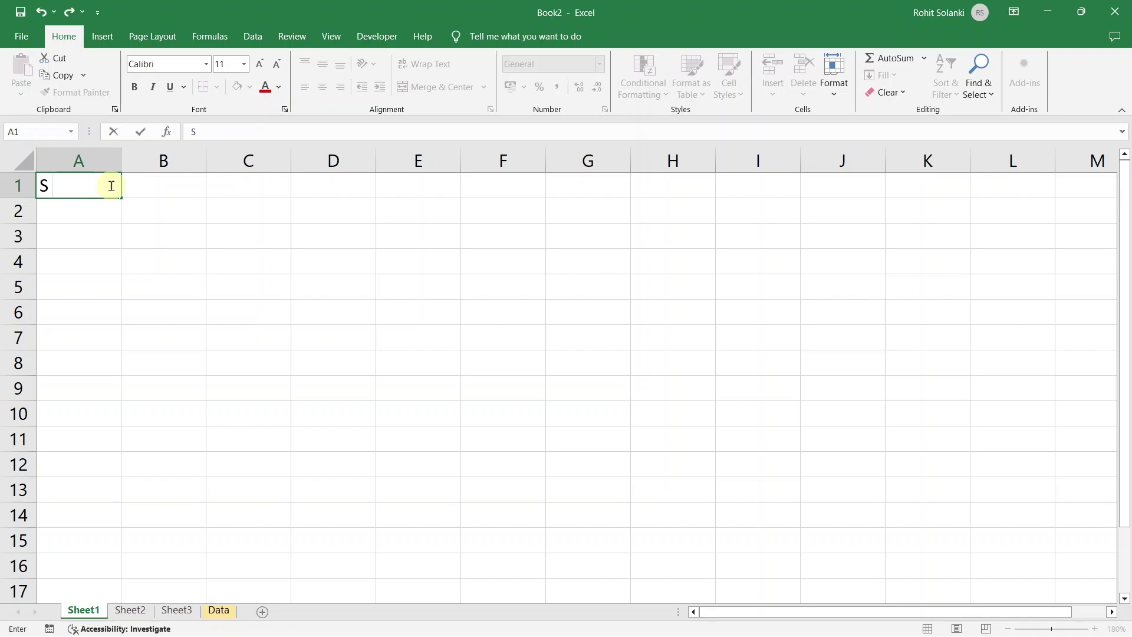
{"action": "type", "text": "o."}
{"action": "key", "text": "Tab"}
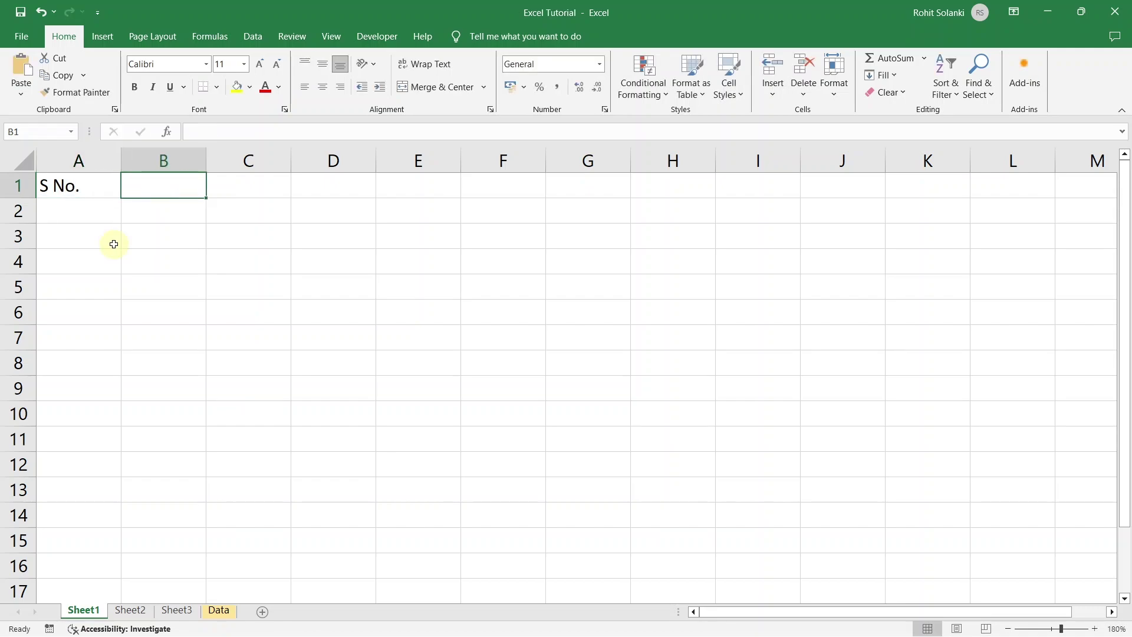
{"action": "type", "text": "Company"}
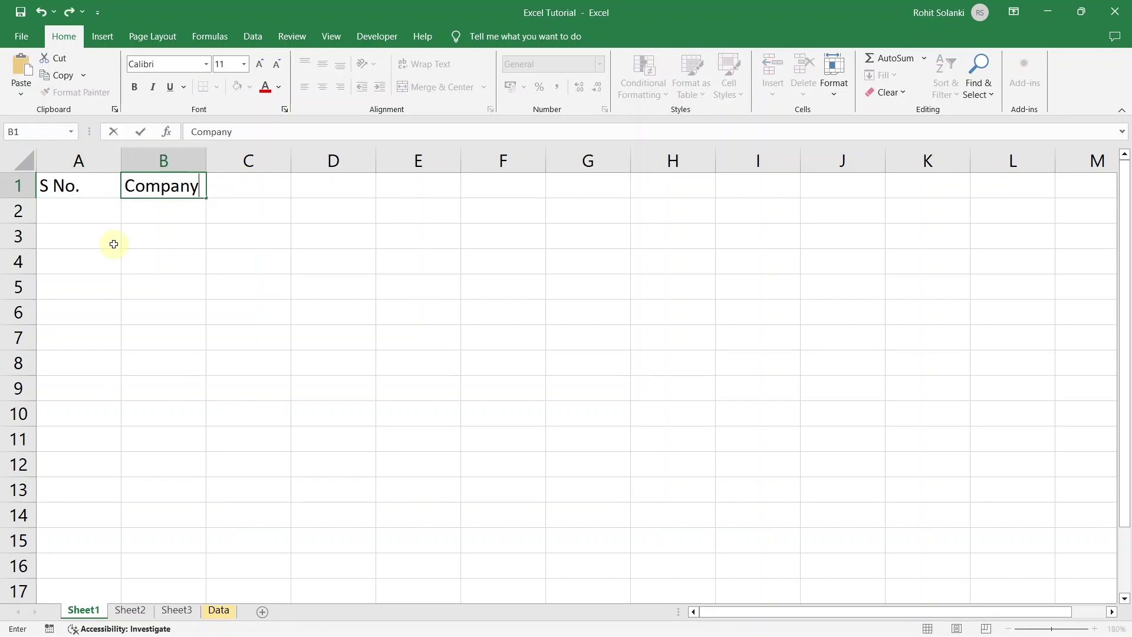
{"action": "key", "text": "Tab"}
{"action": "type", "text": "Model"}
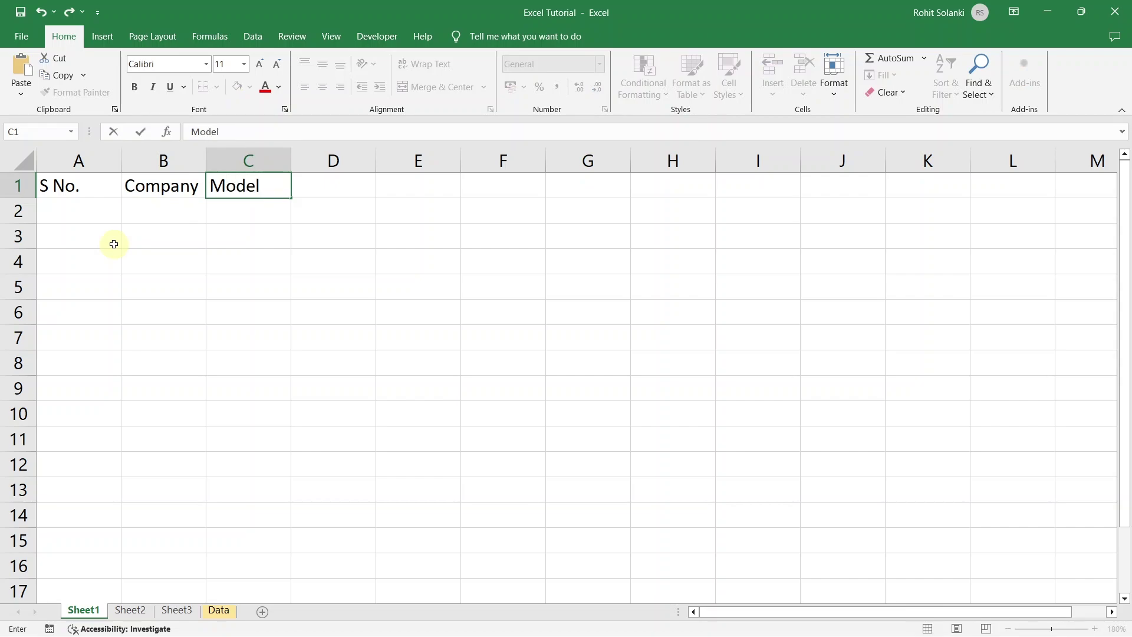
{"action": "key", "text": "Tab"}
{"action": "type", "text": "U"}
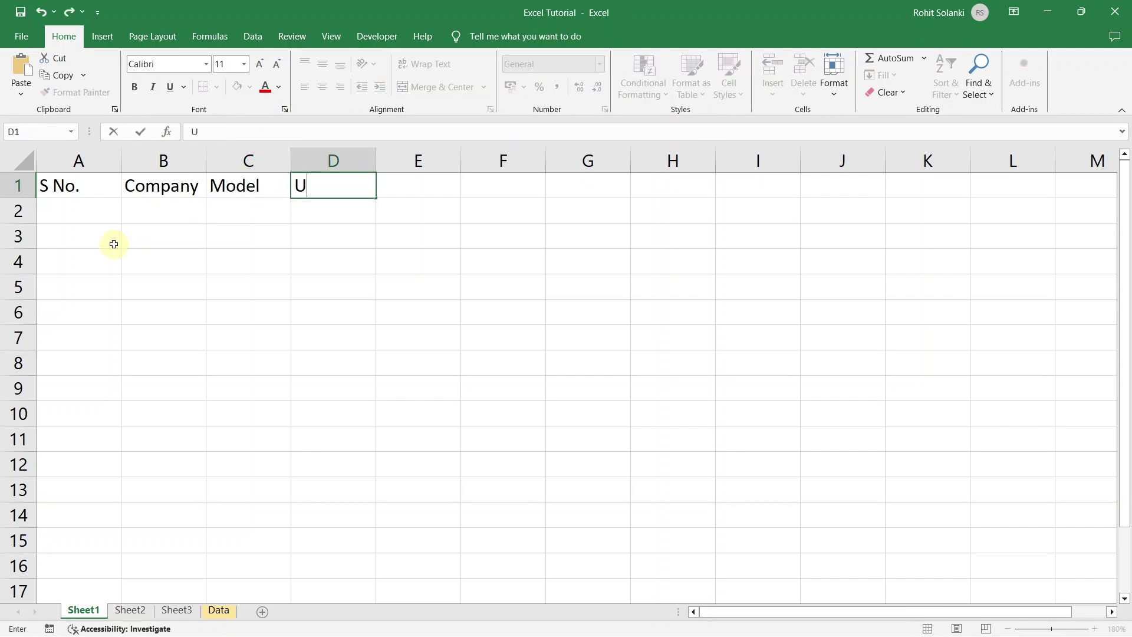
{"action": "type", "text": "nit Sold"}
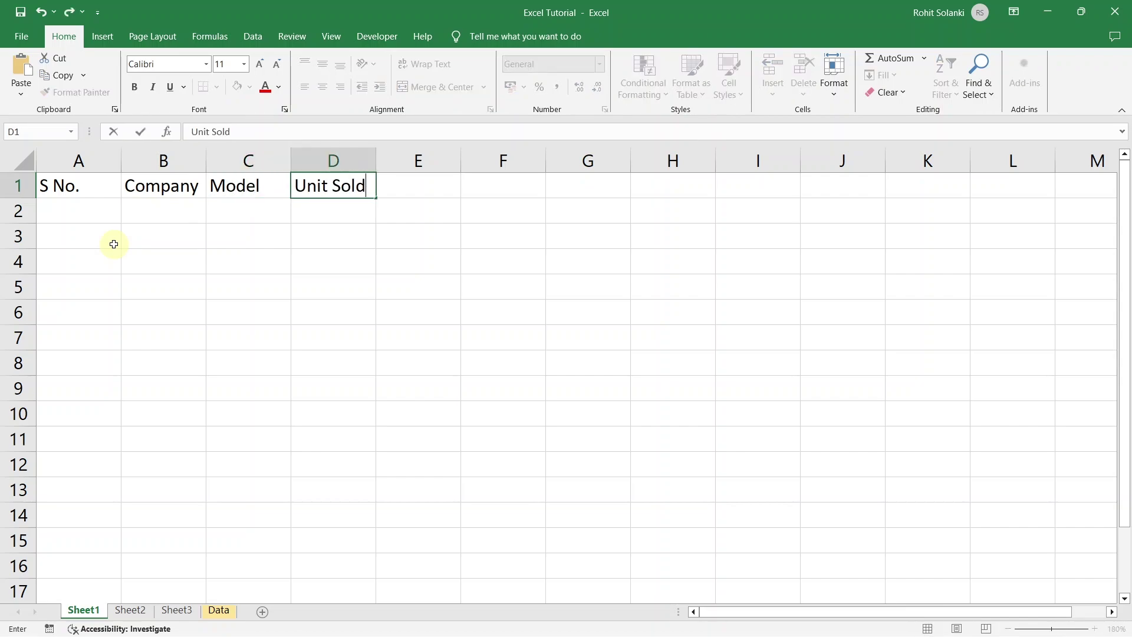
{"action": "key", "text": "Tab"}
{"action": "type", "text": "Reve"}
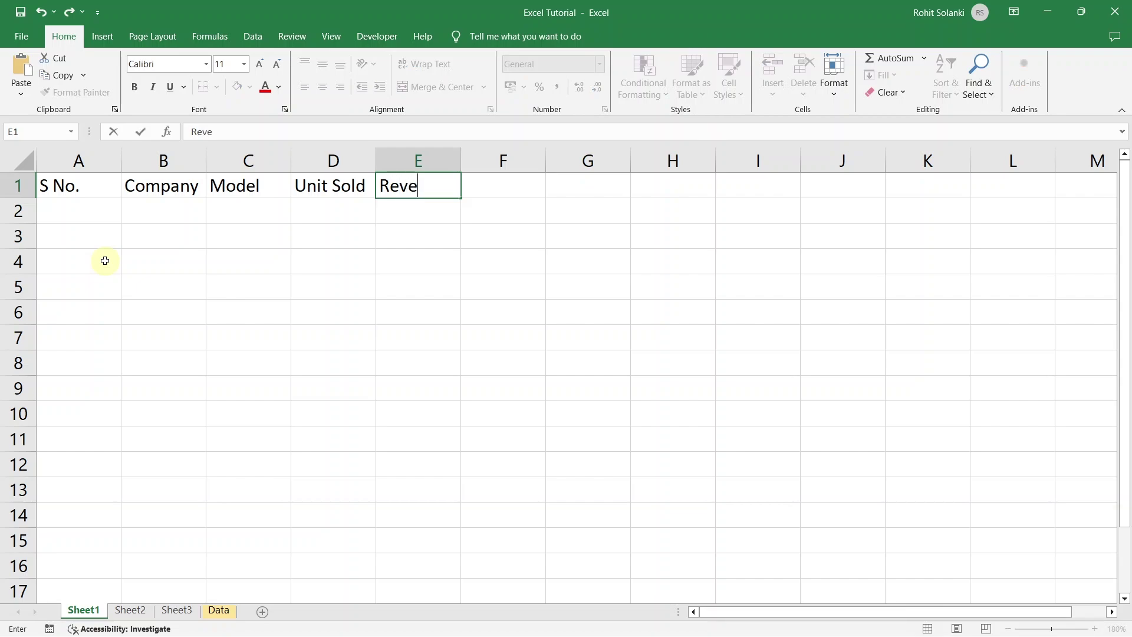
{"action": "type", "text": "nue"}
{"action": "key", "text": "Tab"}
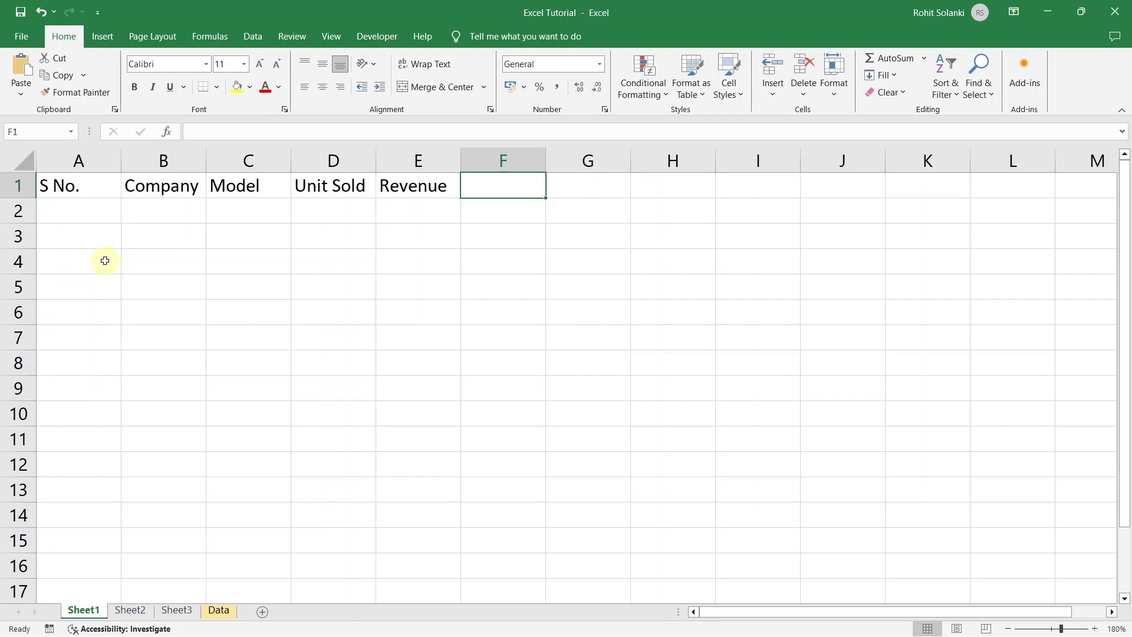
Step: Insert a blank column between the S No. and Company columns
{"action": "left_click", "coordinate": [91, 161]}
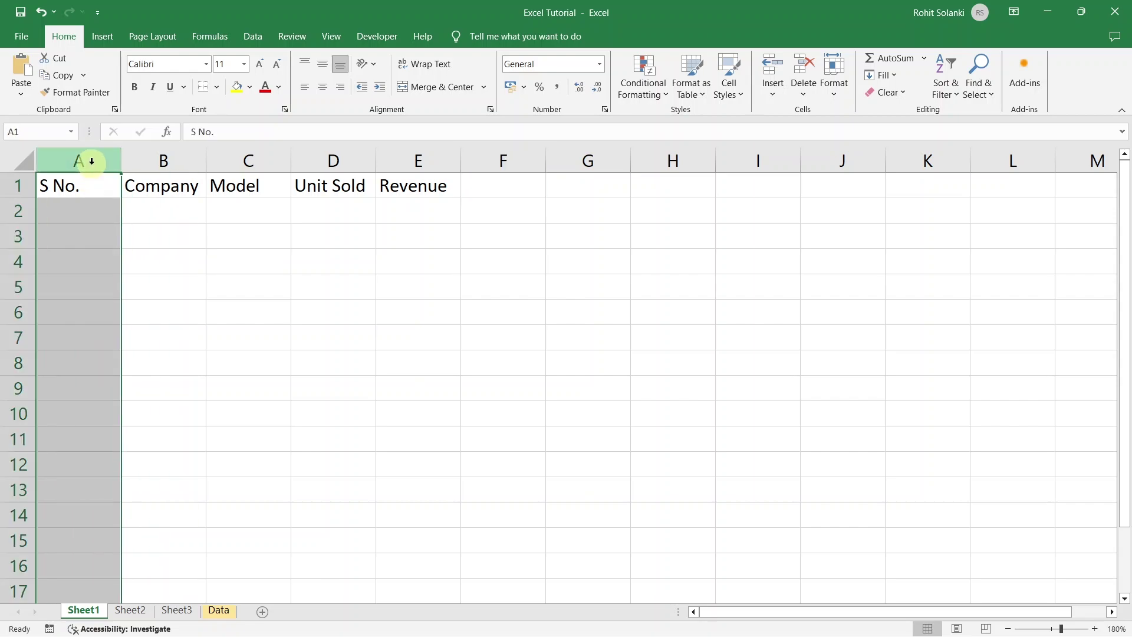
{"action": "left_click", "coordinate": [87, 190]}
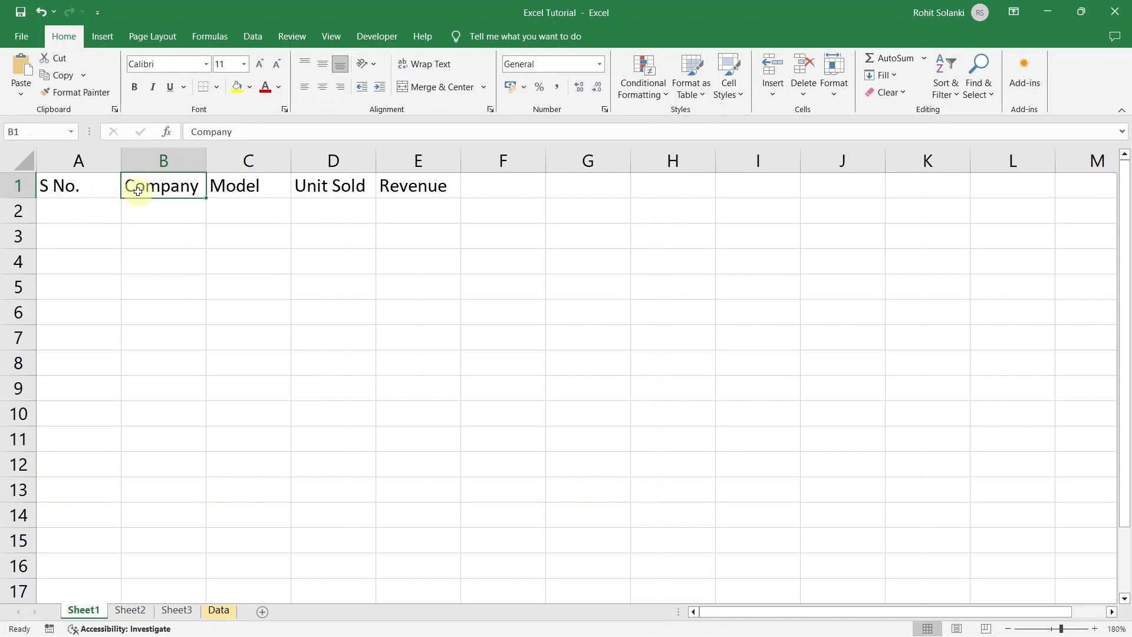
{"action": "left_click", "coordinate": [146, 161]}
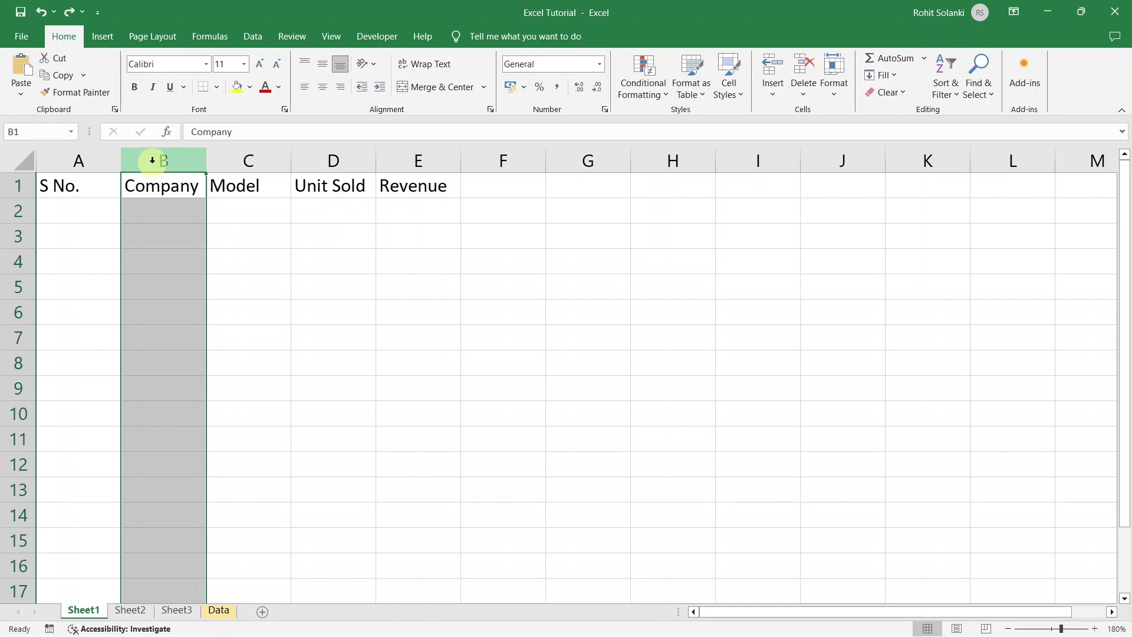
{"action": "right_click", "coordinate": [152, 164]}
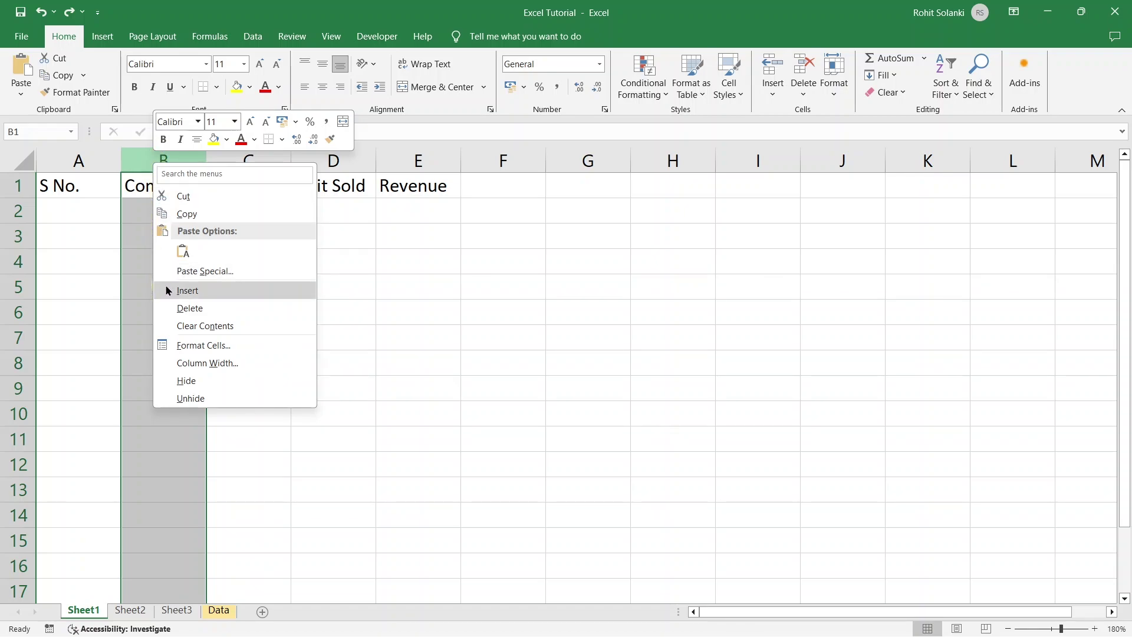
{"action": "left_click", "coordinate": [204, 290]}
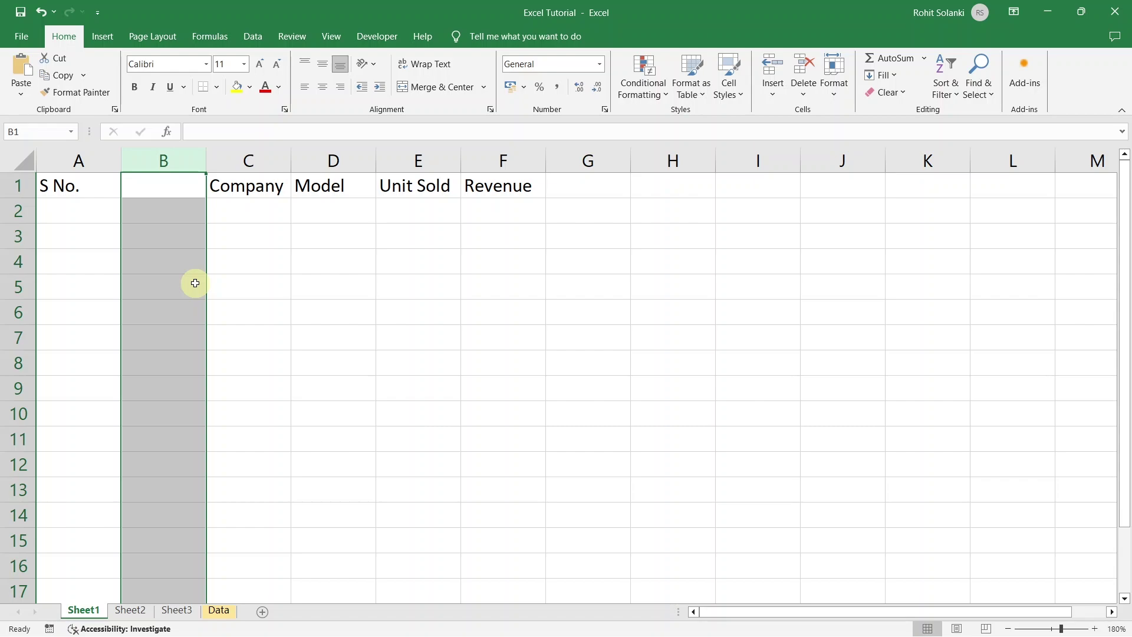
Step: Enter the header Date in cell B1 of the blank column
{"action": "right_click", "coordinate": [170, 163]}
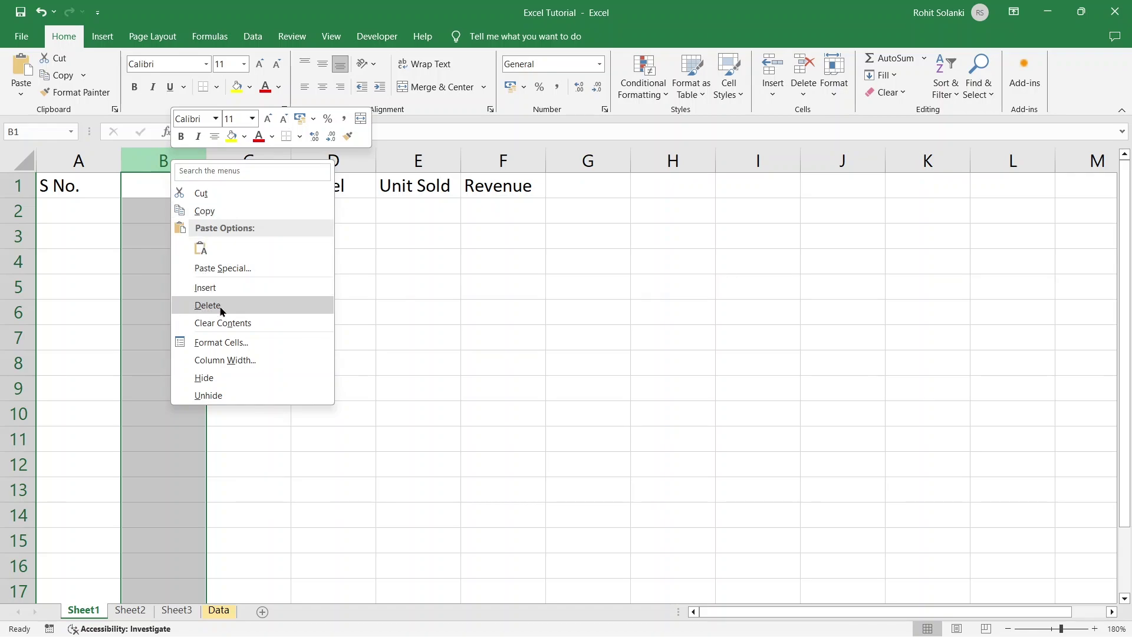
{"action": "left_click", "coordinate": [143, 185]}
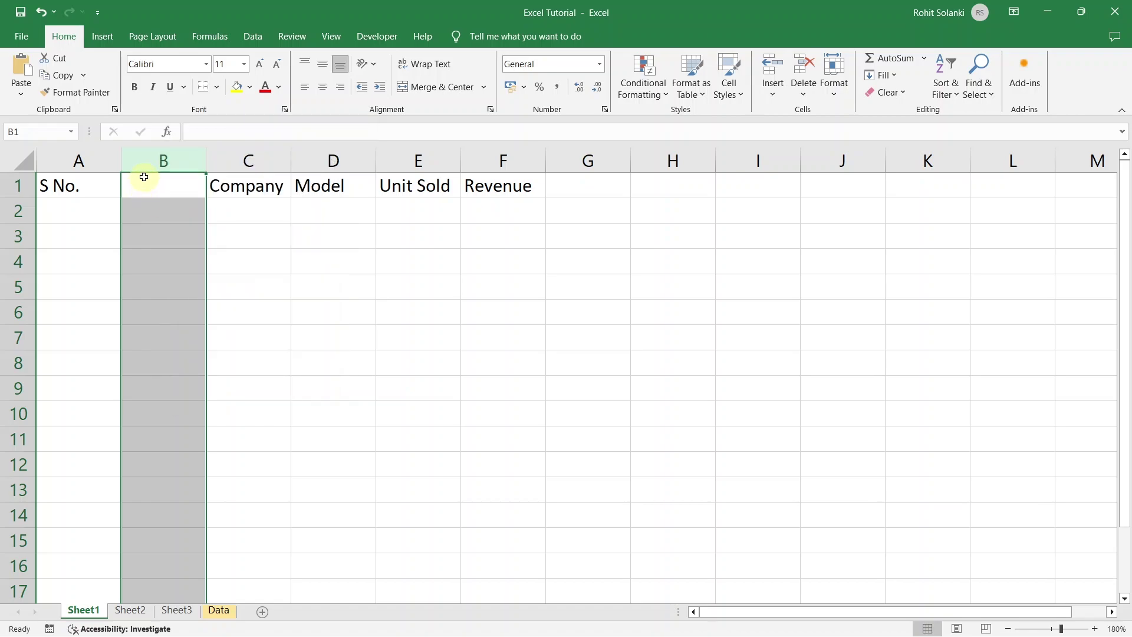
{"action": "type", "text": "Date"}
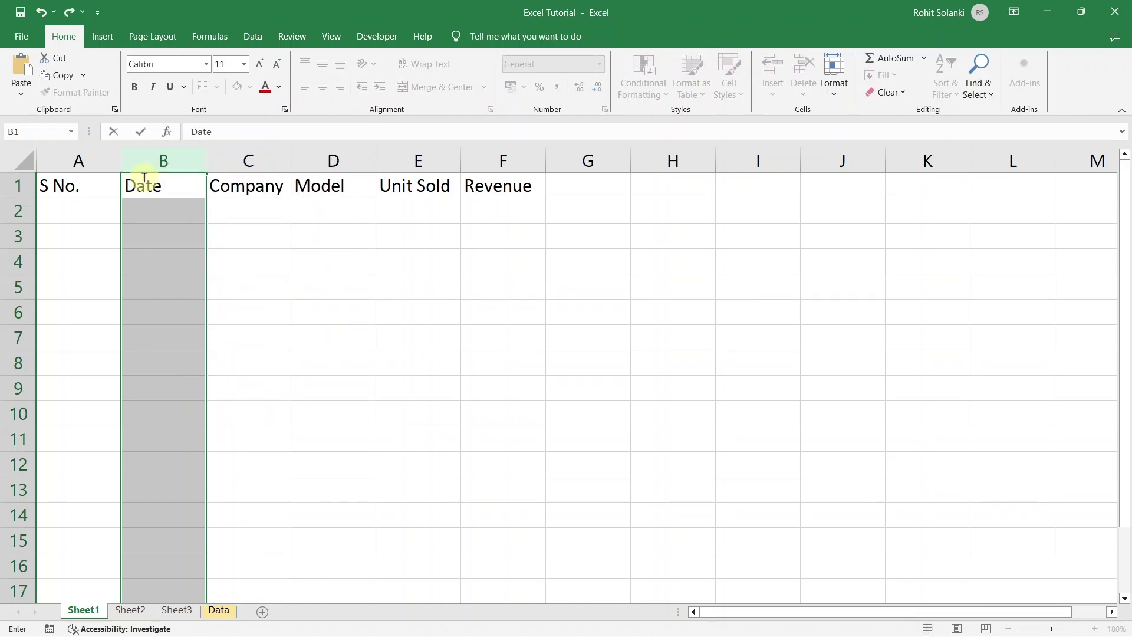
{"action": "key", "text": "Return"}
Step: Enter the serial numbers 1 and 2 in cells A2 and A3, and select the range A4:A13
{"action": "key", "text": "Left"}
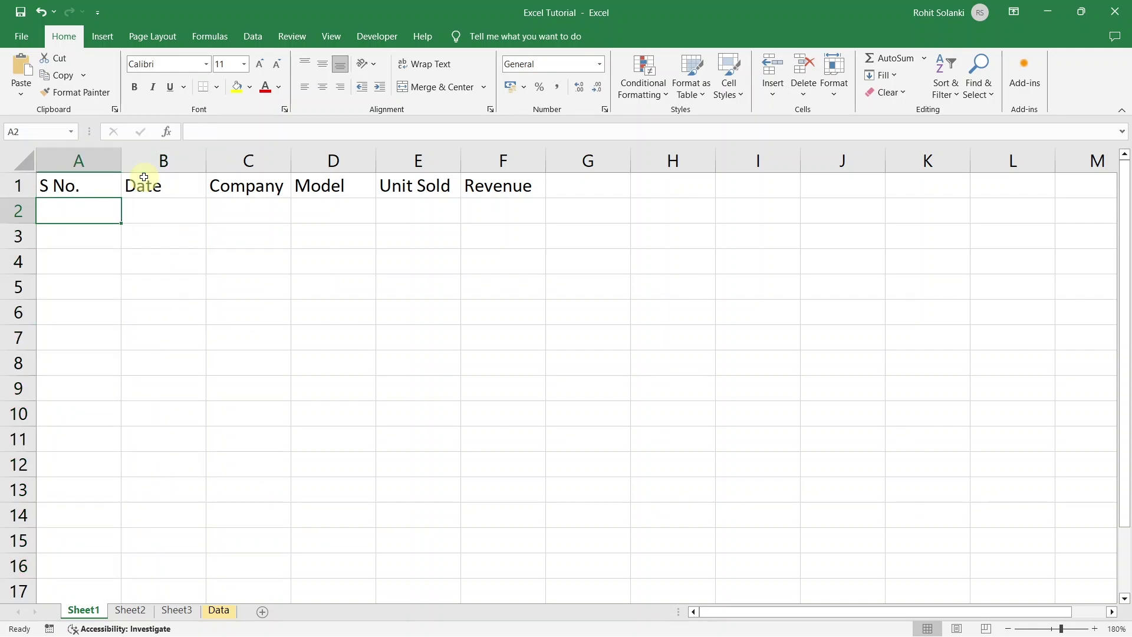
{"action": "type", "text": "1"}
{"action": "key", "text": "Return"}
{"action": "type", "text": "2"}
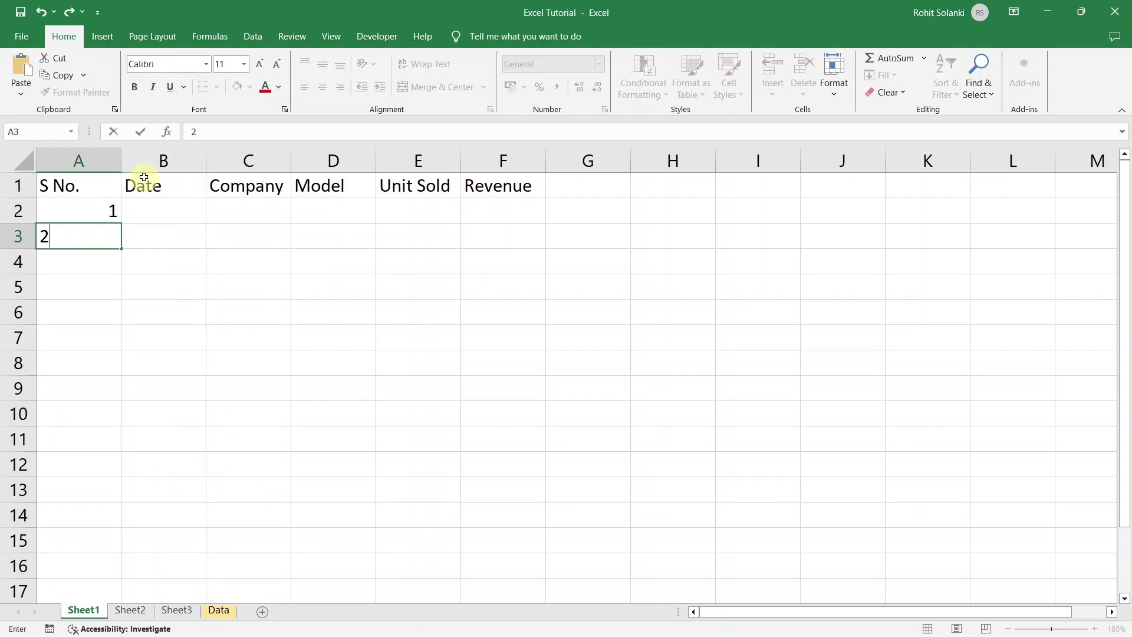
{"action": "key", "text": "Return"}
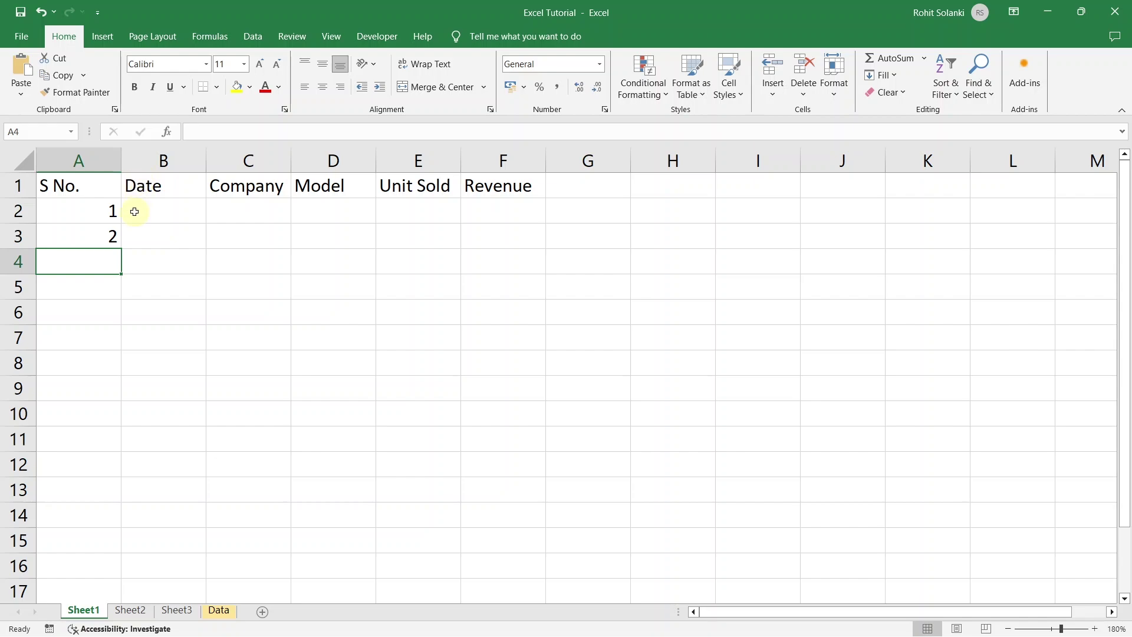
{"action": "left_click_drag", "start_coordinate": [91, 260], "coordinate": [80, 484]}
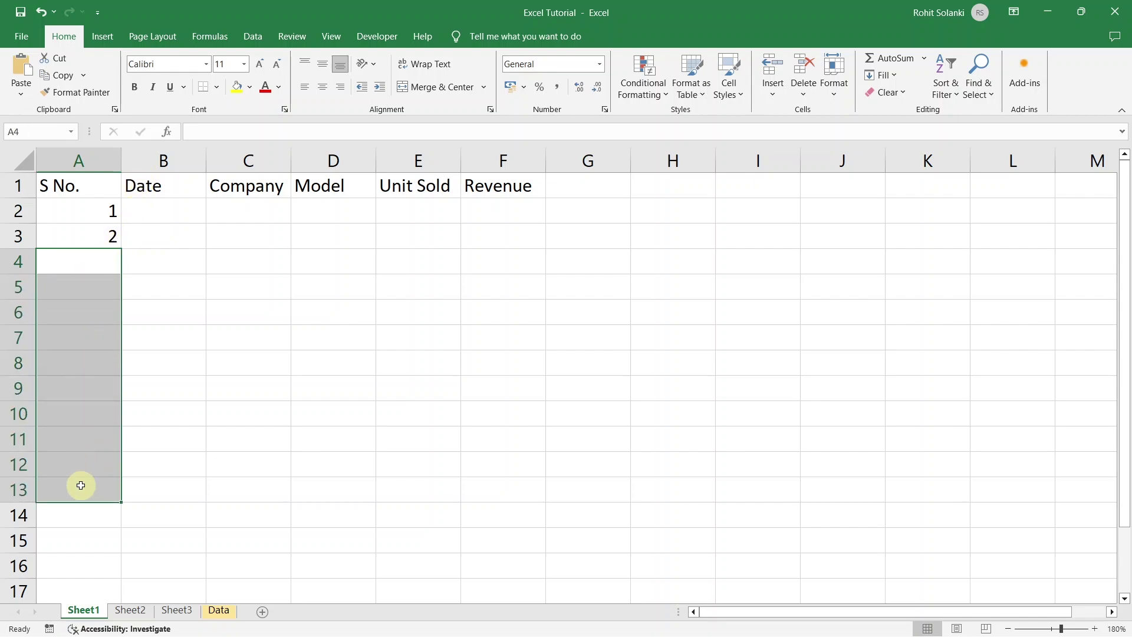
Step: Extend the serial number series from cells A2:A3 down to 12 in cell A13
{"action": "left_click", "coordinate": [90, 209]}
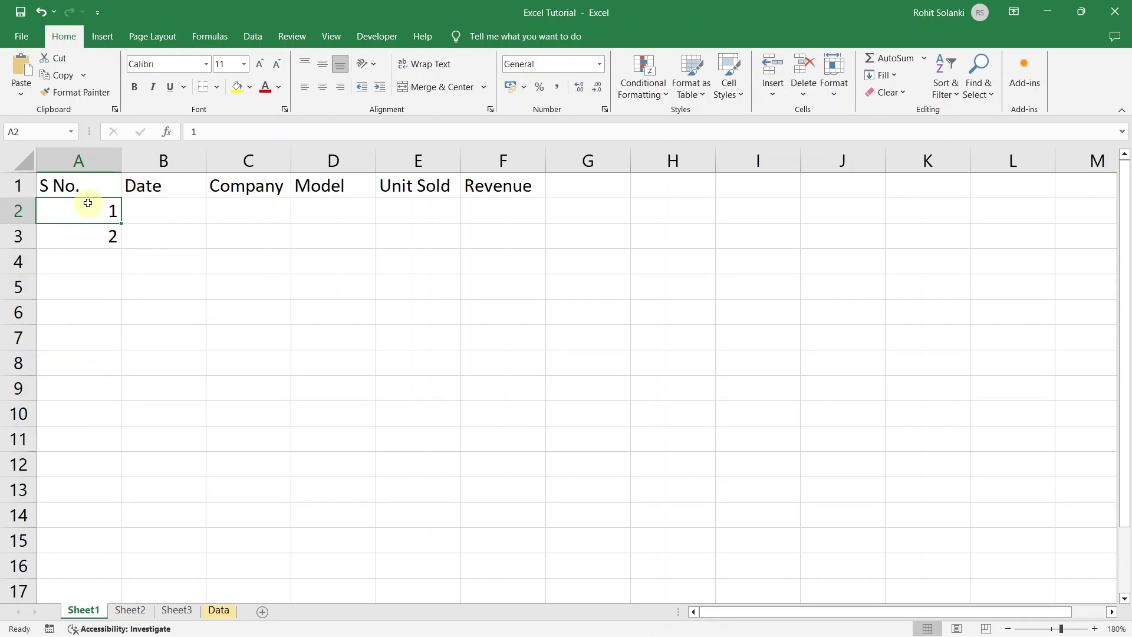
{"action": "left_click", "coordinate": [80, 236]}
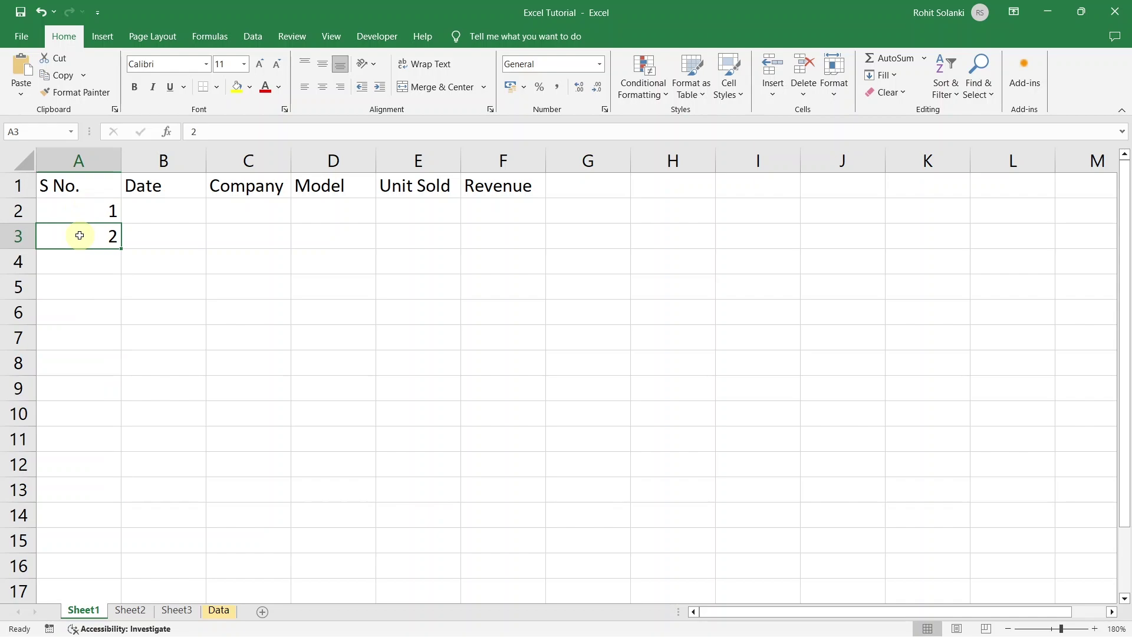
{"action": "left_click_drag", "start_coordinate": [79, 209], "coordinate": [82, 229]}
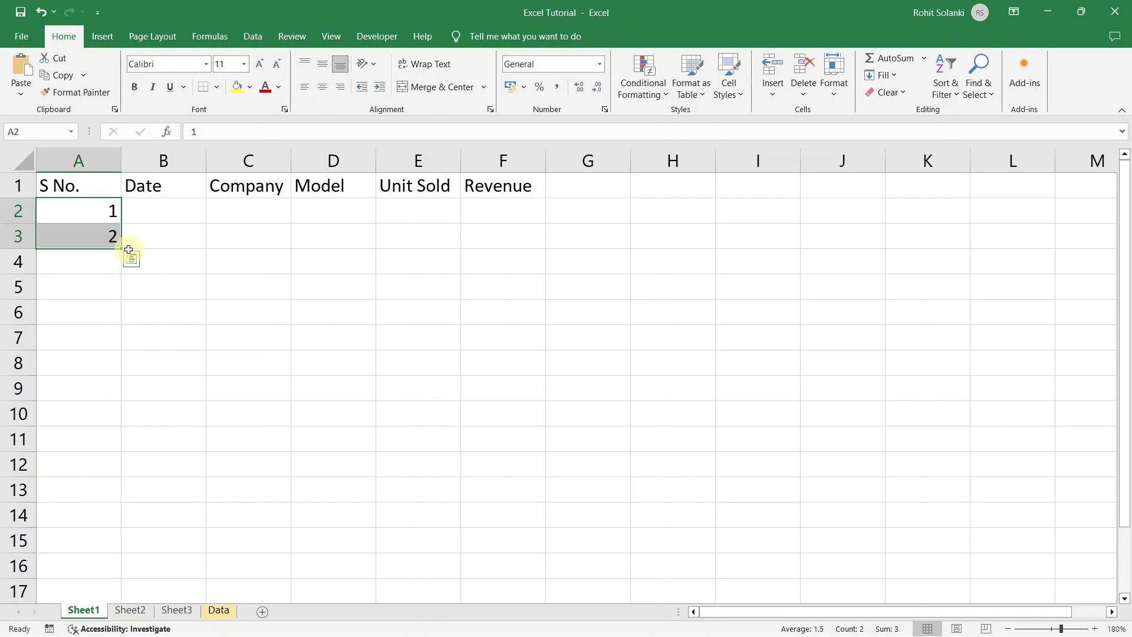
{"action": "left_click_drag", "start_coordinate": [122, 252], "coordinate": [127, 494]}
{"action": "left_click", "coordinate": [118, 493]}
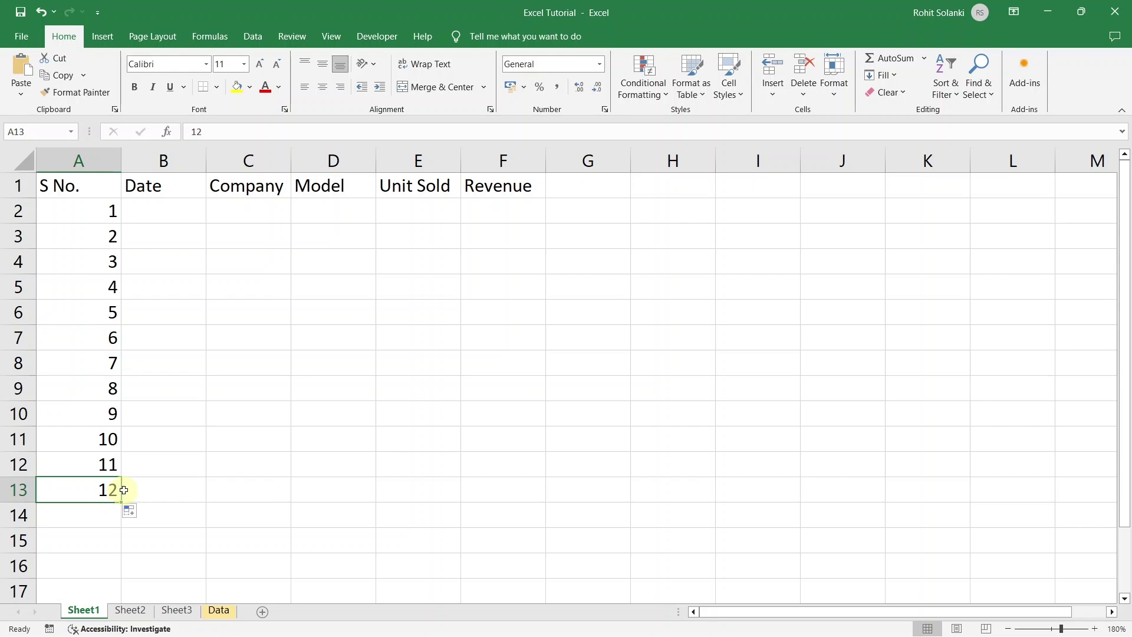
Step: Fill rows 2 to 13 of the Date, Company, Model, Unit Sold and Revenue columns with twelve 2023 phone sales records
{"action": "left_click", "coordinate": [171, 218]}
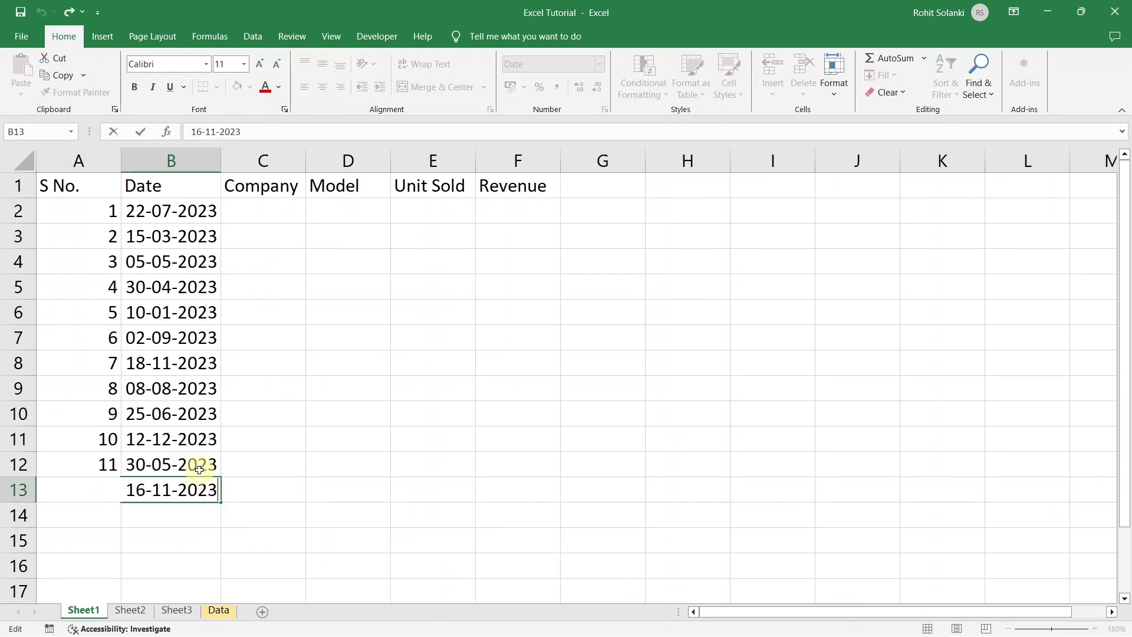
{"action": "key", "text": "Return"}
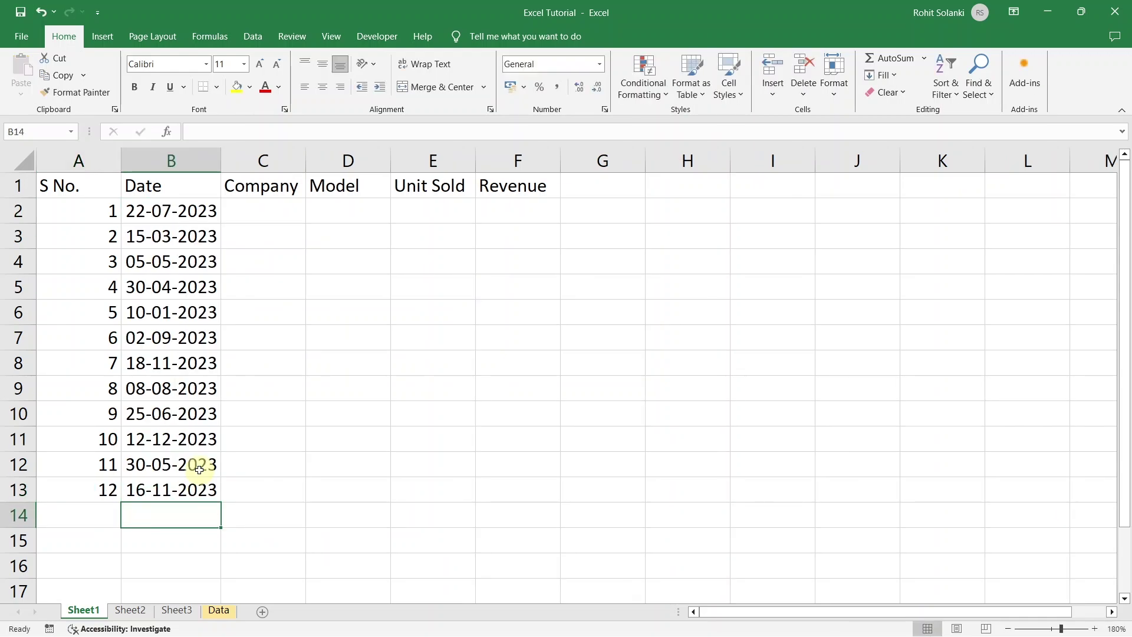
{"action": "left_click", "coordinate": [245, 214]}
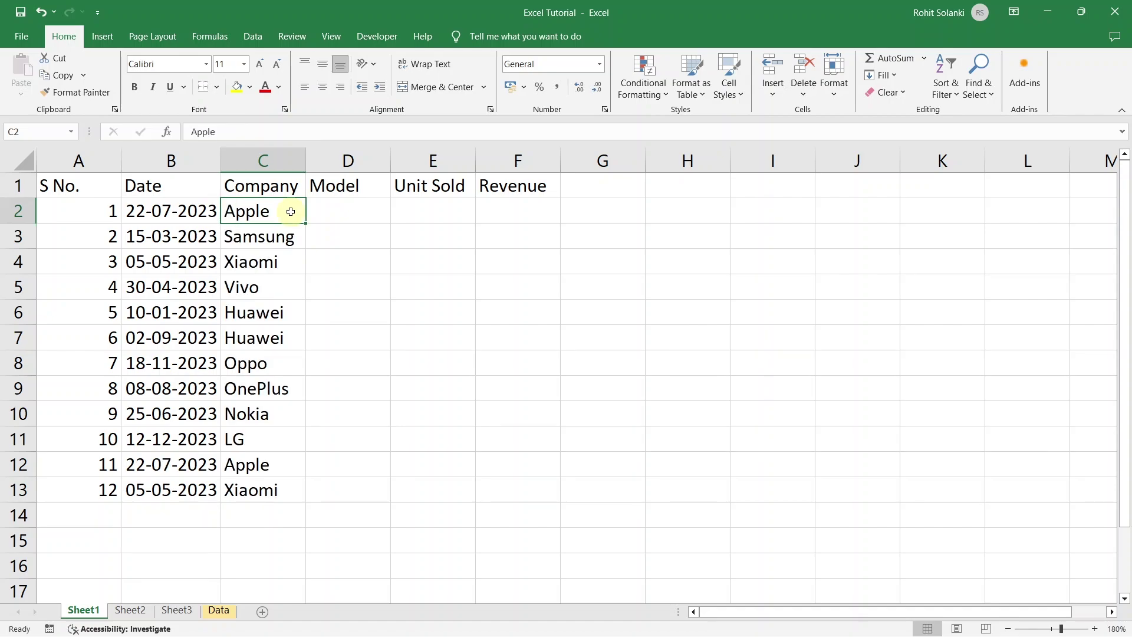
{"action": "left_click", "coordinate": [337, 207]}
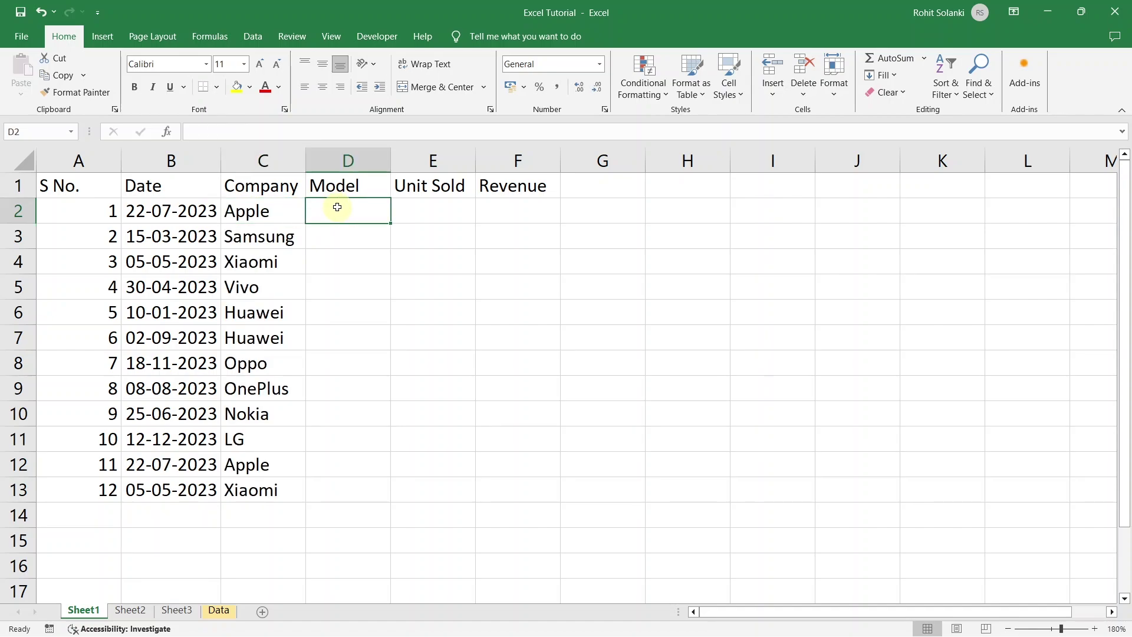
{"action": "left_click", "coordinate": [464, 211]}
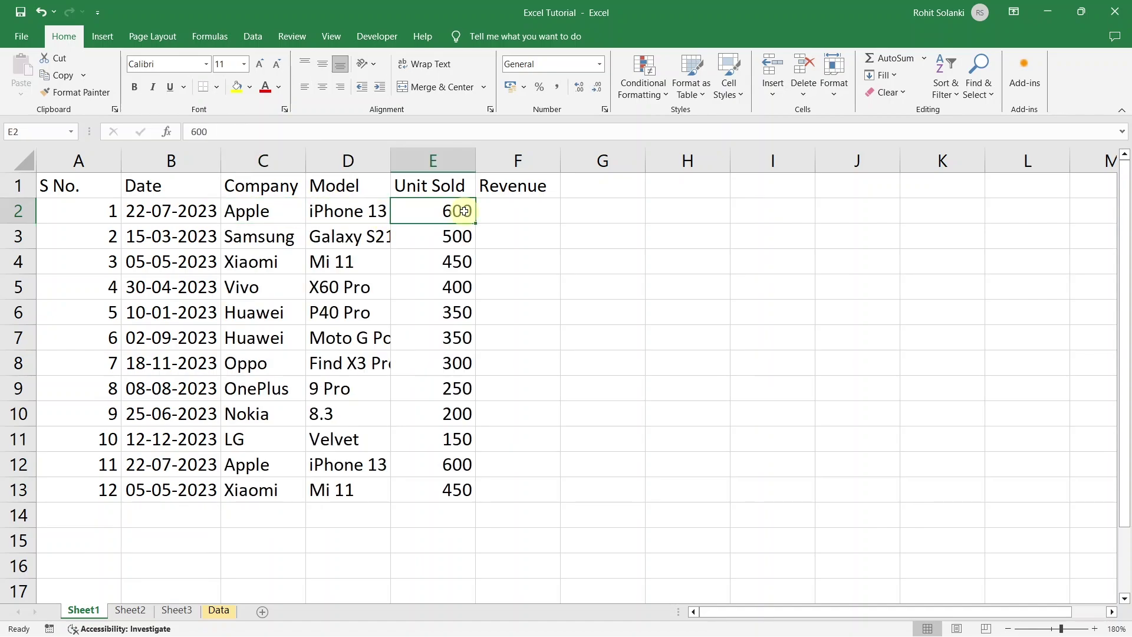
{"action": "left_click", "coordinate": [542, 215]}
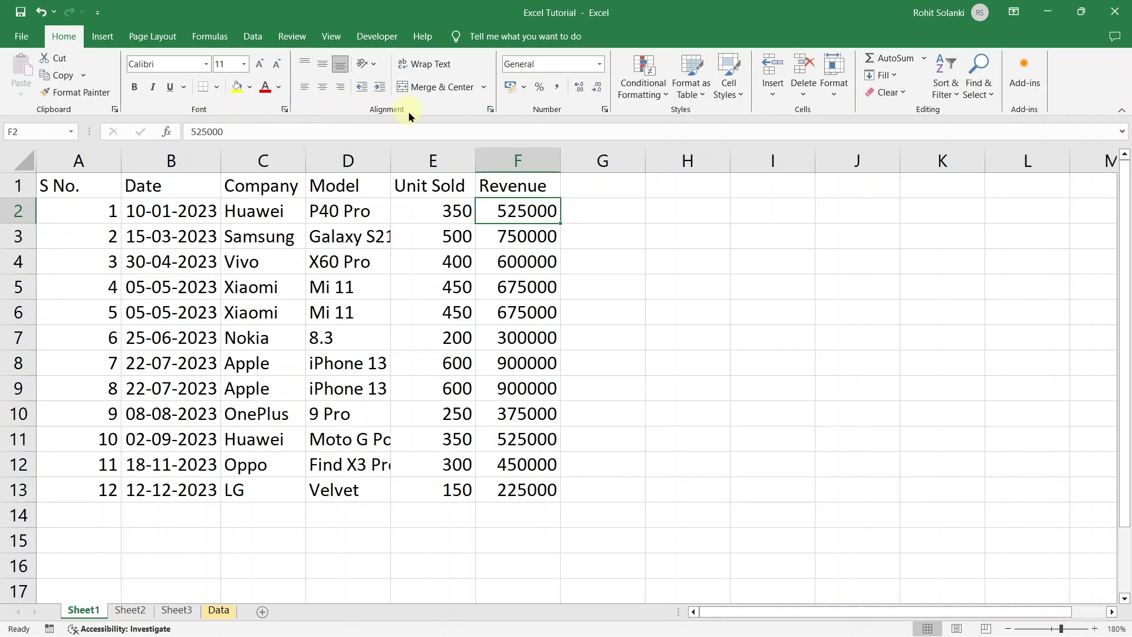
{"action": "left_click_drag", "start_coordinate": [517, 216], "coordinate": [452, 497]}
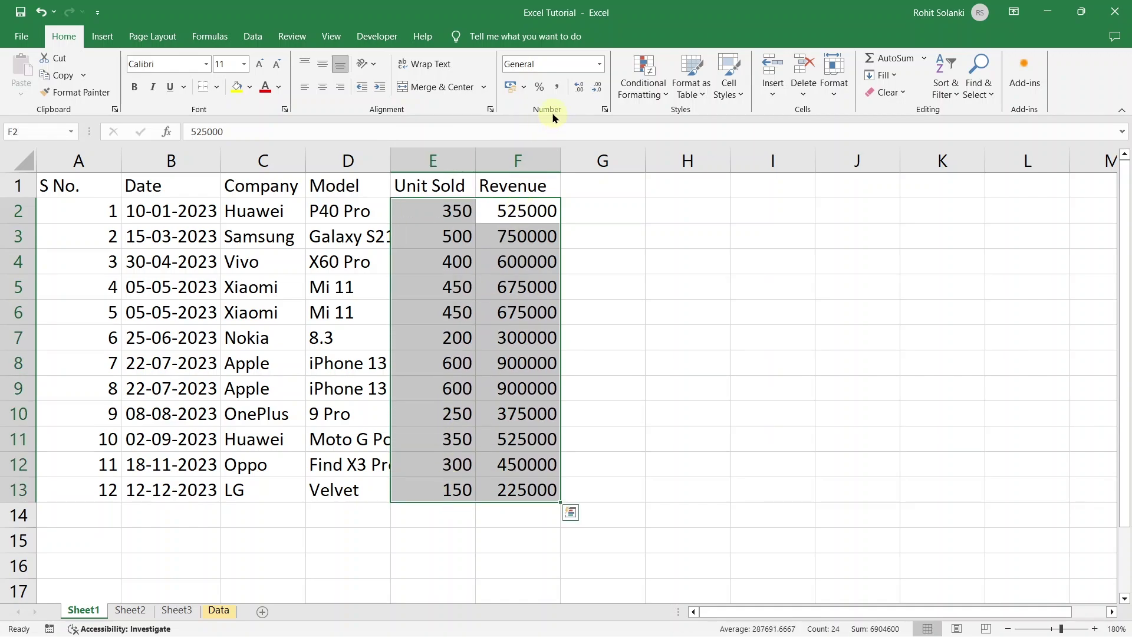
{"action": "left_click", "coordinate": [487, 281]}
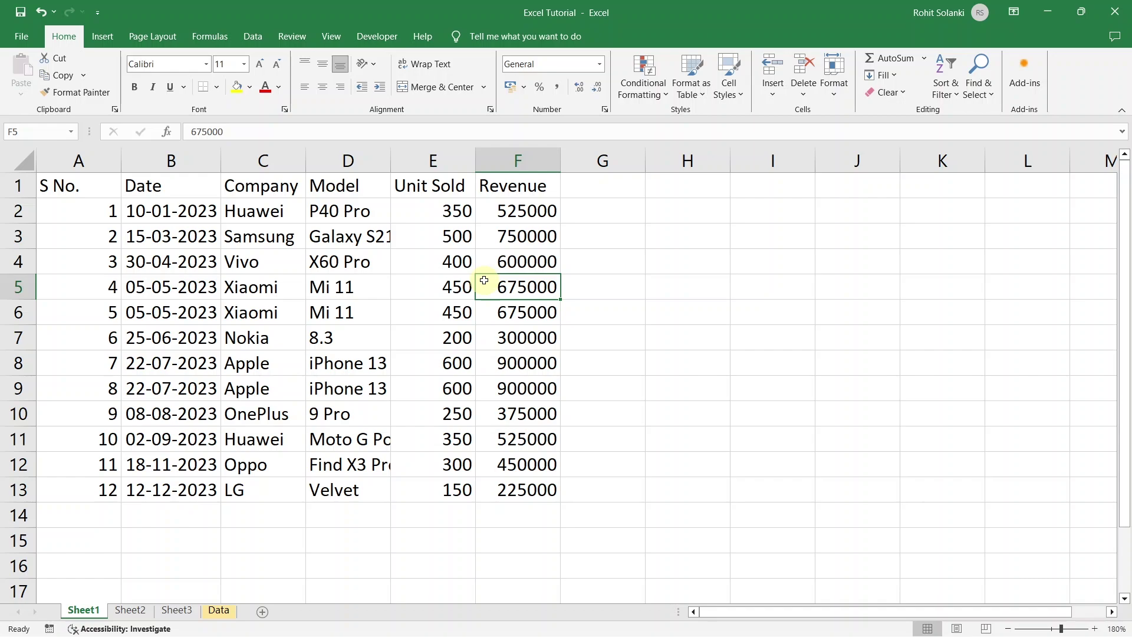
Step: Set the header cells A1:F1 to the Arial font at size 12
{"action": "left_click", "coordinate": [547, 187]}
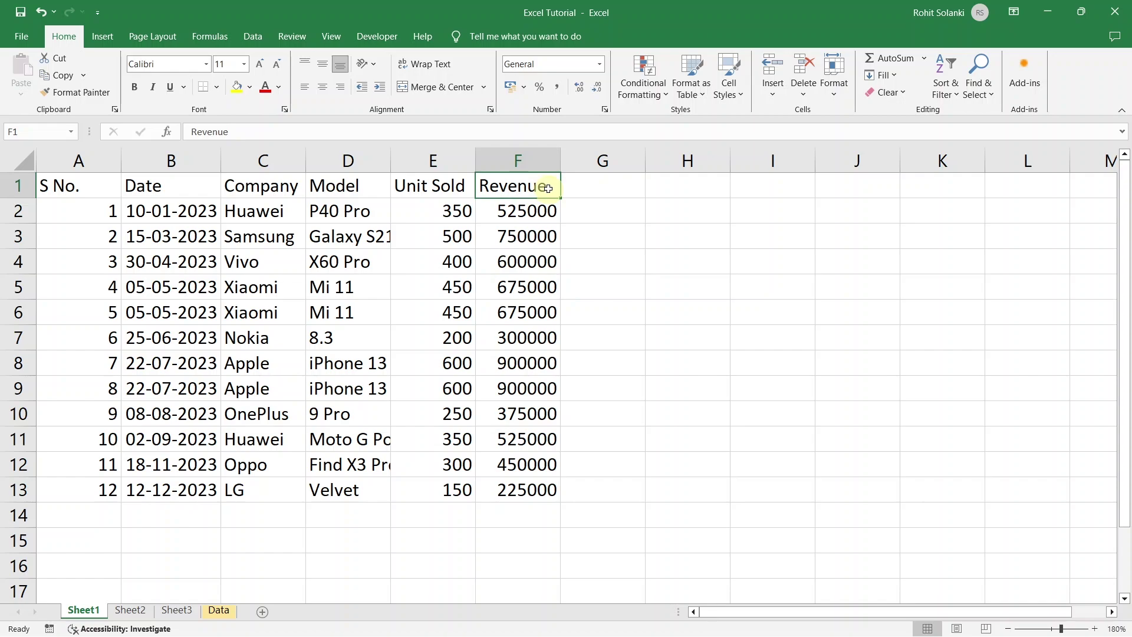
{"action": "left_click_drag", "start_coordinate": [547, 186], "coordinate": [63, 192]}
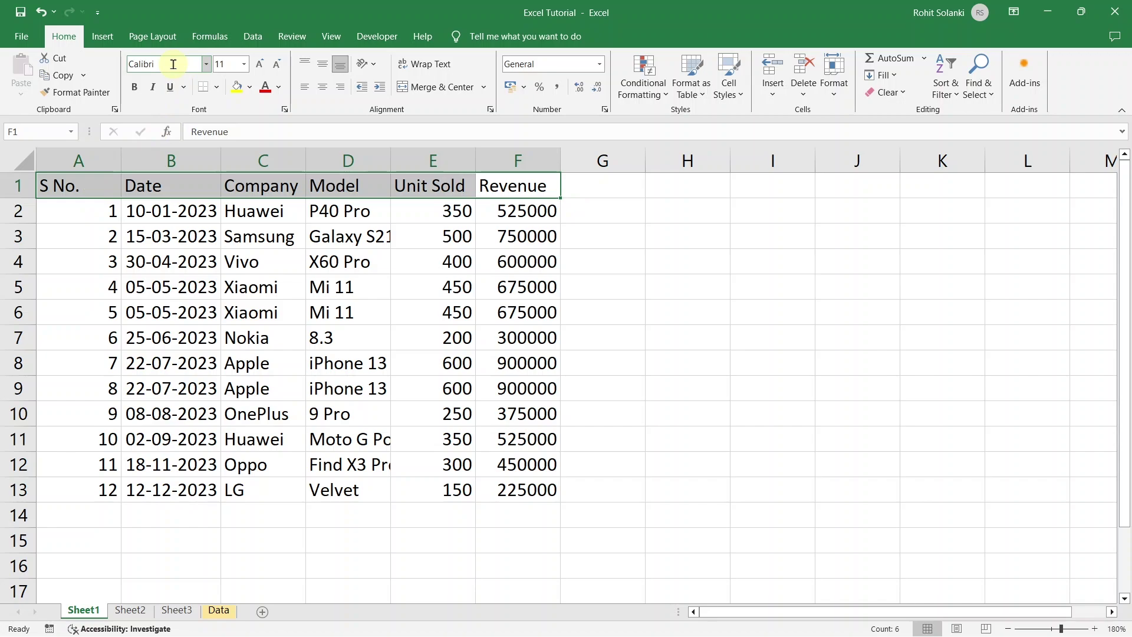
{"action": "left_click", "coordinate": [205, 65]}
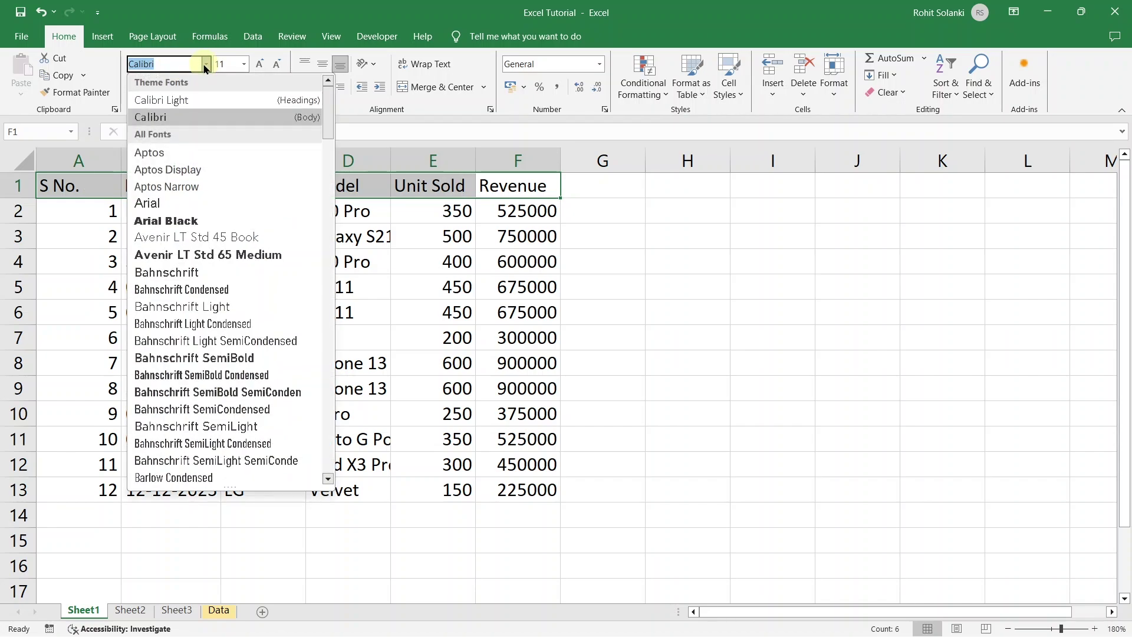
{"action": "left_click", "coordinate": [153, 203]}
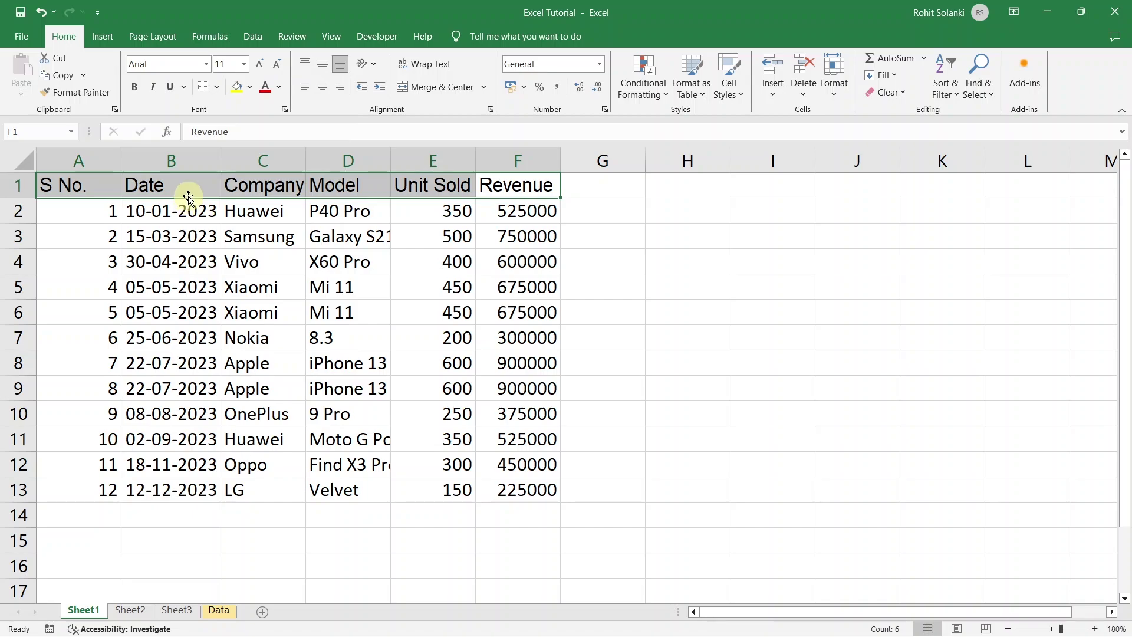
{"action": "left_click", "coordinate": [206, 64]}
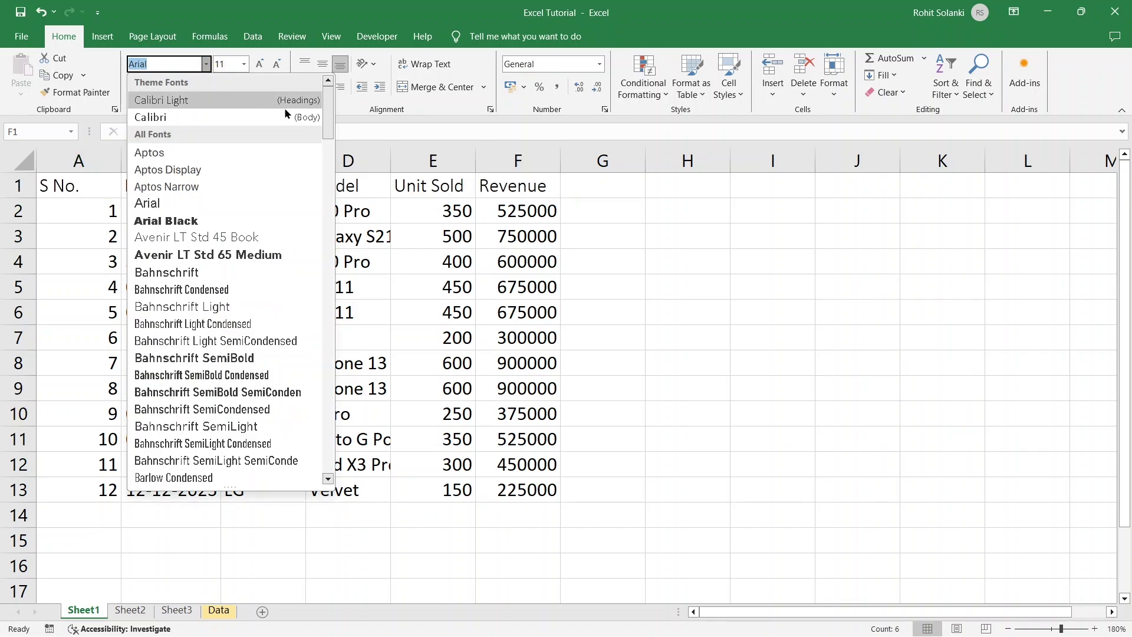
{"action": "mouse_move", "coordinate": [328, 112]}
{"action": "left_mouse_down"}
{"action": "mouse_move", "coordinate": [331, 454]}
{"action": "mouse_move", "coordinate": [340, 102]}
{"action": "left_mouse_up"}
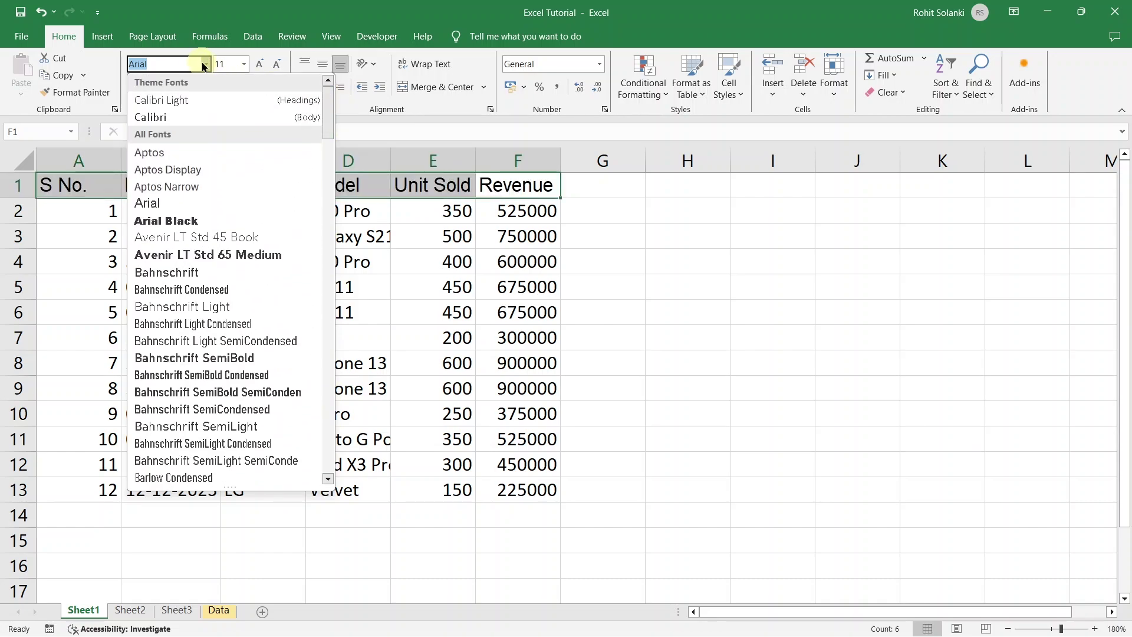
{"action": "left_click", "coordinate": [204, 64]}
{"action": "left_click", "coordinate": [243, 64]}
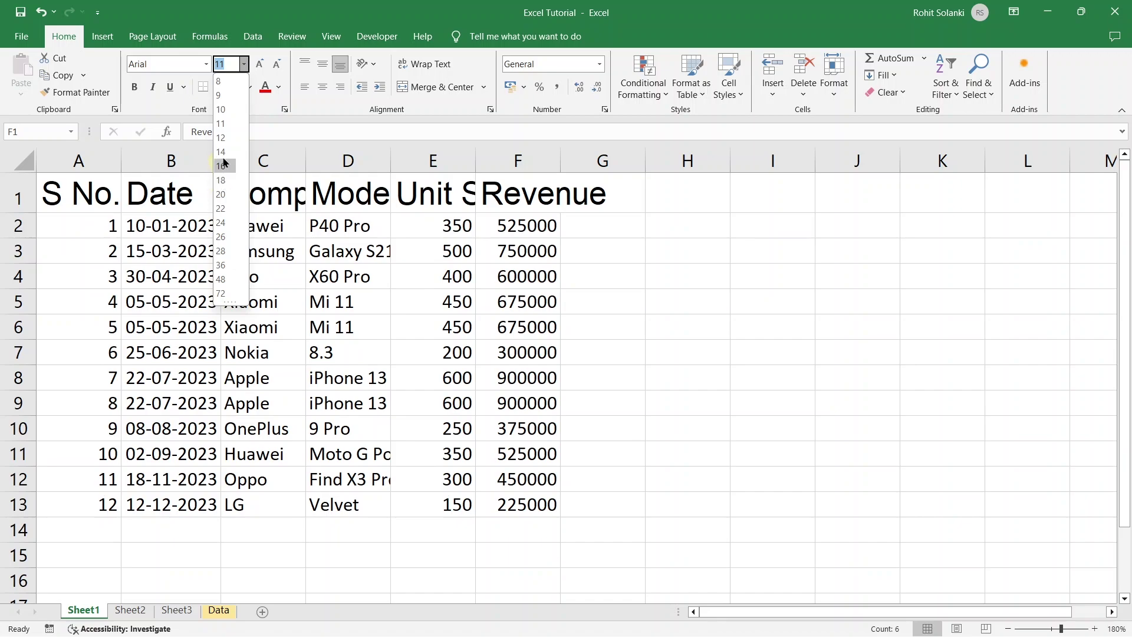
{"action": "left_click", "coordinate": [221, 138]}
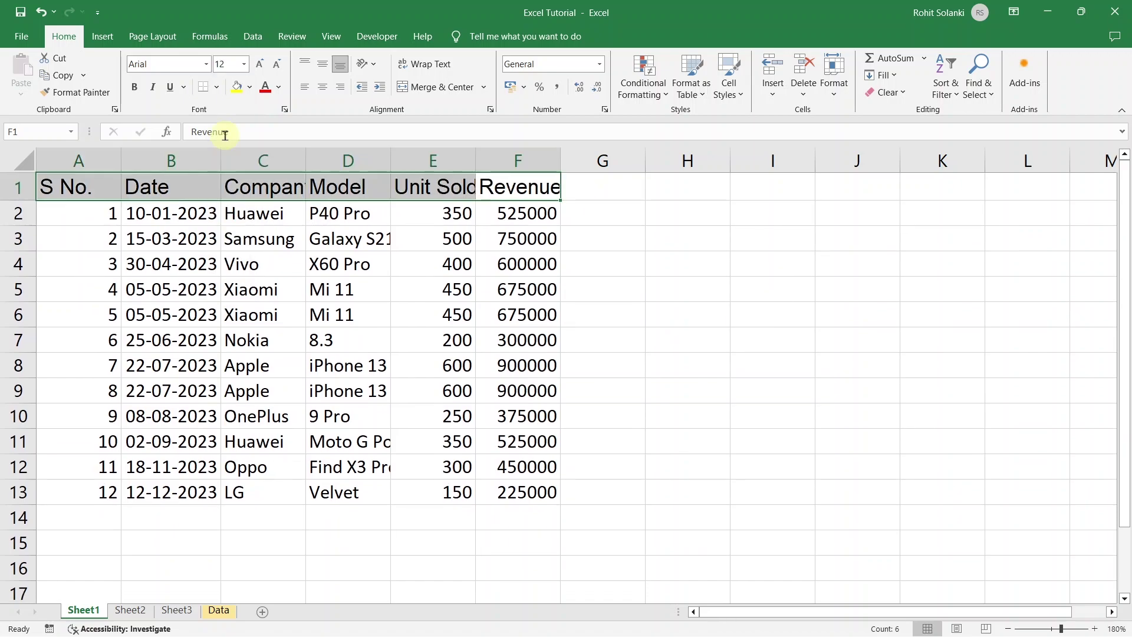
Step: Enlarge the header text stepwise to size 16, shrink it back to 12, and make it bold
{"action": "left_click", "coordinate": [263, 65]}
{"action": "left_click", "coordinate": [263, 65]}
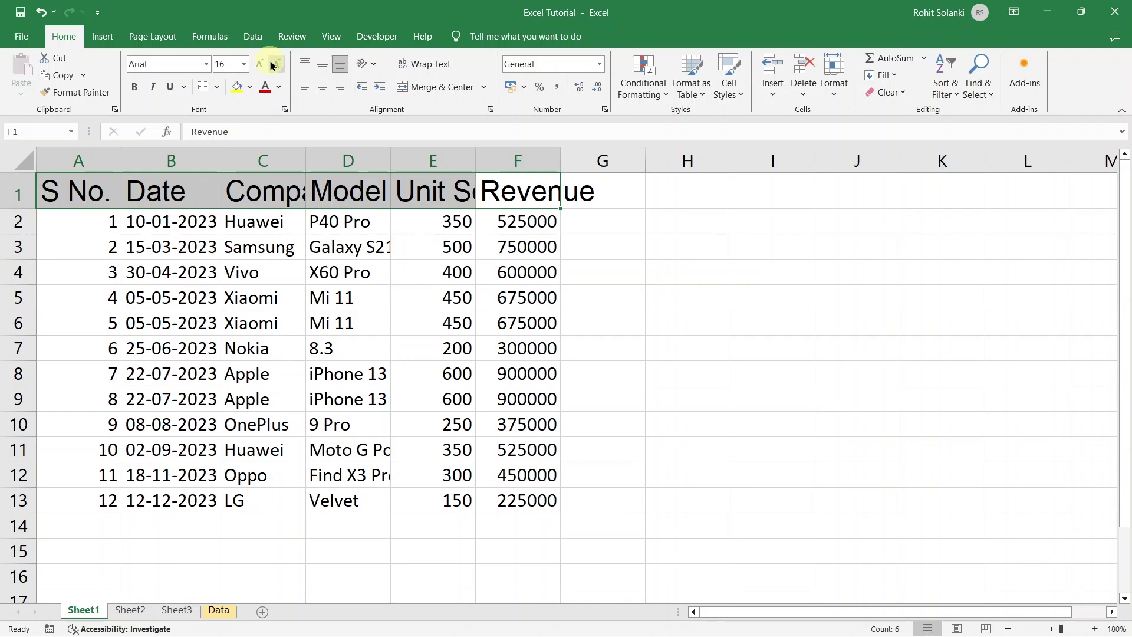
{"action": "left_click", "coordinate": [281, 66]}
{"action": "left_click", "coordinate": [281, 66]}
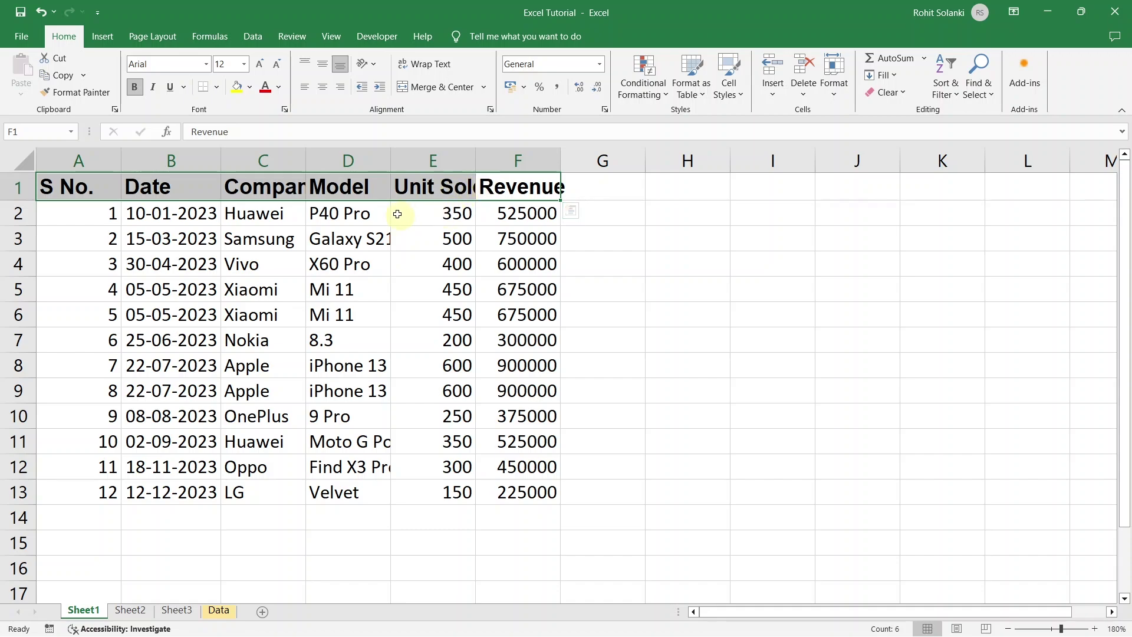
Step: Try italic and underline on the header cells and remove both again
{"action": "left_click", "coordinate": [161, 89]}
{"action": "left_click", "coordinate": [161, 88]}
{"action": "left_click", "coordinate": [161, 89]}
{"action": "left_click", "coordinate": [160, 88]}
{"action": "left_click", "coordinate": [171, 89]}
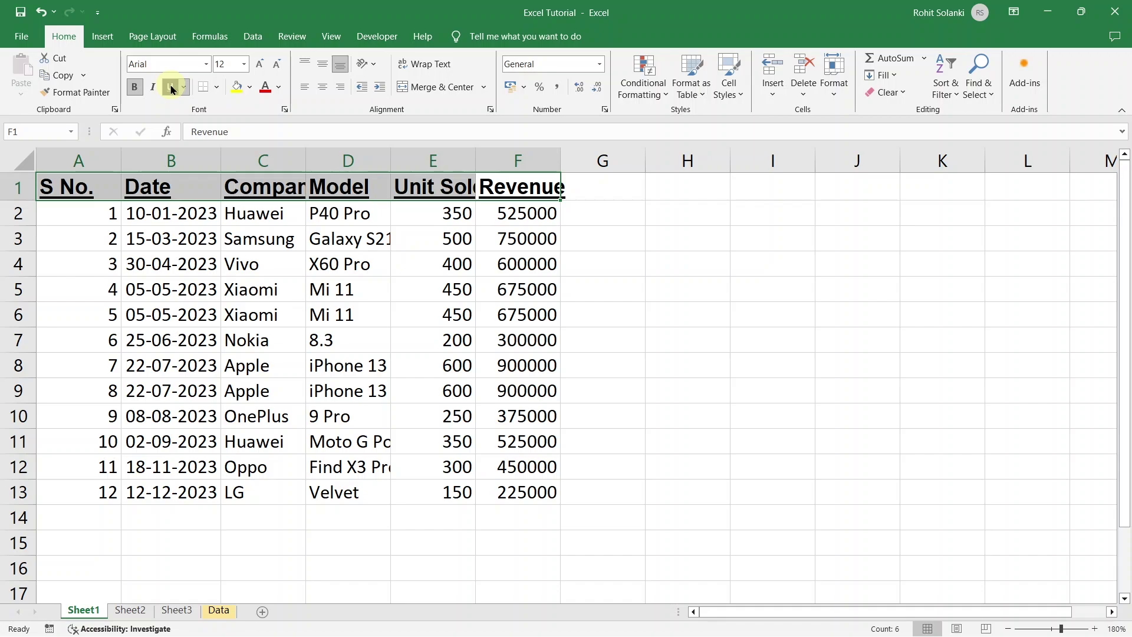
{"action": "left_click", "coordinate": [171, 88]}
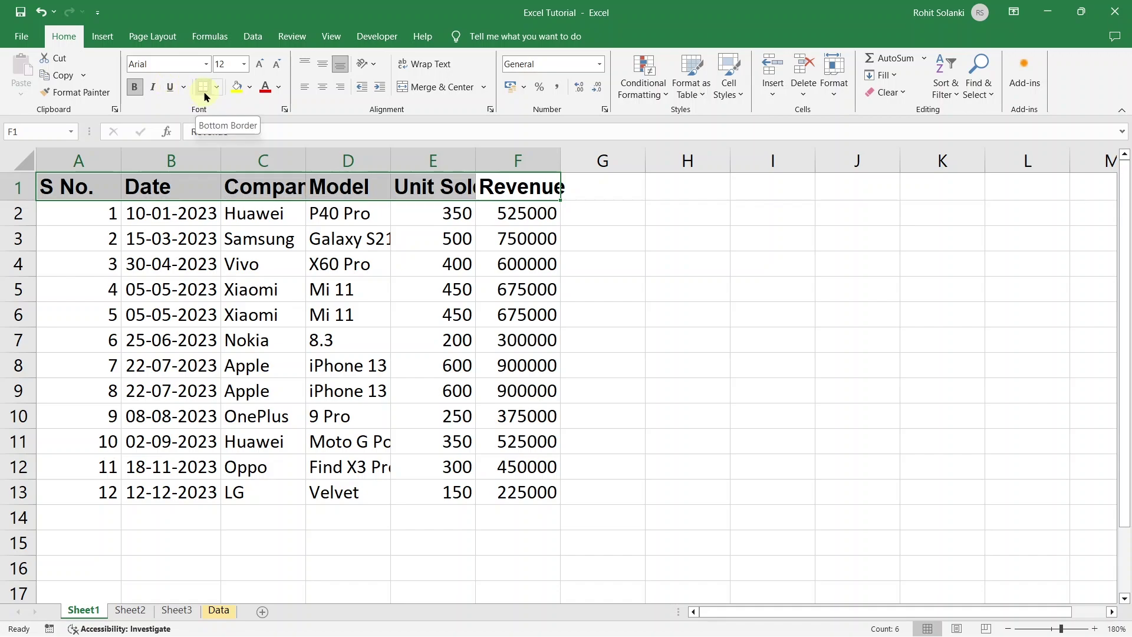
Step: Give the header cells A1:F1 a light blue theme fill and white text
{"action": "left_click", "coordinate": [249, 90]}
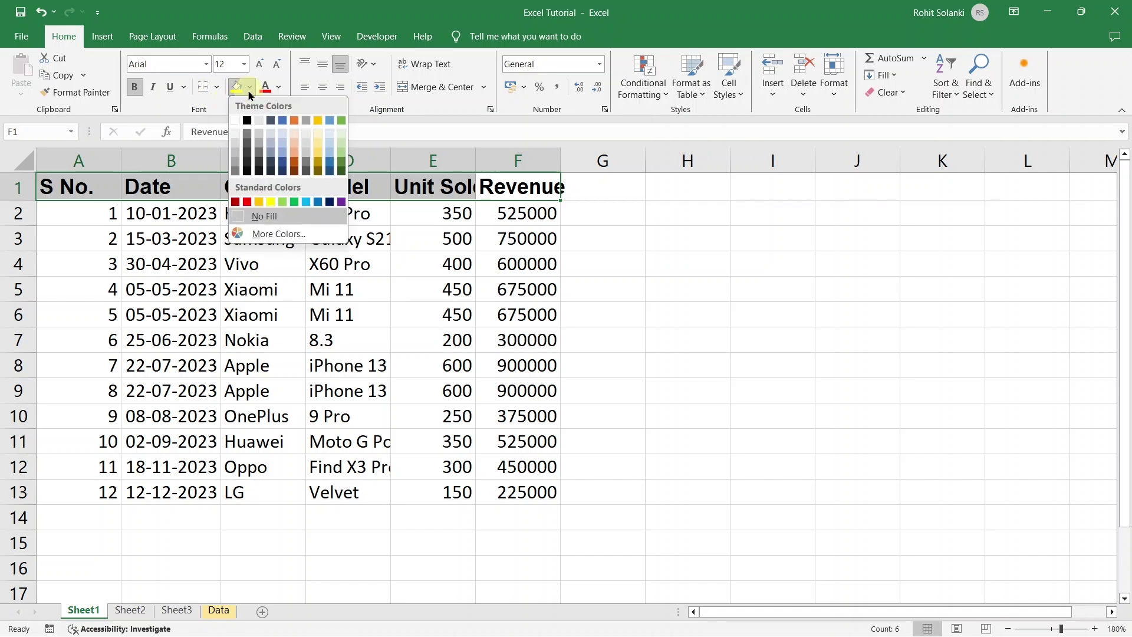
{"action": "left_click", "coordinate": [283, 155]}
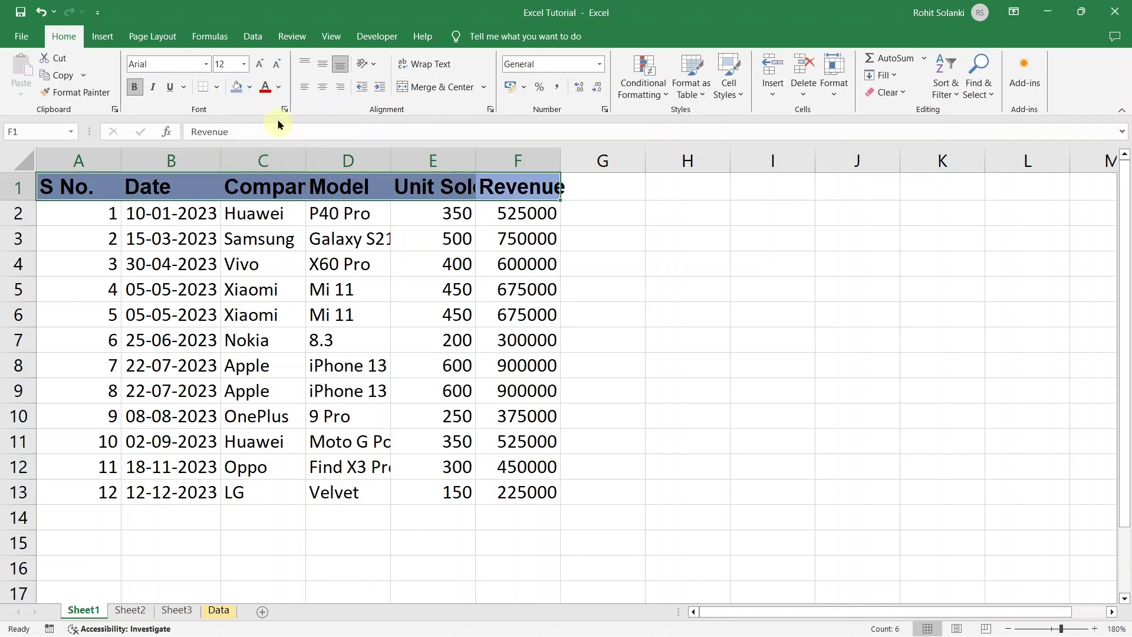
{"action": "left_click", "coordinate": [280, 88]}
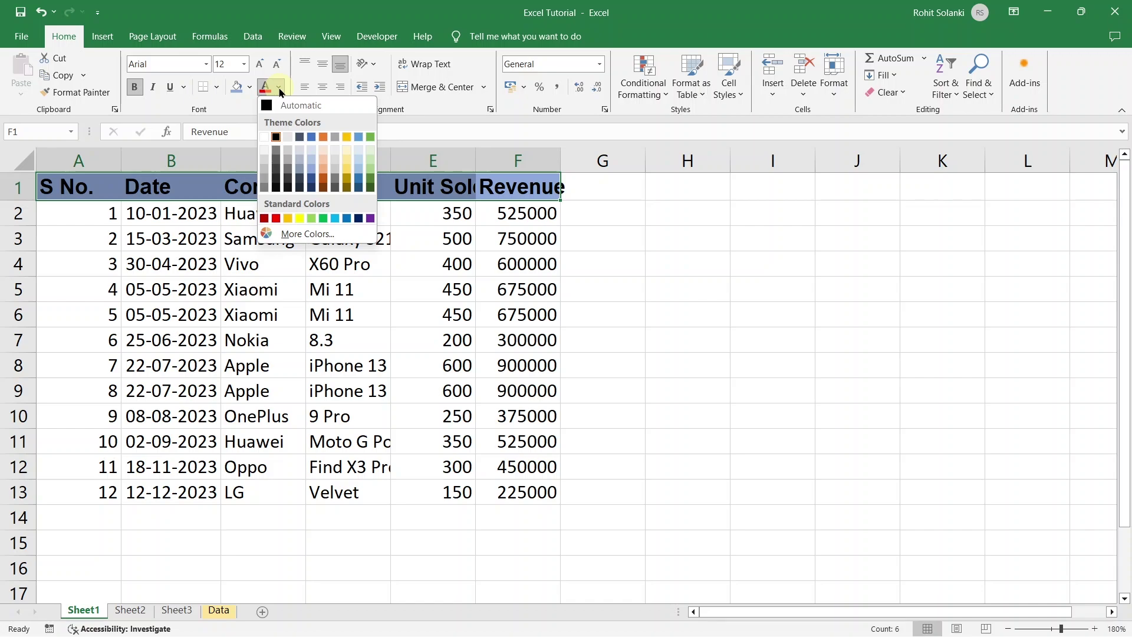
{"action": "left_click", "coordinate": [264, 137]}
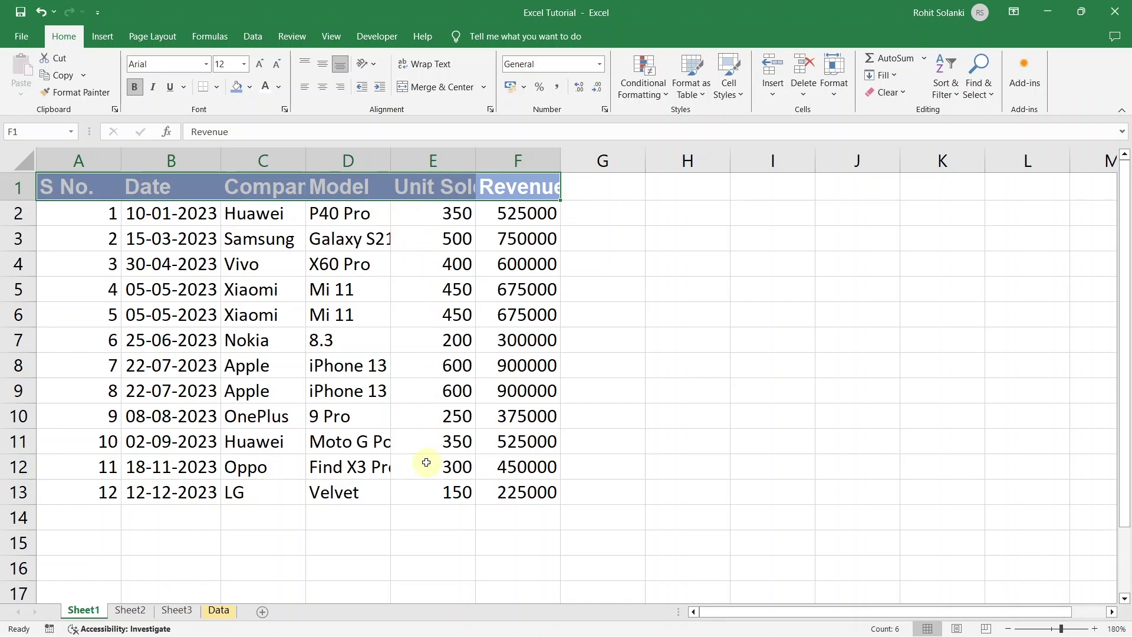
Step: Autofit the widths of columns A, C, D, E and F to their contents
{"action": "left_click", "coordinate": [332, 256]}
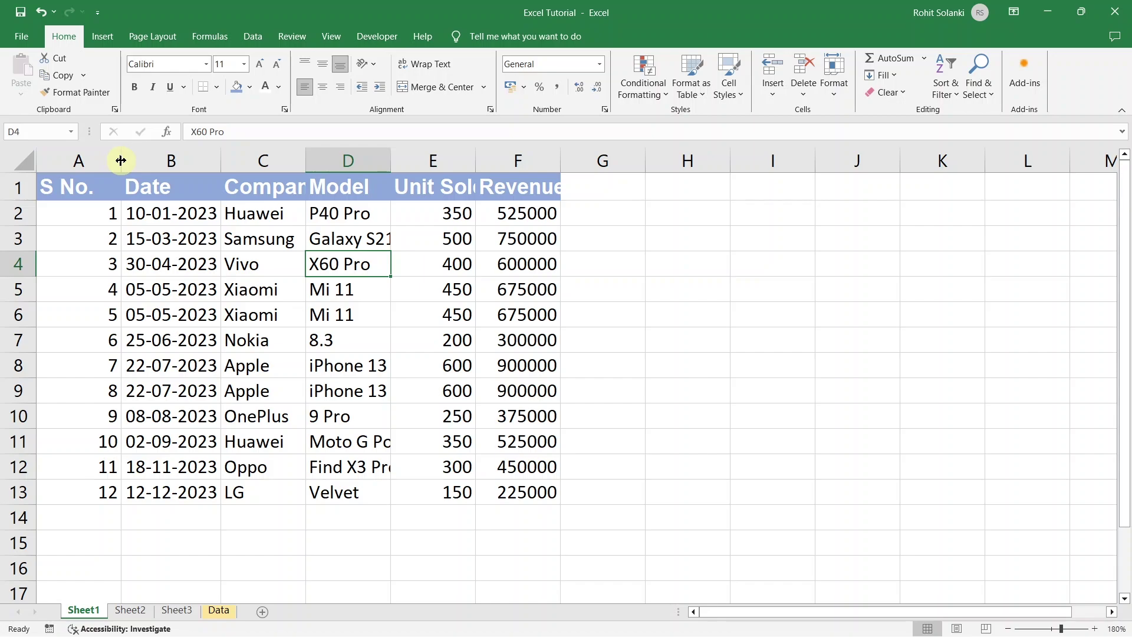
{"action": "double_click", "coordinate": [121, 160]}
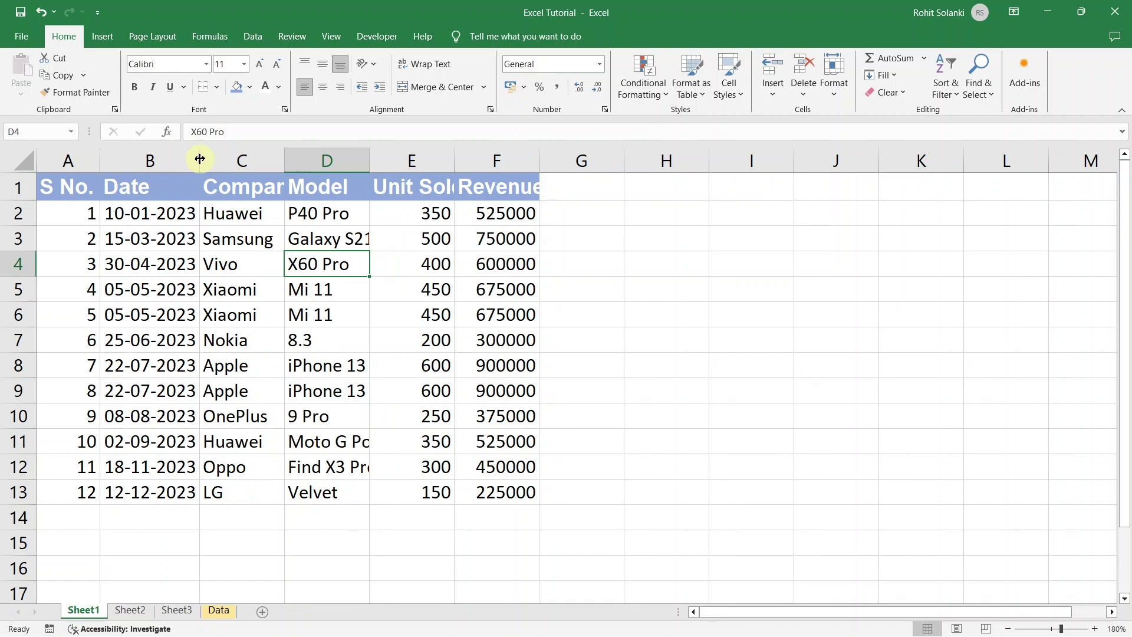
{"action": "double_click", "coordinate": [285, 158]}
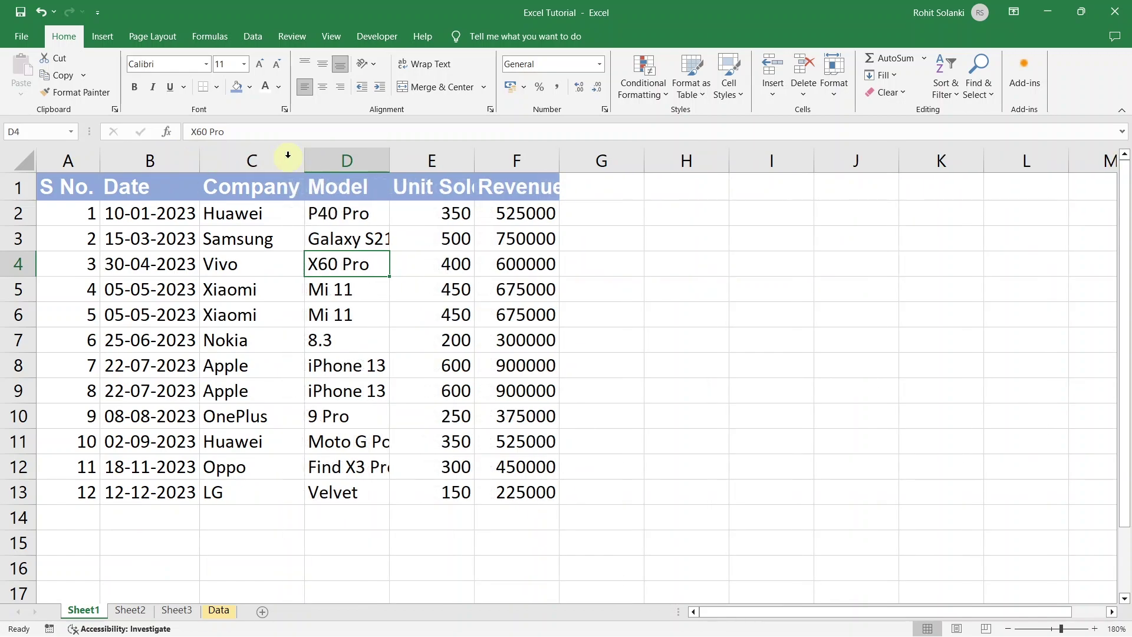
{"action": "double_click", "coordinate": [389, 158]}
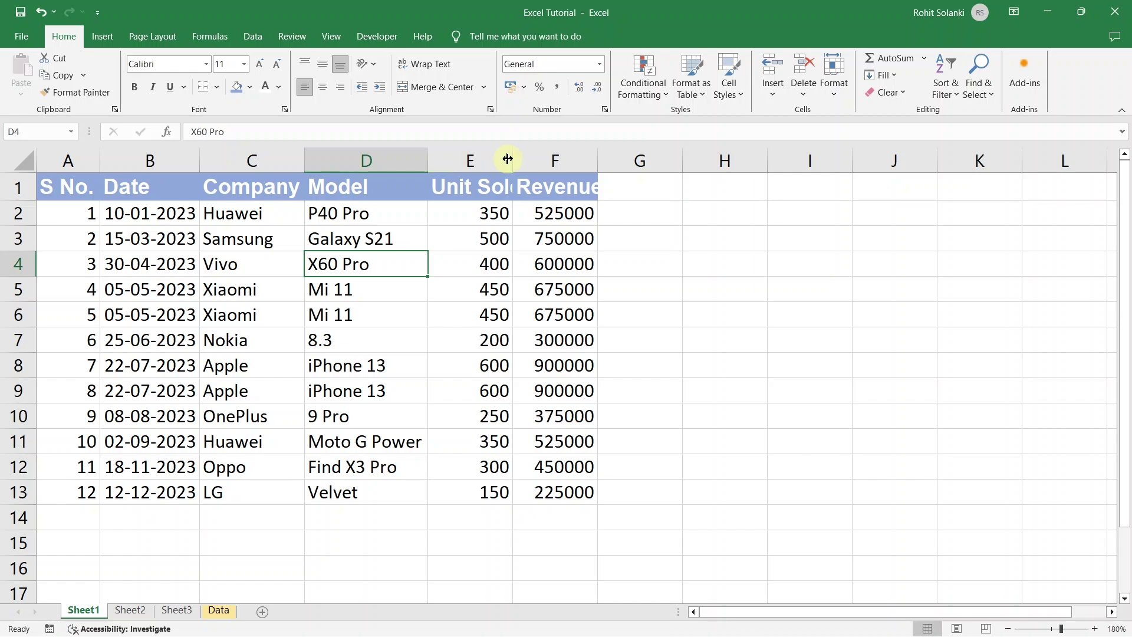
{"action": "left_click", "coordinate": [510, 159]}
{"action": "double_click", "coordinate": [510, 158]}
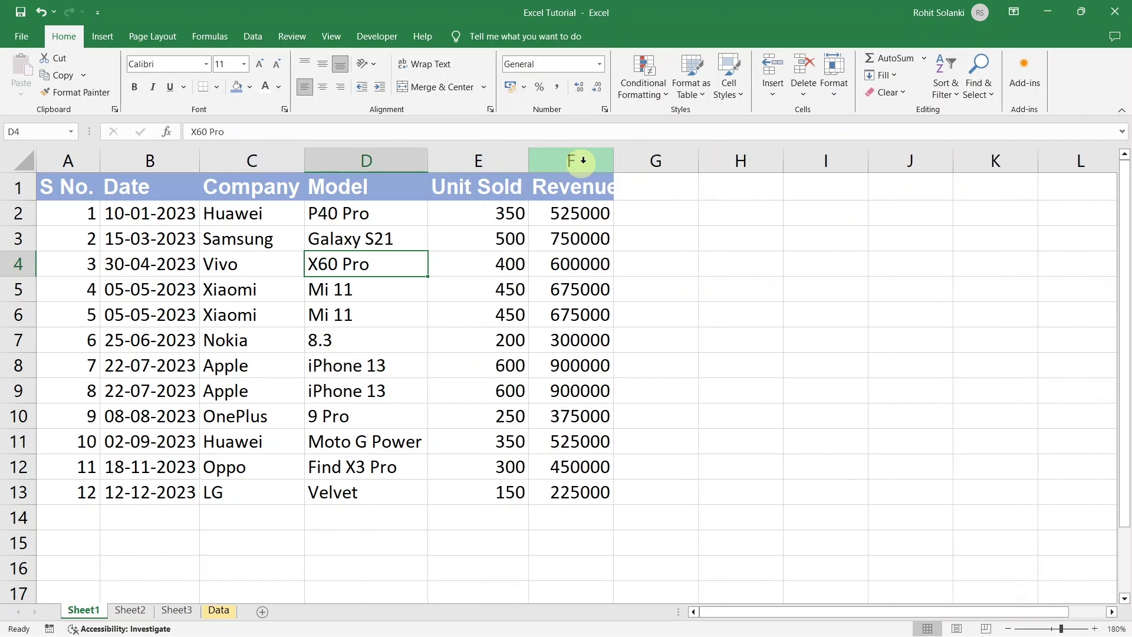
{"action": "double_click", "coordinate": [614, 158]}
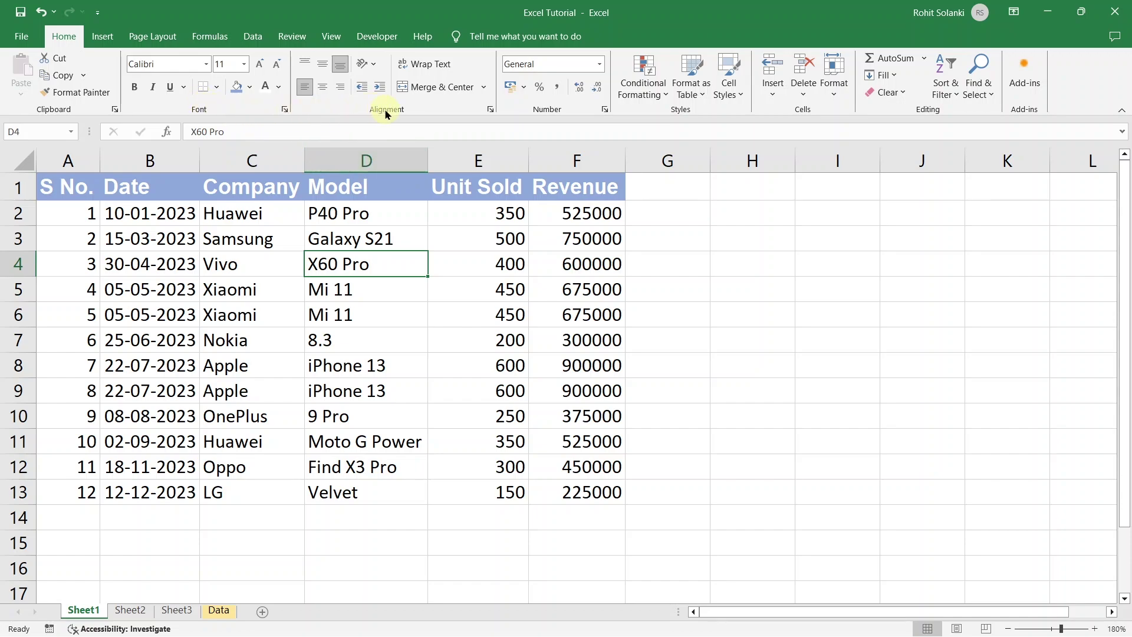
Step: Try left and centre alignment on the table range A1:F13 and finish with right alignment
{"action": "key", "text": "Up"}
{"action": "left_click_drag", "start_coordinate": [534, 489], "coordinate": [18, 184]}
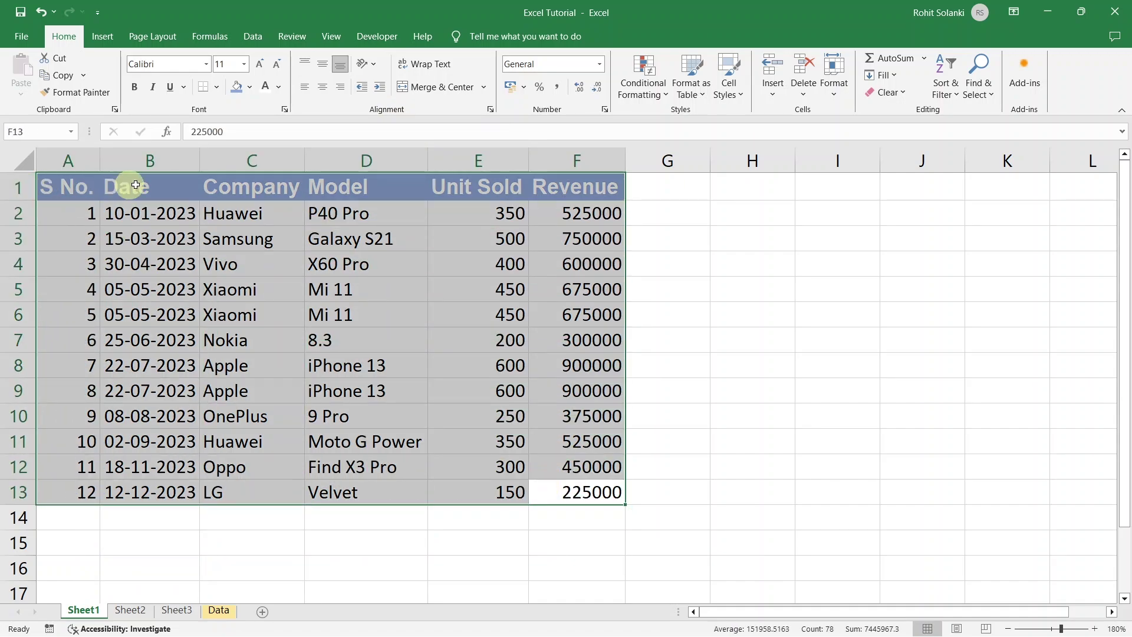
{"action": "left_click", "coordinate": [304, 94]}
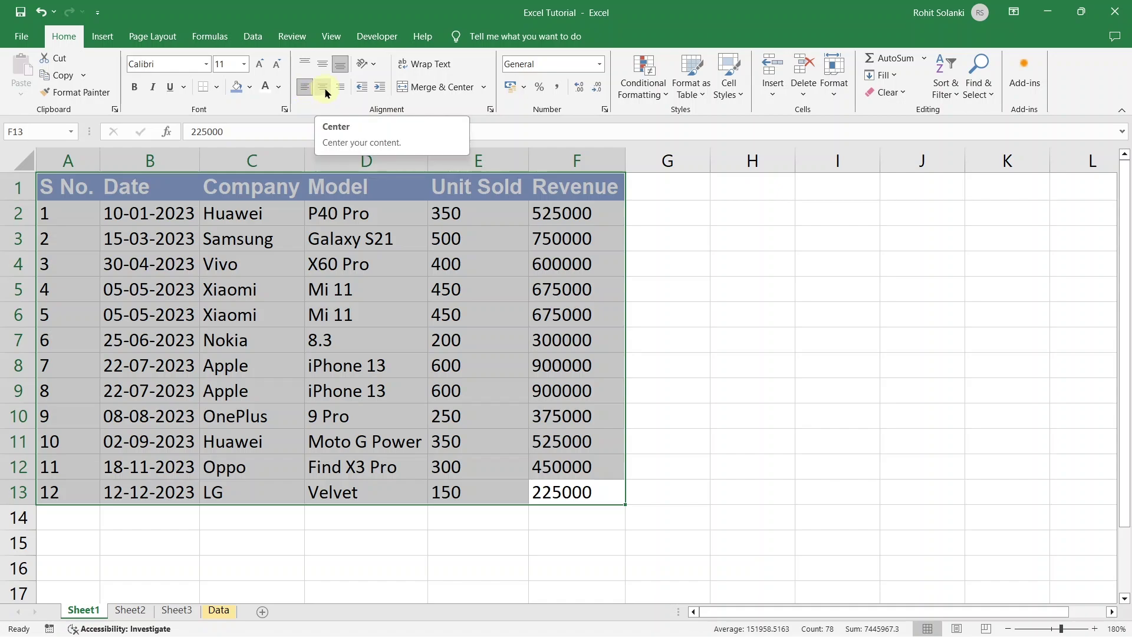
{"action": "left_click", "coordinate": [326, 93]}
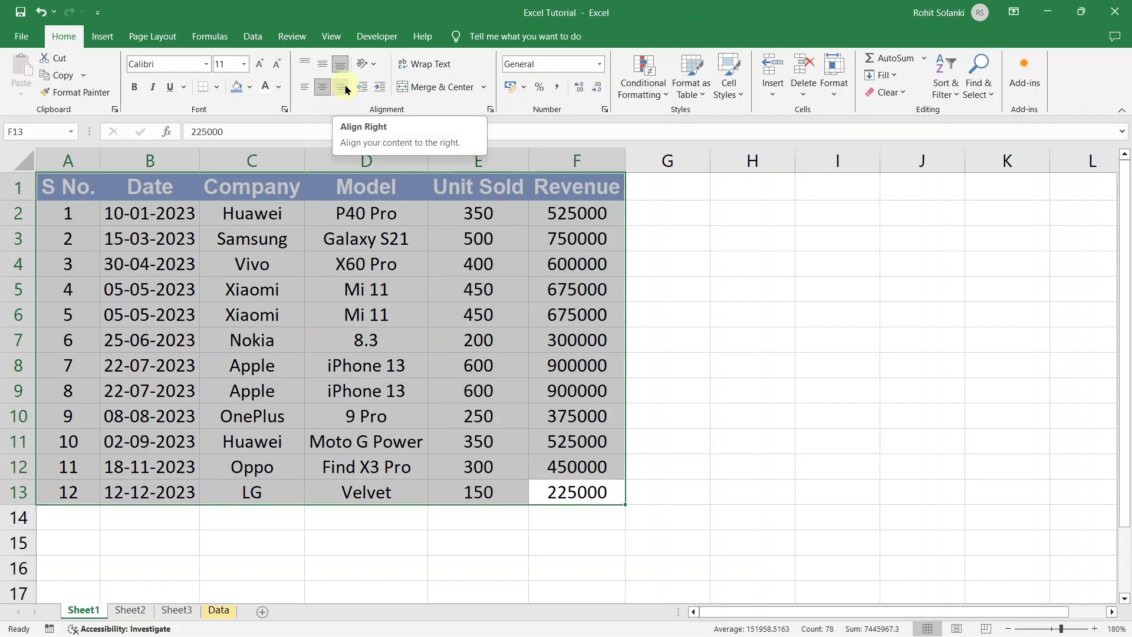
{"action": "left_click", "coordinate": [346, 89]}
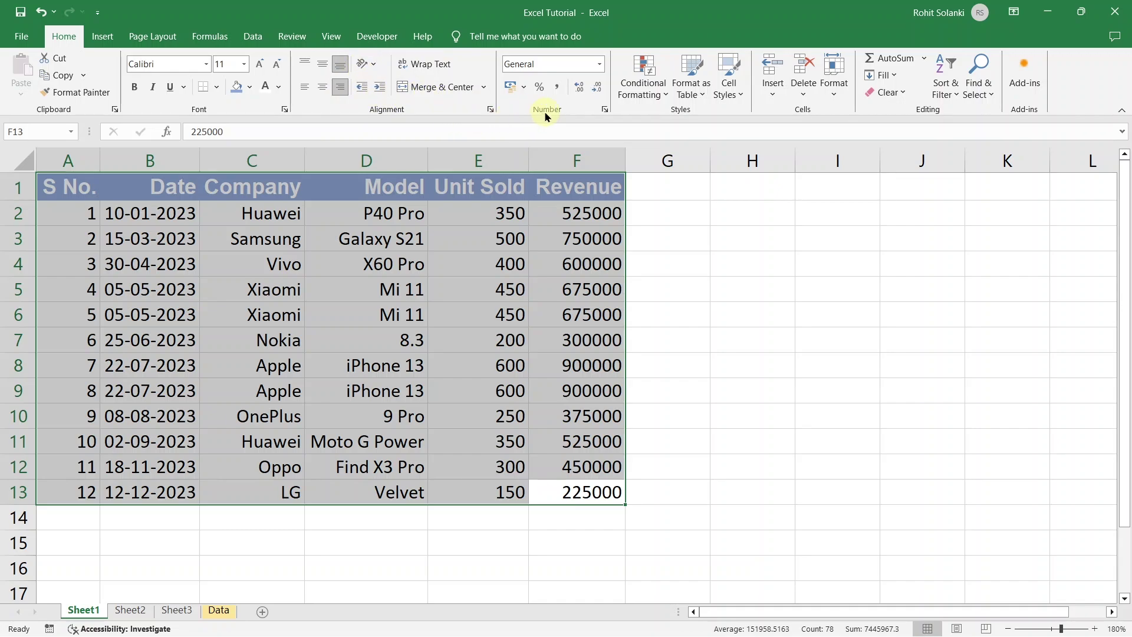
Step: Format the Revenue values F2:F13 as Currency and look through the available accounting currencies
{"action": "left_click_drag", "start_coordinate": [561, 221], "coordinate": [561, 492]}
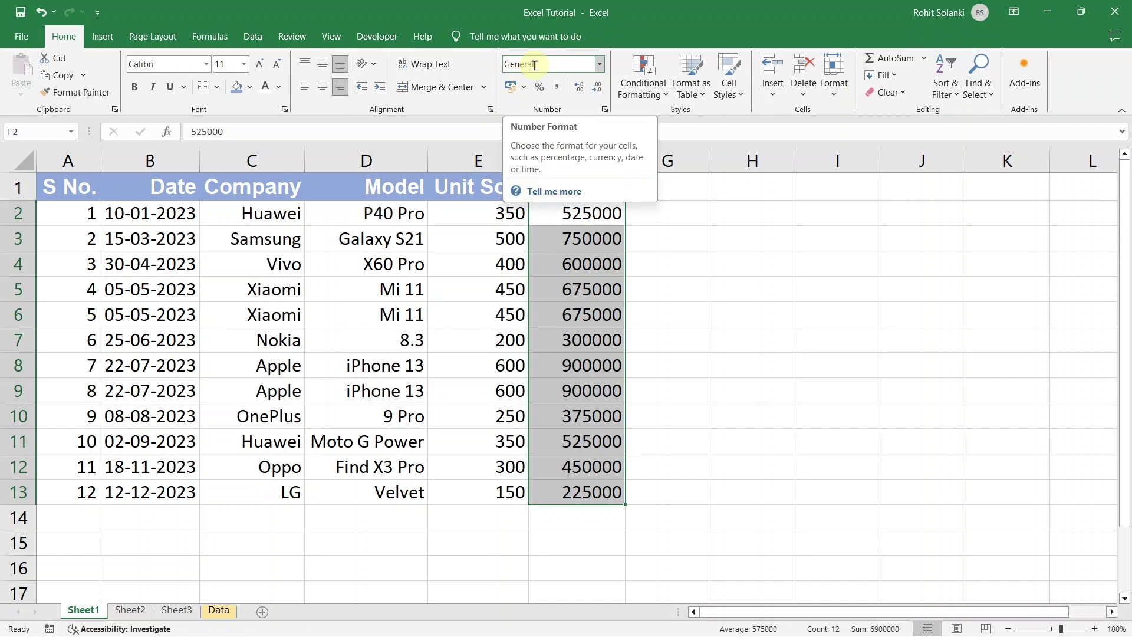
{"action": "left_click", "coordinate": [600, 65]}
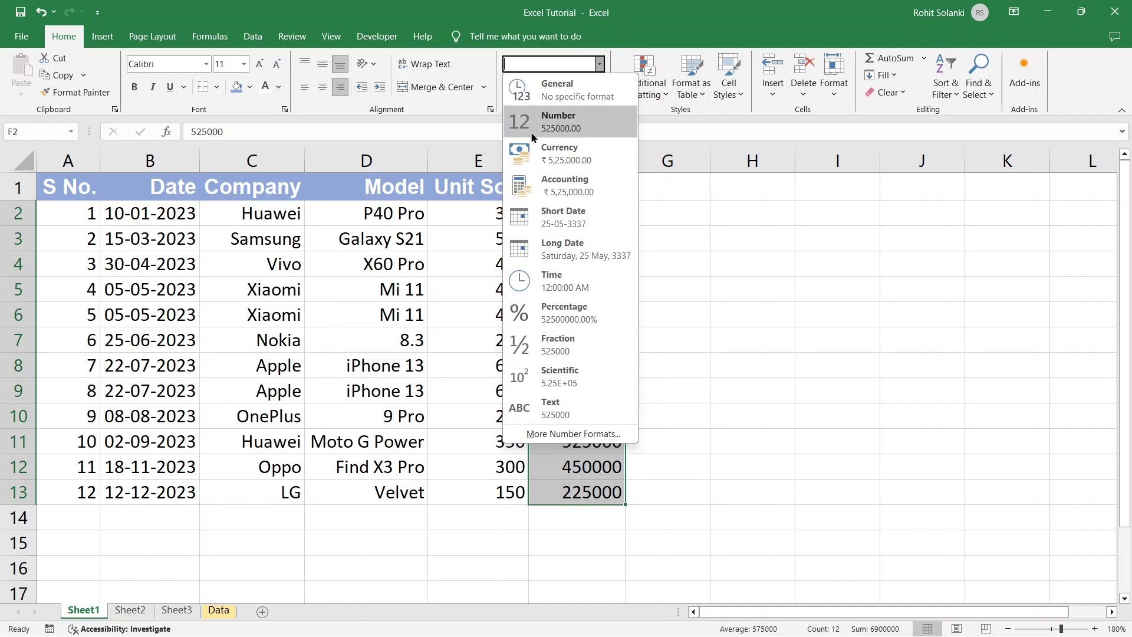
{"action": "key", "text": "Escape"}
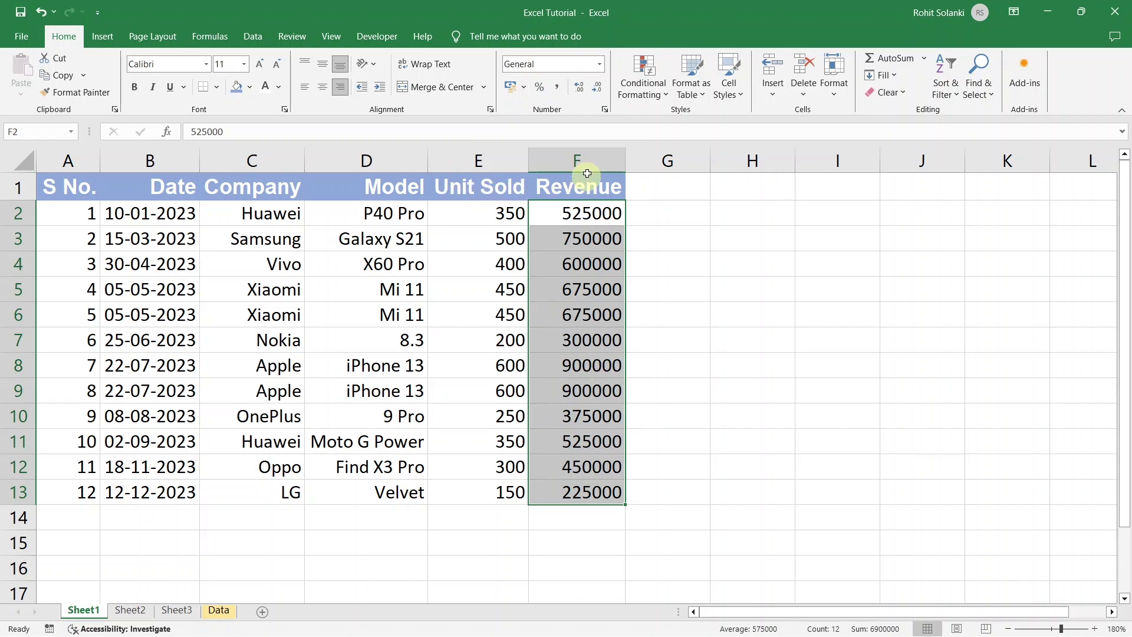
{"action": "left_click", "coordinate": [602, 66]}
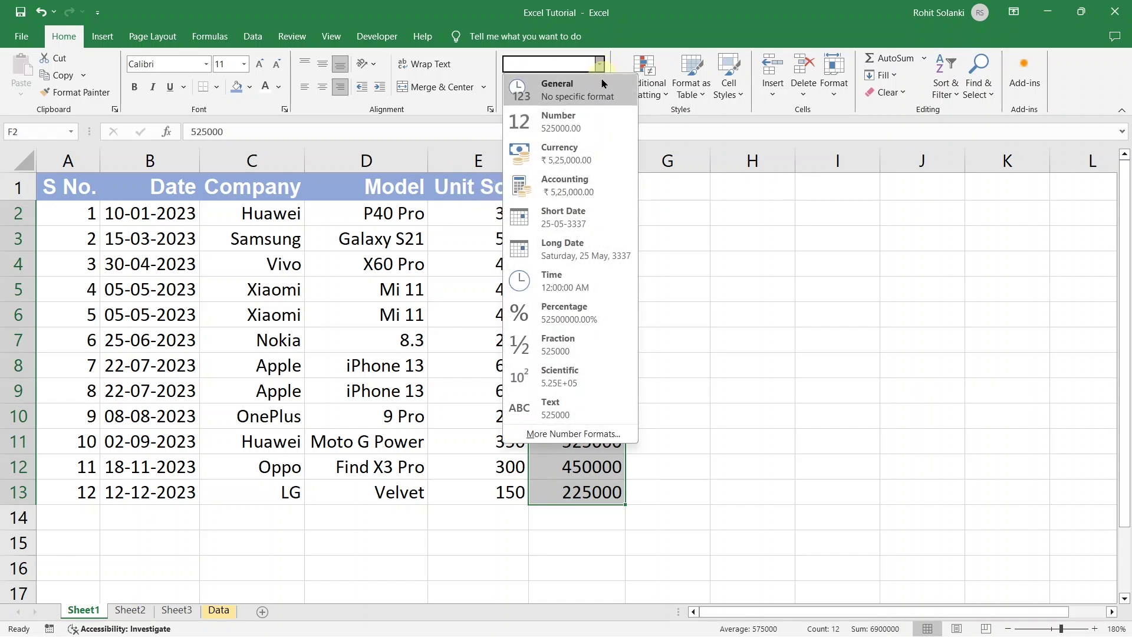
{"action": "left_click", "coordinate": [571, 159]}
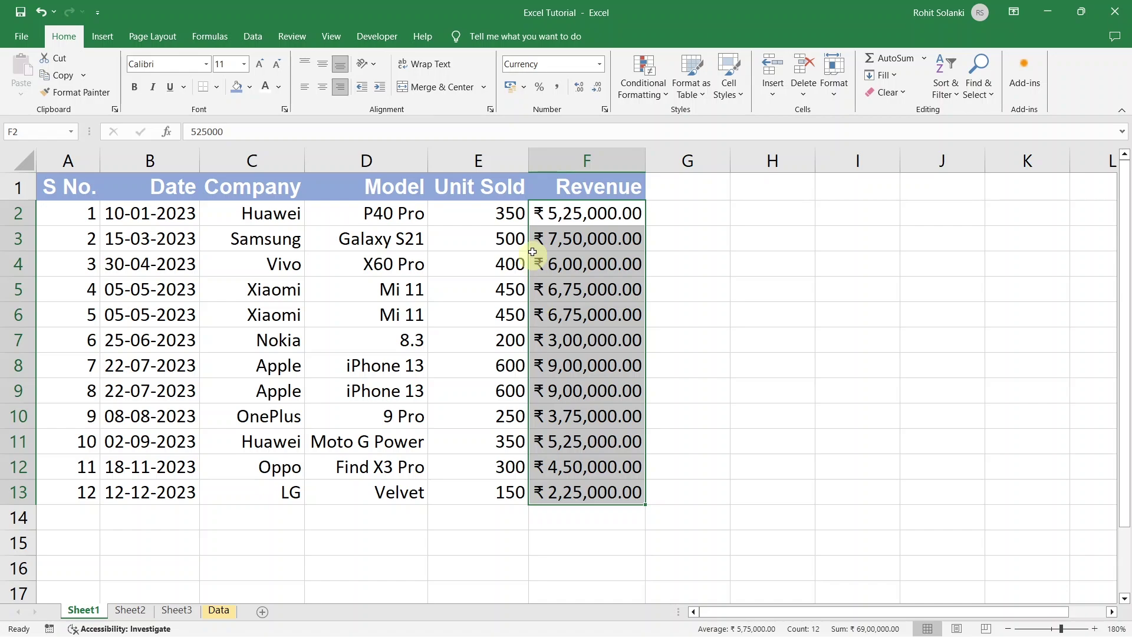
{"action": "left_click", "coordinate": [524, 86]}
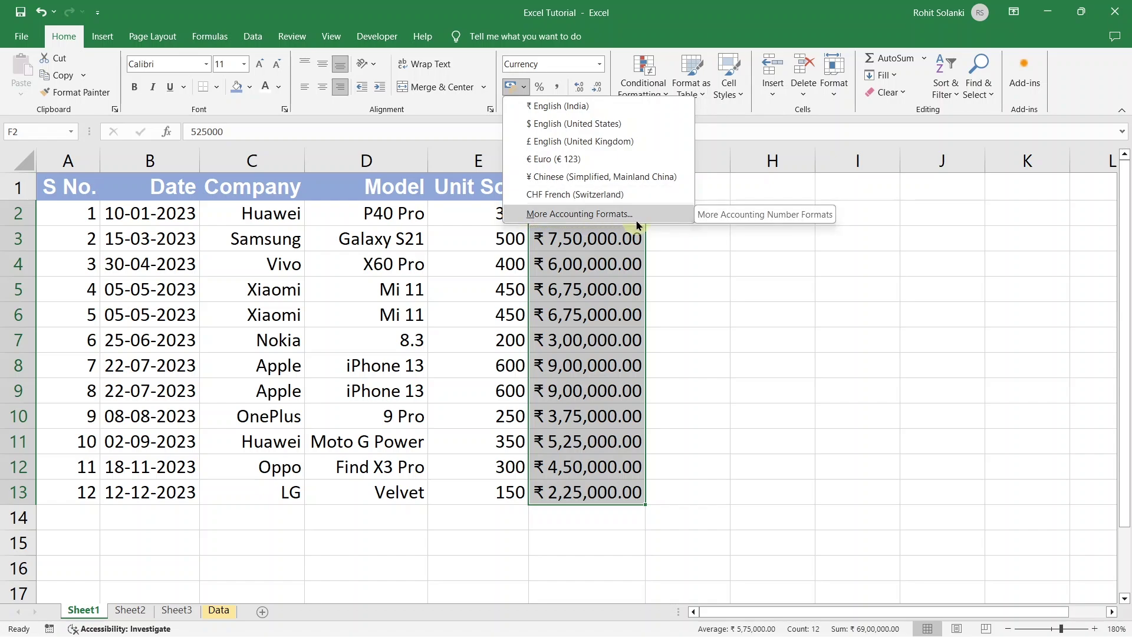
{"action": "left_click", "coordinate": [522, 90]}
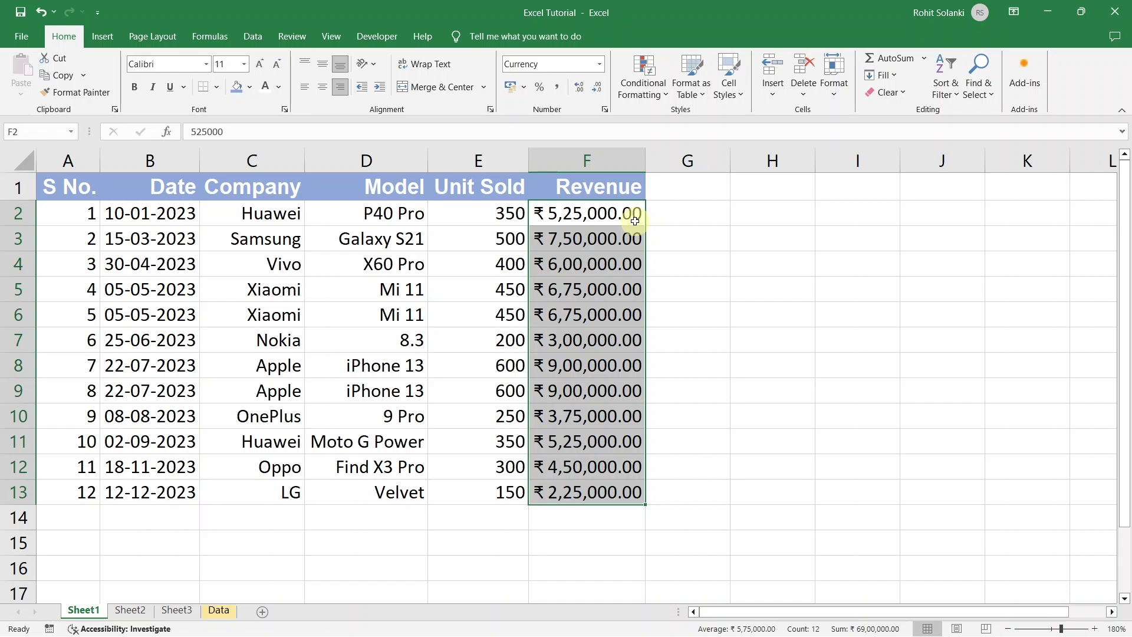
Step: Remove the decimals from the Revenue values, increase them to three places, and remove them all again
{"action": "left_click", "coordinate": [598, 90]}
{"action": "left_click", "coordinate": [598, 90]}
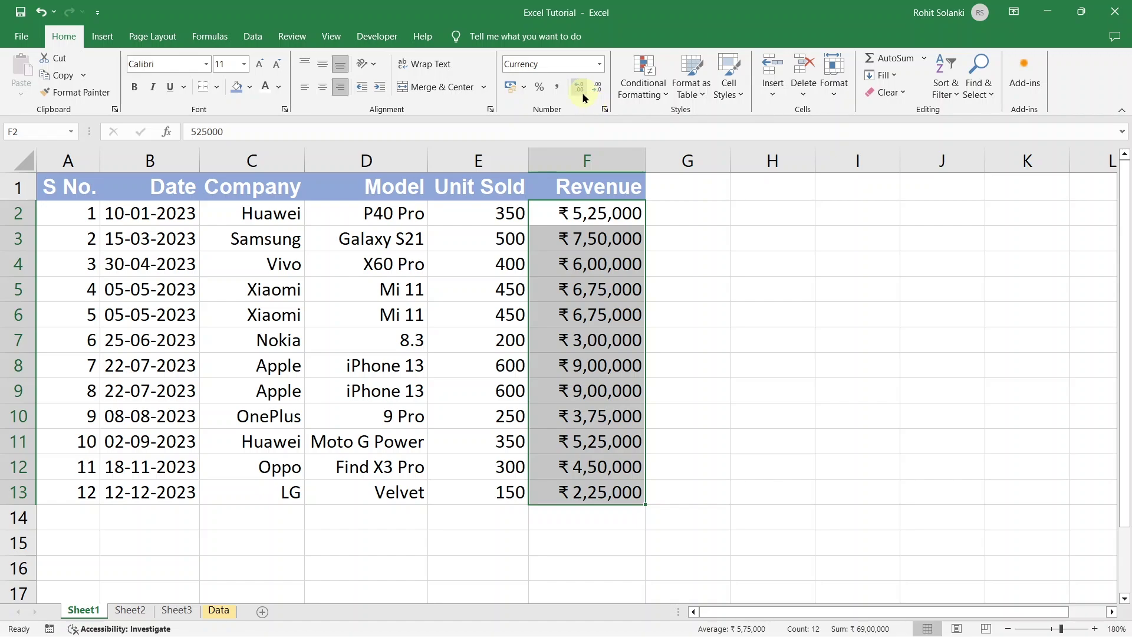
{"action": "left_click", "coordinate": [583, 94]}
{"action": "left_click", "coordinate": [582, 94]}
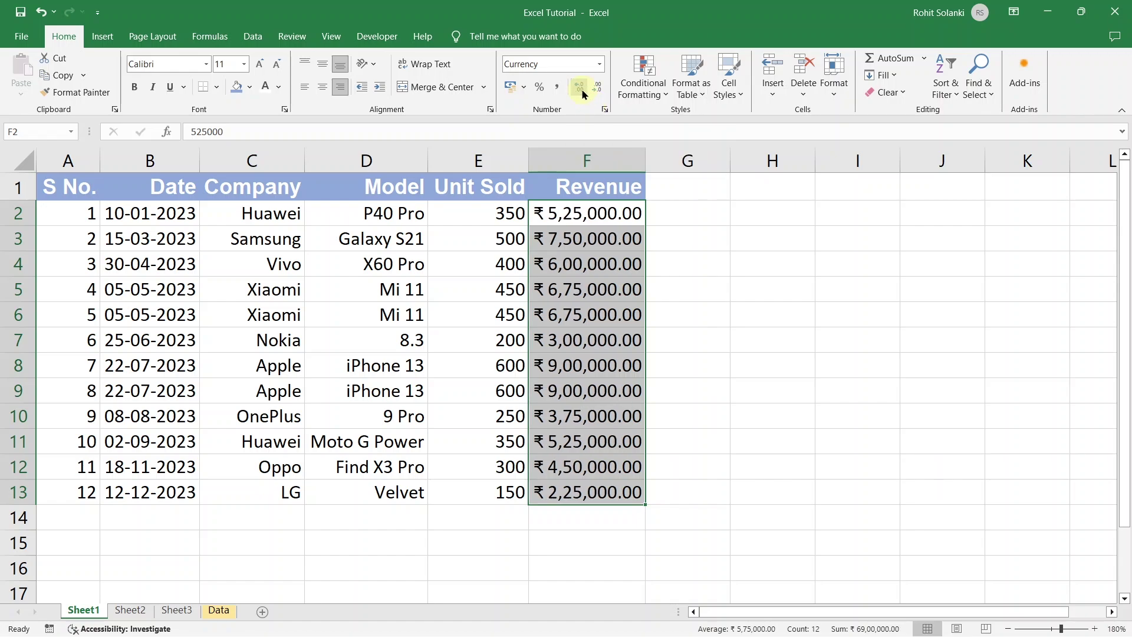
{"action": "left_click", "coordinate": [580, 90]}
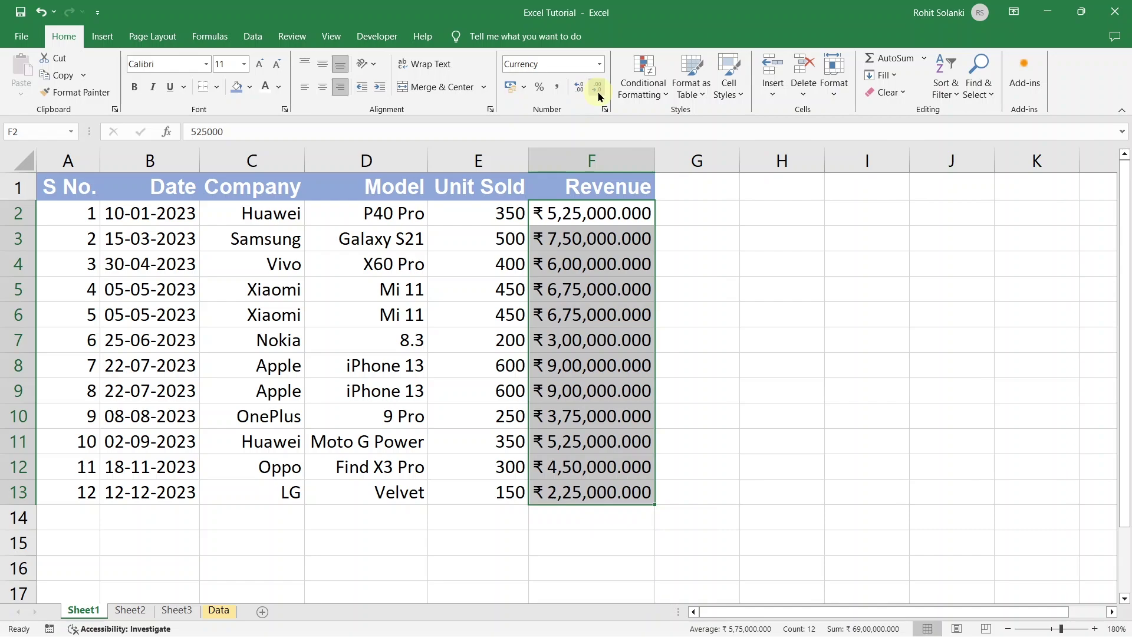
{"action": "left_click", "coordinate": [597, 94]}
{"action": "left_click", "coordinate": [598, 94]}
{"action": "left_click", "coordinate": [597, 93]}
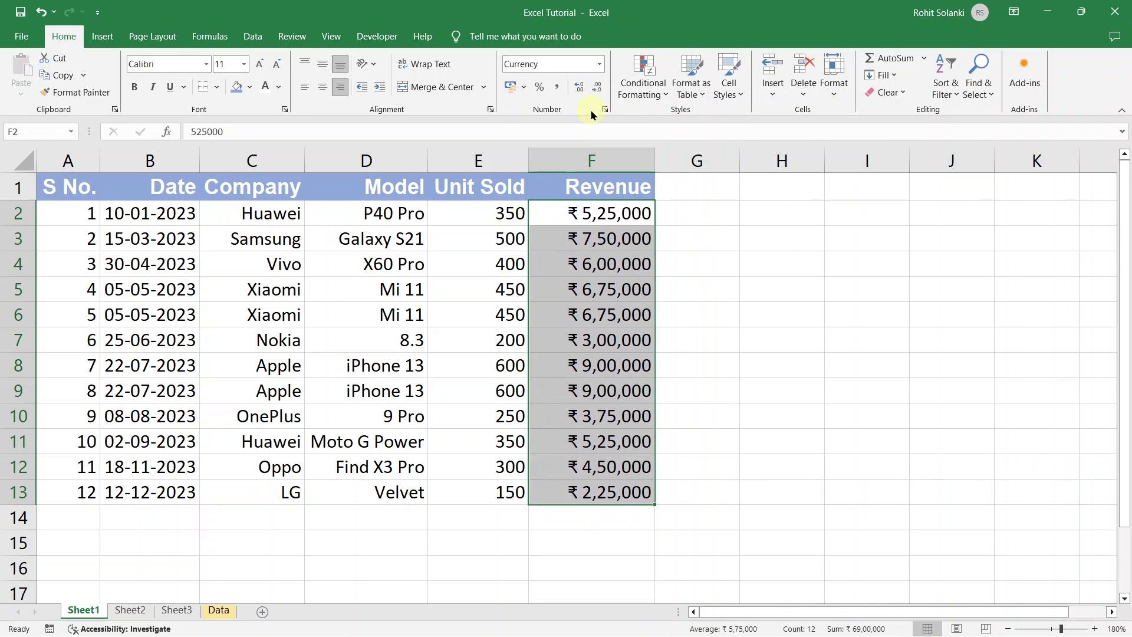
Step: Apply the Long Date format to the dates in B2:B13
{"action": "left_click", "coordinate": [170, 216]}
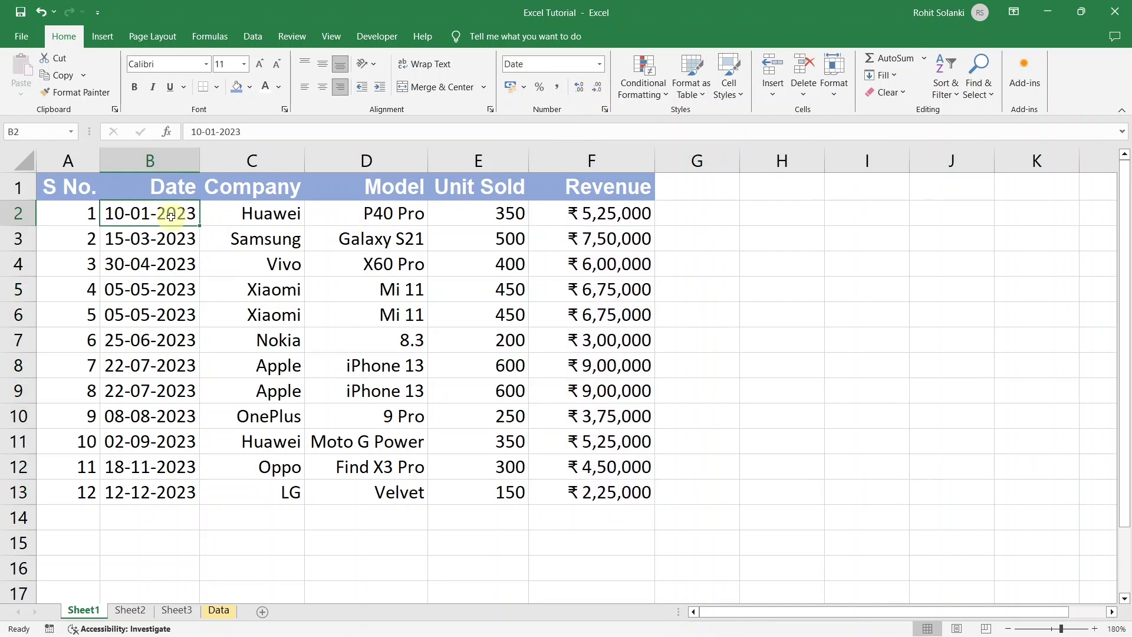
{"action": "left_click_drag", "start_coordinate": [172, 221], "coordinate": [159, 490]}
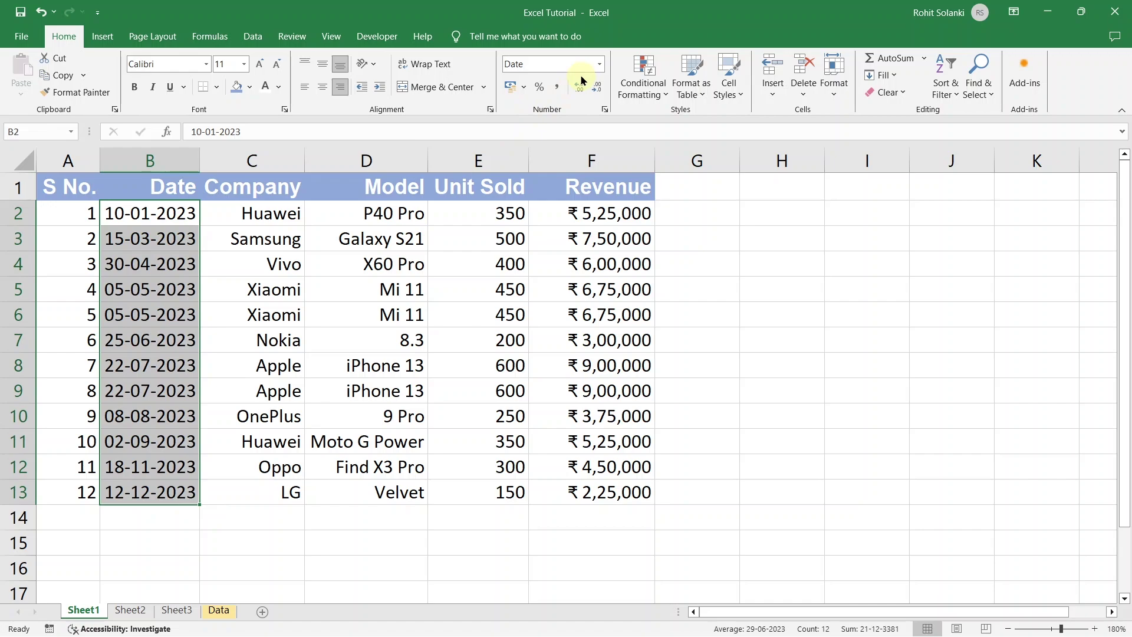
{"action": "left_click", "coordinate": [599, 64]}
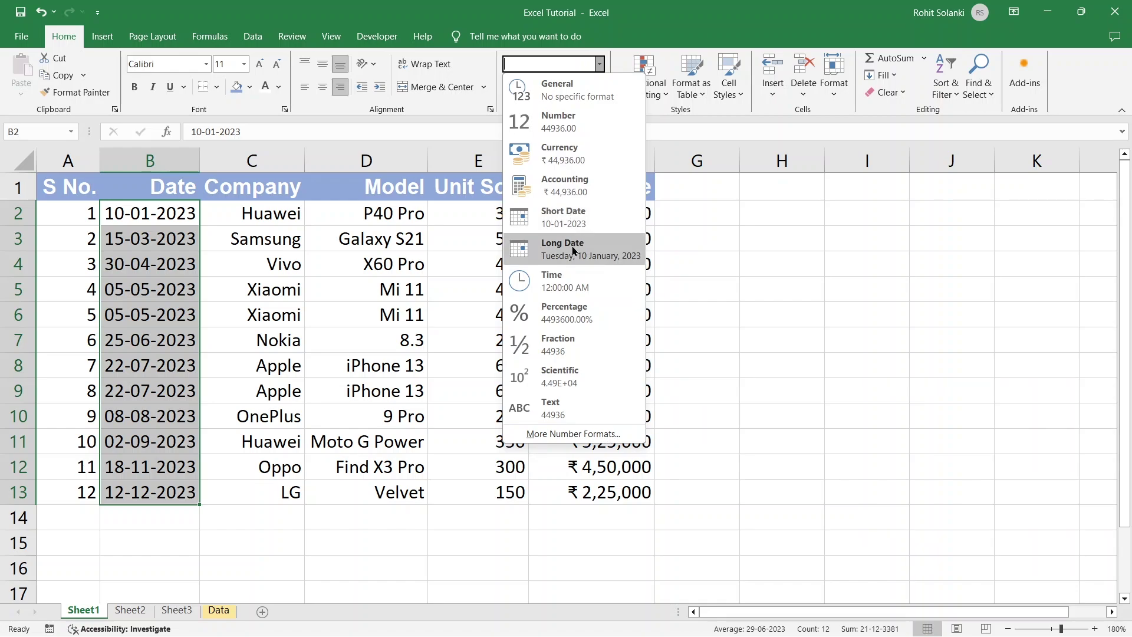
{"action": "left_click", "coordinate": [557, 256]}
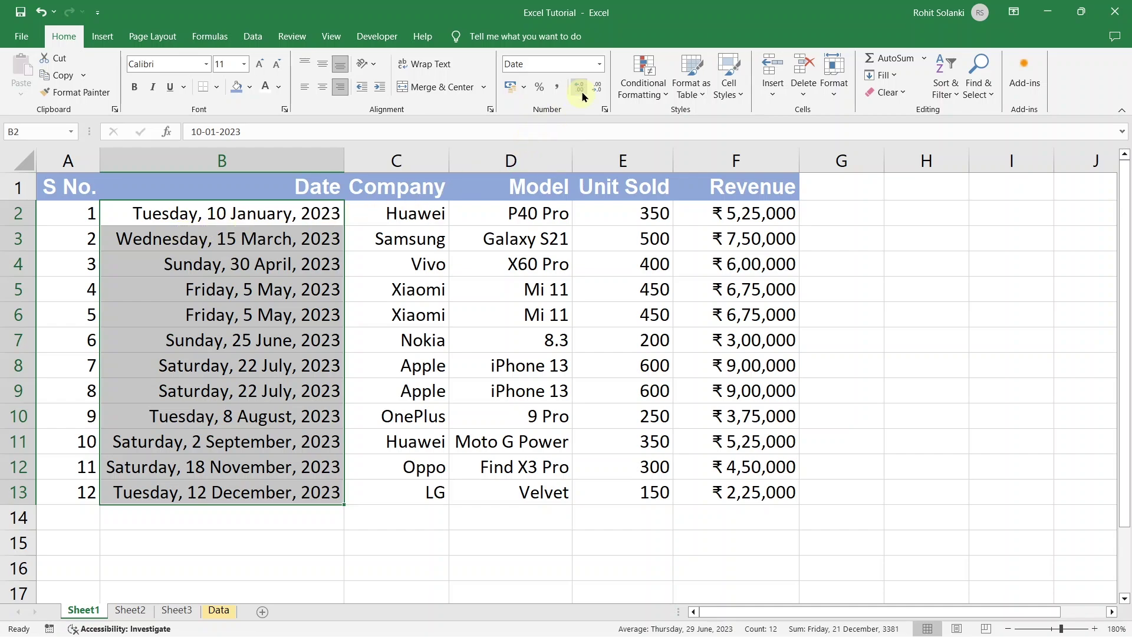
Step: Give the dates in B2:B13 the "14 March 2012" date type and autofit column B to its contents
{"action": "left_click", "coordinate": [598, 67]}
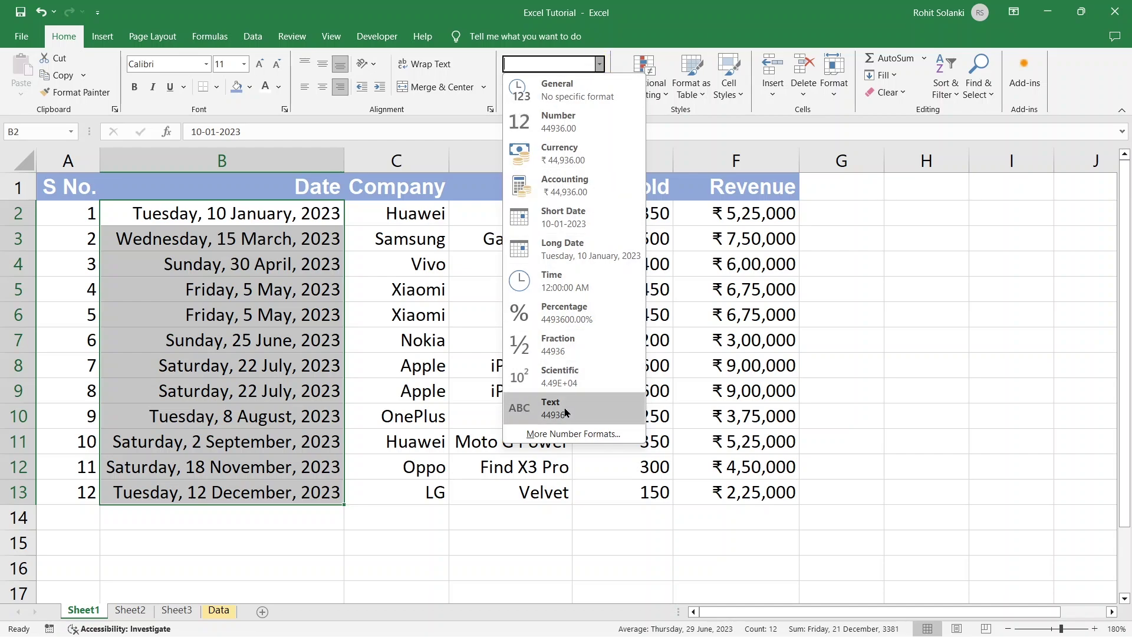
{"action": "left_click", "coordinate": [605, 435]}
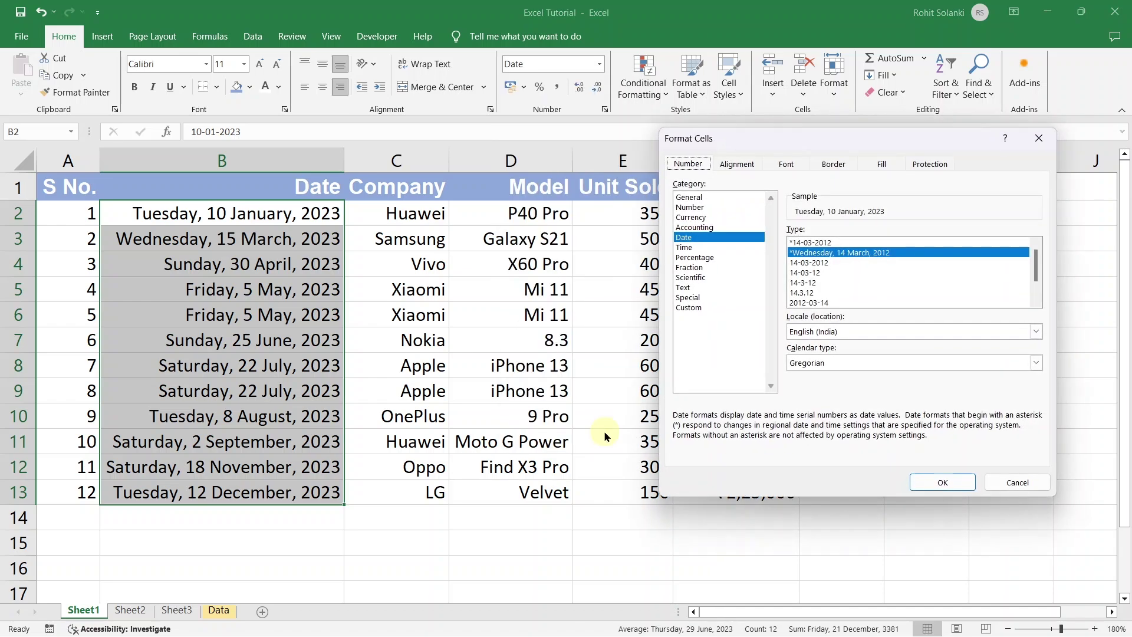
{"action": "left_click_drag", "start_coordinate": [798, 141], "coordinate": [525, 172]}
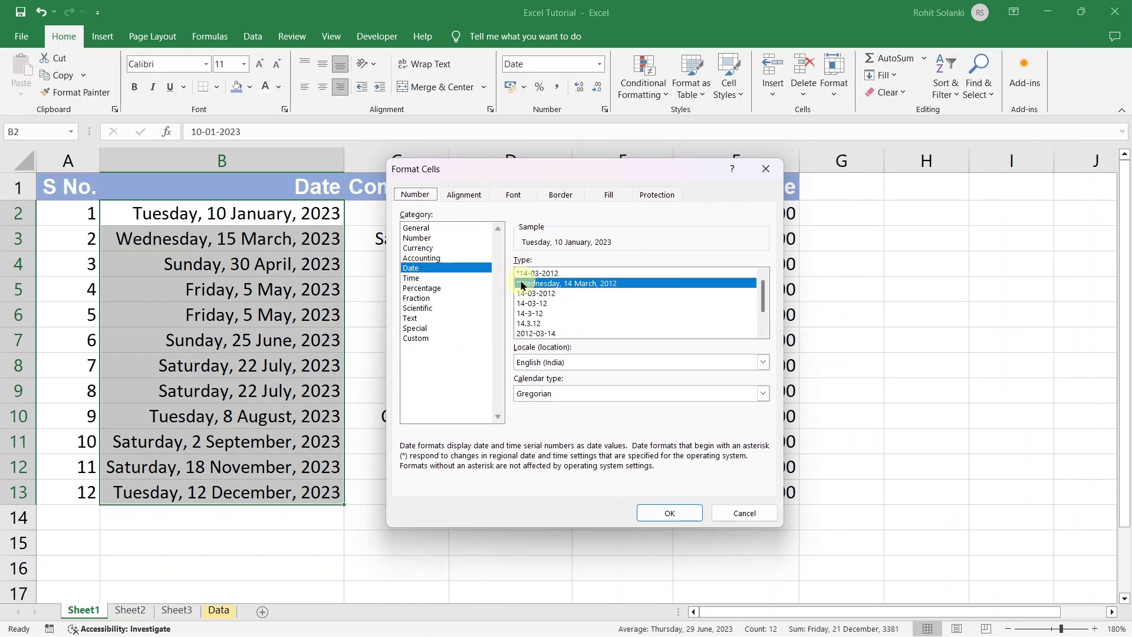
{"action": "left_click_drag", "start_coordinate": [762, 288], "coordinate": [764, 314]}
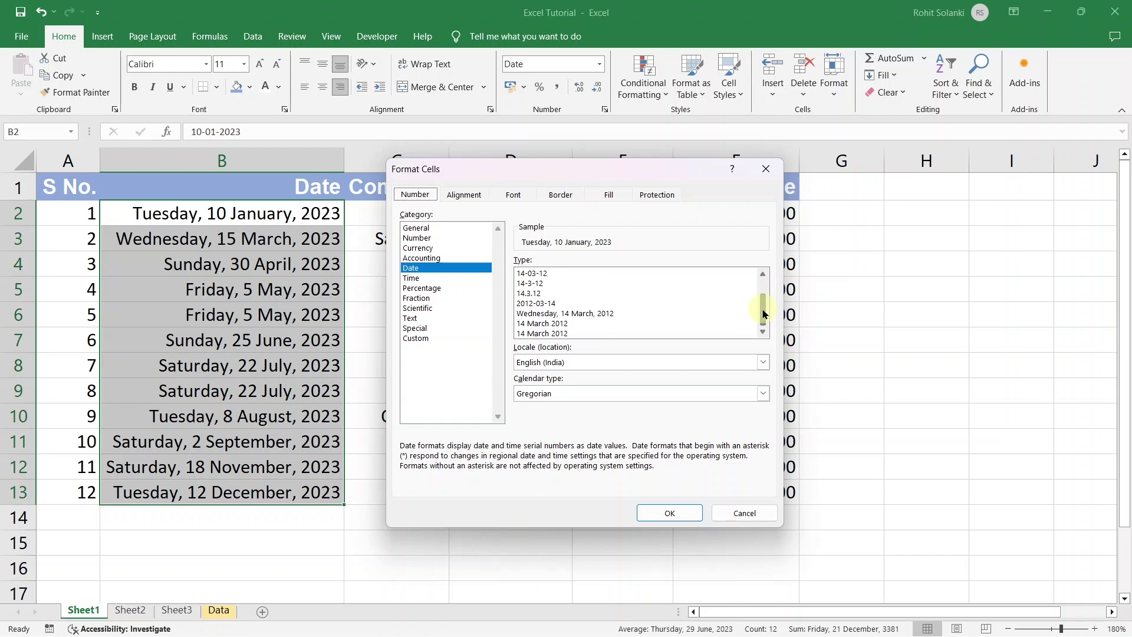
{"action": "left_click", "coordinate": [566, 323]}
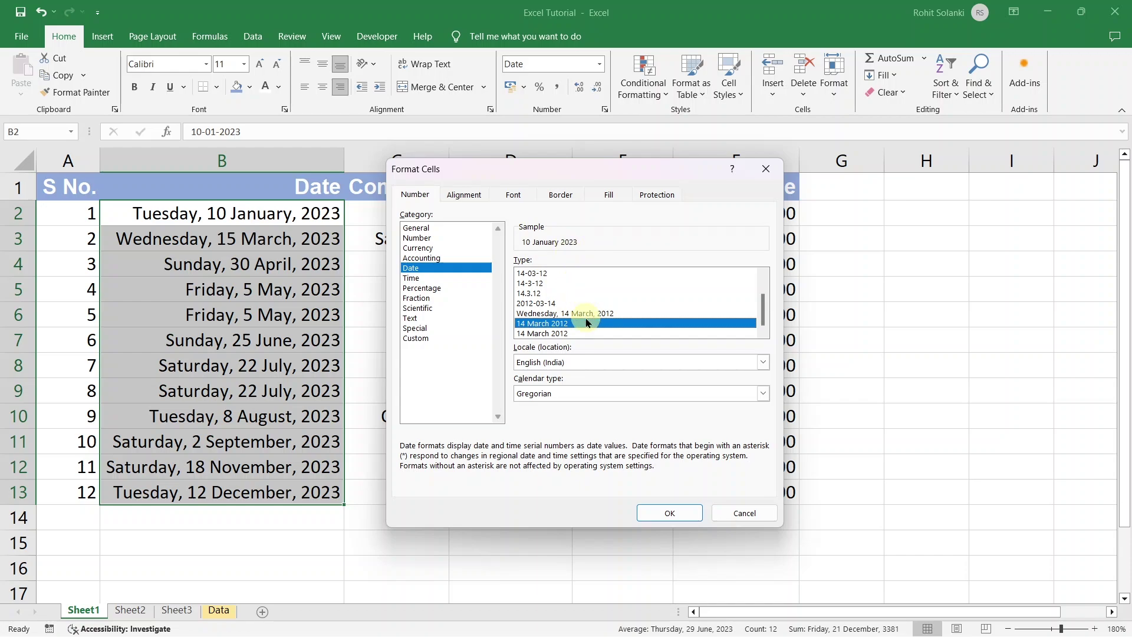
{"action": "left_click", "coordinate": [656, 510]}
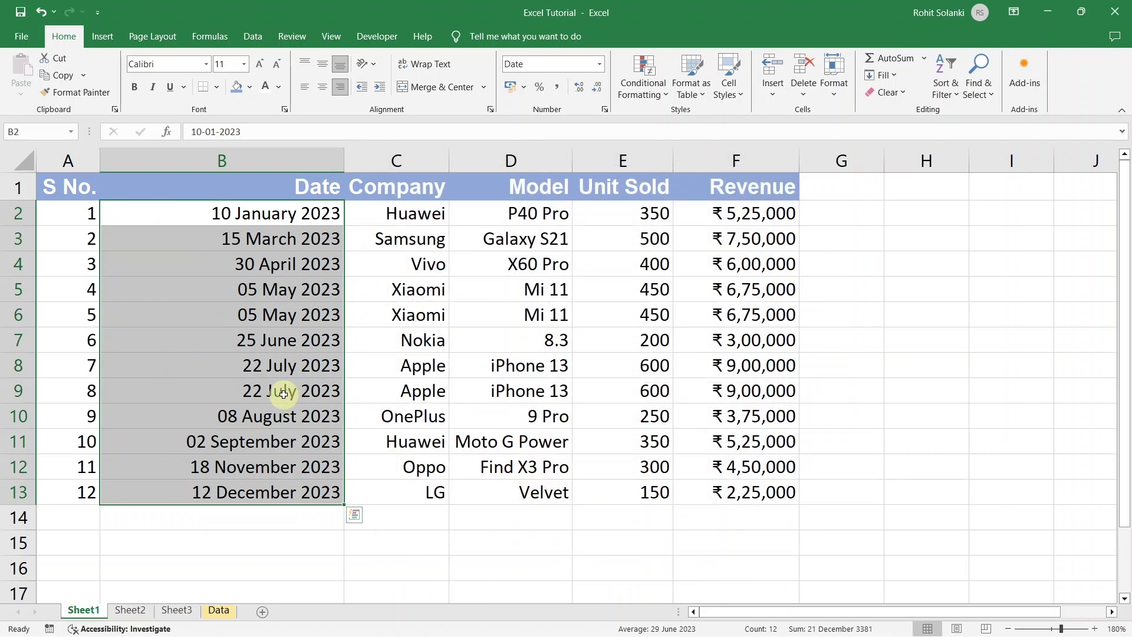
{"action": "double_click", "coordinate": [344, 160]}
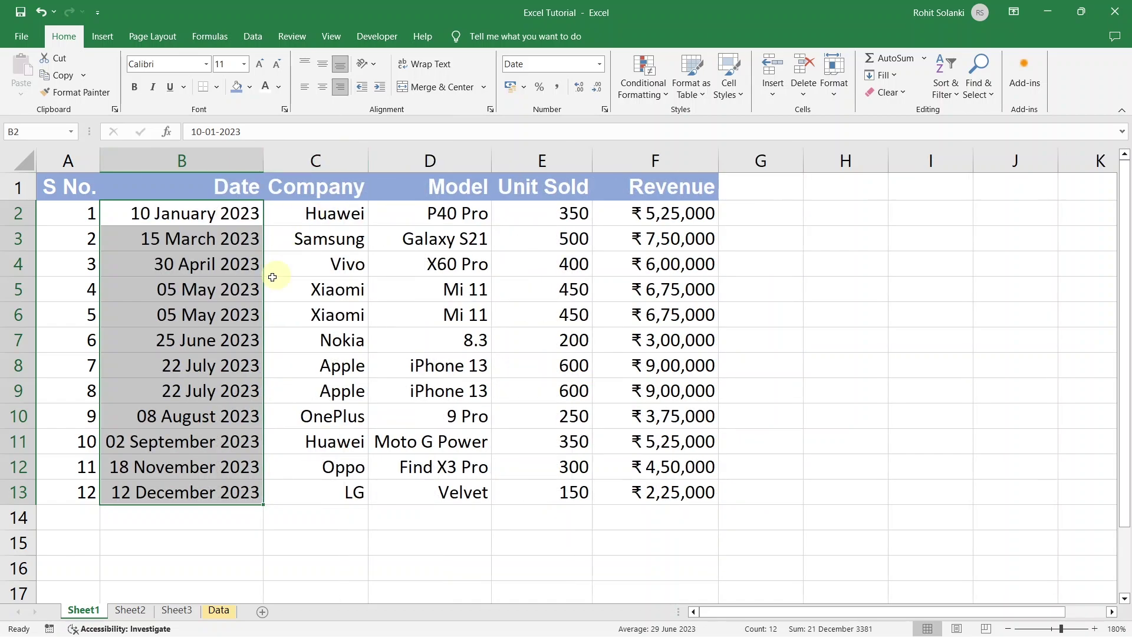
{"action": "left_click", "coordinate": [597, 65]}
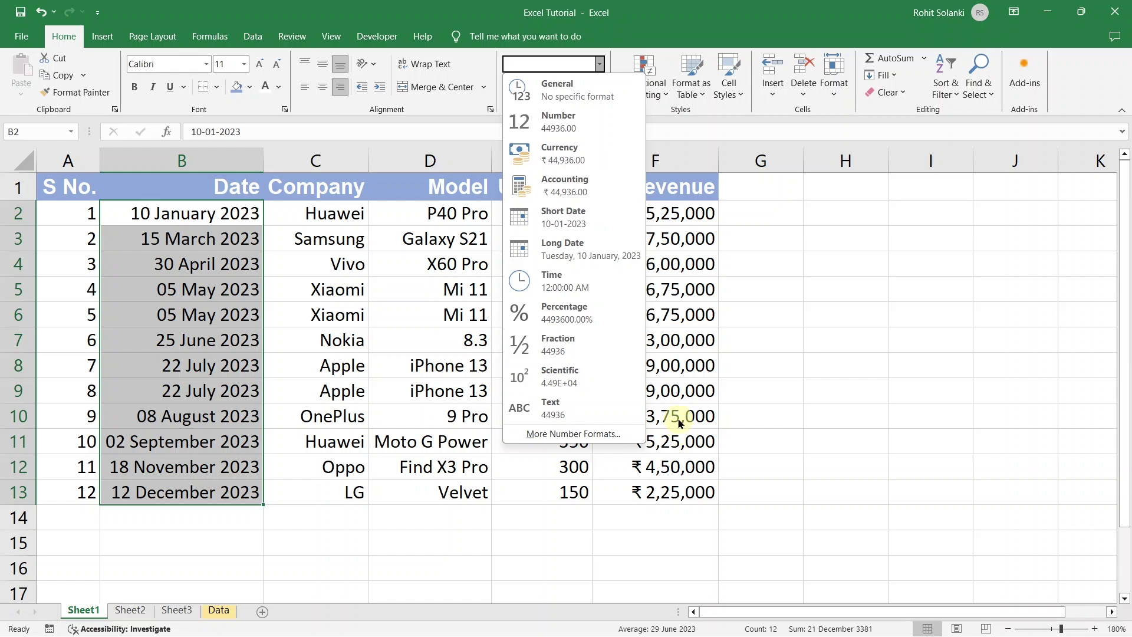
{"action": "left_click", "coordinate": [644, 494]}
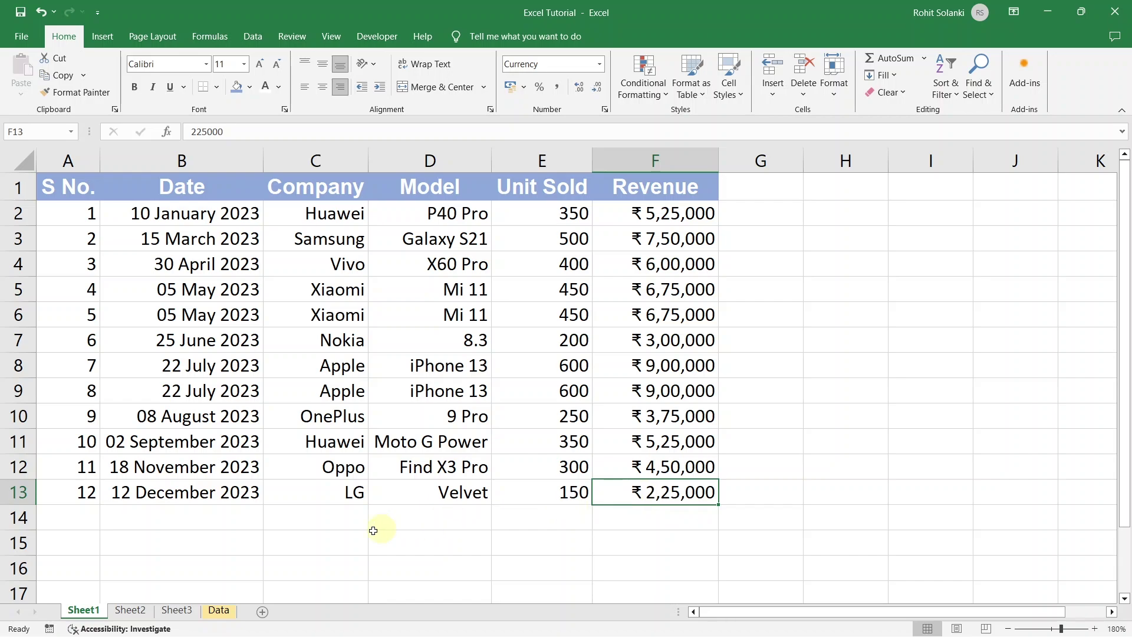
Step: Switch to Sheet2, highlight the Qtr 1 to Qtr 4 columns, and start a SUM formula in Revenue cell J2
{"action": "left_click", "coordinate": [147, 612]}
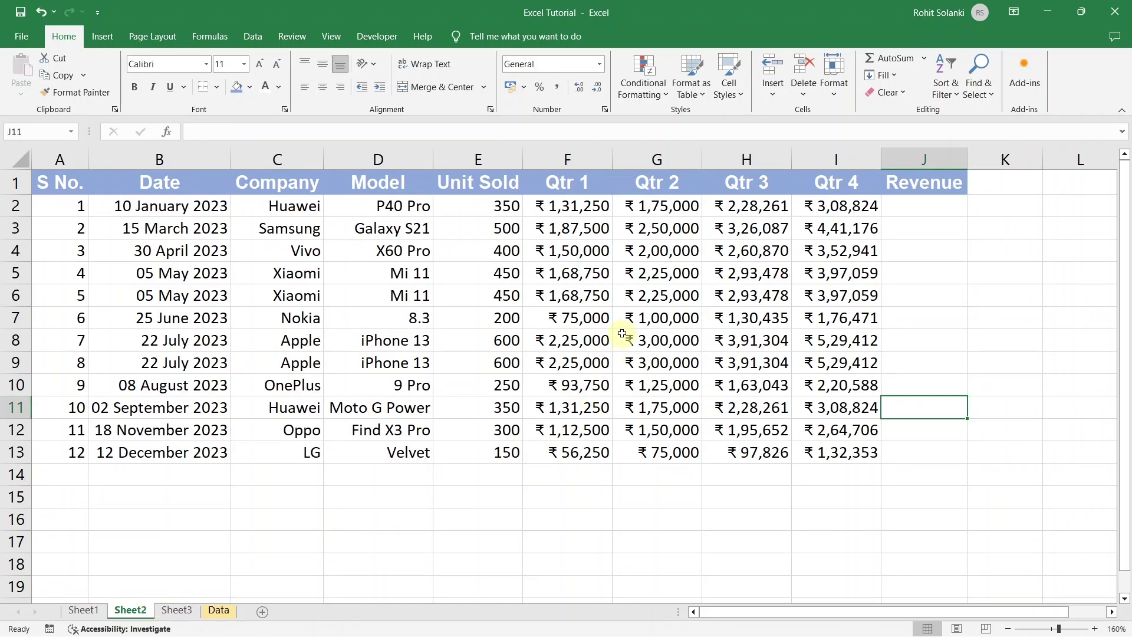
{"action": "left_click_drag", "start_coordinate": [577, 158], "coordinate": [831, 154]}
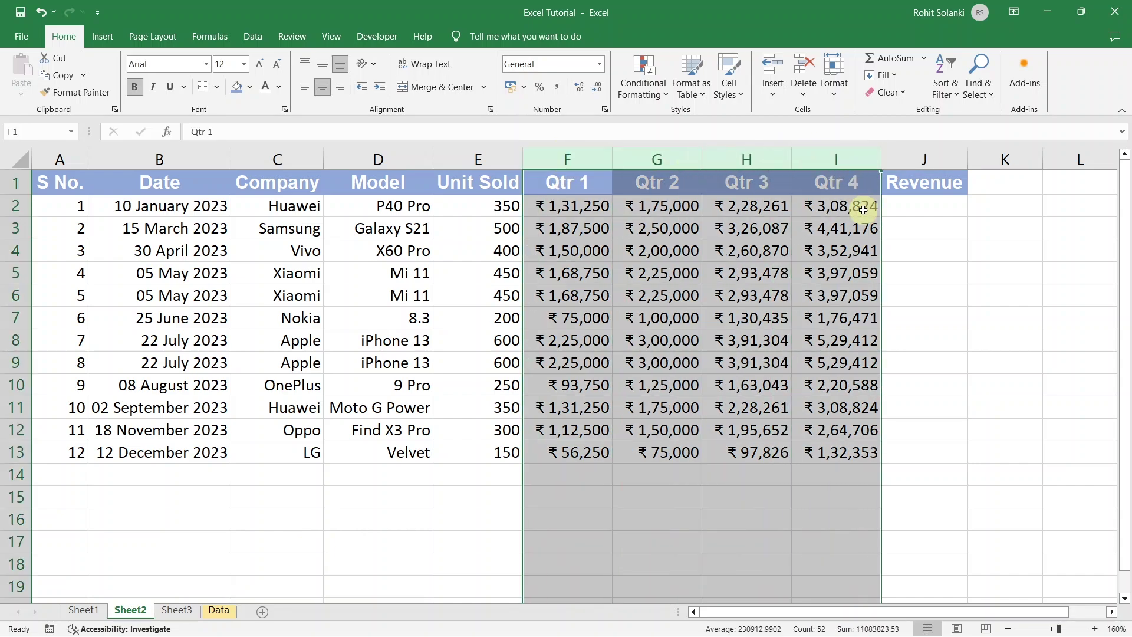
{"action": "left_click", "coordinate": [915, 210]}
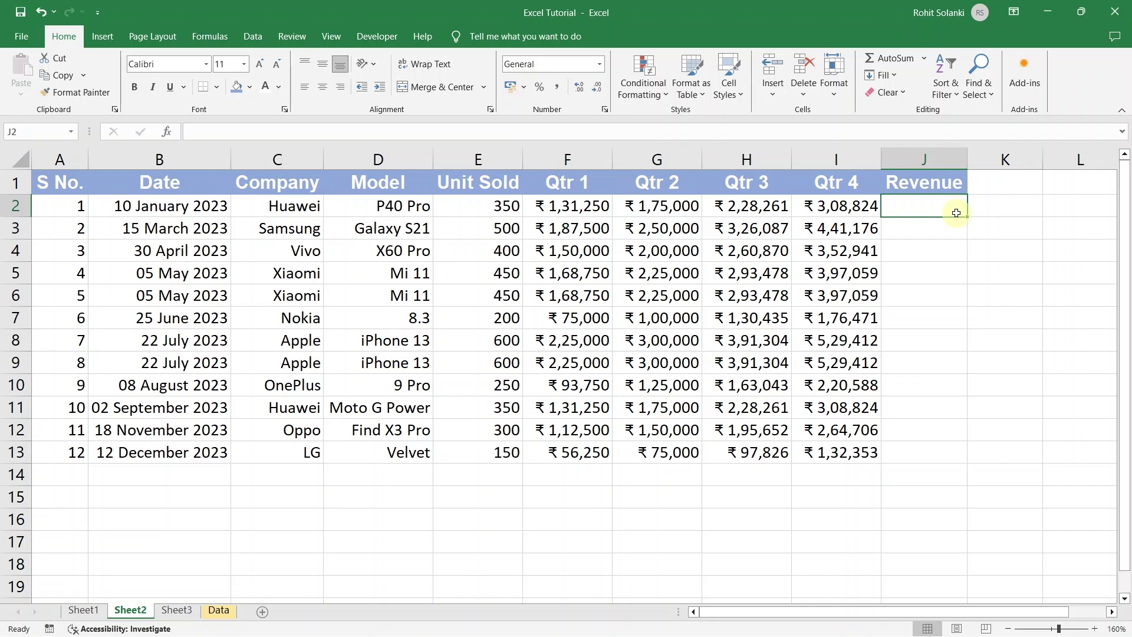
{"action": "type", "text": "="}
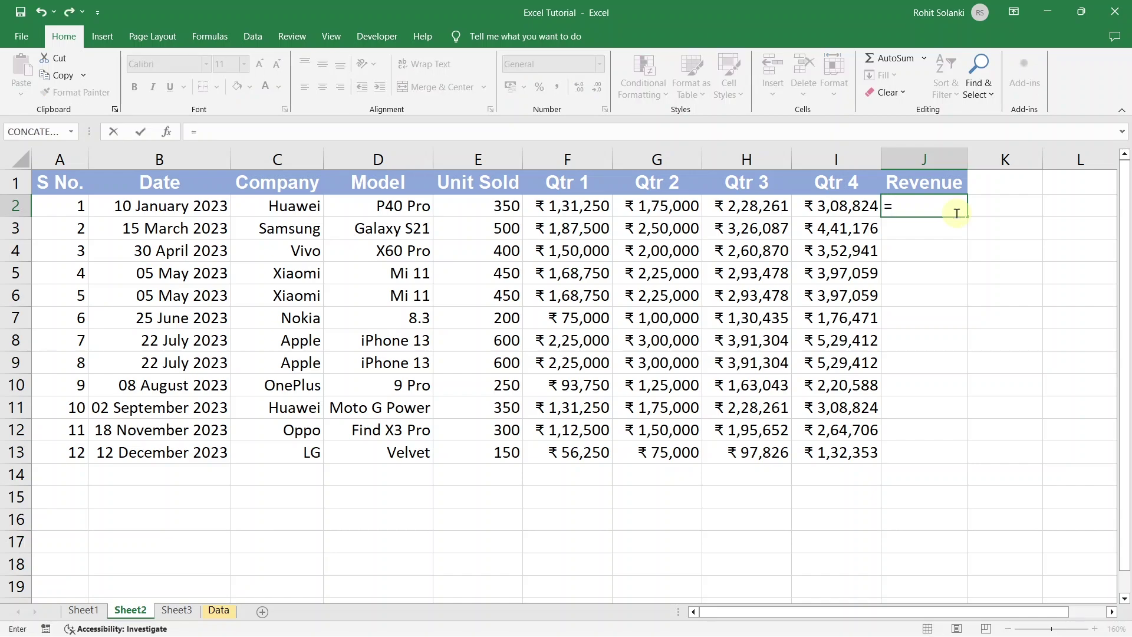
{"action": "type", "text": "SU"}
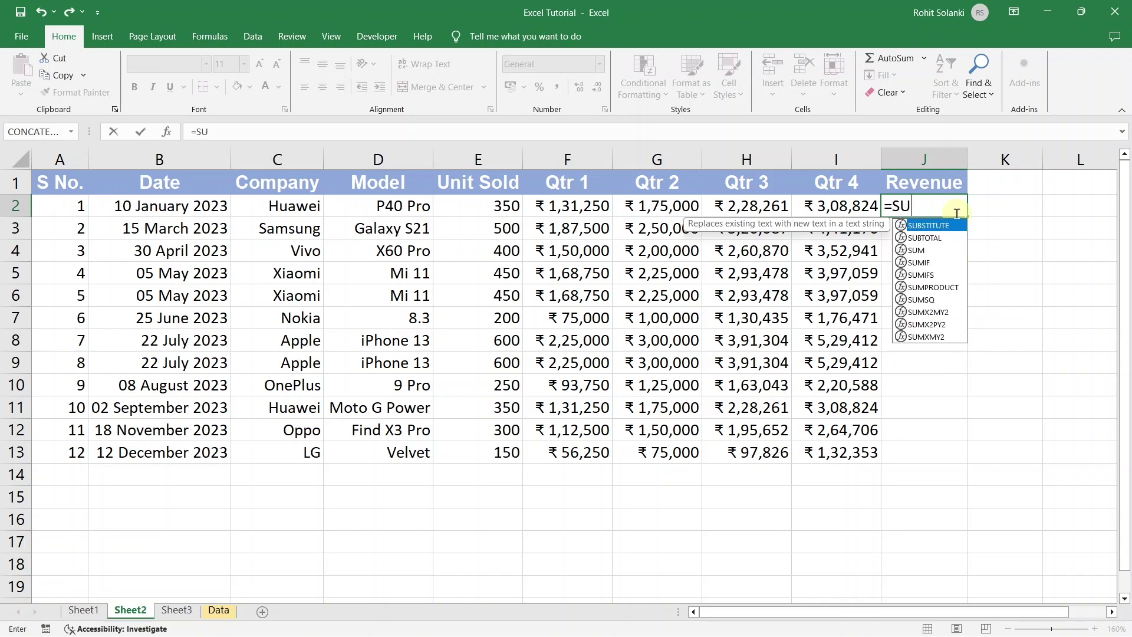
{"action": "type", "text": "M"}
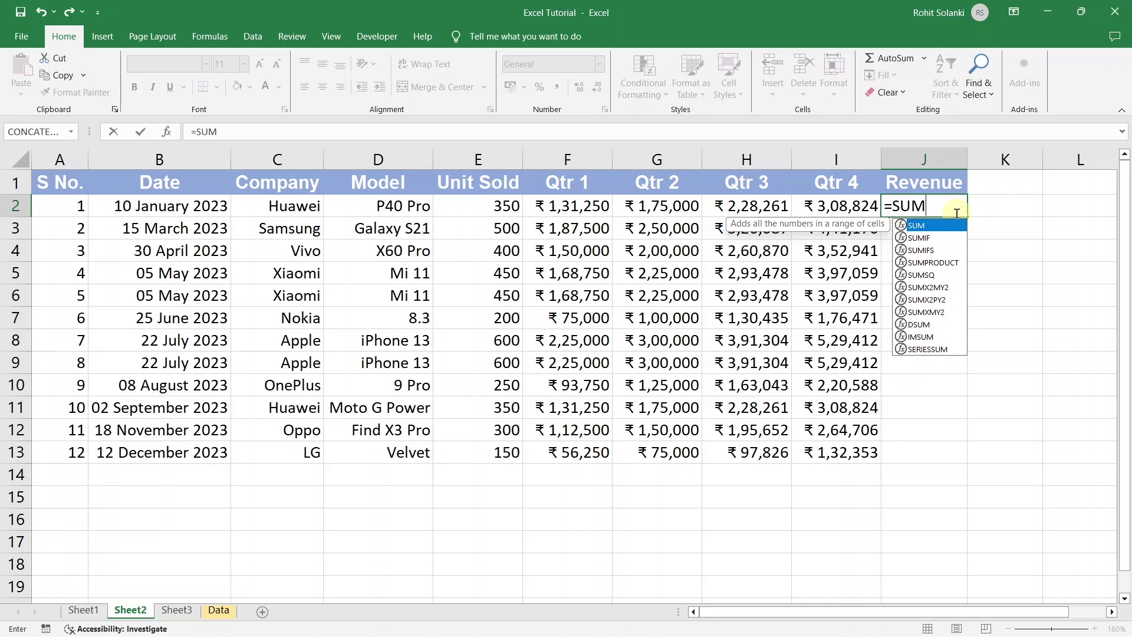
Step: Look through the functions suggested for =SUM down to SERIESSUM and return to SUM
{"action": "key", "text": "Down"}
{"action": "key", "text": "Down"}
{"action": "key", "text": "Down"}
{"action": "key", "text": "Down"}
{"action": "key", "text": "Down"}
{"action": "key", "text": "Down"}
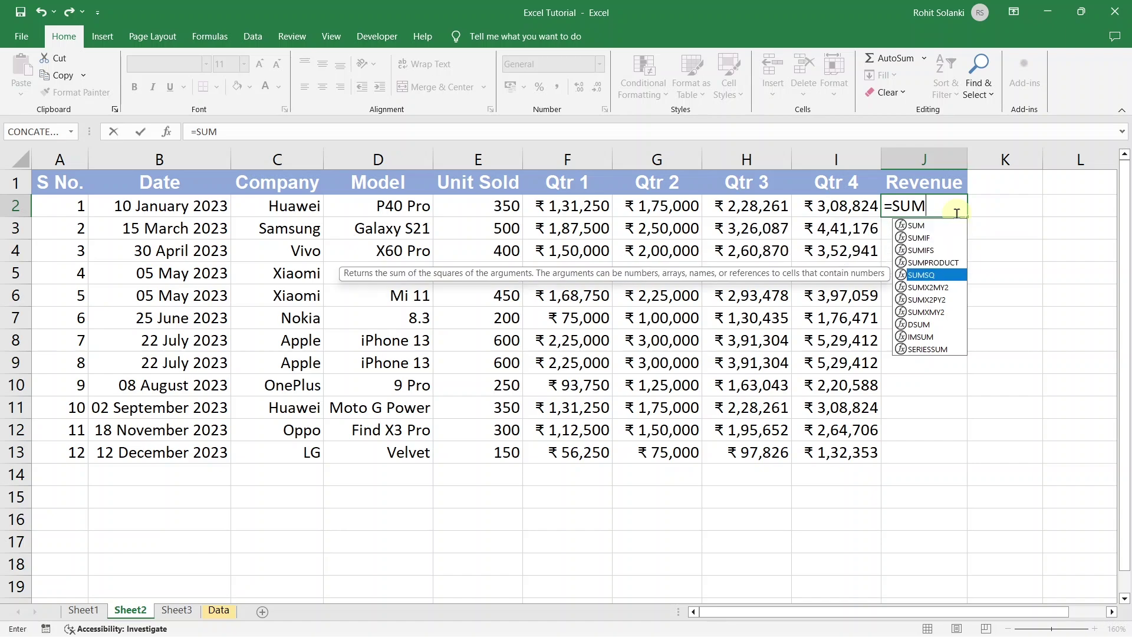
{"action": "key", "text": "Down"}
{"action": "key", "text": "Down"}
{"action": "key", "text": "Down"}
{"action": "key", "text": "Down"}
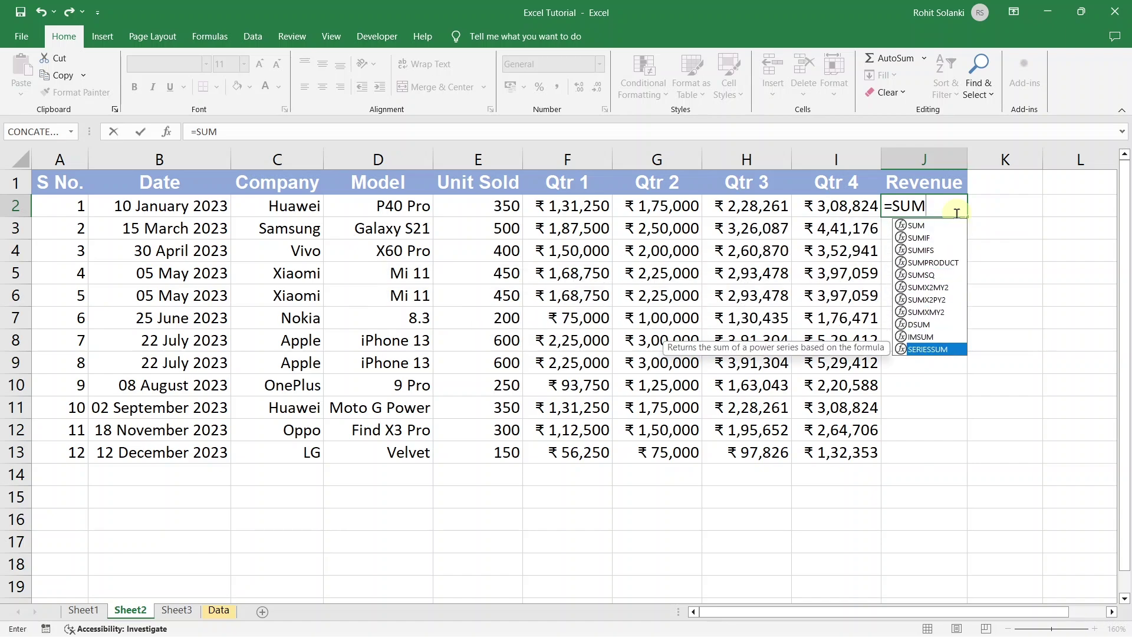
{"action": "key", "text": "Up"}
{"action": "key", "text": "Up"}
{"action": "key", "text": "Up"}
{"action": "key", "text": "Up"}
{"action": "key", "text": "Up"}
{"action": "key", "text": "Up"}
{"action": "key", "text": "Up"}
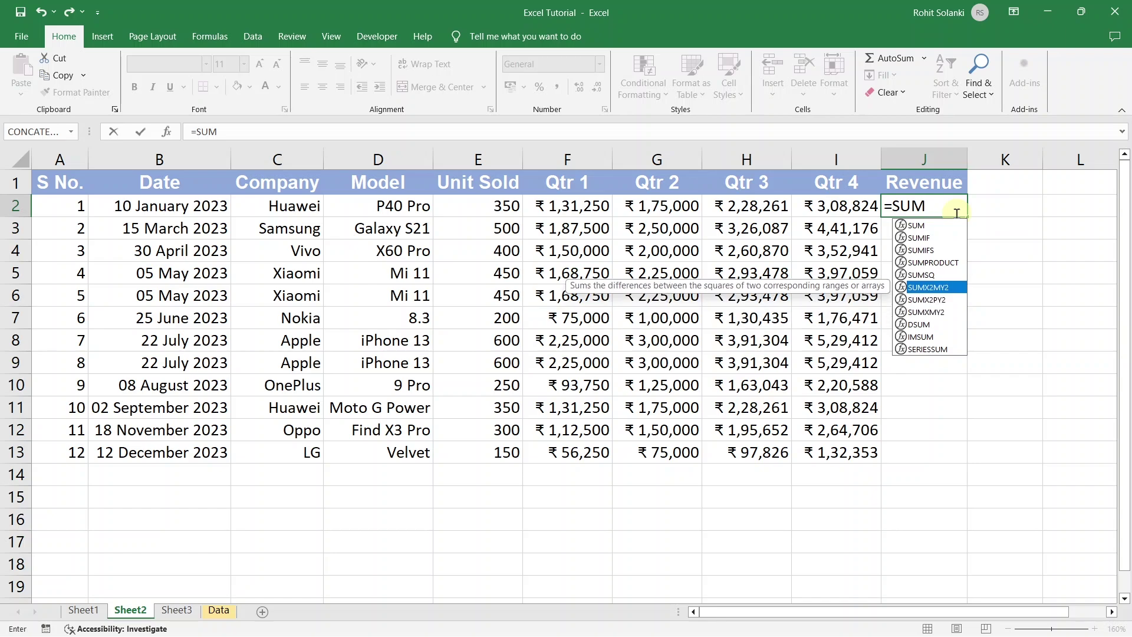
{"action": "key", "text": "Up"}
{"action": "key", "text": "Up"}
{"action": "key", "text": "Up"}
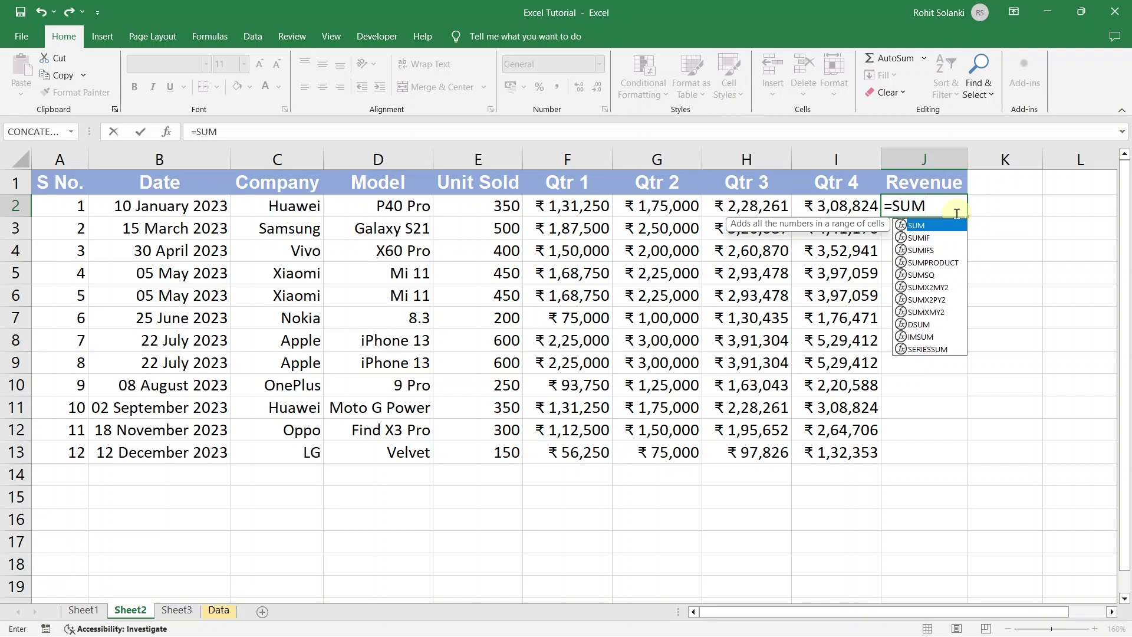
Step: Complete the J2 formula as =SUM(F2,G2,H2,I2) by adding each quarter's cell as a separate argument
{"action": "key", "text": "Tab"}
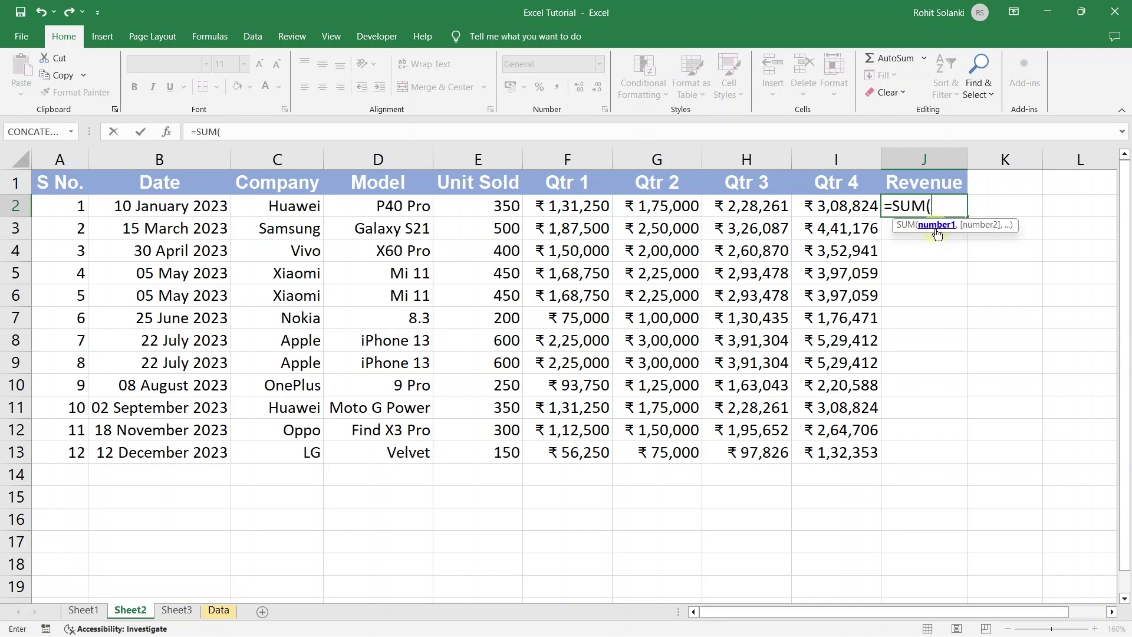
{"action": "left_click", "coordinate": [590, 209]}
{"action": "type", "text": ","}
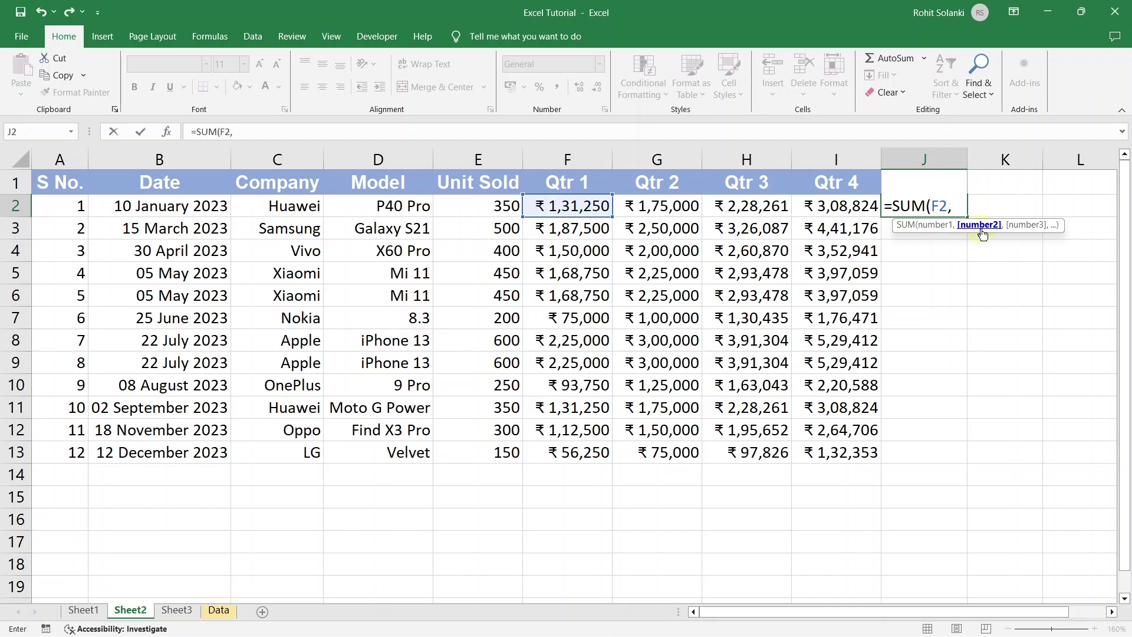
{"action": "left_click", "coordinate": [673, 206]}
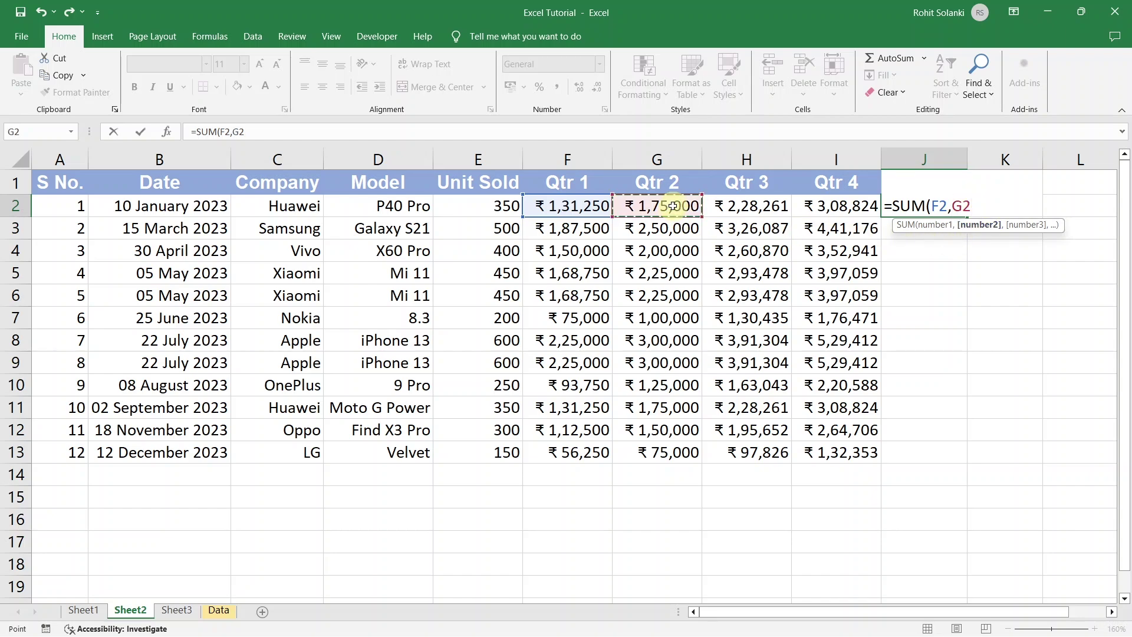
{"action": "type", "text": ","}
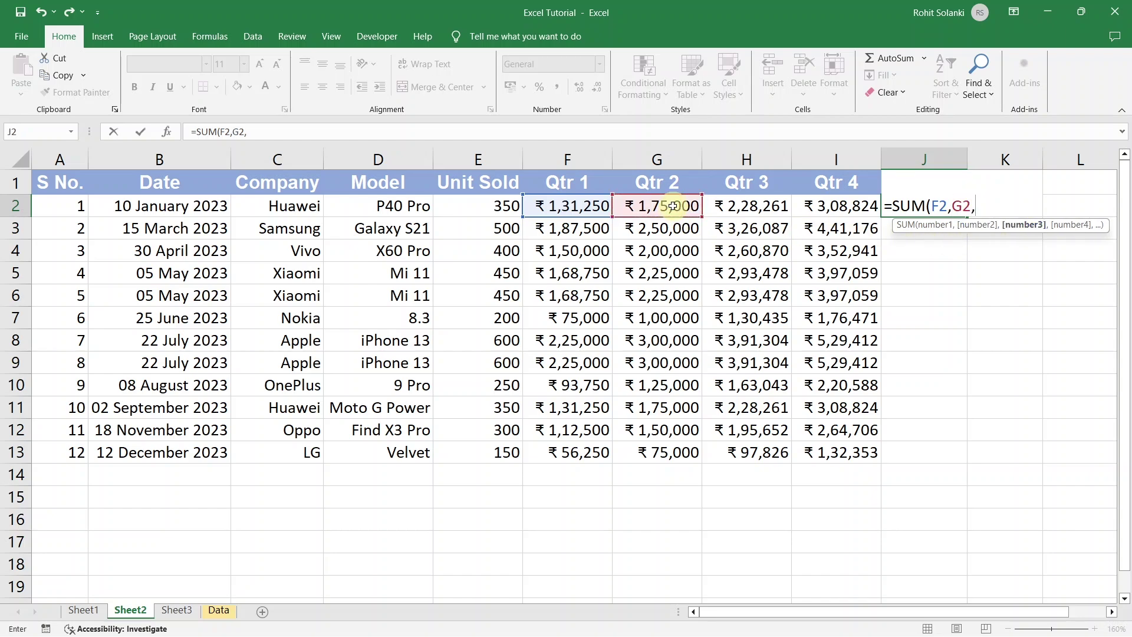
{"action": "left_click", "coordinate": [746, 209]}
{"action": "type", "text": ","}
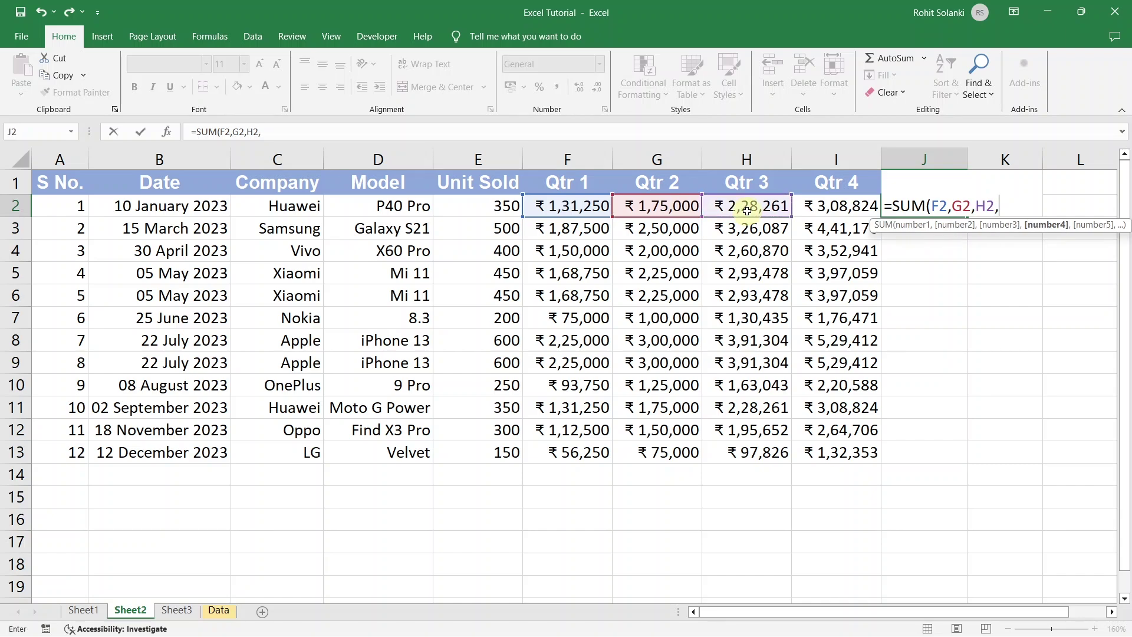
{"action": "left_click", "coordinate": [811, 211]}
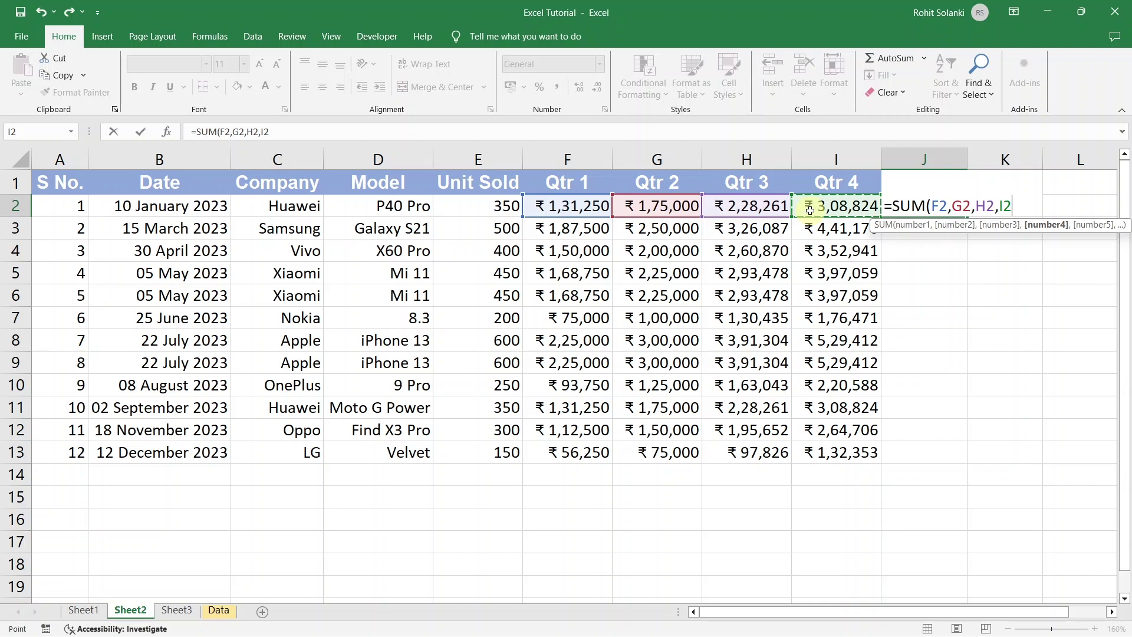
{"action": "type", "text": ")"}
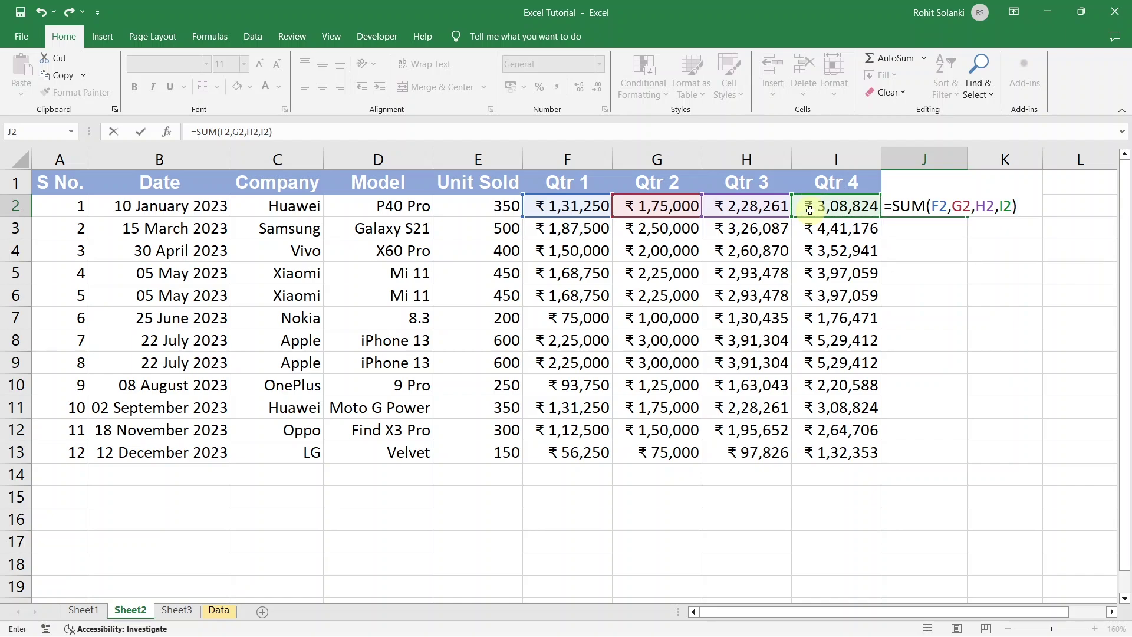
{"action": "key", "text": "Return"}
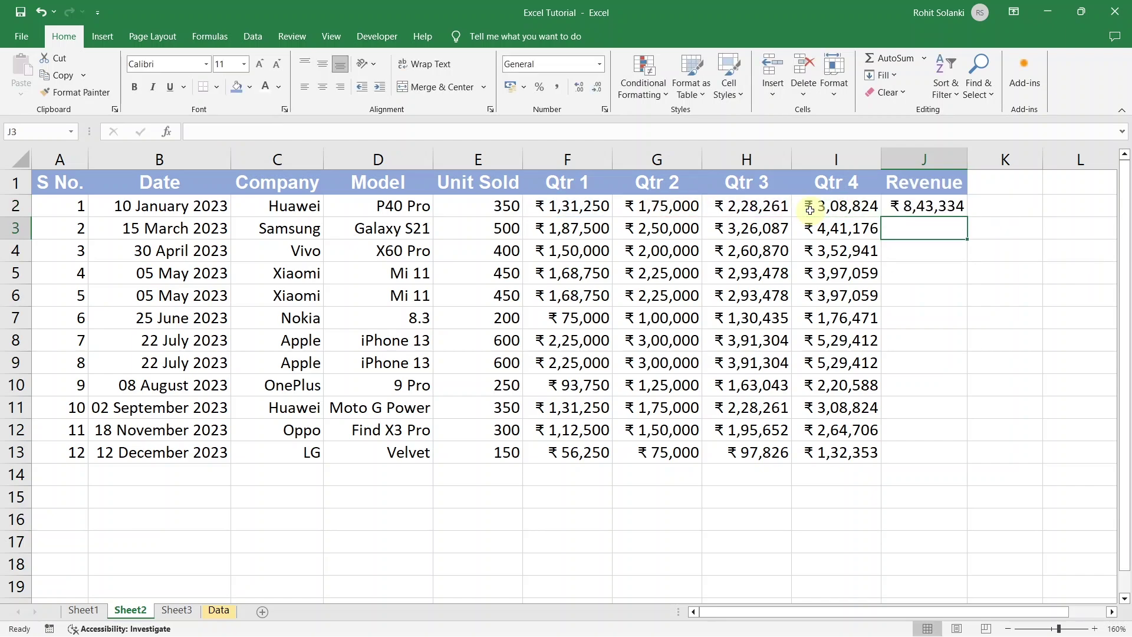
{"action": "left_click", "coordinate": [954, 206]}
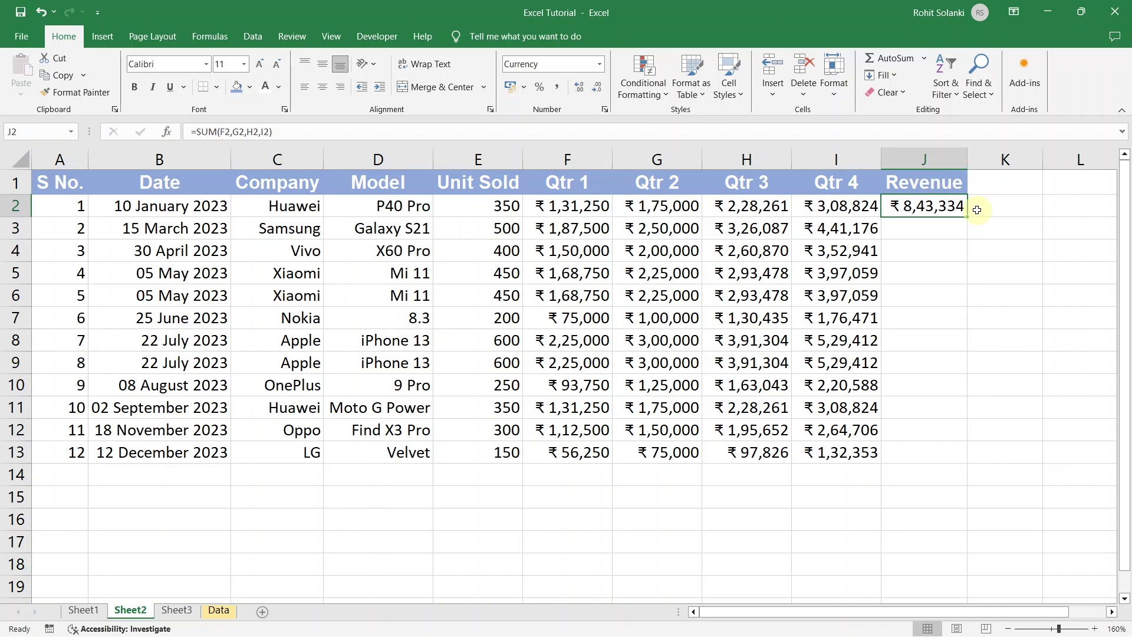
Step: Enter =SUM(F3:I3) in Revenue cell J3, using the four quarter cells as one range
{"action": "left_click", "coordinate": [944, 228]}
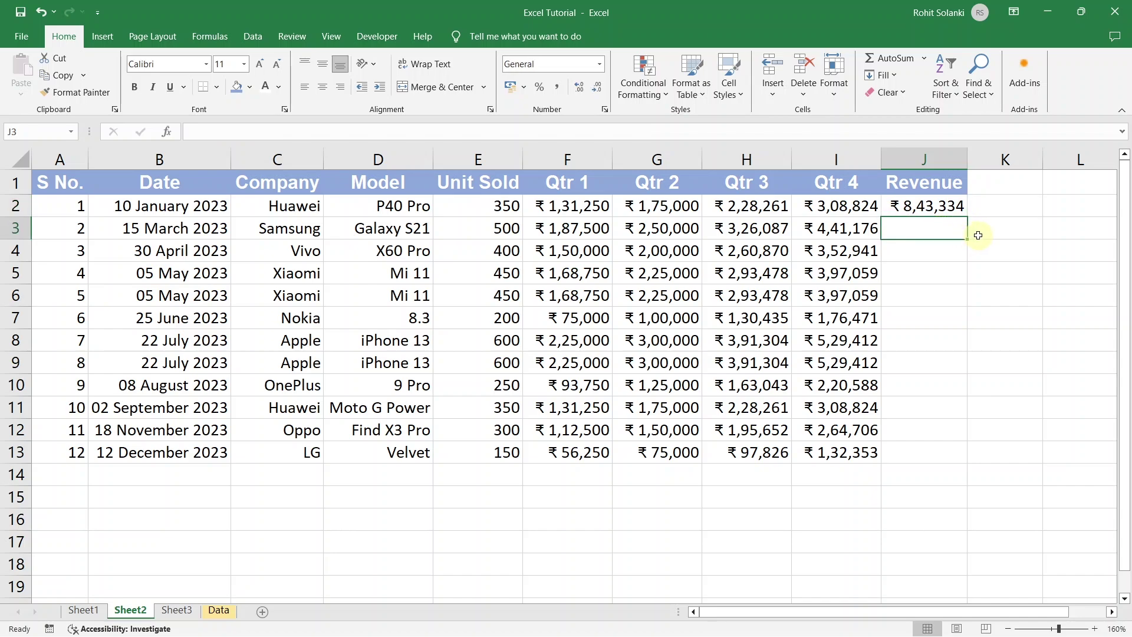
{"action": "type", "text": "=S"}
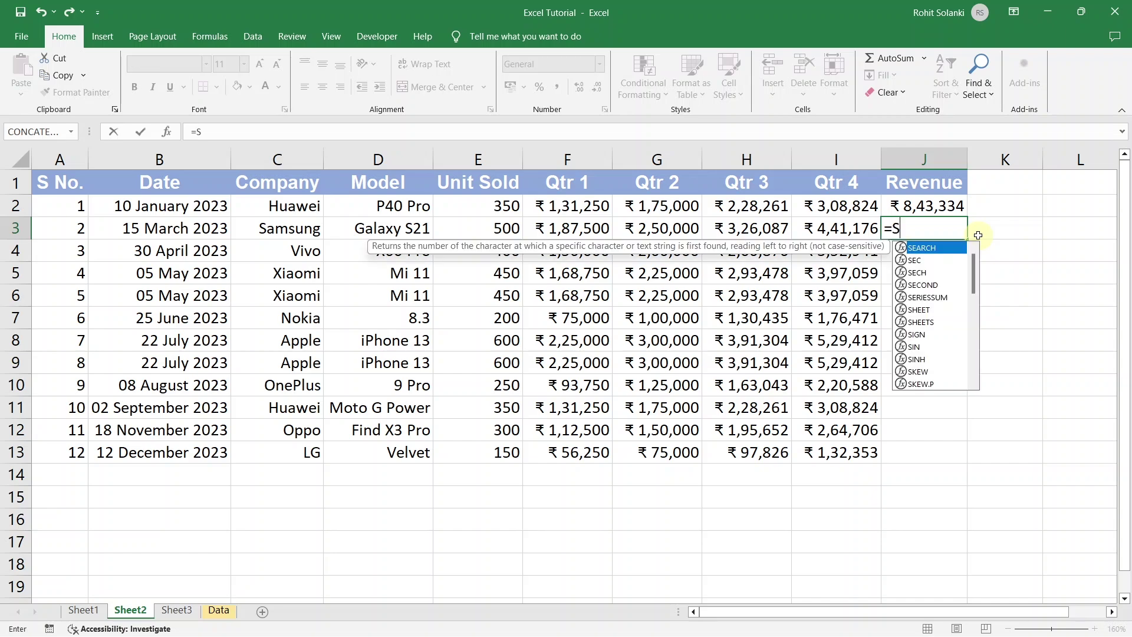
{"action": "type", "text": "UM"}
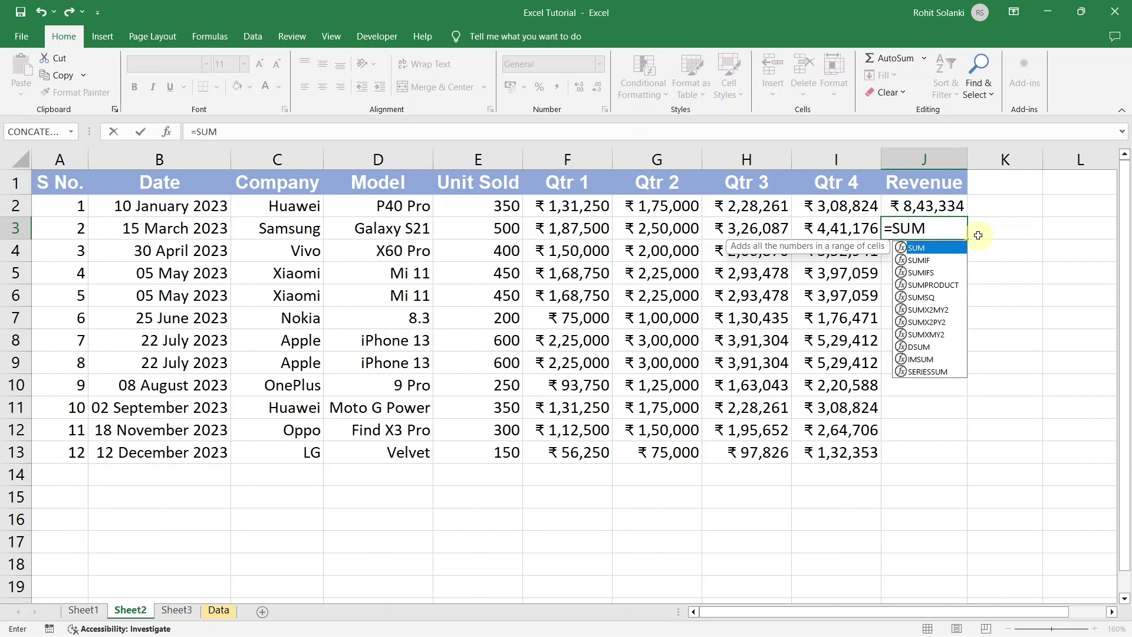
{"action": "type", "text": "("}
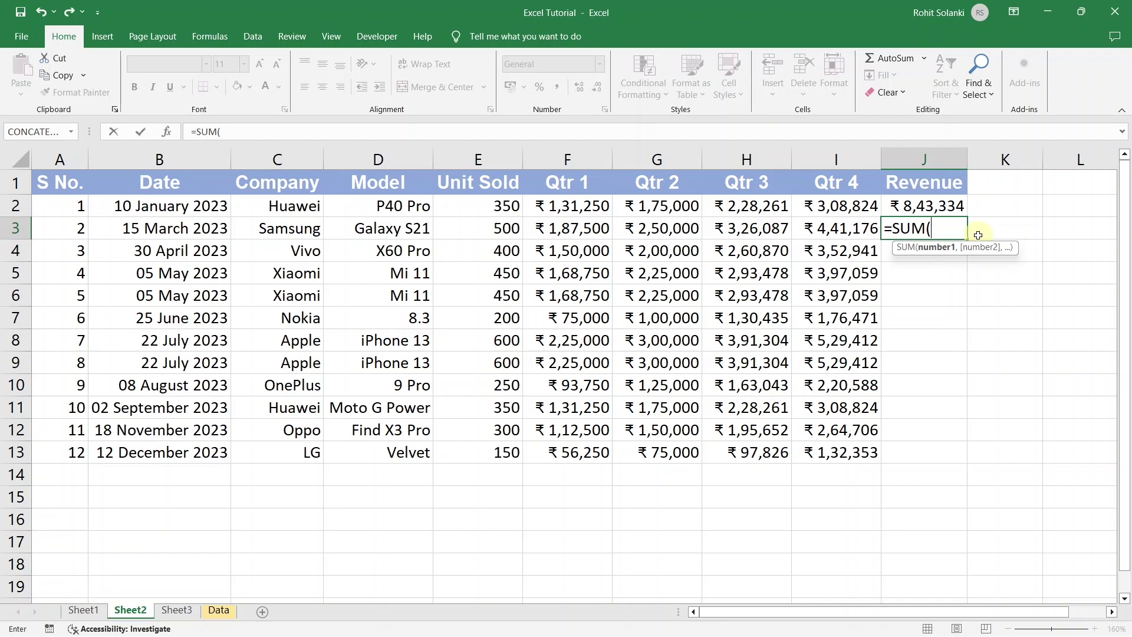
{"action": "left_click_drag", "start_coordinate": [584, 228], "coordinate": [855, 229]}
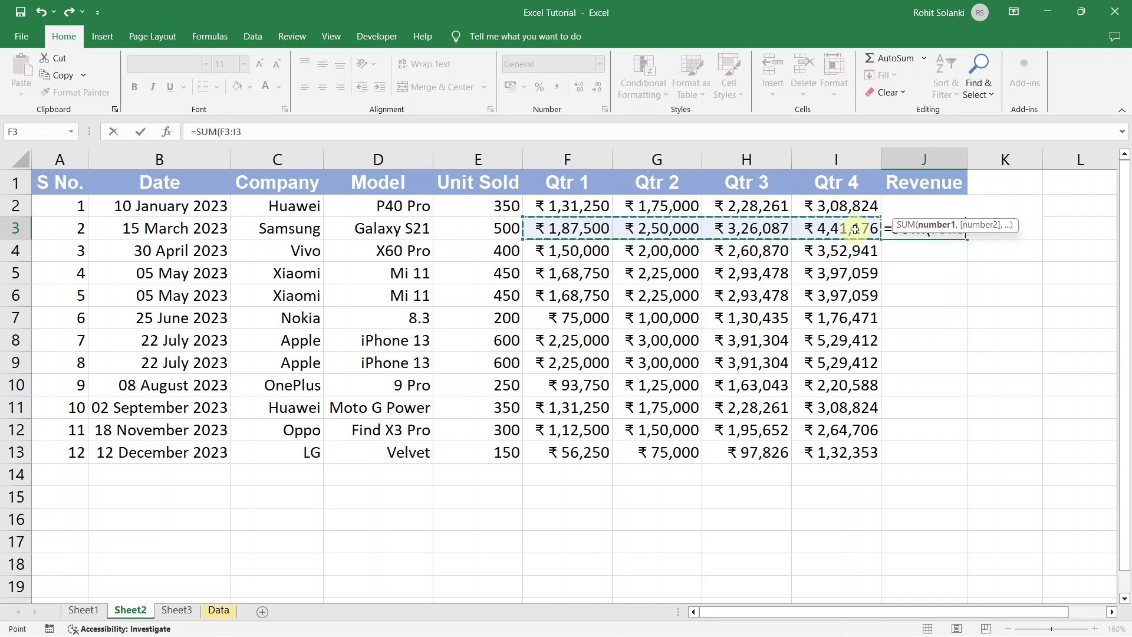
{"action": "type", "text": ")"}
{"action": "key", "text": "ctrl+Return"}
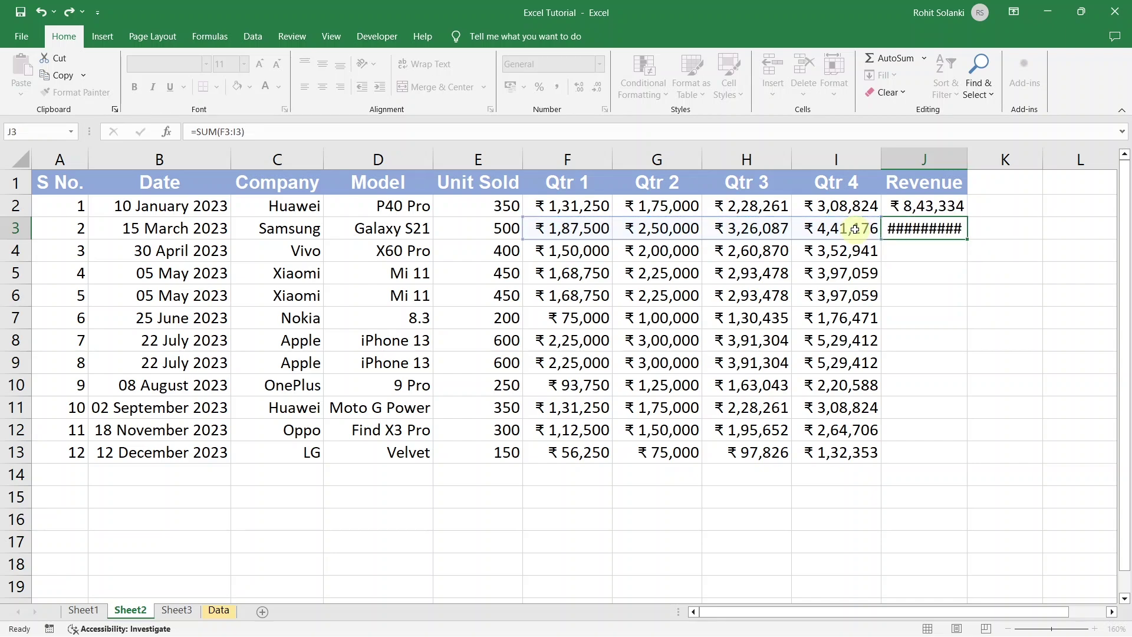
{"action": "left_click", "coordinate": [909, 229]}
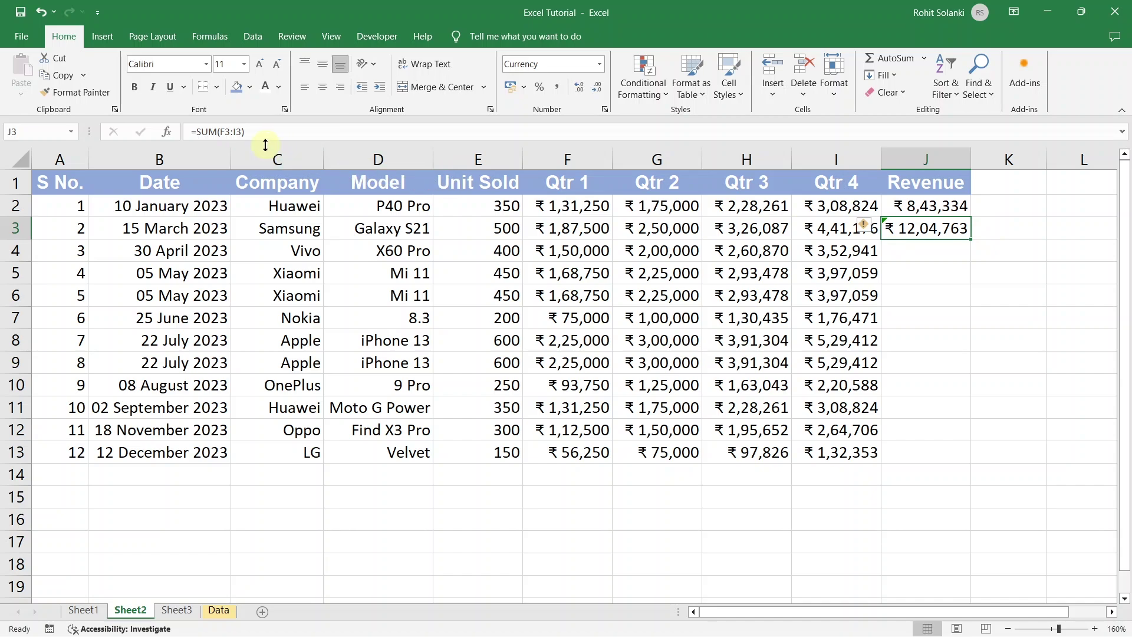
Step: Review the SUM formula in J3 and fill it down the Revenue column through J13
{"action": "left_click", "coordinate": [250, 131]}
{"action": "left_click_drag", "start_coordinate": [270, 129], "coordinate": [184, 126]}
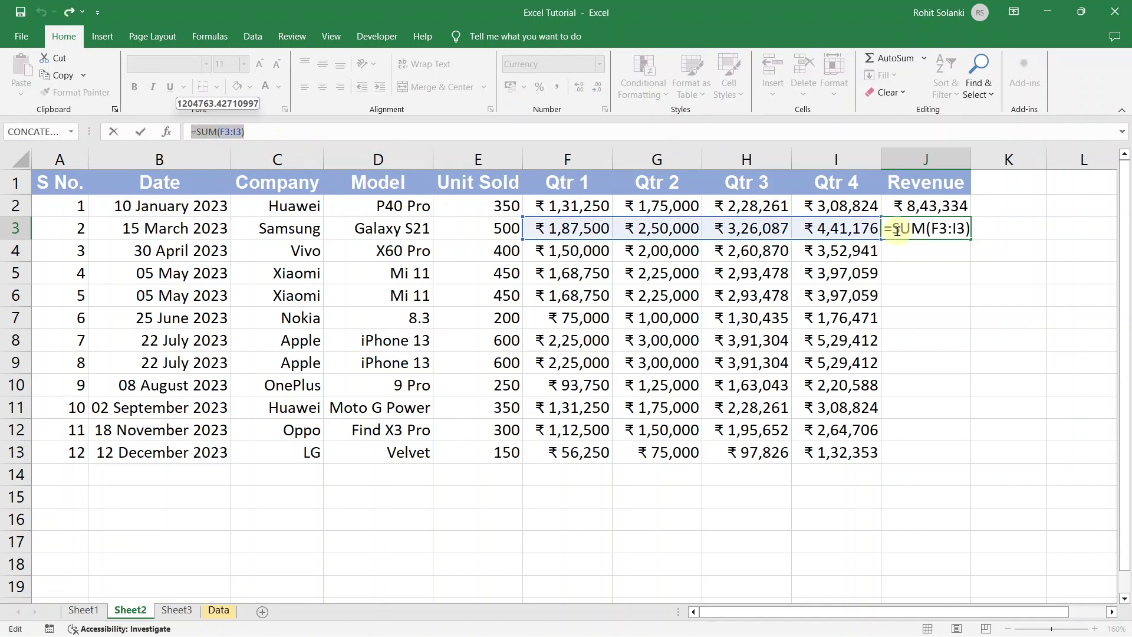
{"action": "key", "text": "Escape"}
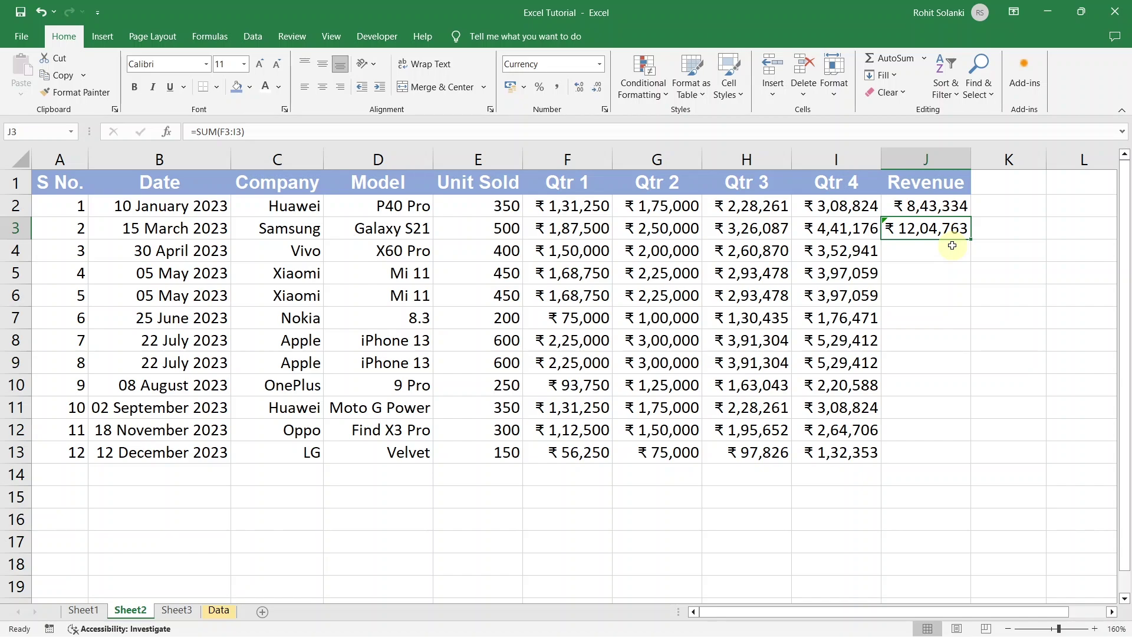
{"action": "left_click_drag", "start_coordinate": [938, 258], "coordinate": [936, 451]}
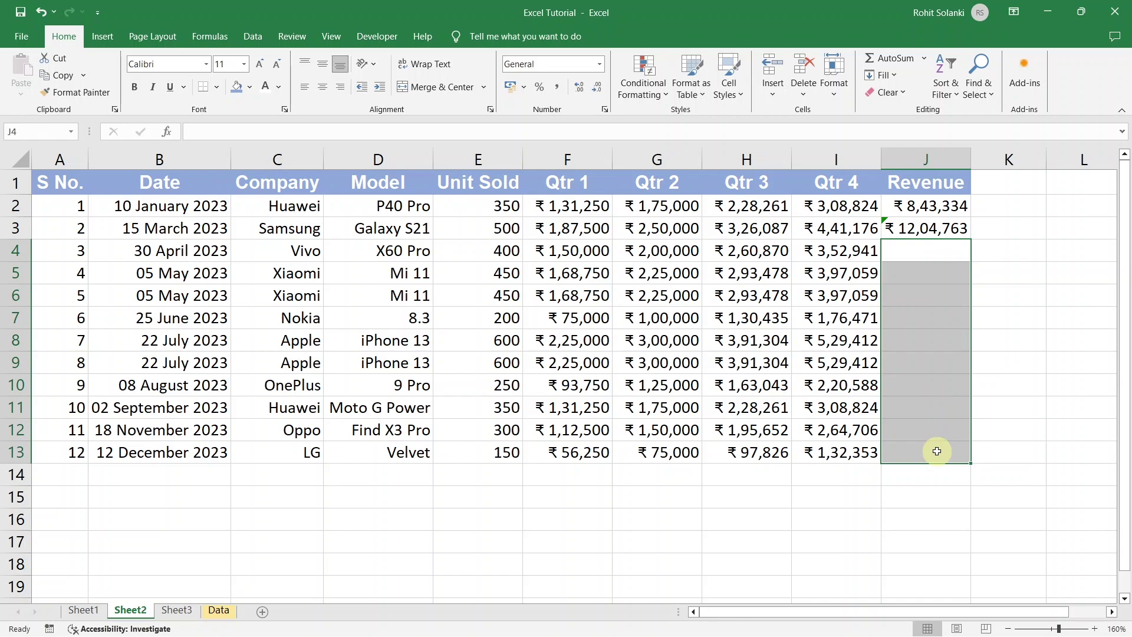
{"action": "left_click", "coordinate": [952, 228]}
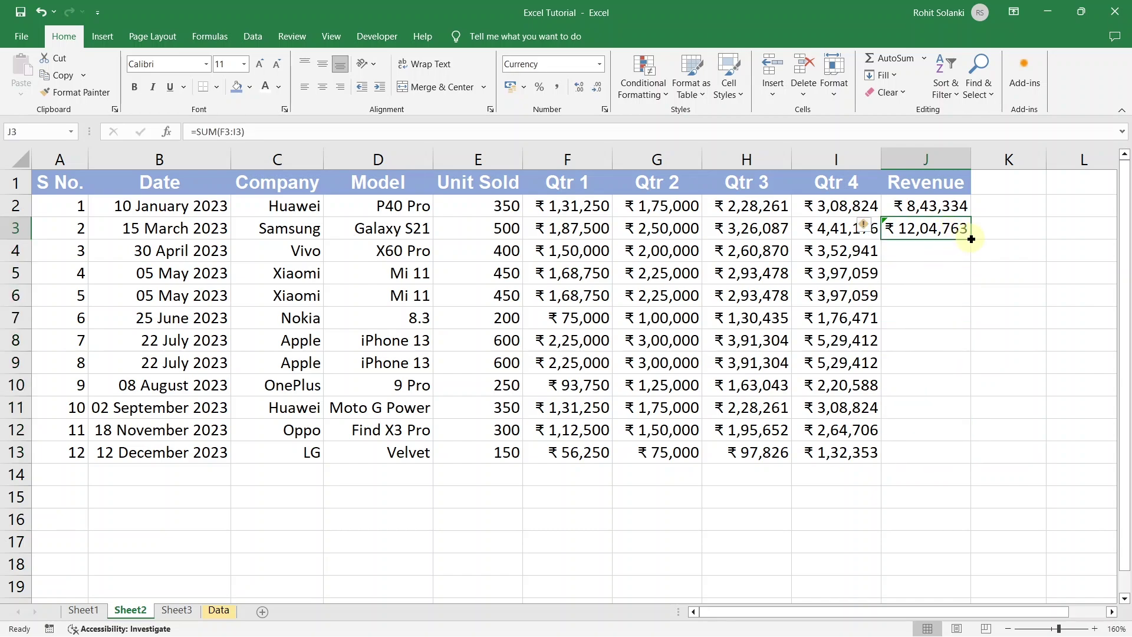
{"action": "double_click", "coordinate": [971, 239]}
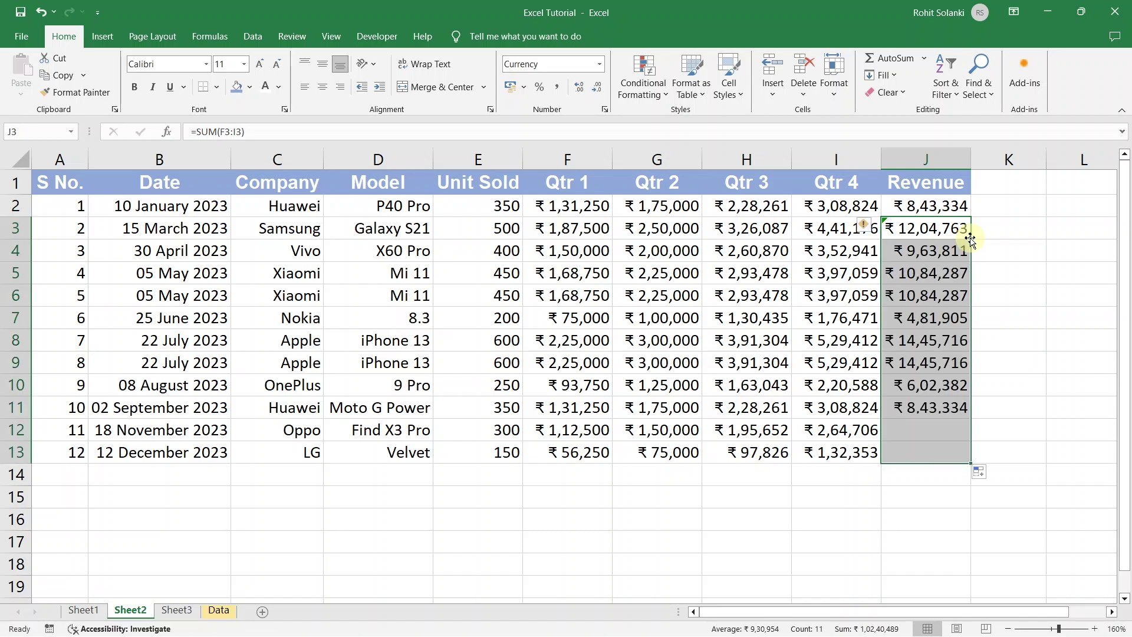
{"action": "left_click", "coordinate": [945, 451]}
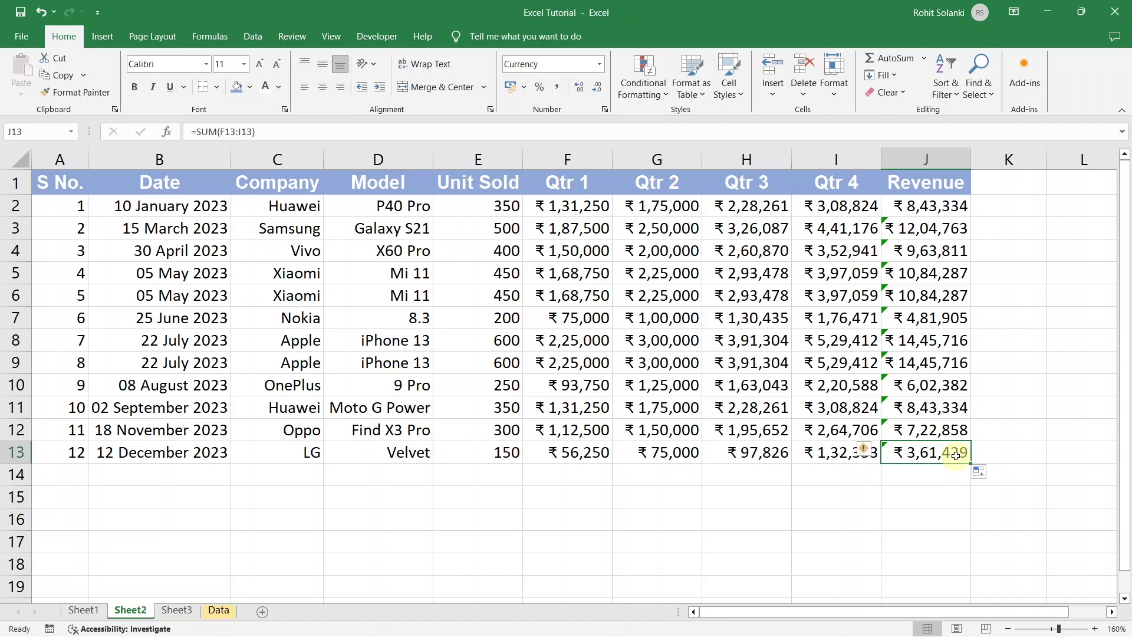
Step: Apply All Borders to the whole sales table A1:J13
{"action": "left_click_drag", "start_coordinate": [955, 455], "coordinate": [64, 179]}
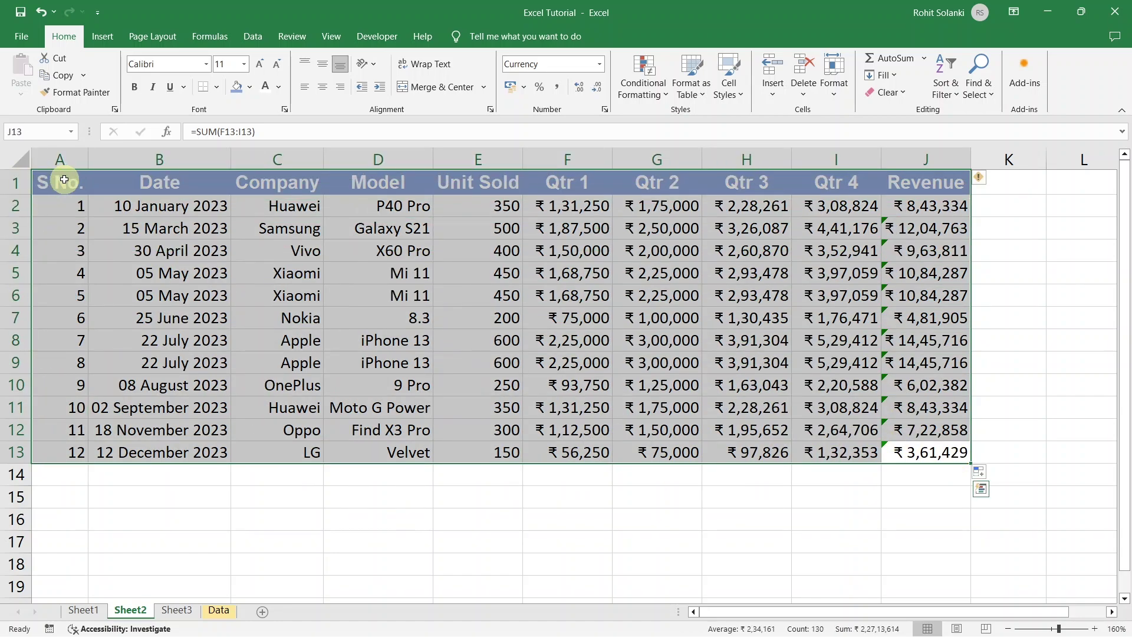
{"action": "left_click", "coordinate": [217, 88]}
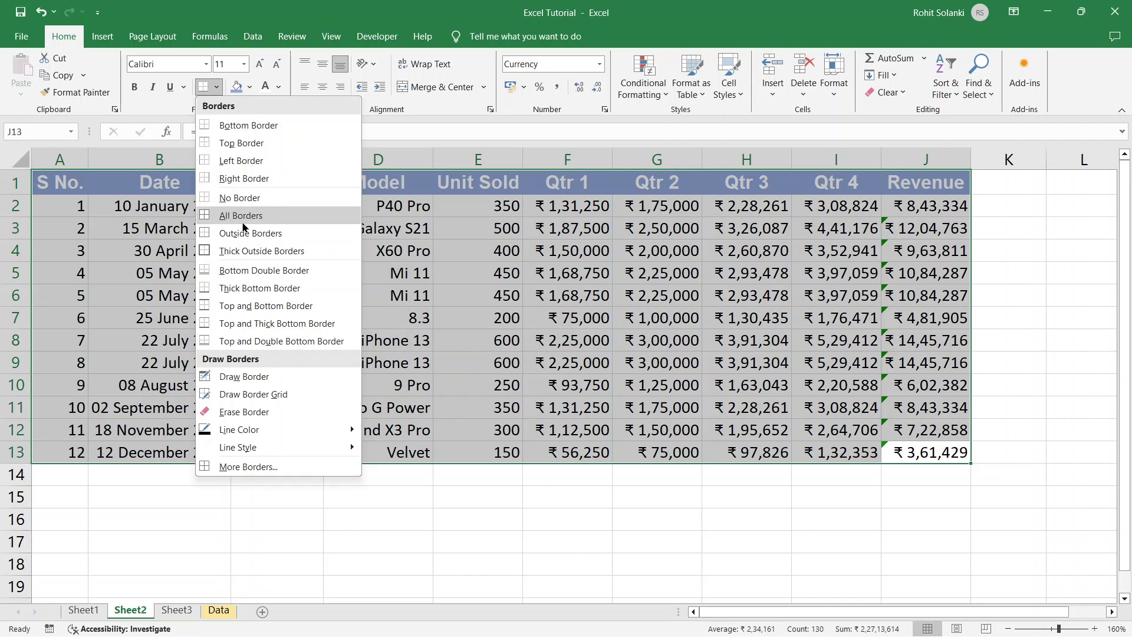
{"action": "left_click", "coordinate": [263, 219]}
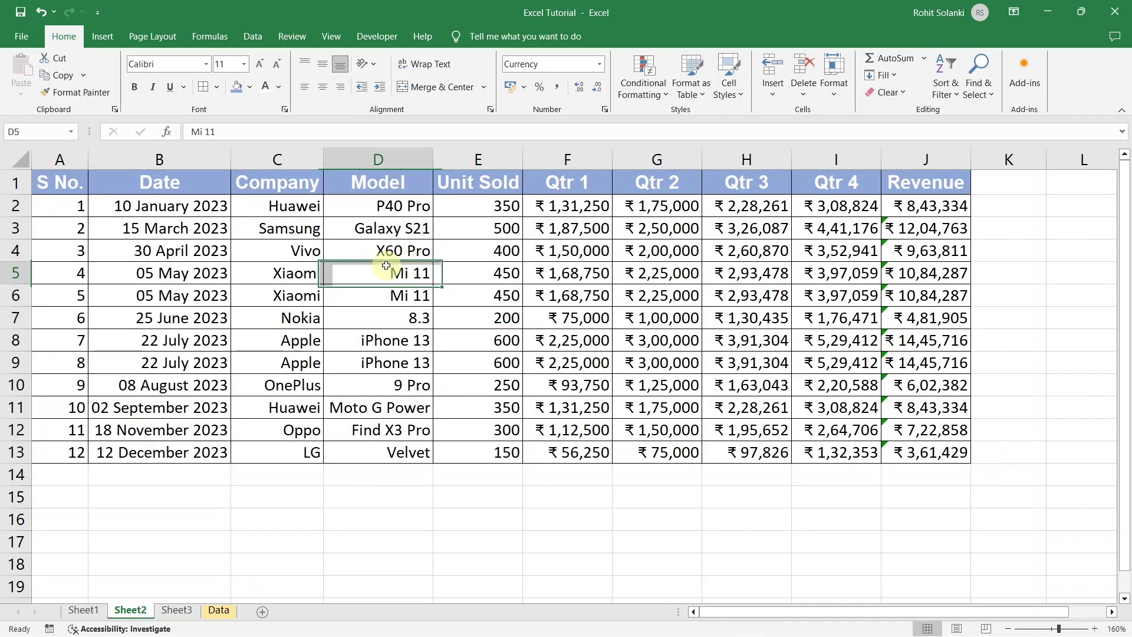
Step: Sort the sales table by Revenue from smallest to largest and review the lowest and highest values in column J
{"action": "left_click", "coordinate": [387, 266]}
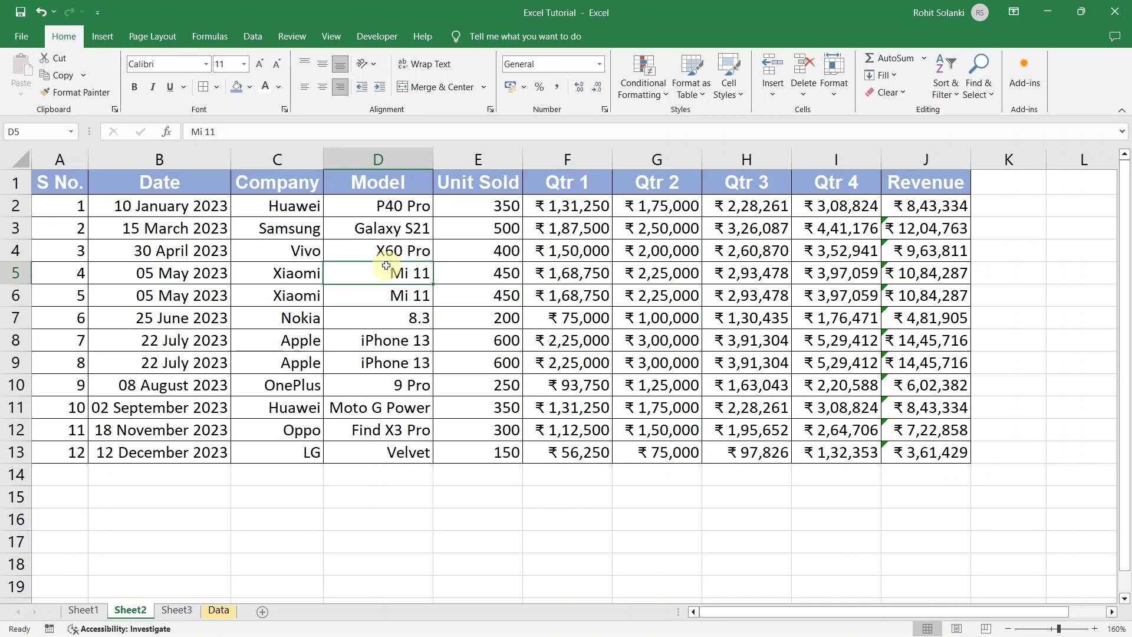
{"action": "left_click", "coordinate": [932, 251]}
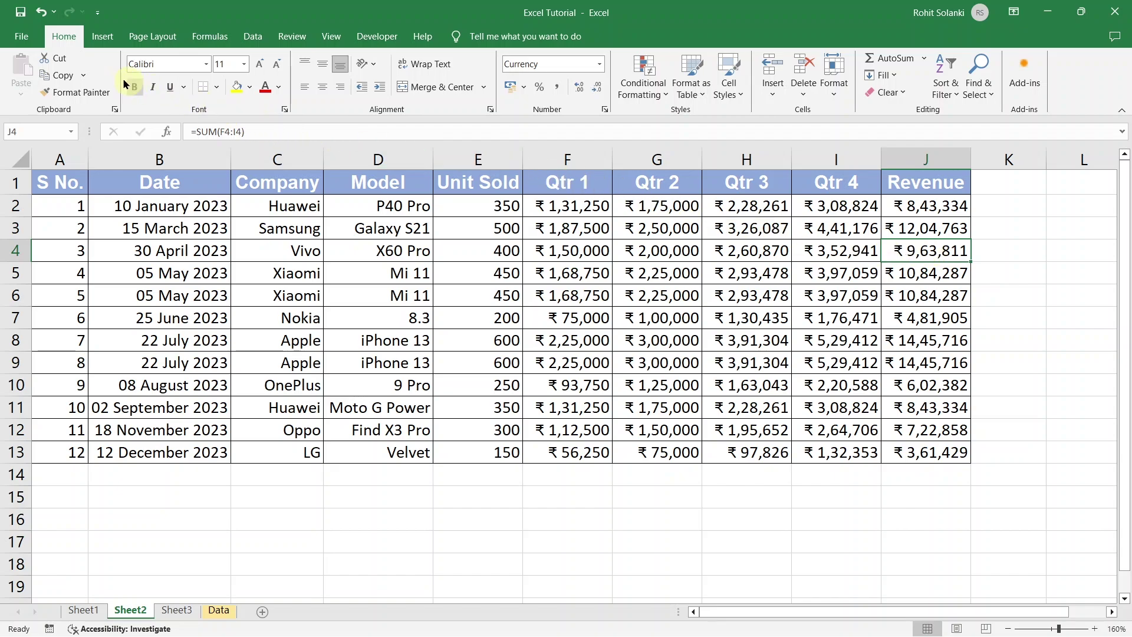
{"action": "left_click", "coordinate": [948, 93]}
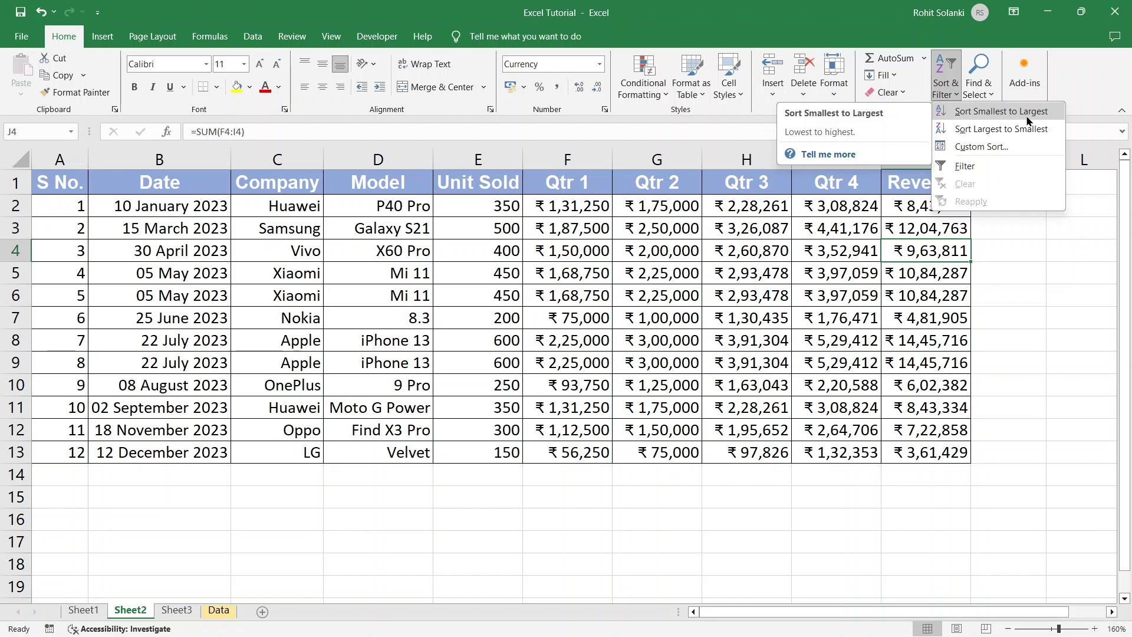
{"action": "left_click", "coordinate": [1002, 111]}
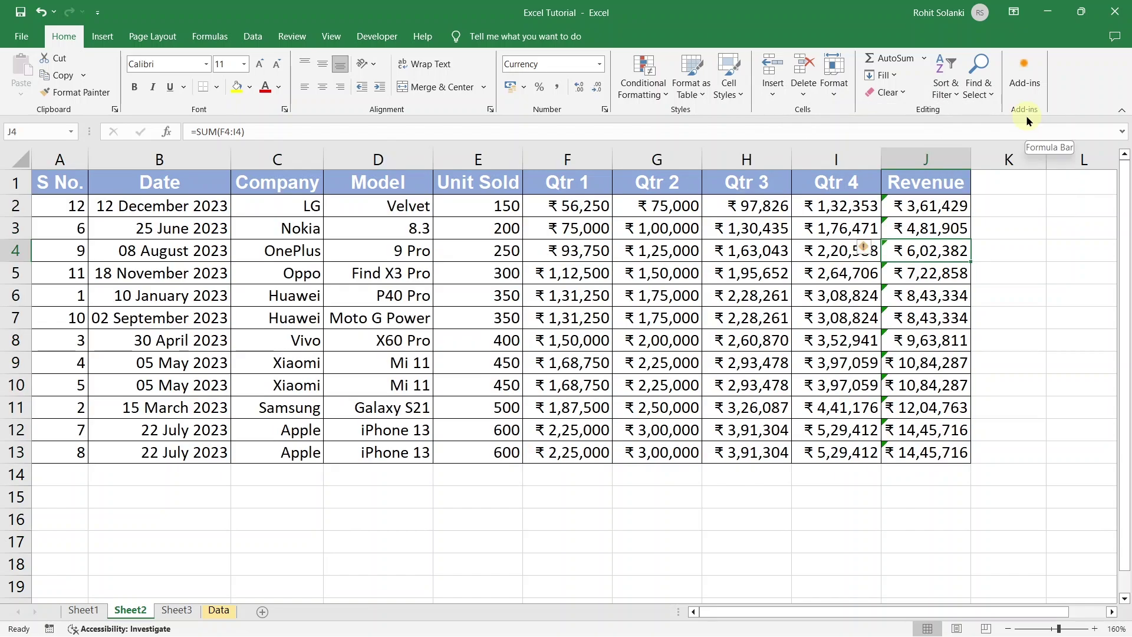
{"action": "left_click_drag", "start_coordinate": [947, 206], "coordinate": [931, 461]}
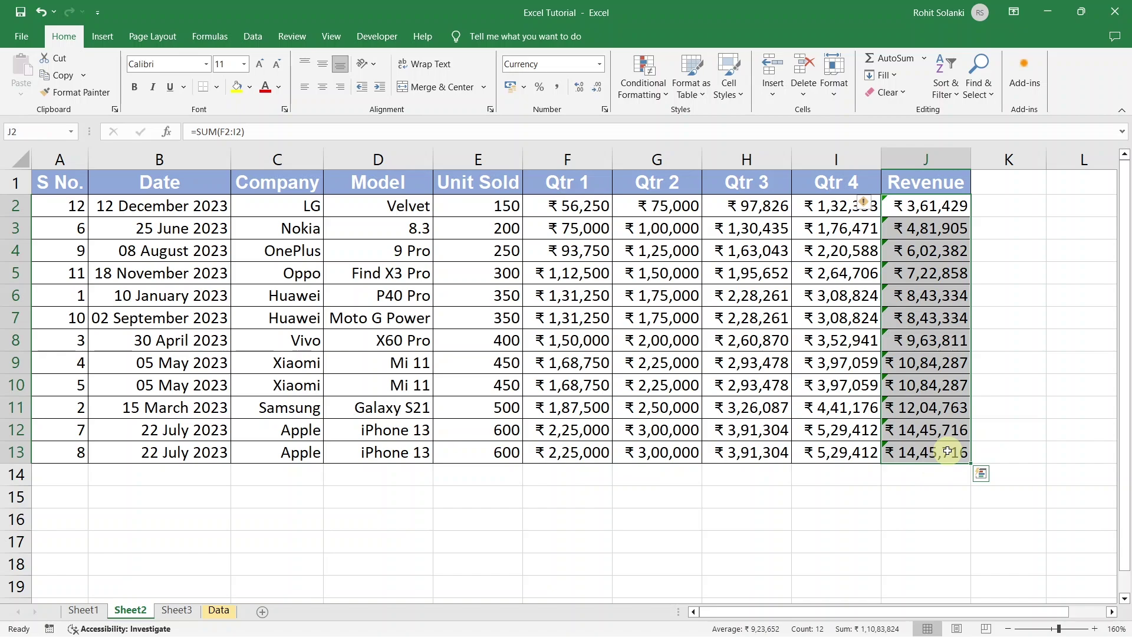
{"action": "left_click", "coordinate": [953, 204]}
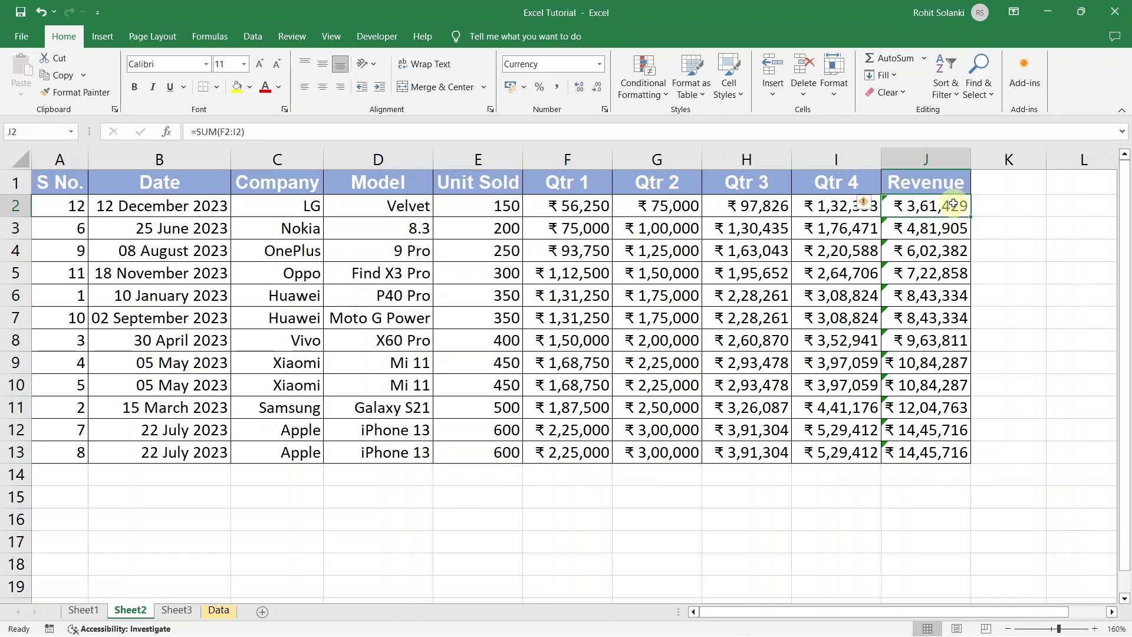
{"action": "left_click", "coordinate": [932, 453]}
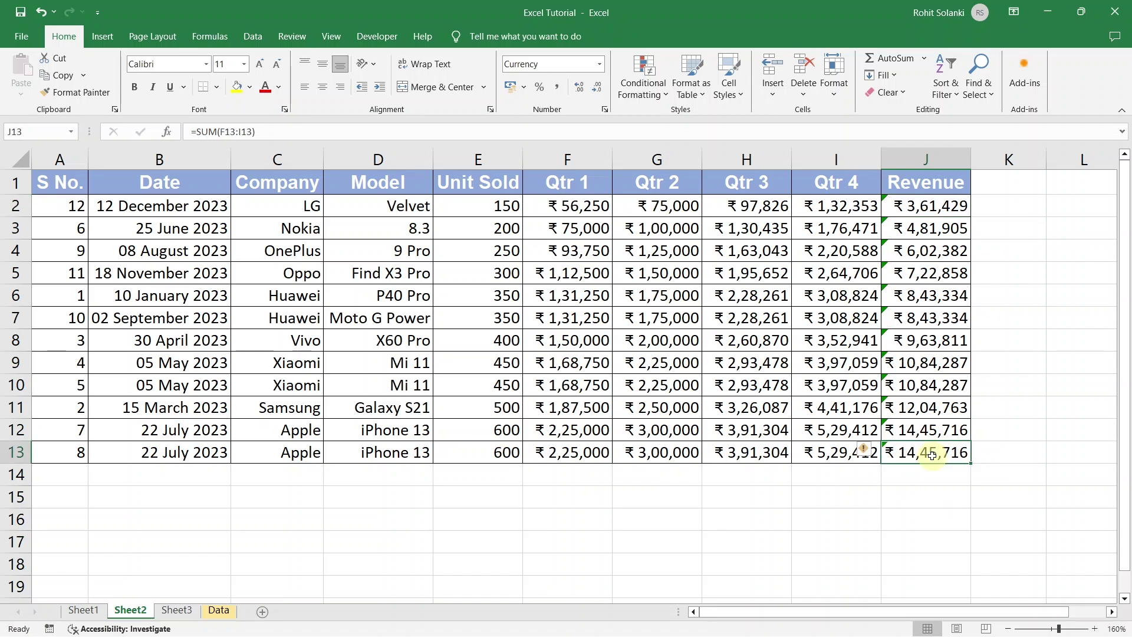
Step: Sort the sales table by Revenue from largest to smallest and check the first and last Revenue values
{"action": "left_click", "coordinate": [945, 95]}
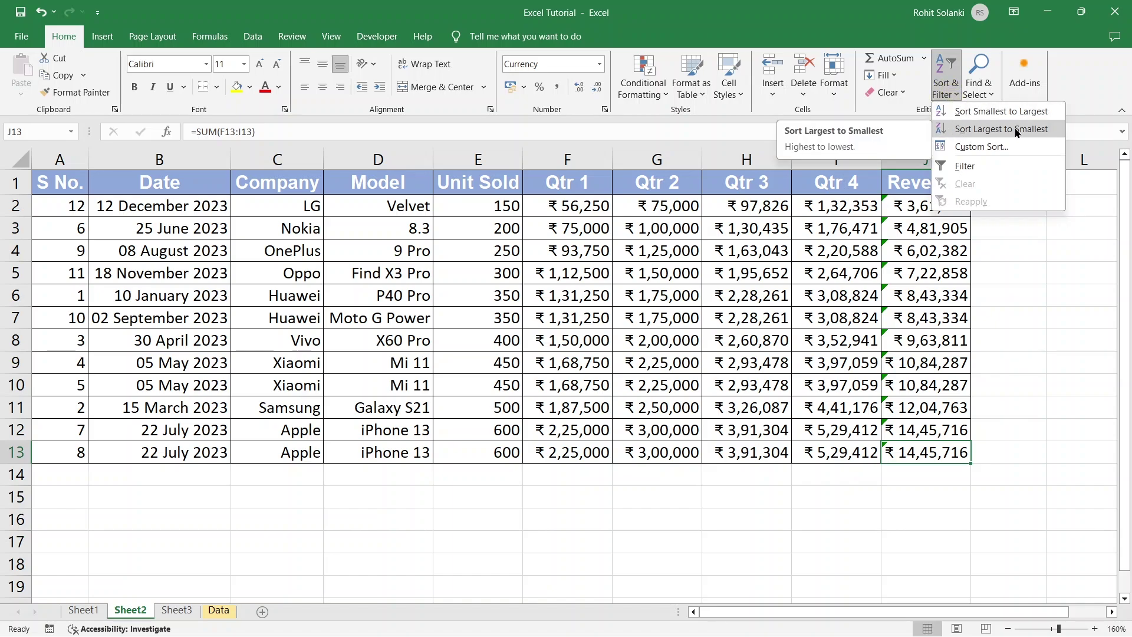
{"action": "left_click", "coordinate": [1031, 137]}
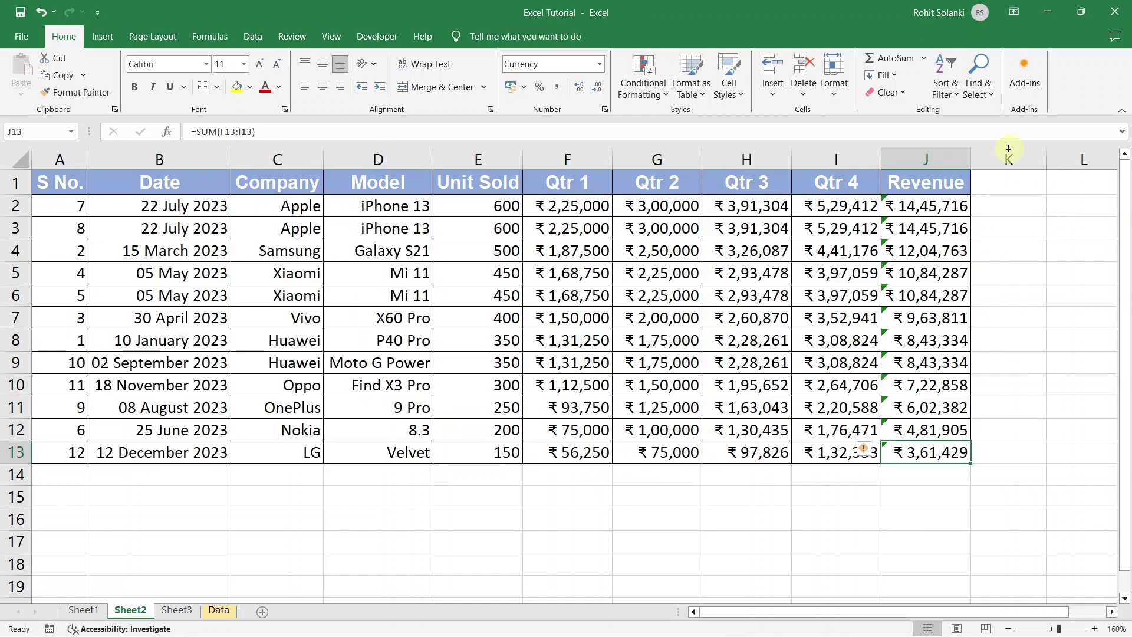
{"action": "left_click", "coordinate": [960, 207]}
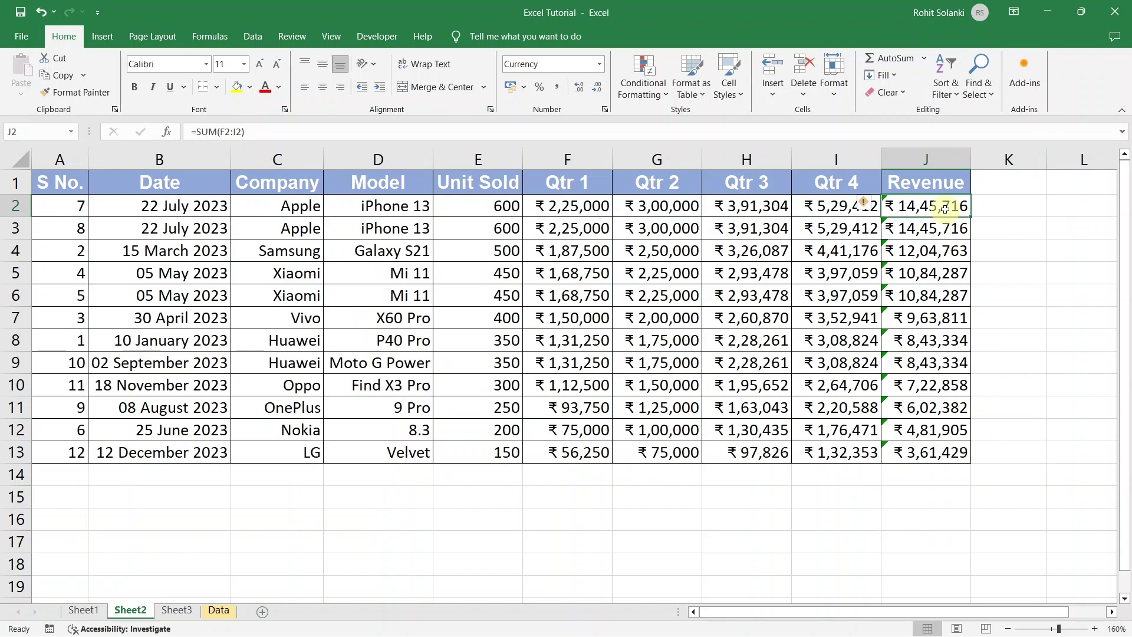
{"action": "left_click", "coordinate": [927, 453]}
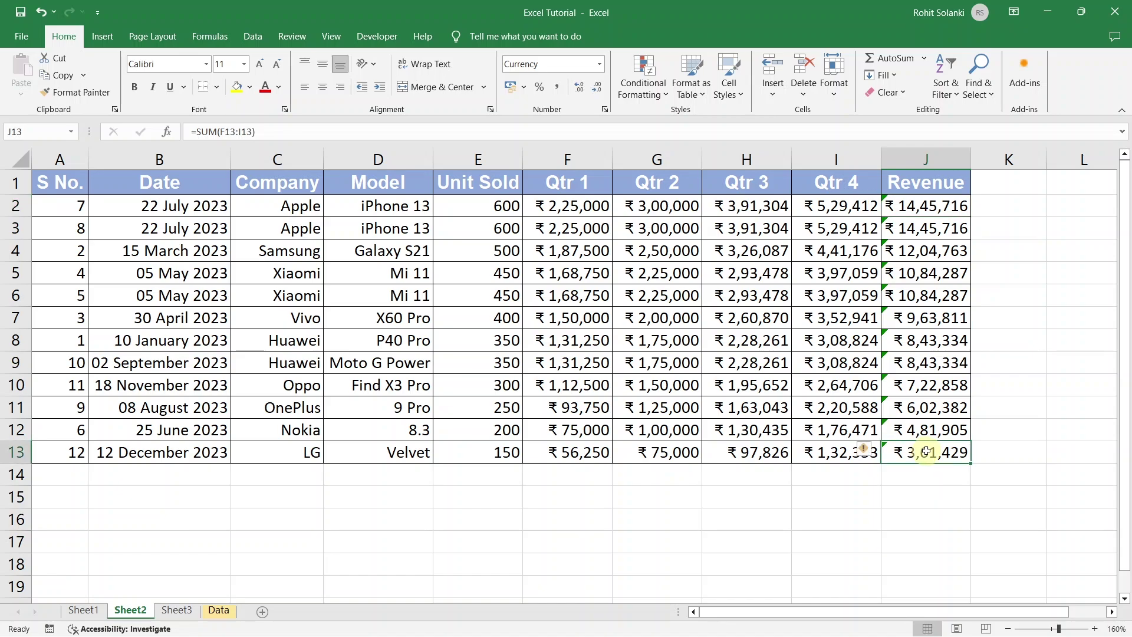
Step: Apply a custom sort to the sales table by Unit Sold, on cell values, in Largest to Smallest order
{"action": "left_click", "coordinate": [950, 85]}
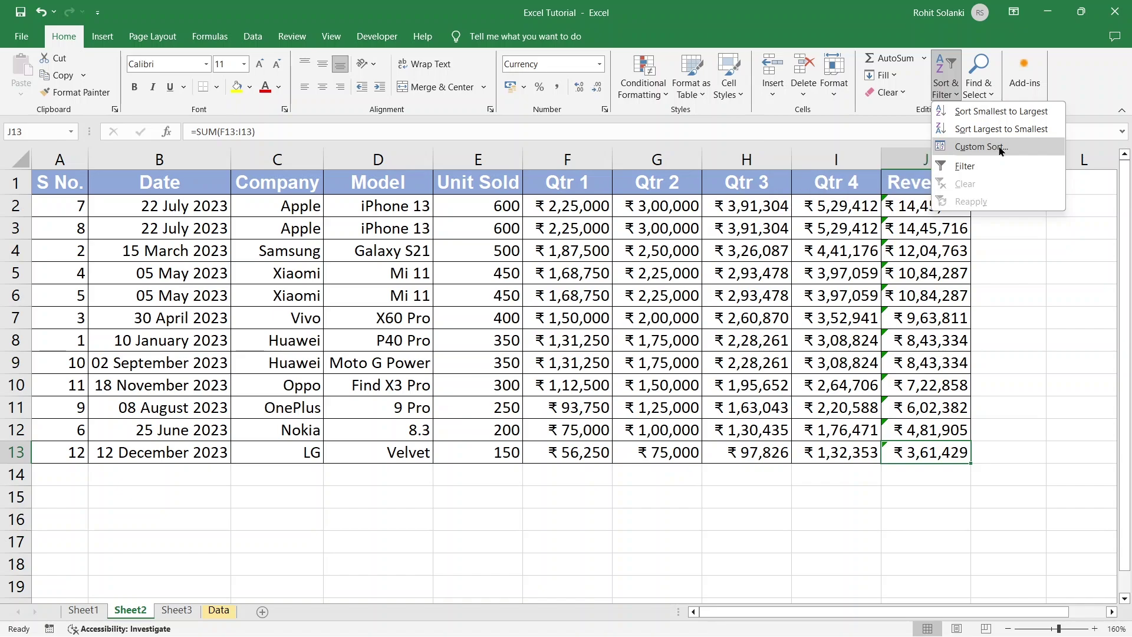
{"action": "left_click", "coordinate": [979, 147]}
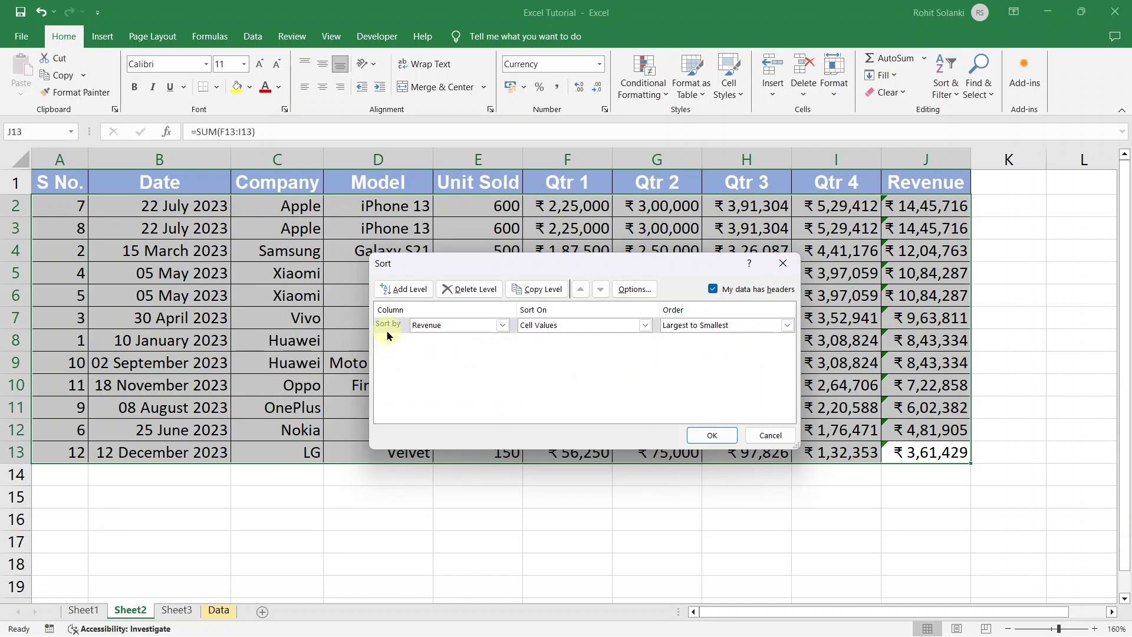
{"action": "left_click", "coordinate": [483, 325]}
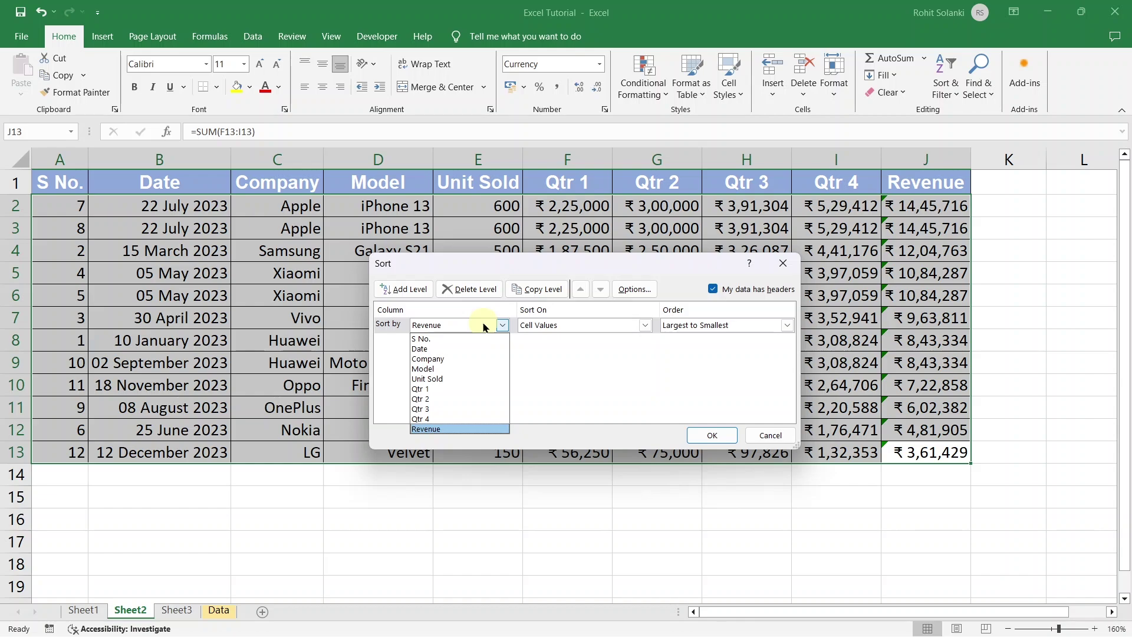
{"action": "left_click", "coordinate": [460, 378]}
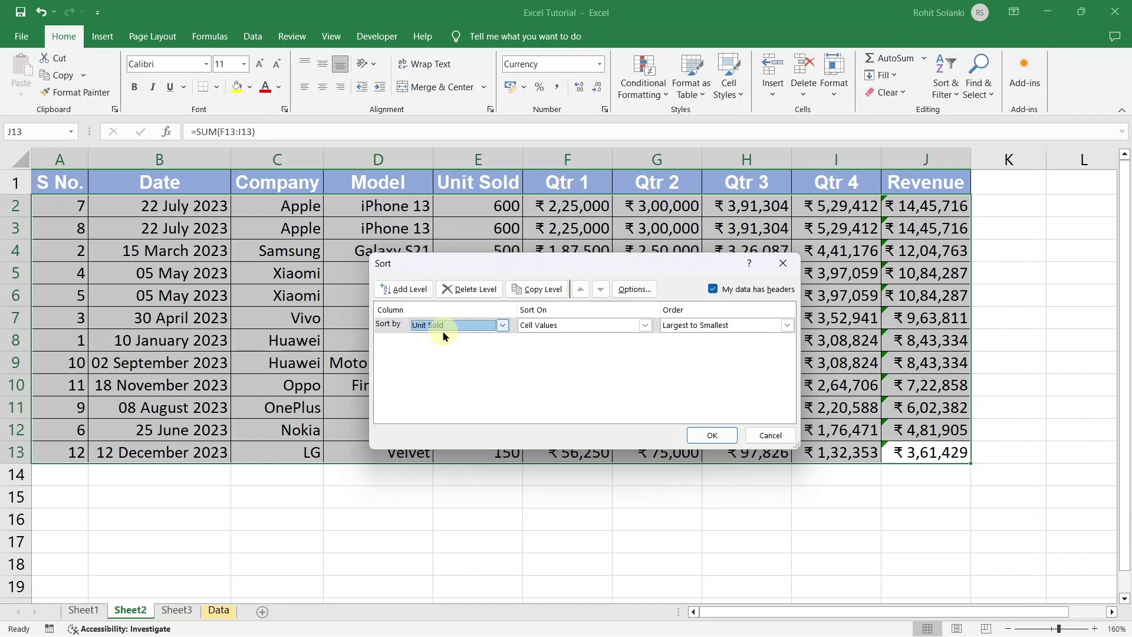
{"action": "left_click", "coordinate": [720, 332]}
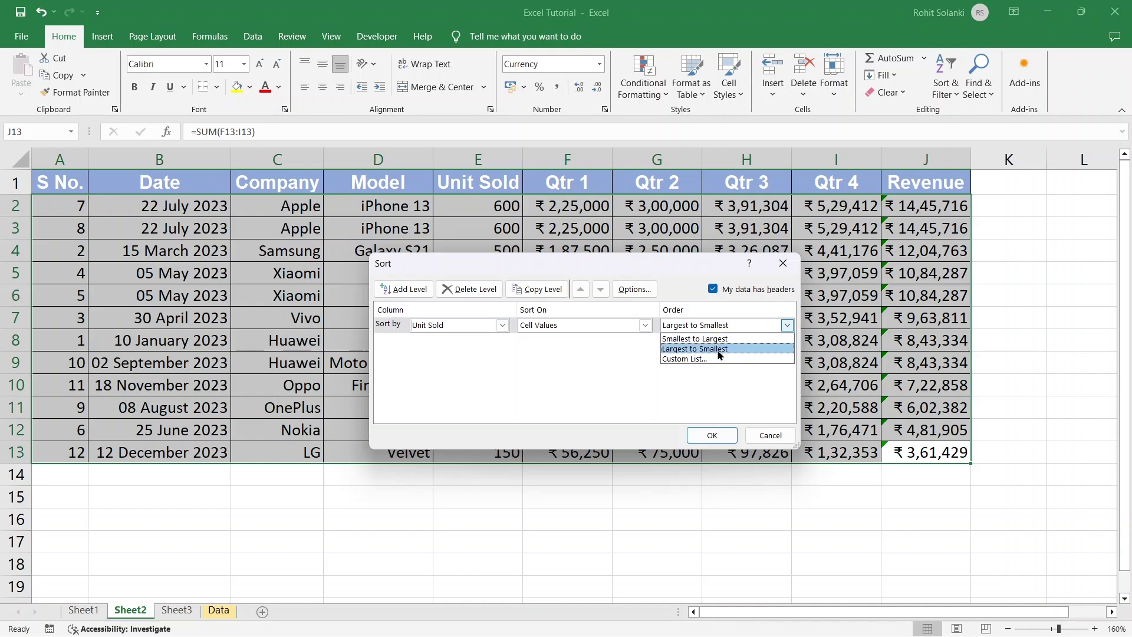
{"action": "left_click", "coordinate": [718, 350]}
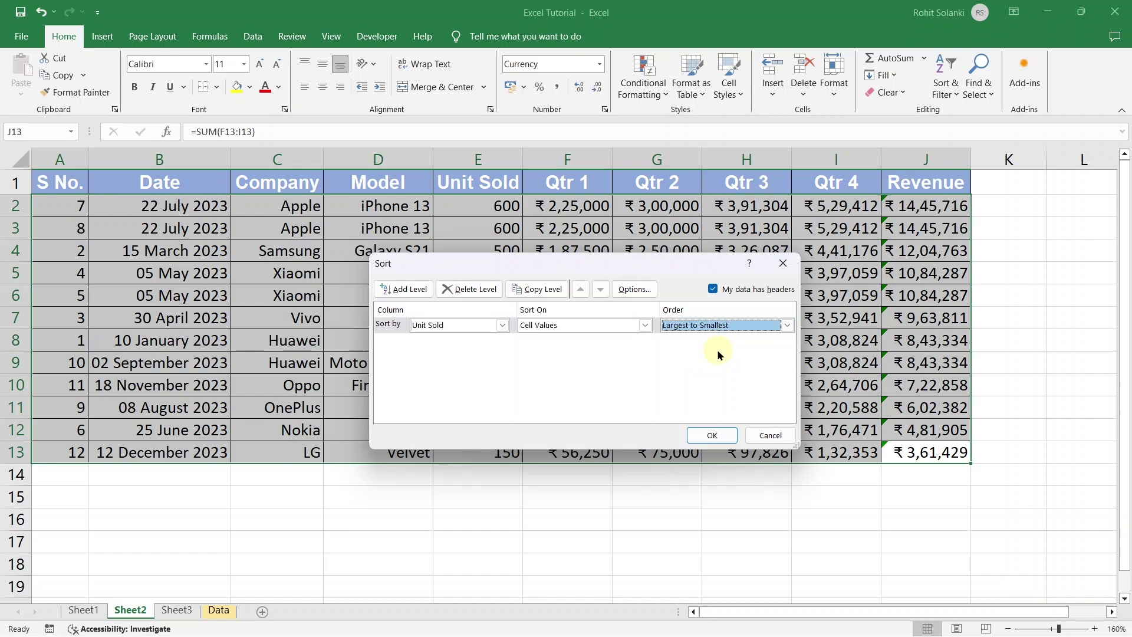
{"action": "left_click", "coordinate": [699, 431]}
{"action": "left_click", "coordinate": [480, 298]}
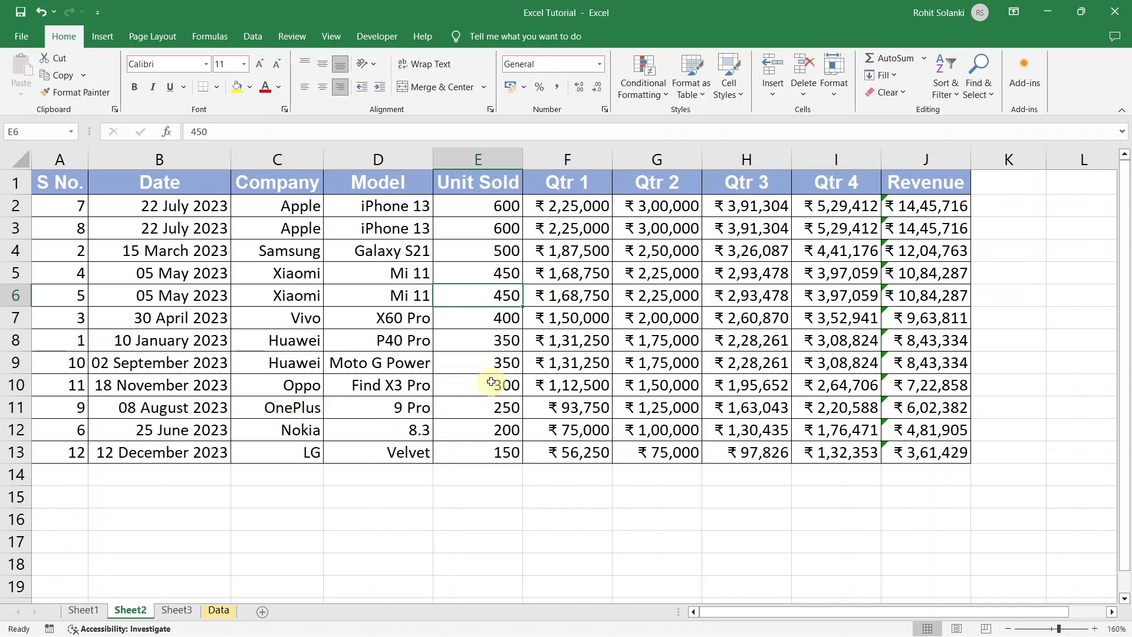
Step: Turn on filters for the table headers and filter Unit Sold to show only rows greater than 400
{"action": "left_click", "coordinate": [942, 95]}
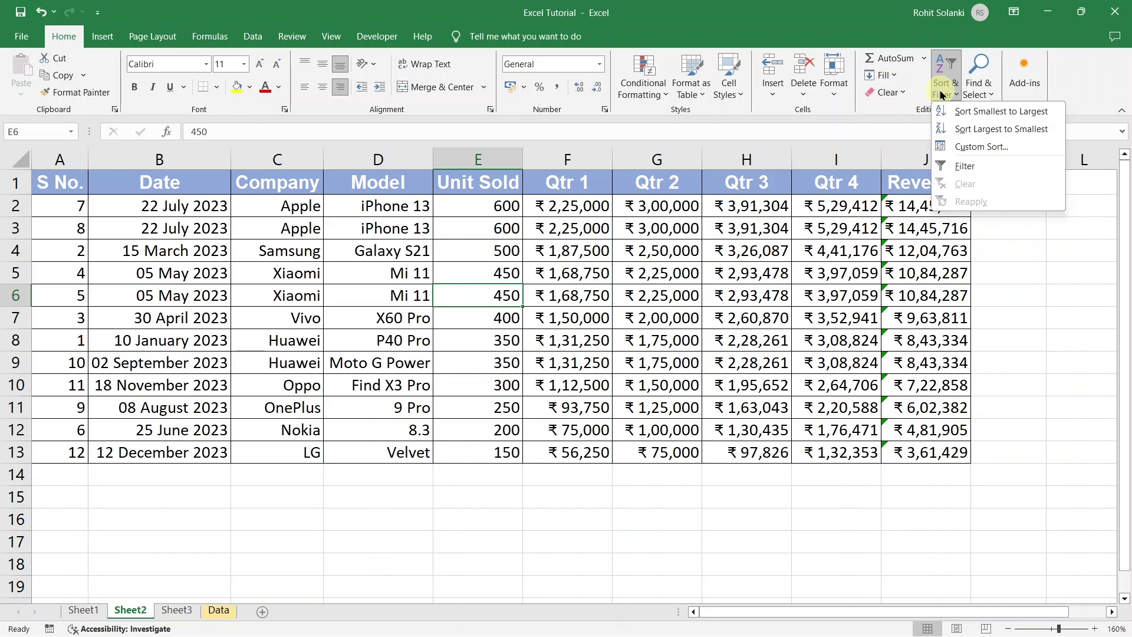
{"action": "left_click", "coordinate": [970, 165]}
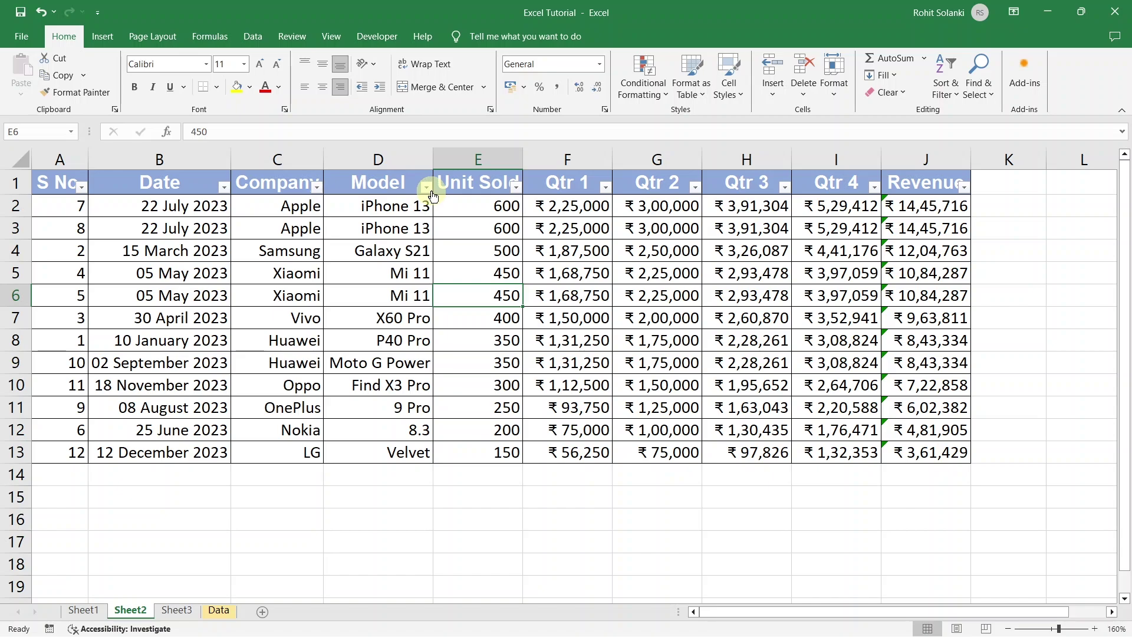
{"action": "left_click", "coordinate": [517, 188]}
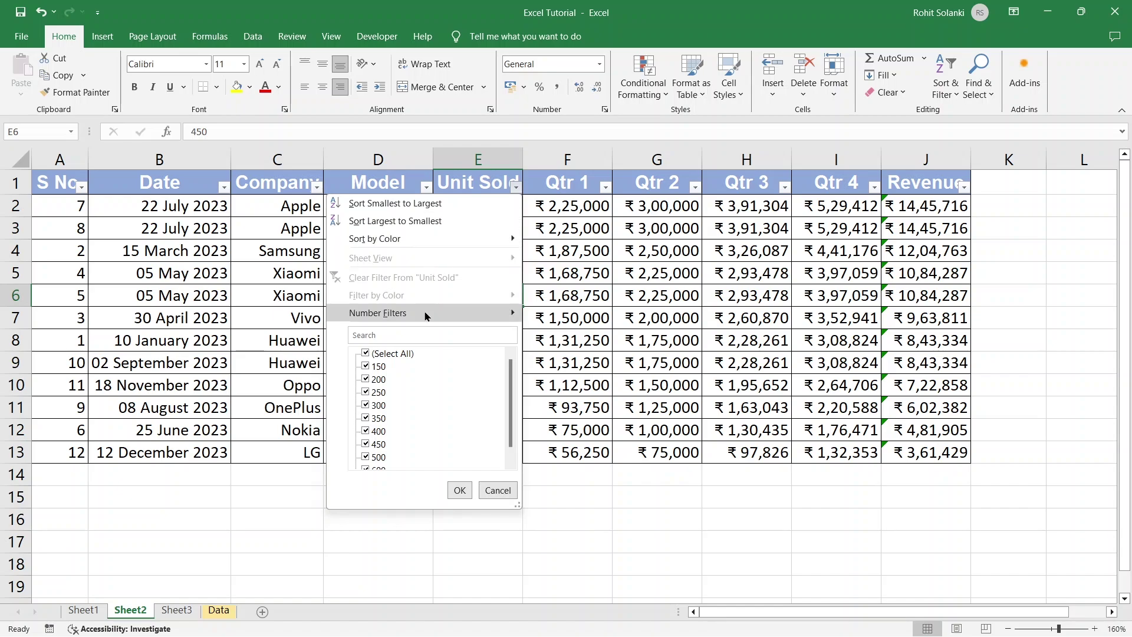
{"action": "mouse_move", "coordinate": [426, 316]}
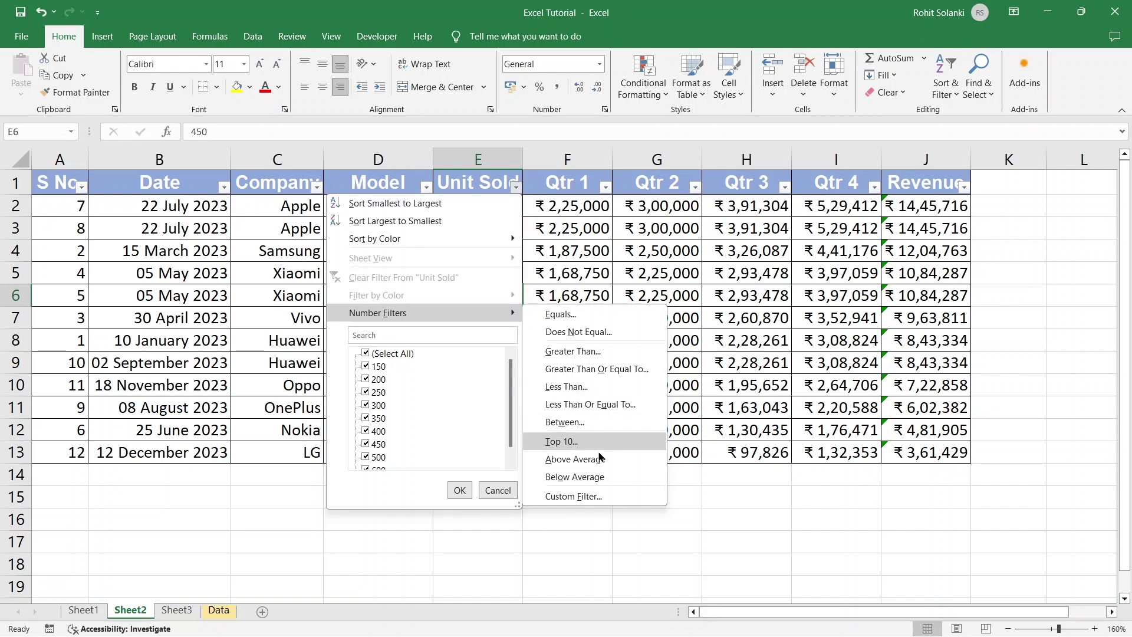
{"action": "left_click", "coordinate": [593, 353]}
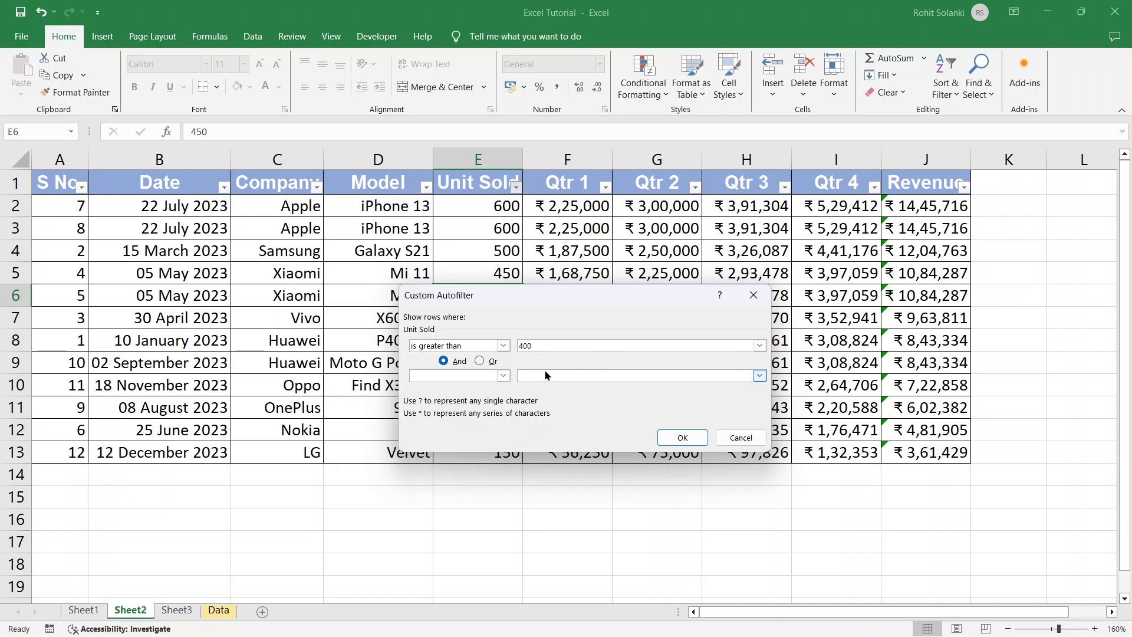
{"action": "left_click", "coordinate": [672, 439]}
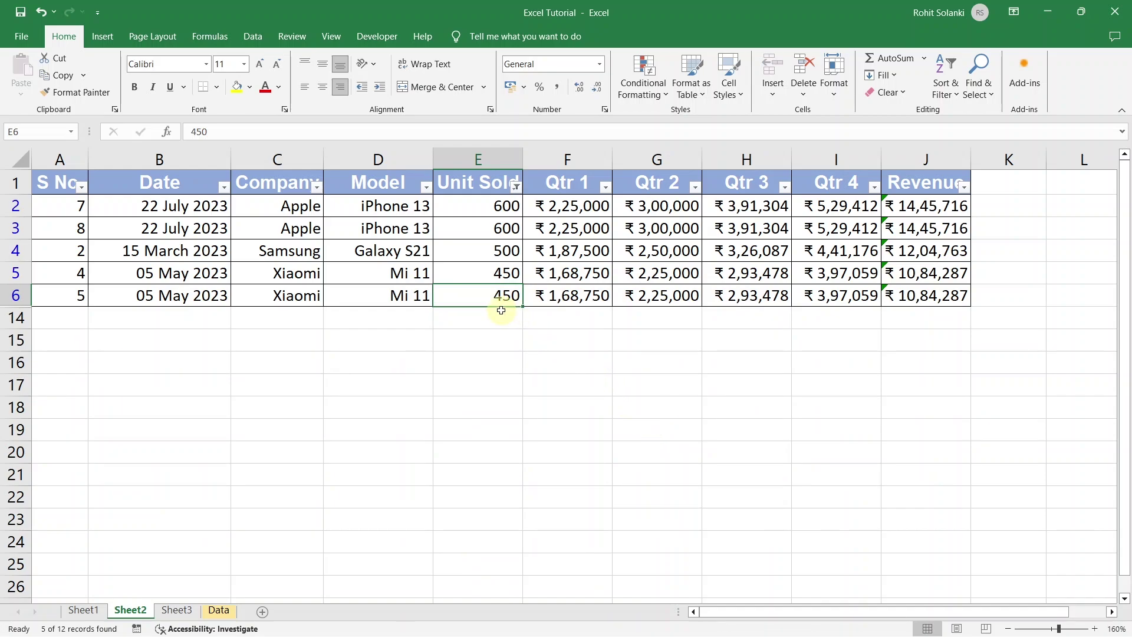
Step: Clear the filter from the Unit Sold column so that all records are shown
{"action": "left_click_drag", "start_coordinate": [494, 293], "coordinate": [472, 210]}
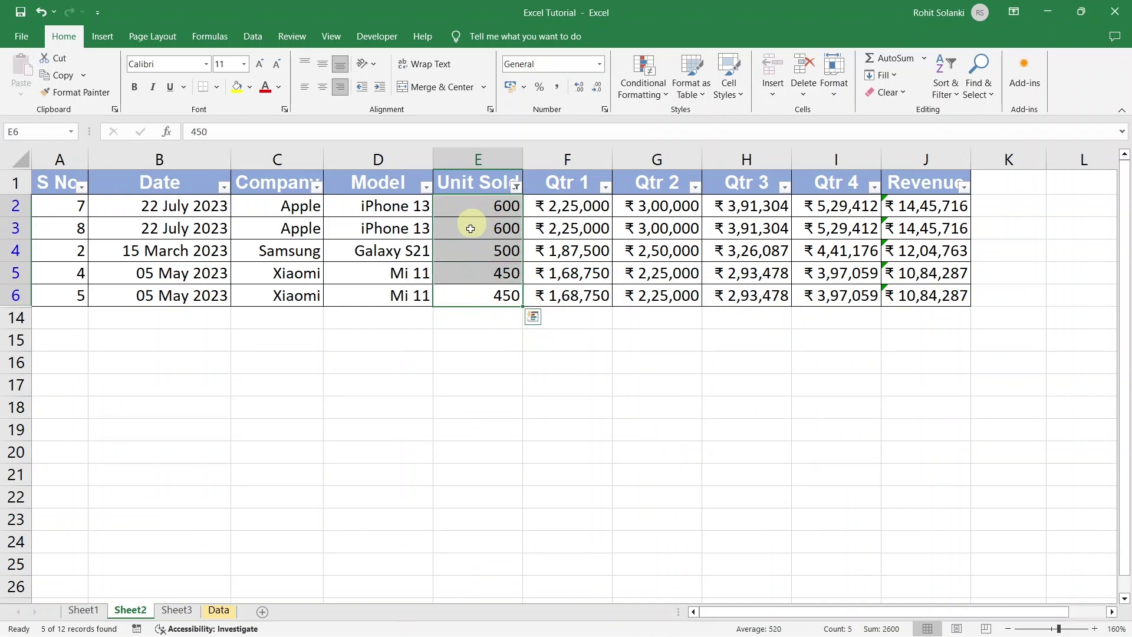
{"action": "left_click", "coordinate": [469, 296]}
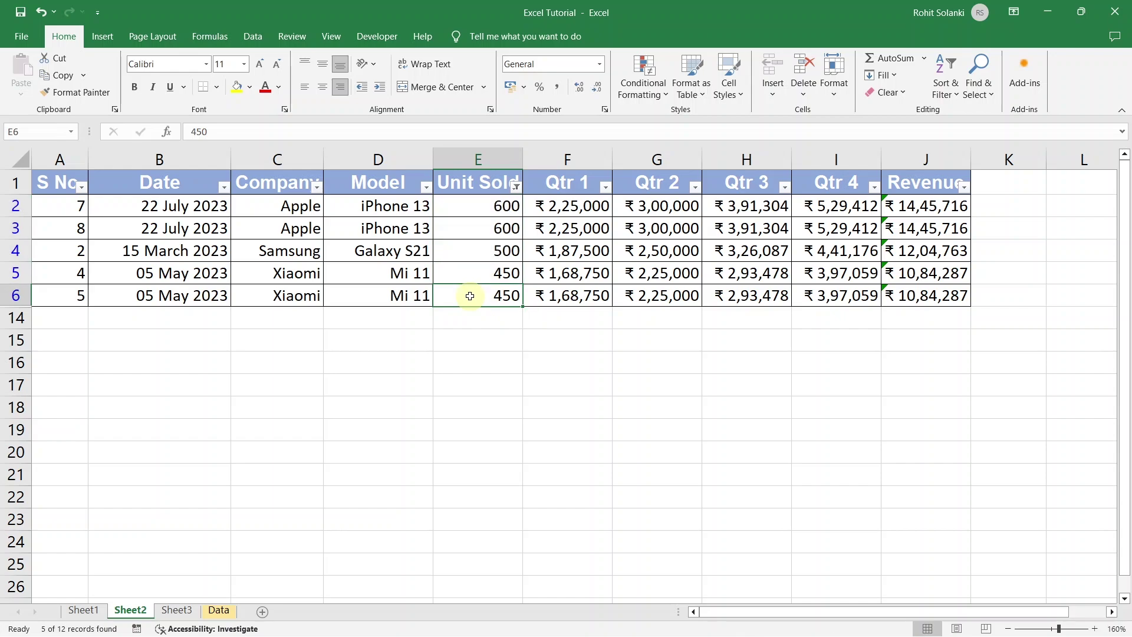
{"action": "left_click", "coordinate": [515, 187]}
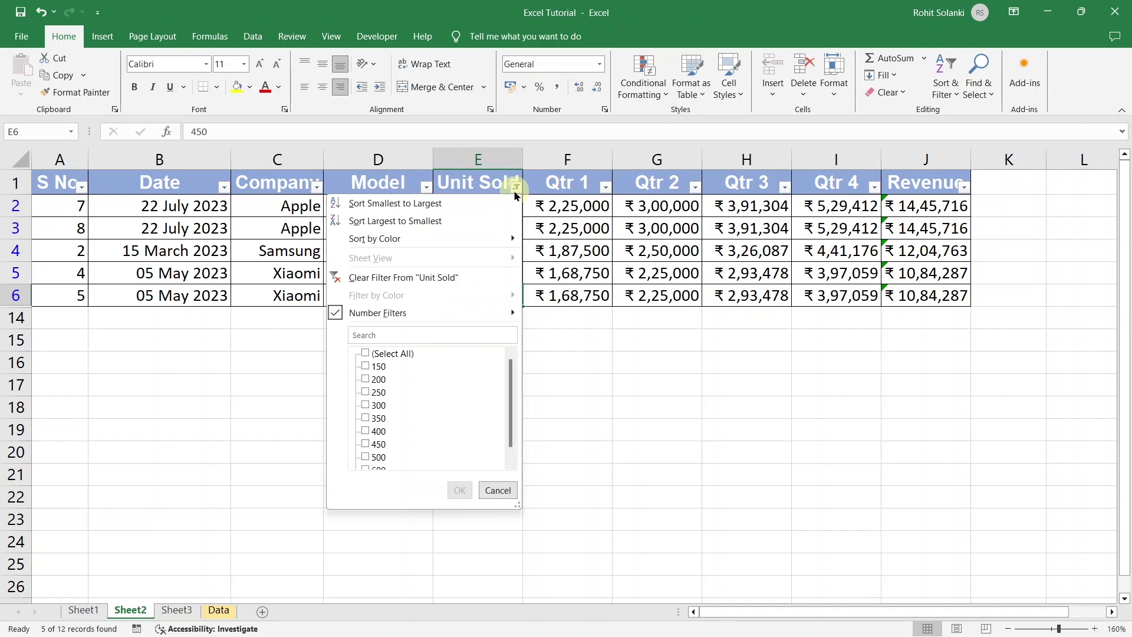
{"action": "left_click", "coordinate": [456, 279]}
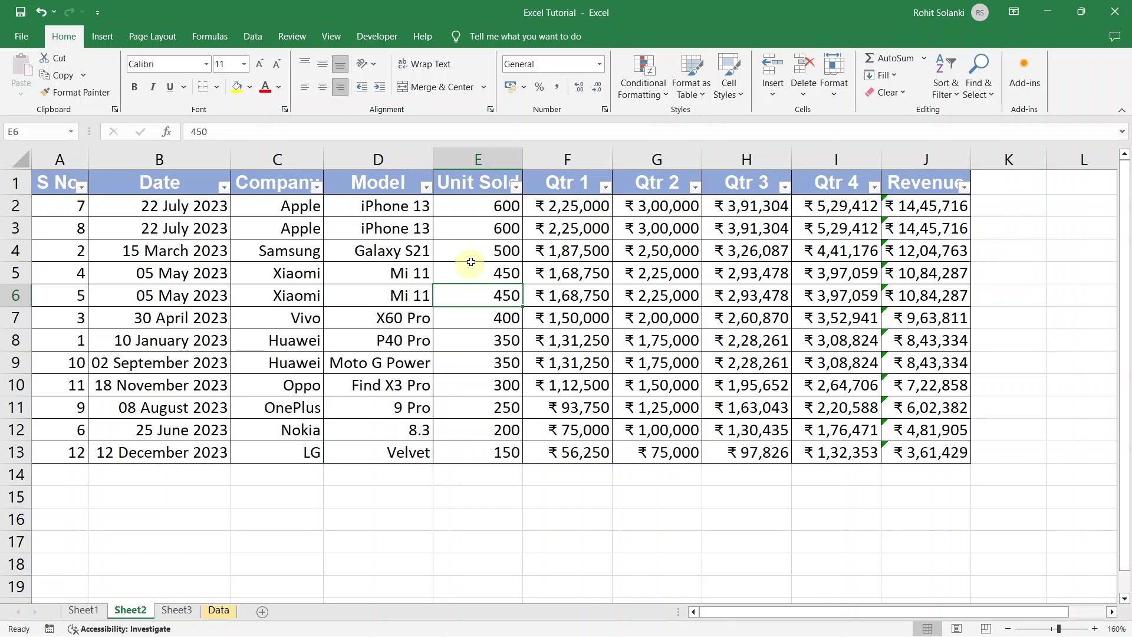
{"action": "left_click", "coordinate": [515, 186]}
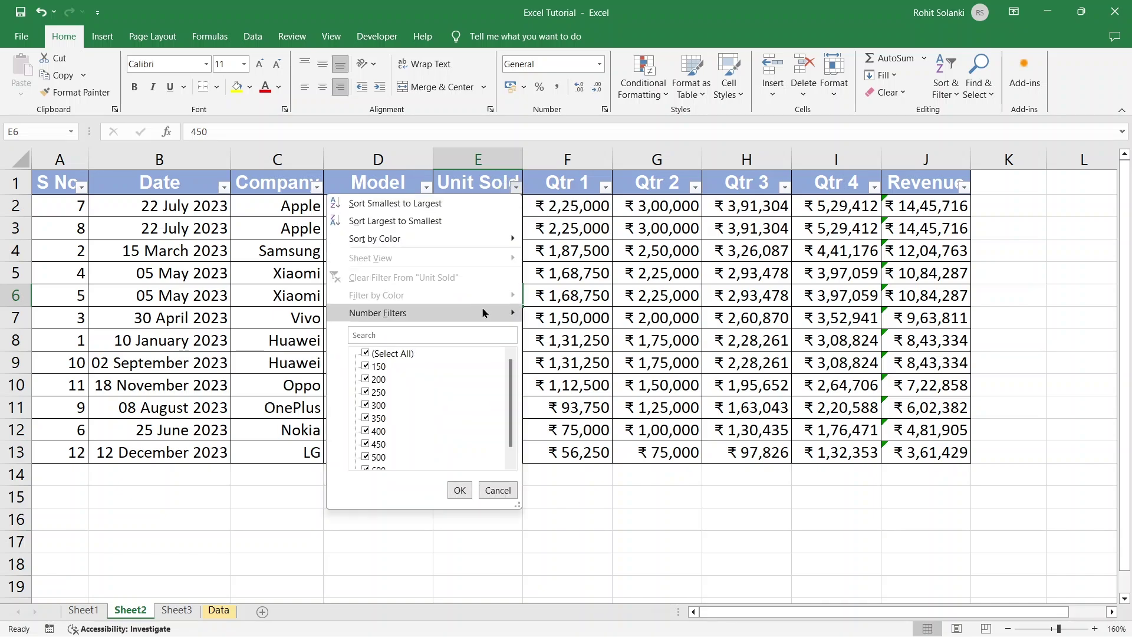
{"action": "mouse_move", "coordinate": [525, 314]}
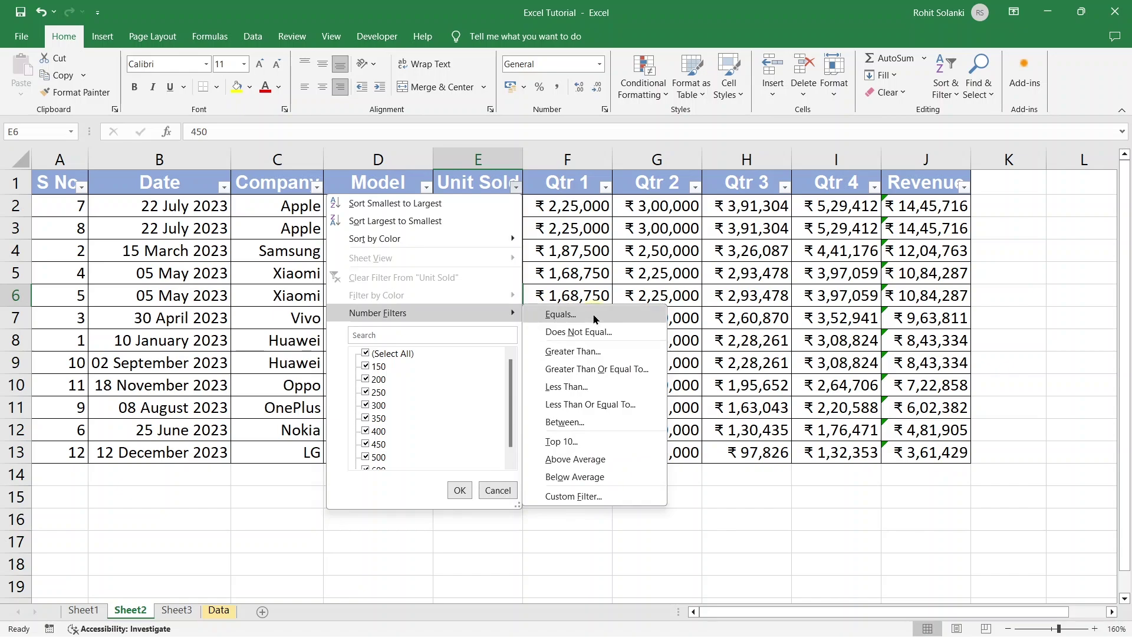
{"action": "left_click", "coordinate": [555, 272]}
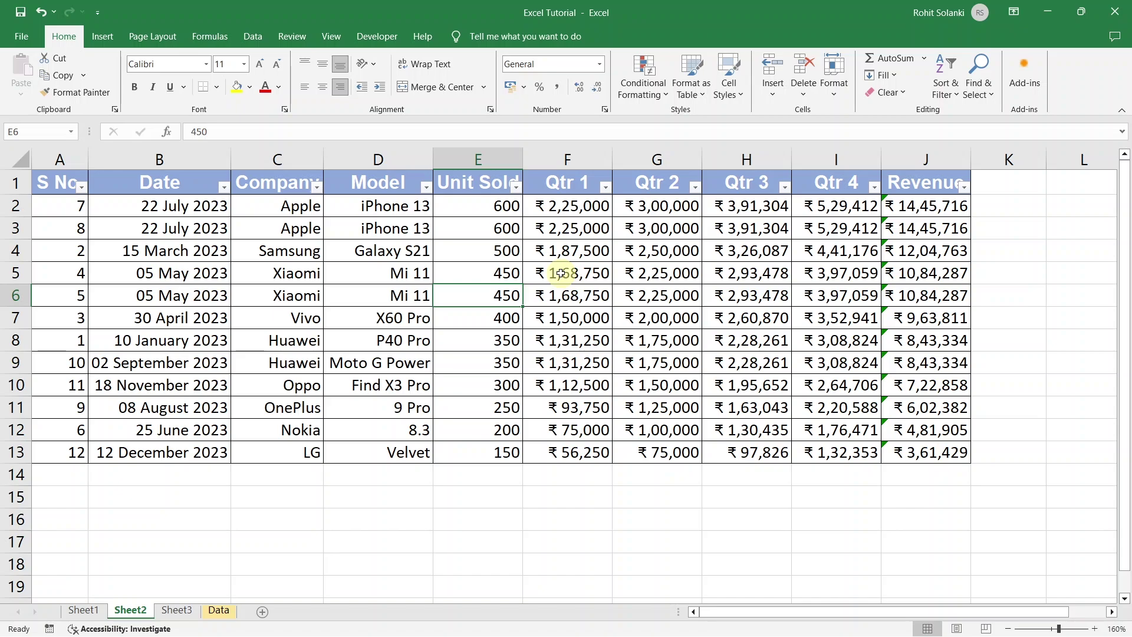
Step: Apply the green-yellow-red color scale to the Revenue values in J2:J13
{"action": "left_click", "coordinate": [914, 188]}
{"action": "left_click_drag", "start_coordinate": [910, 204], "coordinate": [919, 454]}
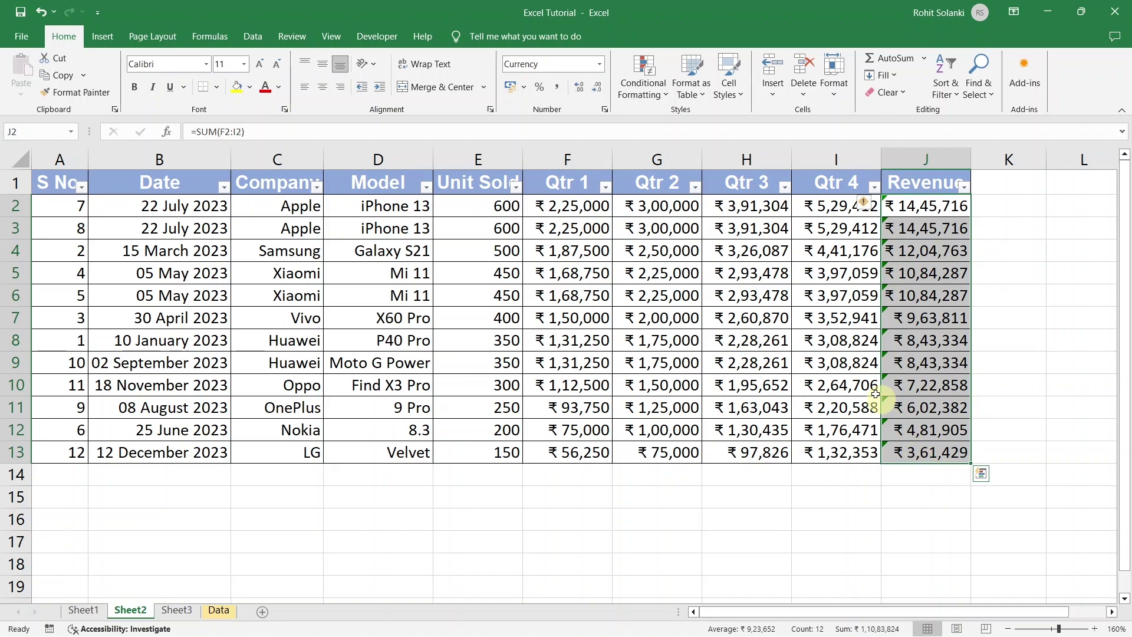
{"action": "left_click", "coordinate": [652, 98]}
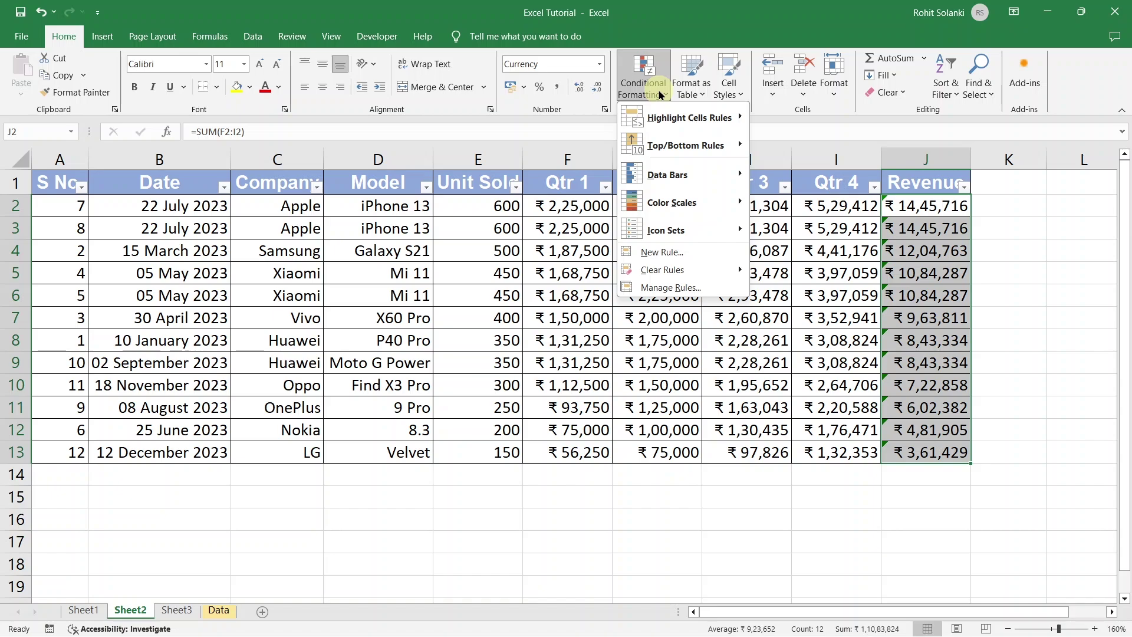
{"action": "mouse_move", "coordinate": [679, 207]}
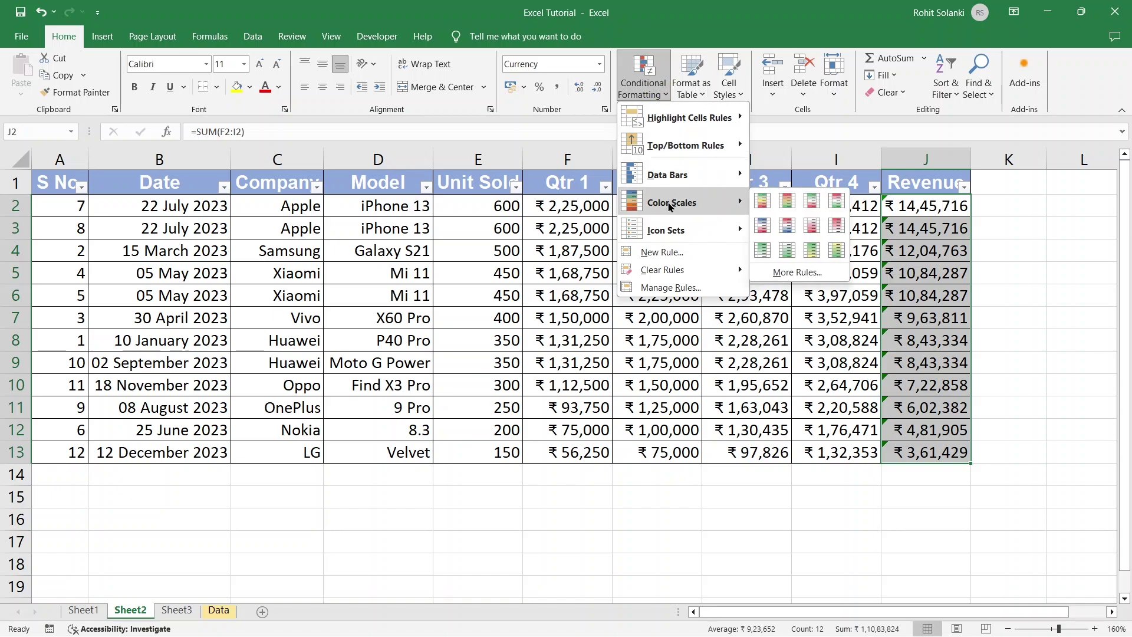
{"action": "left_click", "coordinate": [763, 202]}
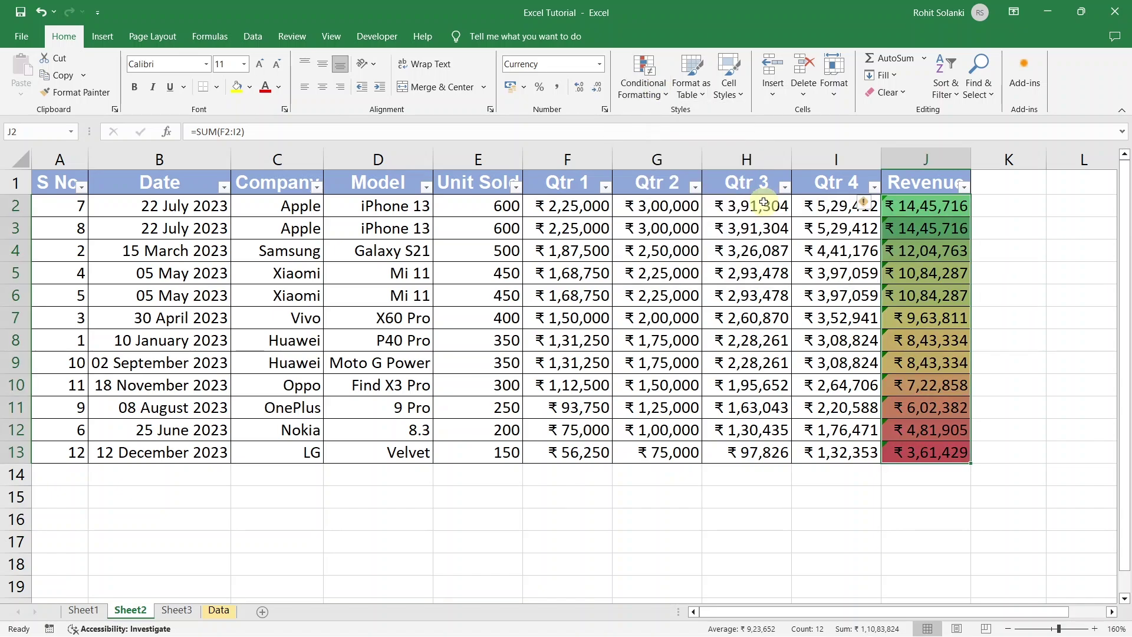
{"action": "left_click", "coordinate": [944, 207]}
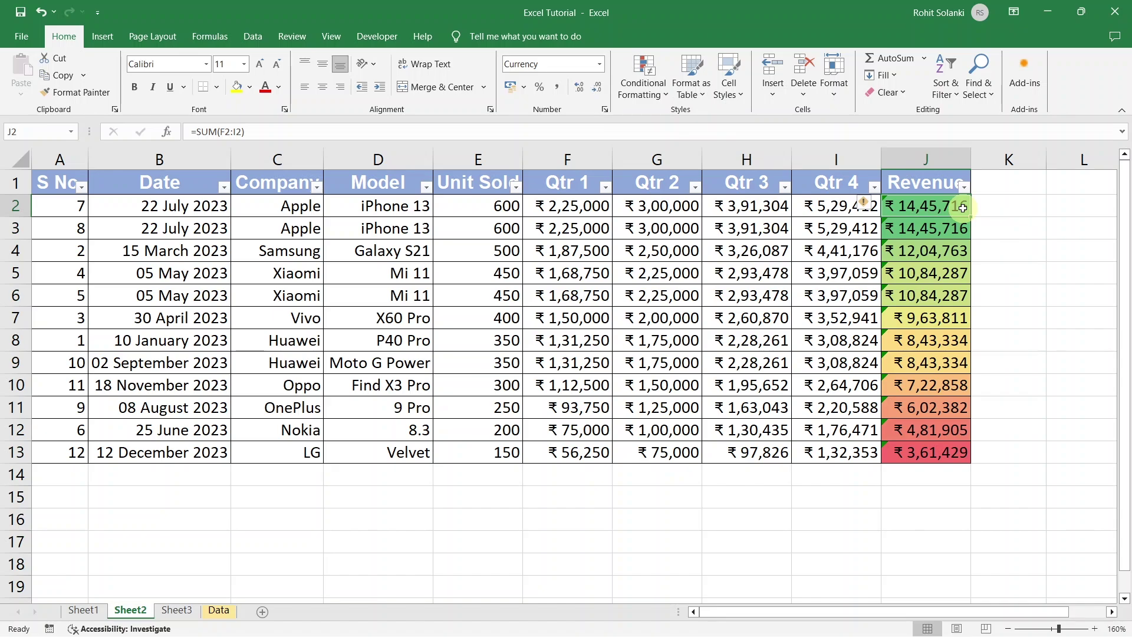
Step: Clear the conditional formatting rules from the selected Revenue cells J2:J13
{"action": "left_click", "coordinate": [940, 226]}
{"action": "left_click_drag", "start_coordinate": [942, 255], "coordinate": [947, 453]}
{"action": "left_click", "coordinate": [947, 453]}
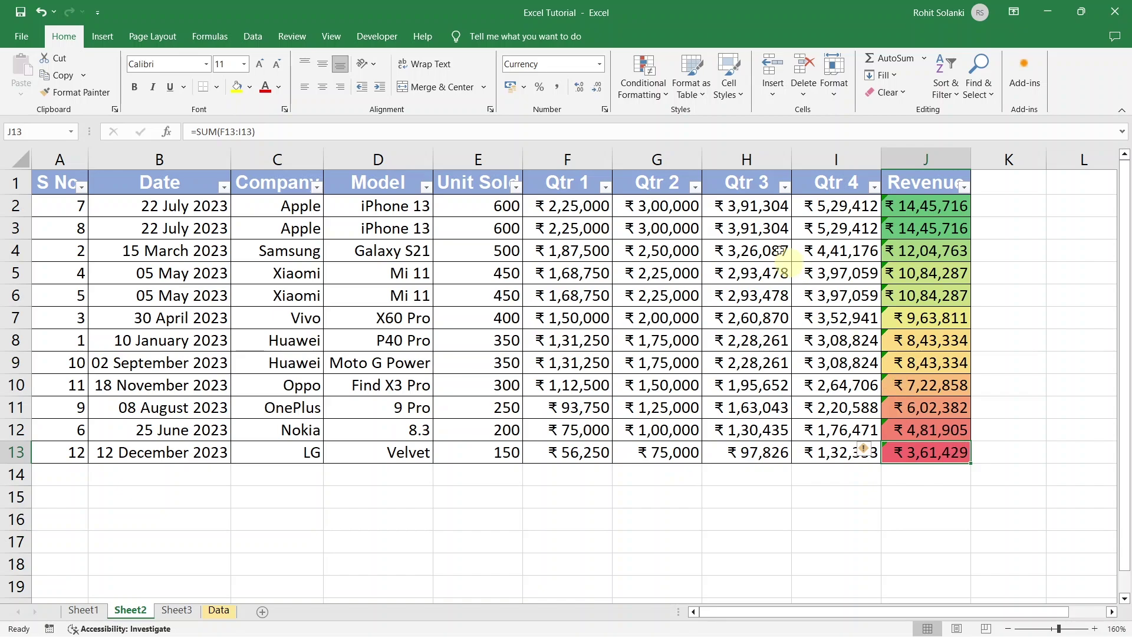
{"action": "left_click", "coordinate": [662, 93]}
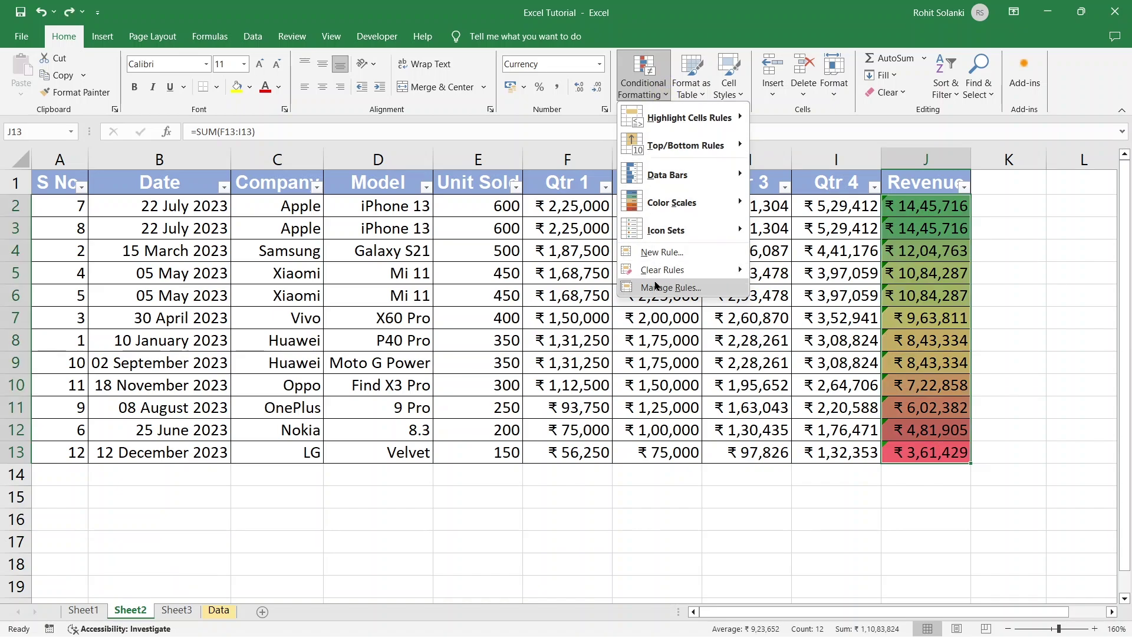
{"action": "mouse_move", "coordinate": [654, 278]}
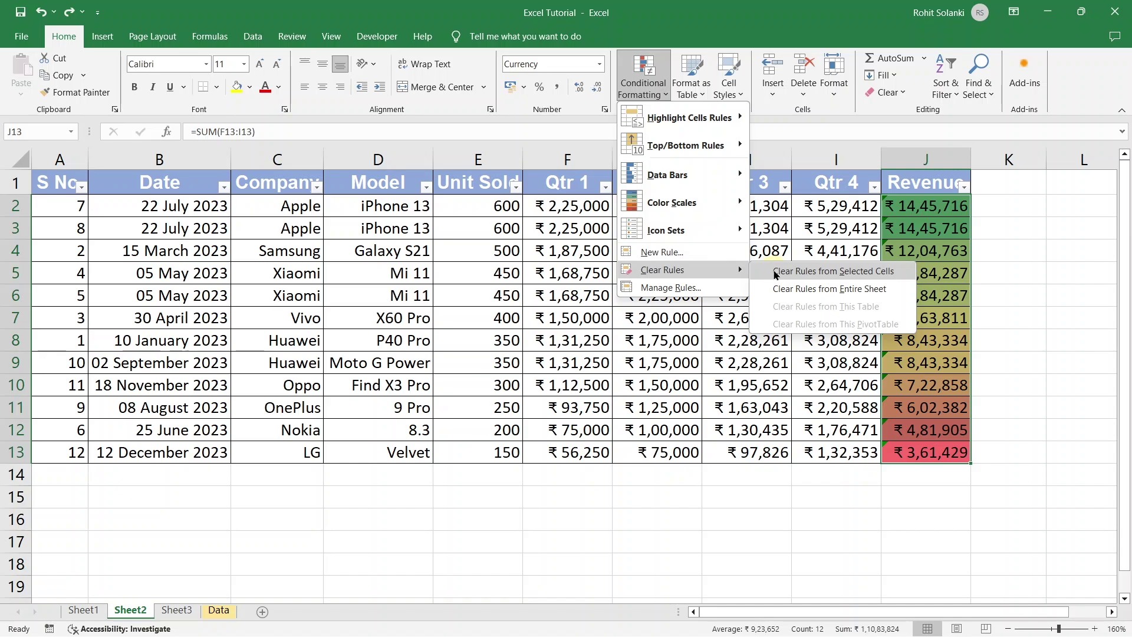
{"action": "left_click", "coordinate": [775, 274]}
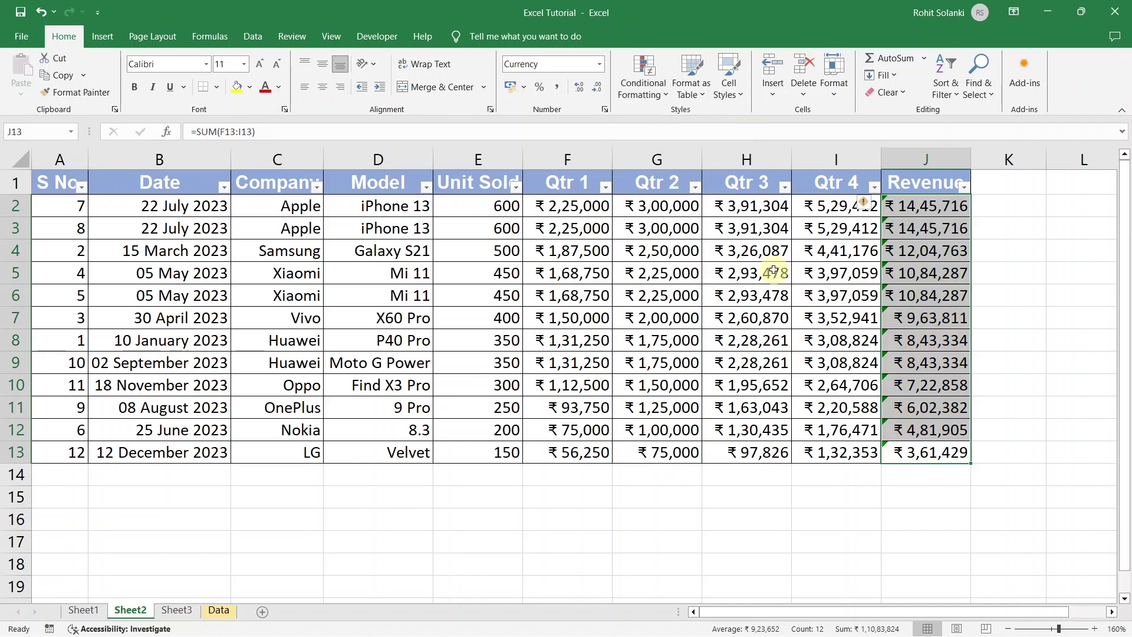
{"action": "left_click", "coordinate": [929, 424]}
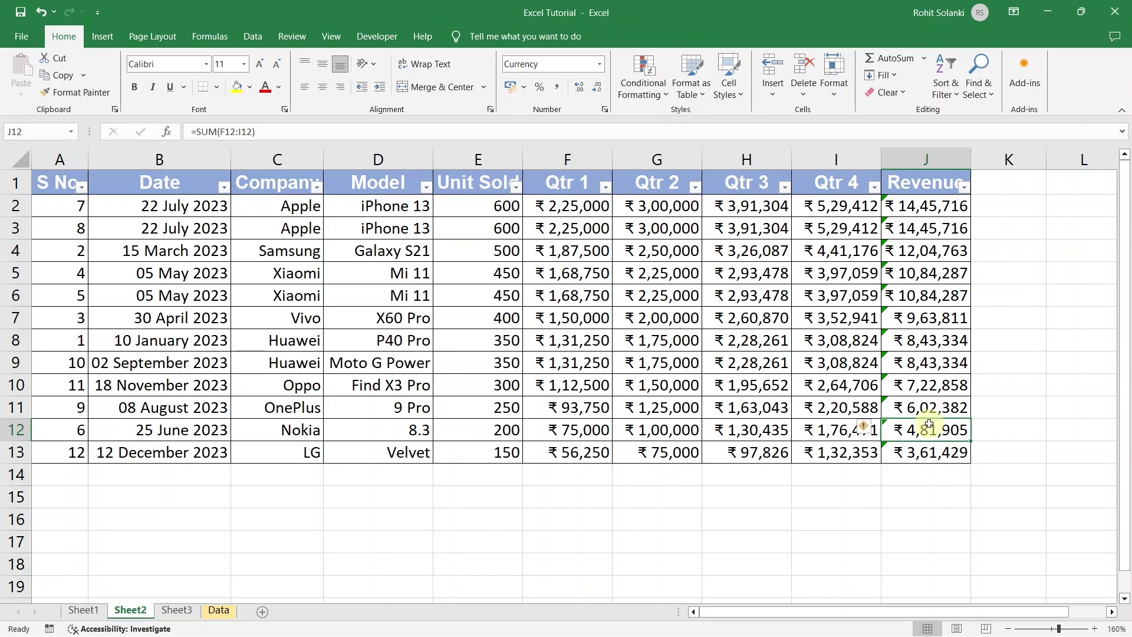
Step: Apply blue gradient data bars to the Revenue values in J2:J13
{"action": "left_click_drag", "start_coordinate": [924, 208], "coordinate": [930, 455]}
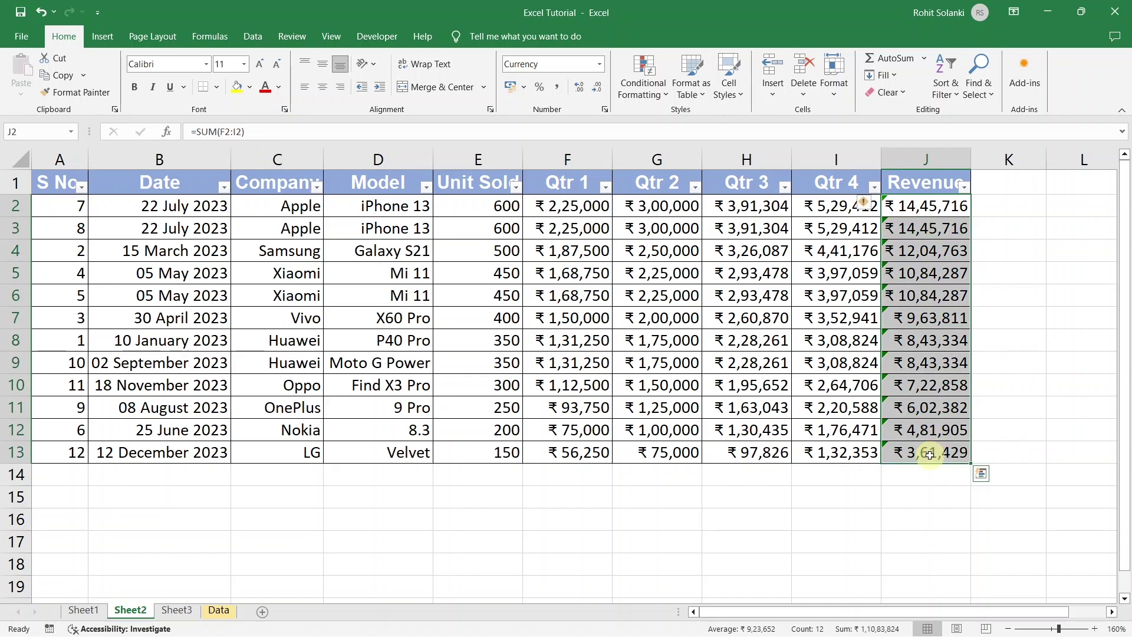
{"action": "left_click", "coordinate": [652, 93]}
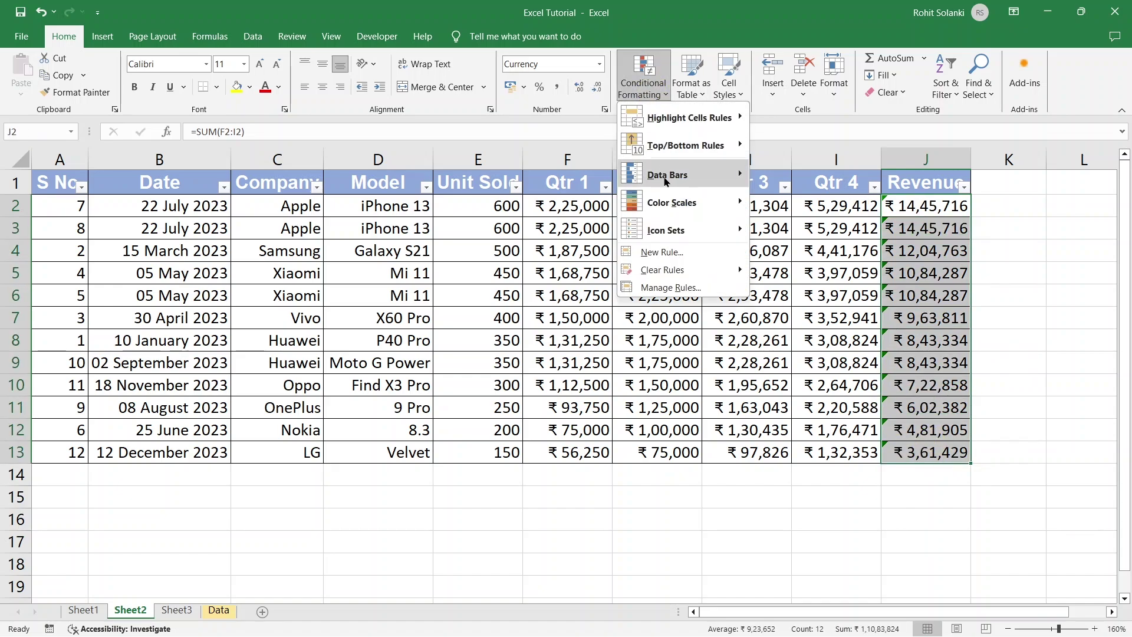
{"action": "mouse_move", "coordinate": [738, 171]}
{"action": "left_click", "coordinate": [762, 190]}
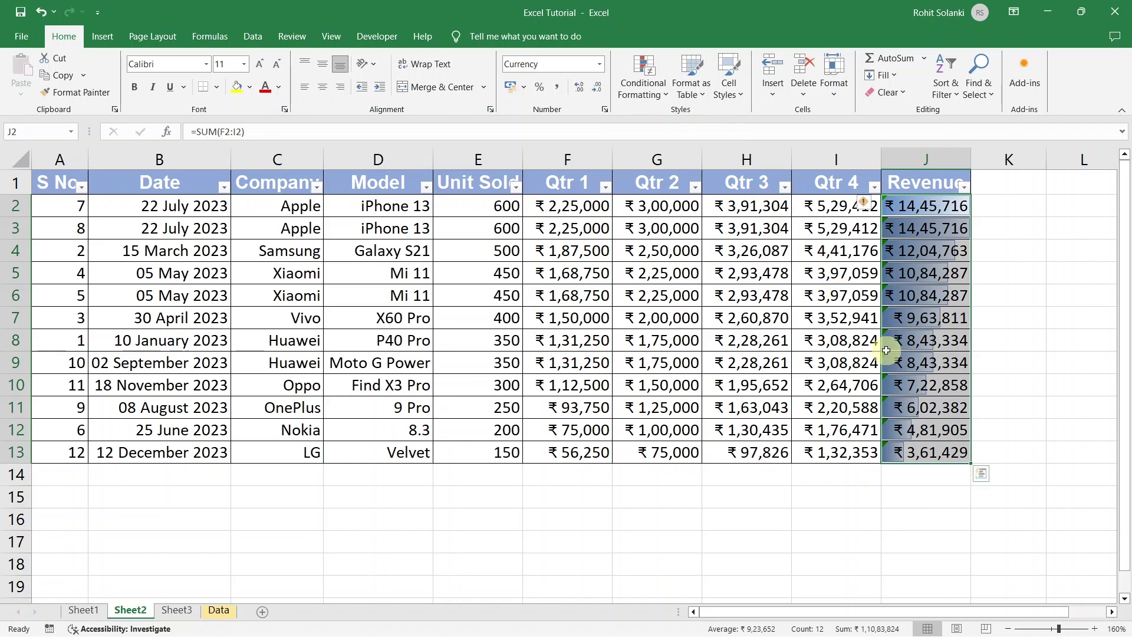
{"action": "left_click", "coordinate": [932, 420]}
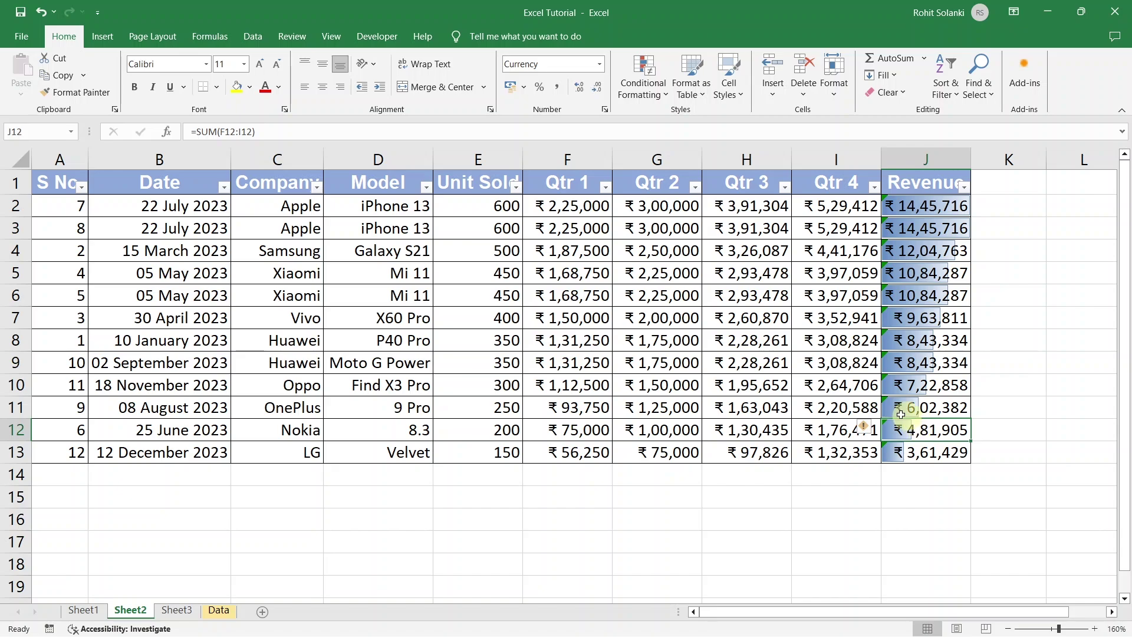
Step: Insert a comment on the Galaxy S21 cell D4 reading "This model has been discontinued."
{"action": "left_click_drag", "start_coordinate": [311, 250], "coordinate": [356, 252]}
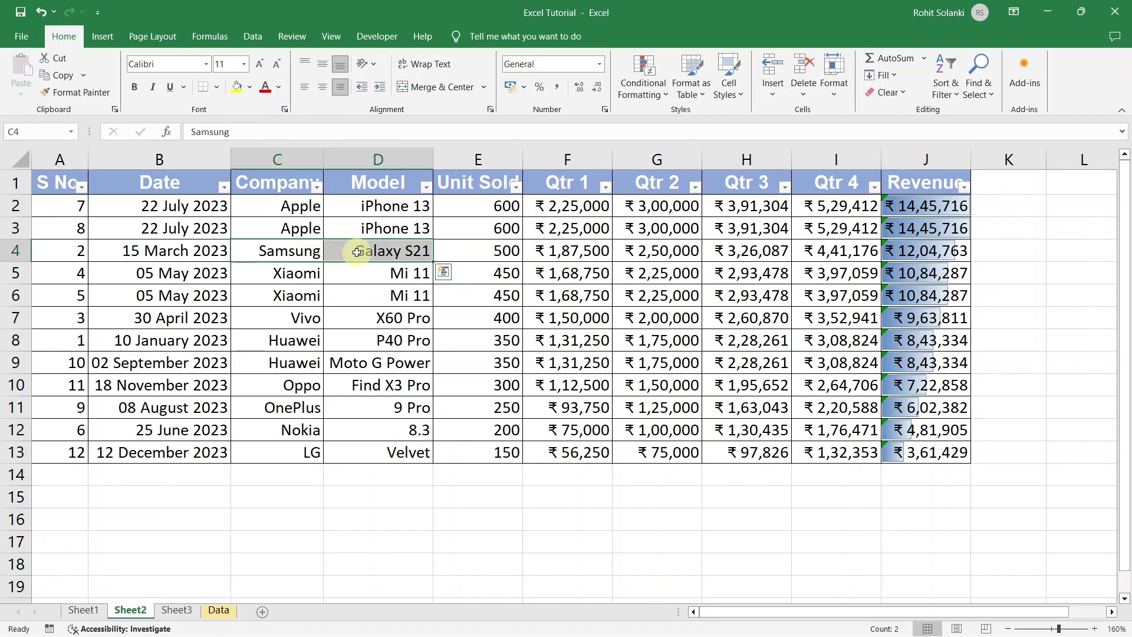
{"action": "left_click", "coordinate": [413, 250]}
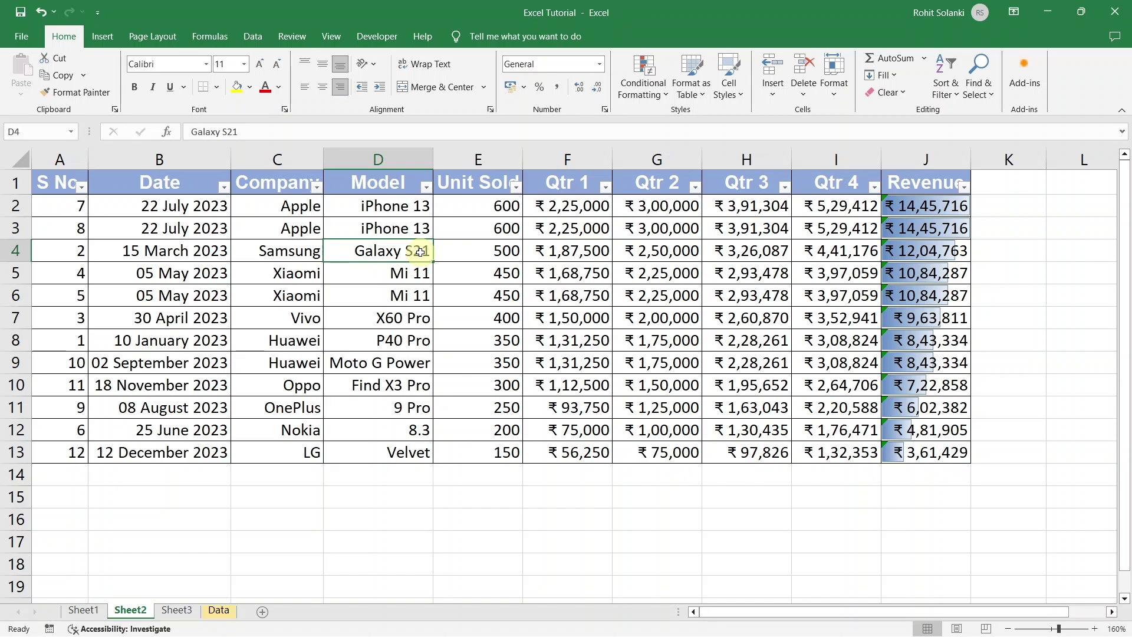
{"action": "right_click", "coordinate": [417, 256]}
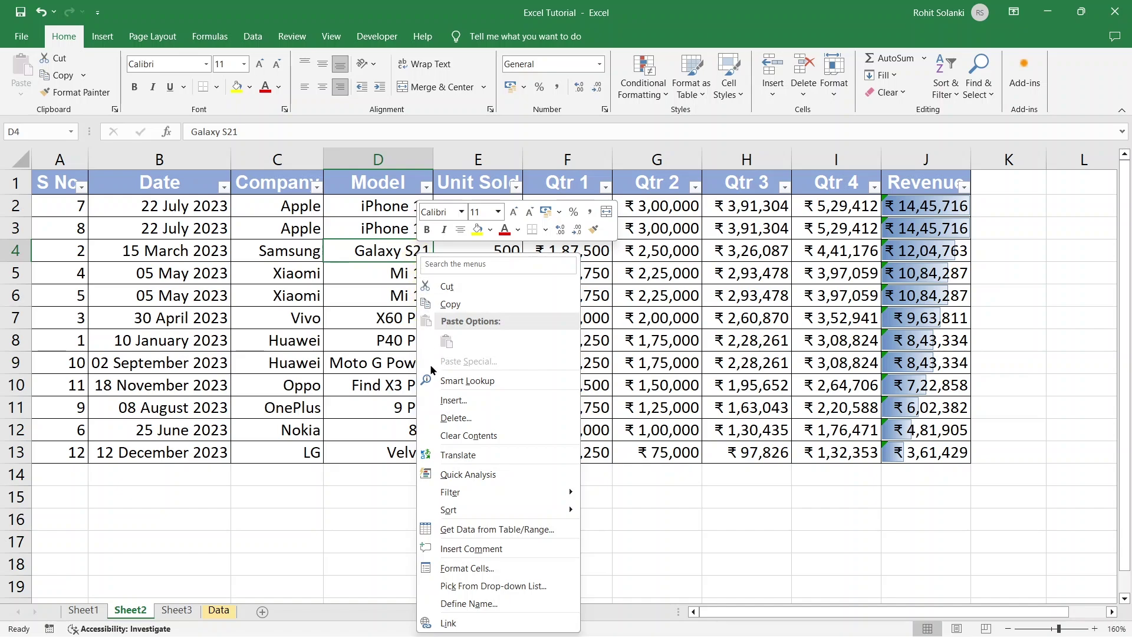
{"action": "left_click", "coordinate": [499, 551]}
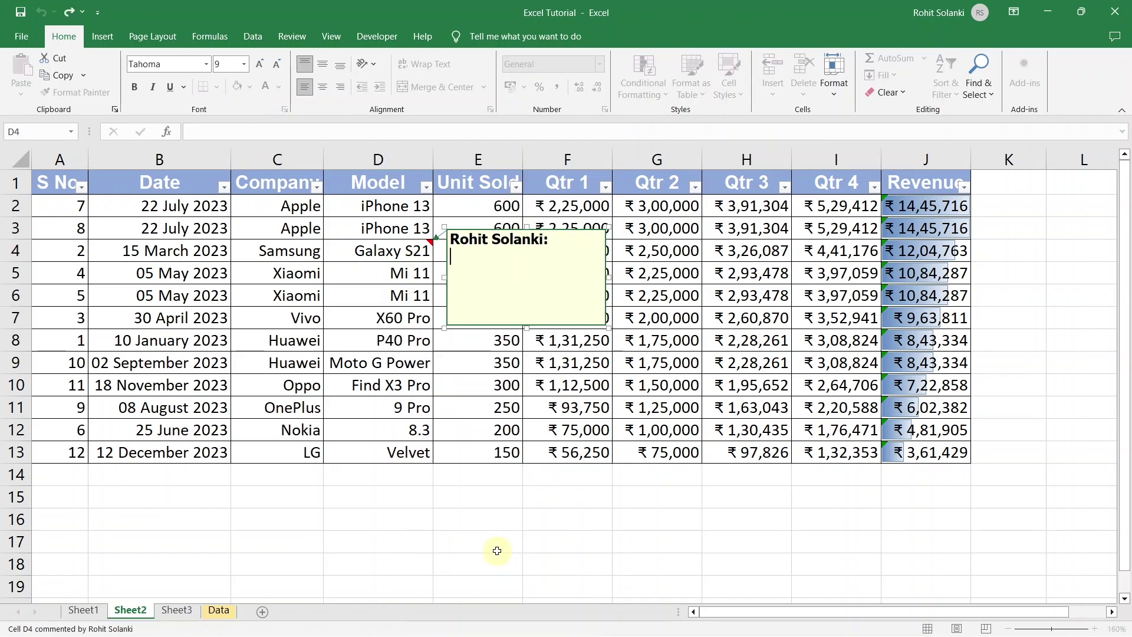
{"action": "type", "text": "This model has "}
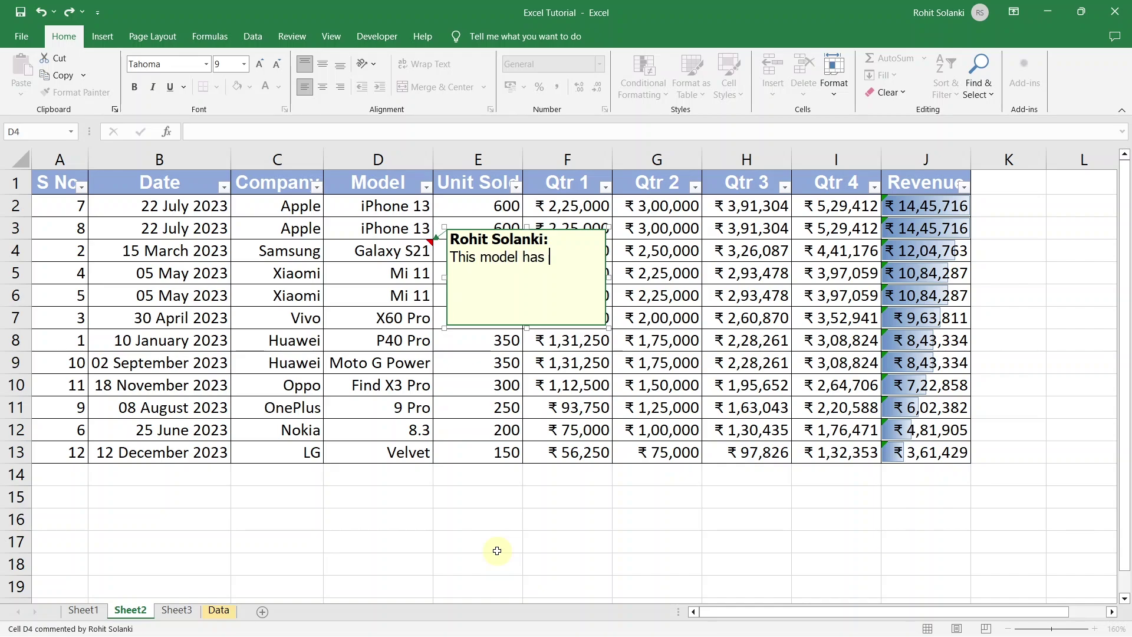
{"action": "type", "text": "been discontinued"}
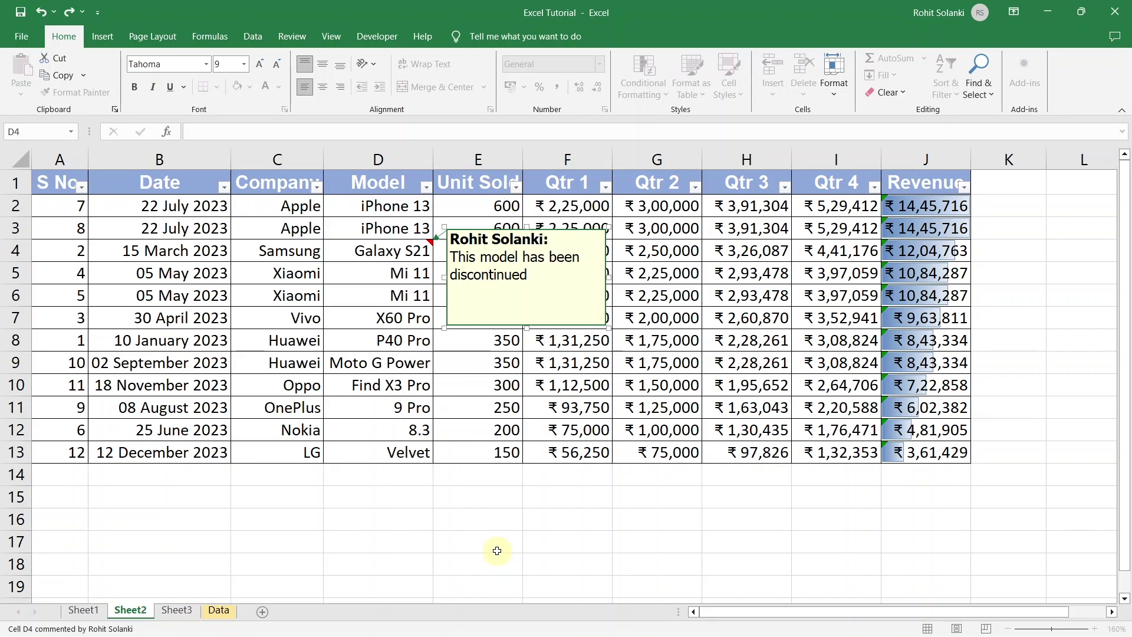
{"action": "type", "text": "."}
{"action": "left_click", "coordinate": [387, 293]}
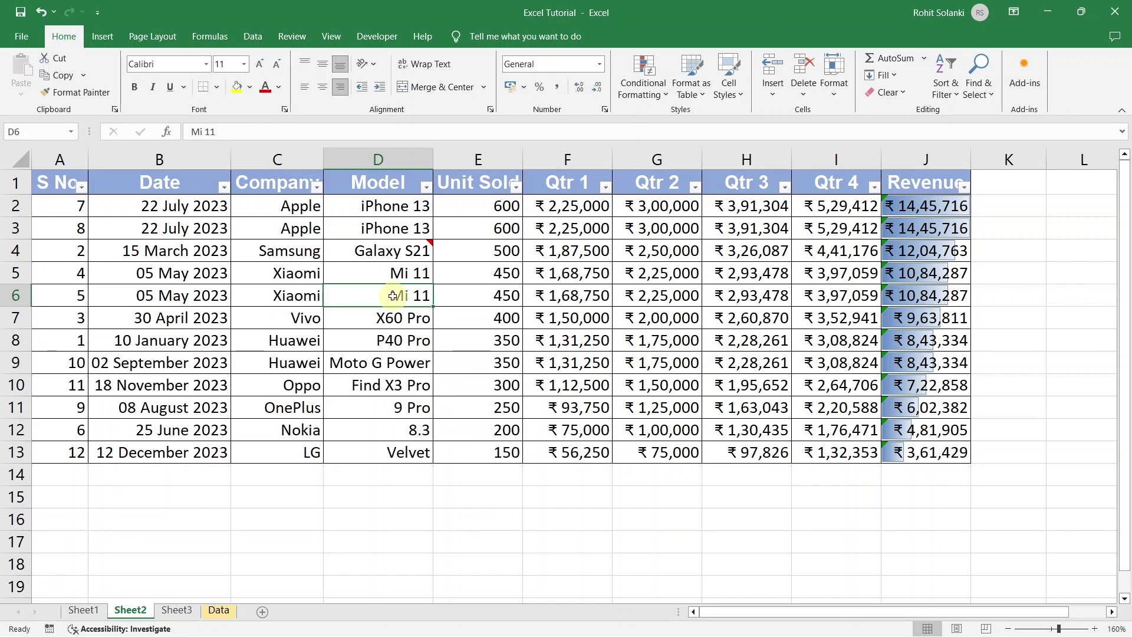
Step: View the comment on the Galaxy S21 cell and the options for editing, deleting or showing it
{"action": "mouse_move", "coordinate": [393, 247]}
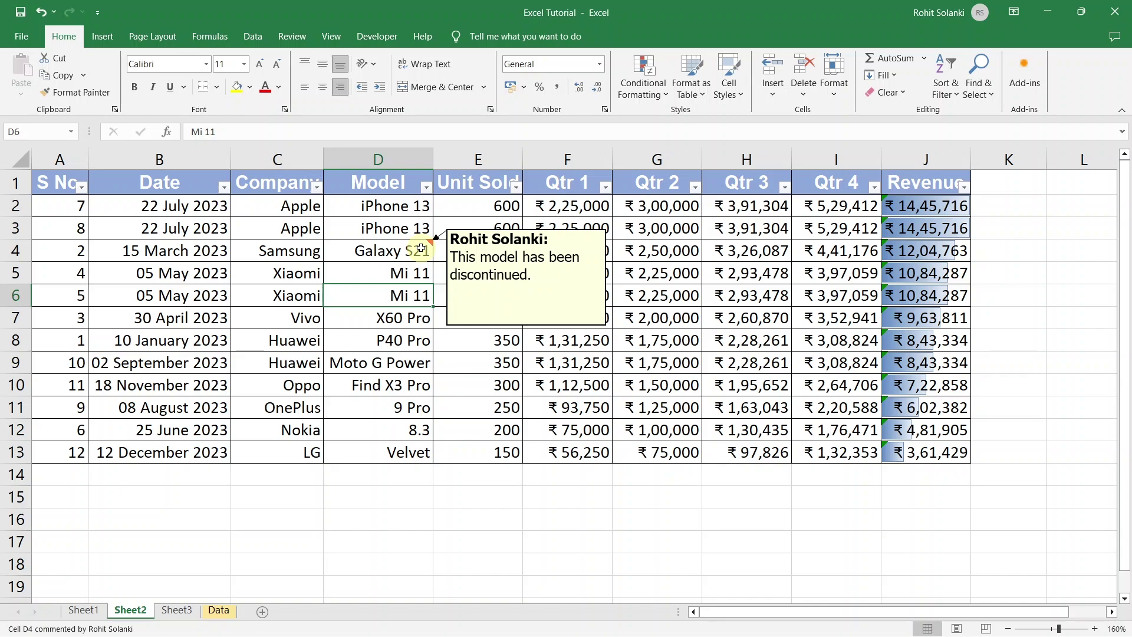
{"action": "right_click", "coordinate": [421, 248]}
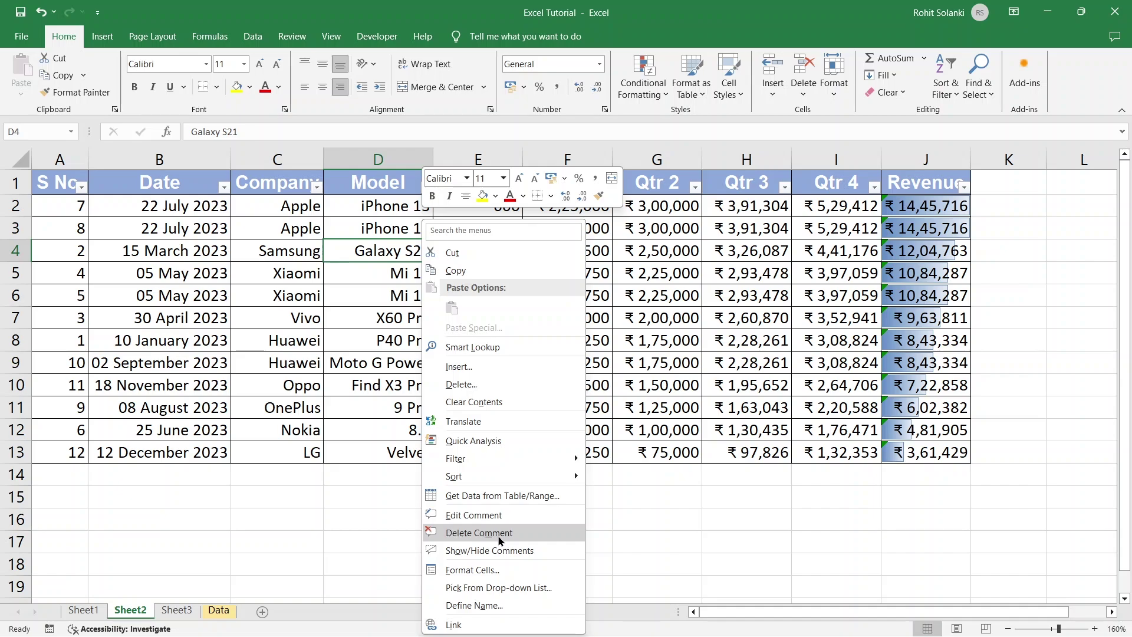
{"action": "left_click", "coordinate": [384, 252]}
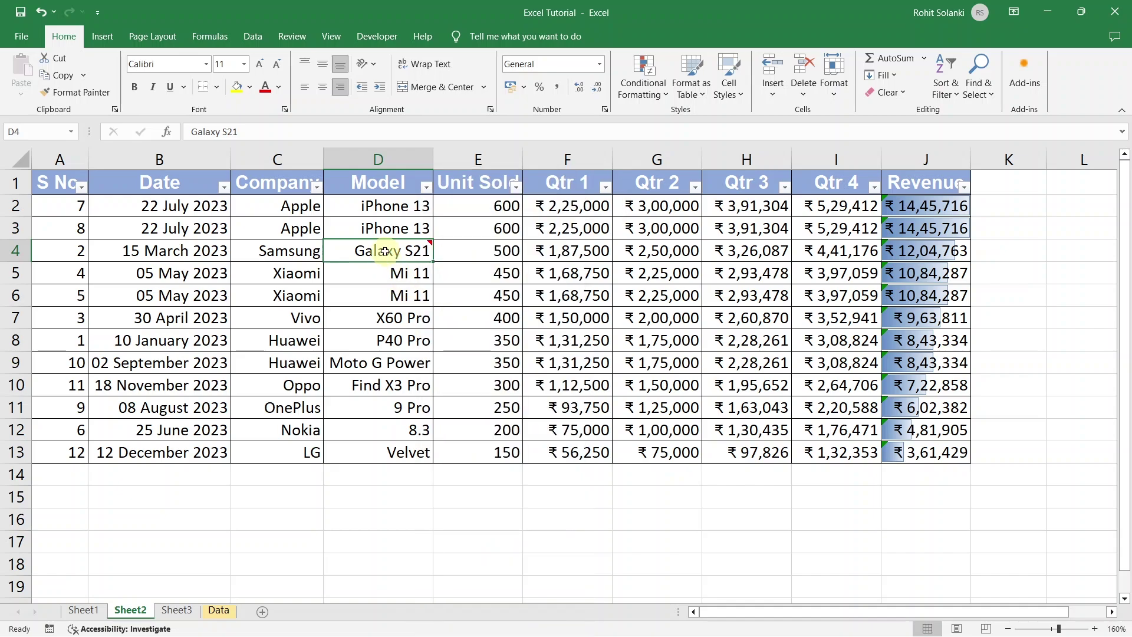
Step: Highlight the duplicate values across the whole table A1:J13 with Light Red Fill with Dark Red Text
{"action": "mouse_move", "coordinate": [385, 251]}
{"action": "key", "text": "ctrl+a"}
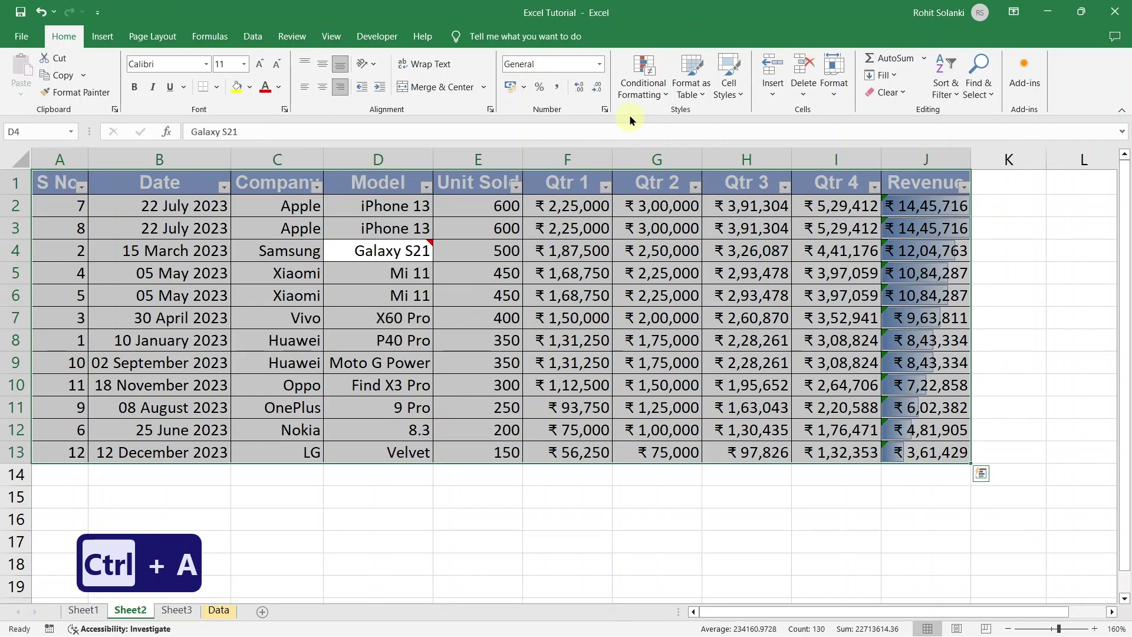
{"action": "left_click", "coordinate": [643, 92]}
{"action": "mouse_move", "coordinate": [651, 120]}
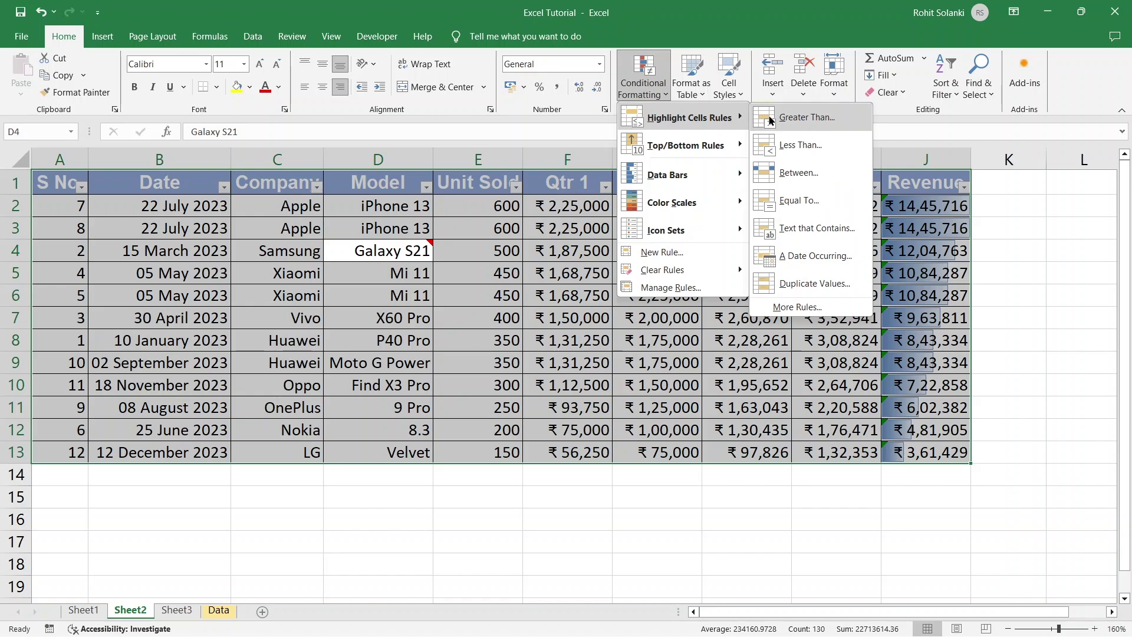
{"action": "left_click", "coordinate": [764, 289]}
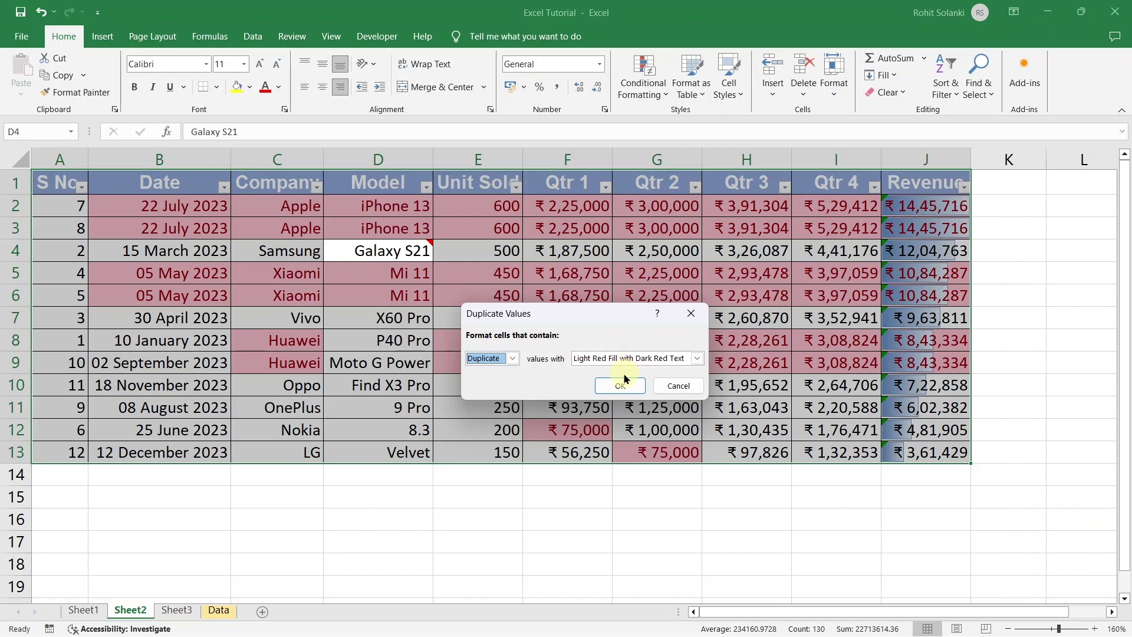
{"action": "left_click", "coordinate": [697, 359]}
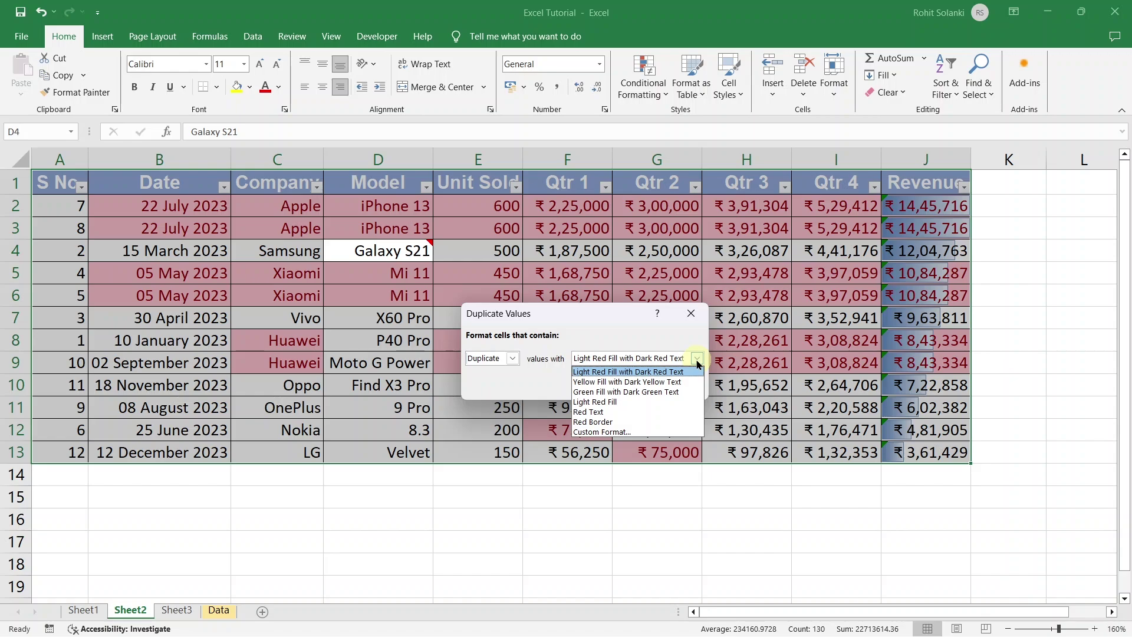
{"action": "left_click", "coordinate": [697, 361]}
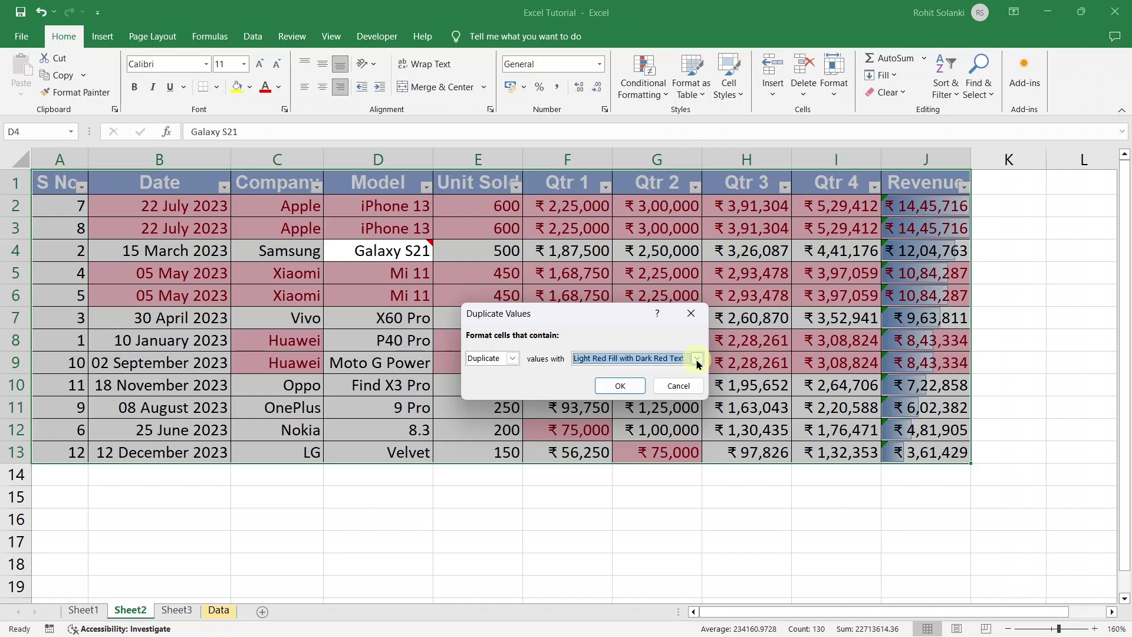
{"action": "left_click", "coordinate": [635, 387]}
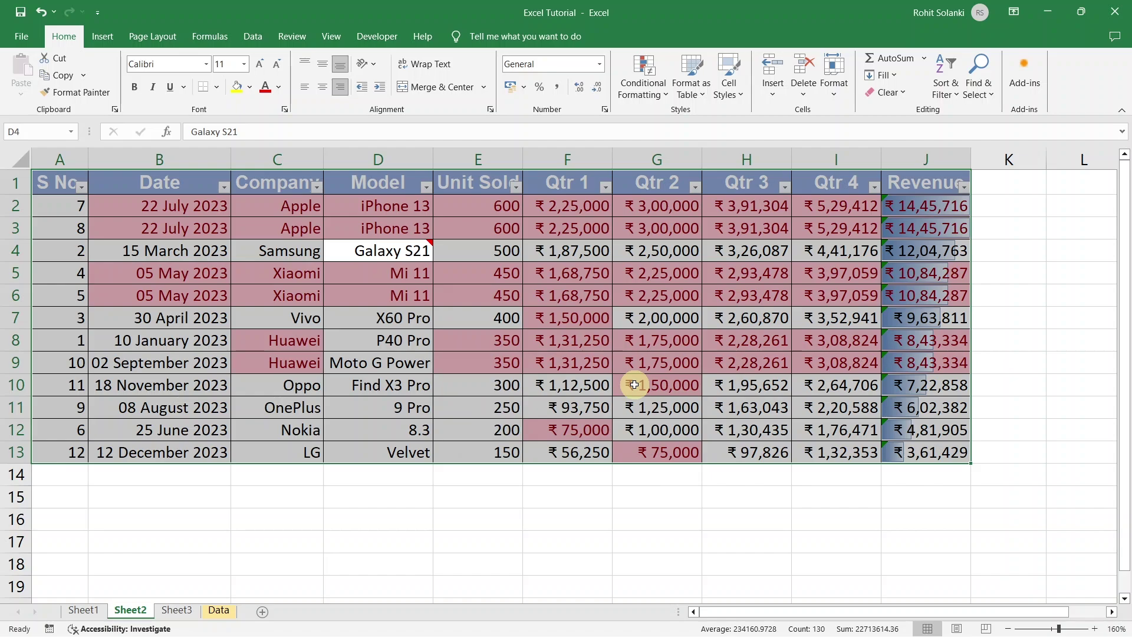
{"action": "left_click", "coordinate": [635, 385]}
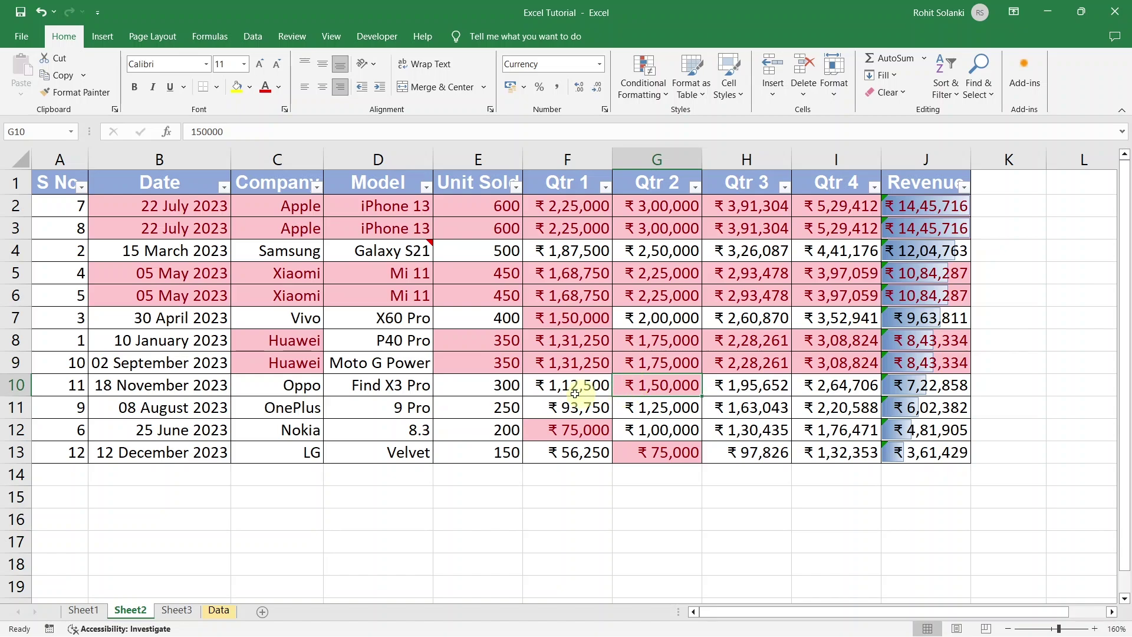
Step: Remove duplicate rows from B1:J13, comparing all columns from Date to Revenue and treating the first row as headers
{"action": "left_click", "coordinate": [284, 190]}
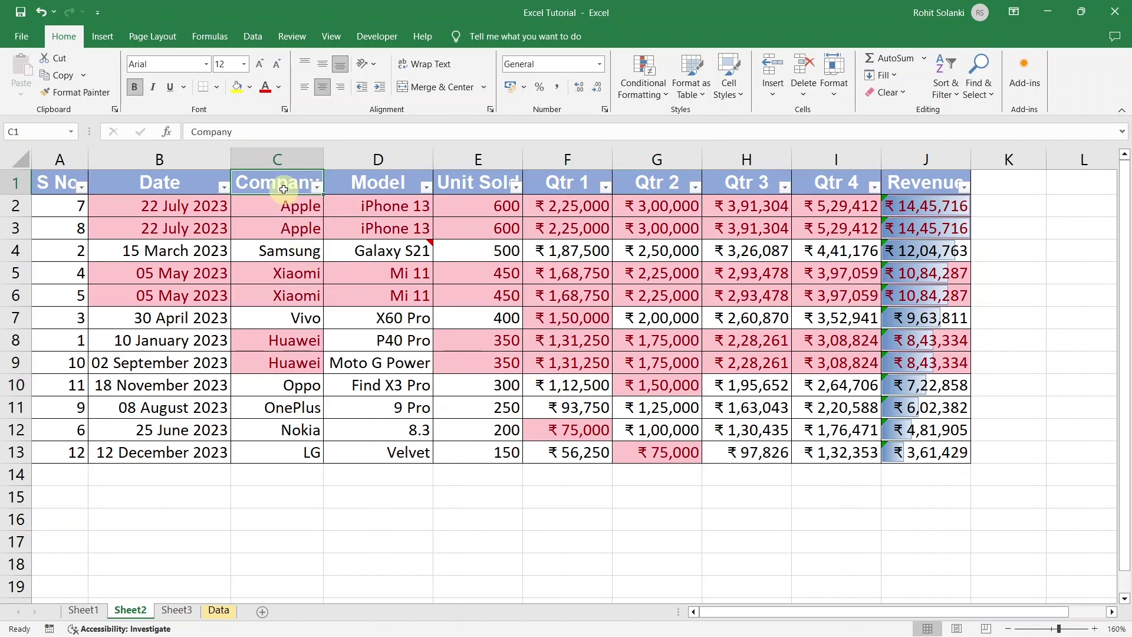
{"action": "left_click", "coordinate": [359, 187]}
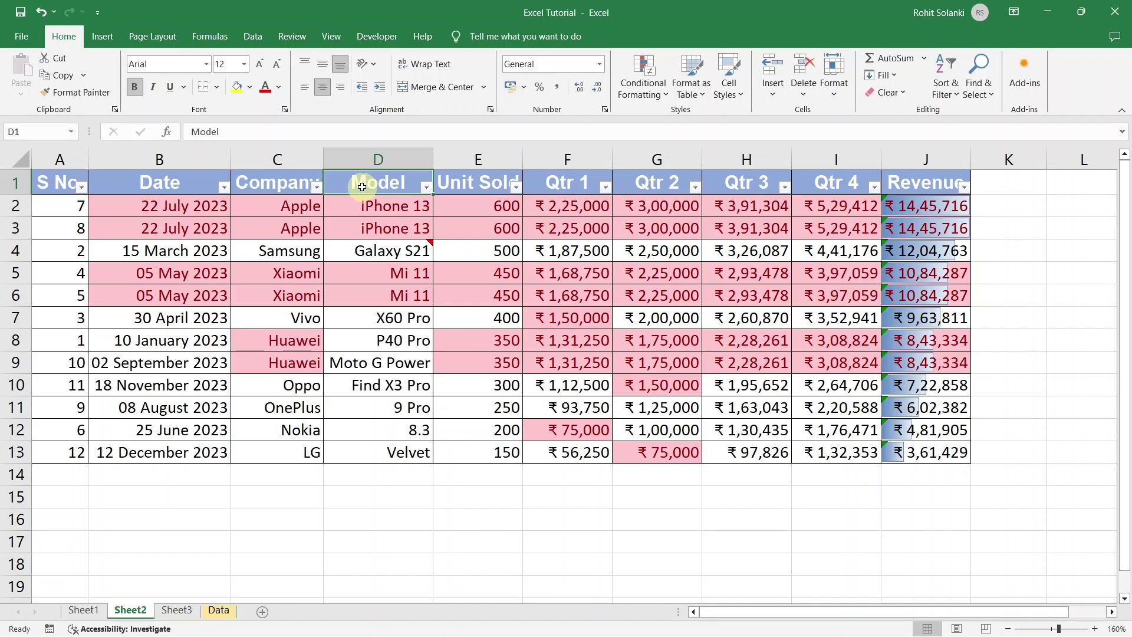
{"action": "left_click_drag", "start_coordinate": [940, 451], "coordinate": [160, 184]}
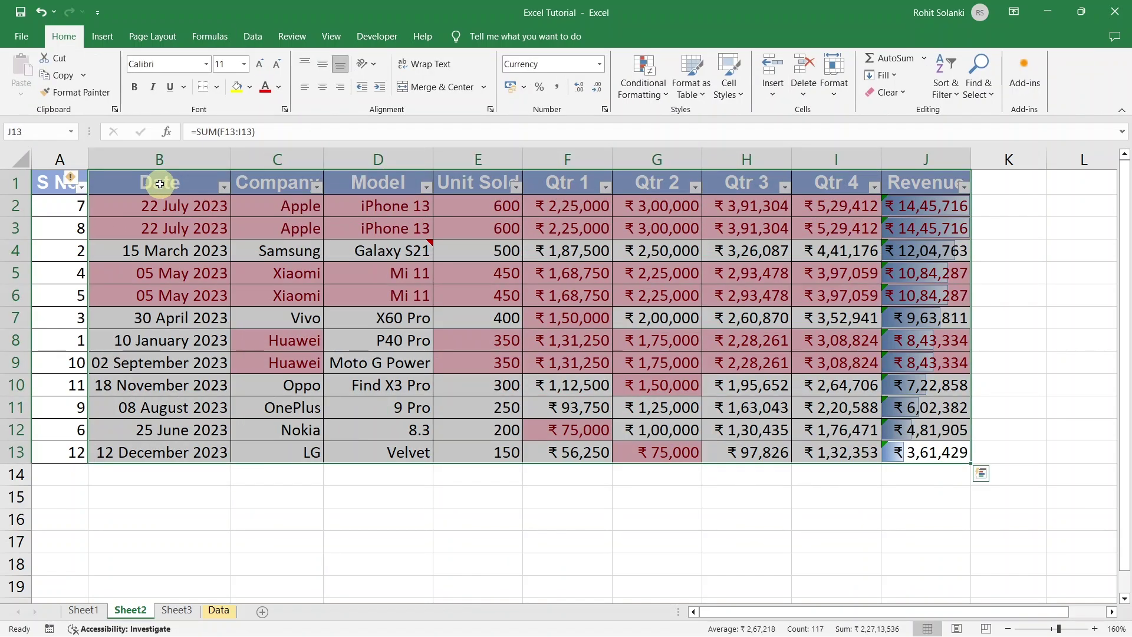
{"action": "left_click", "coordinate": [255, 38]}
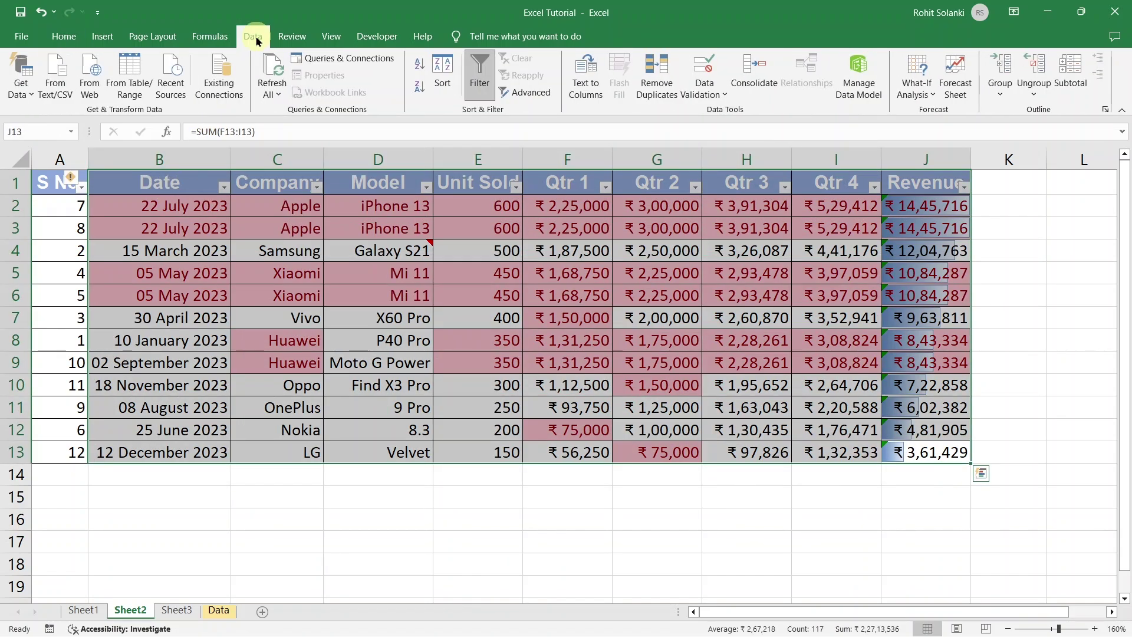
{"action": "left_click", "coordinate": [661, 87]}
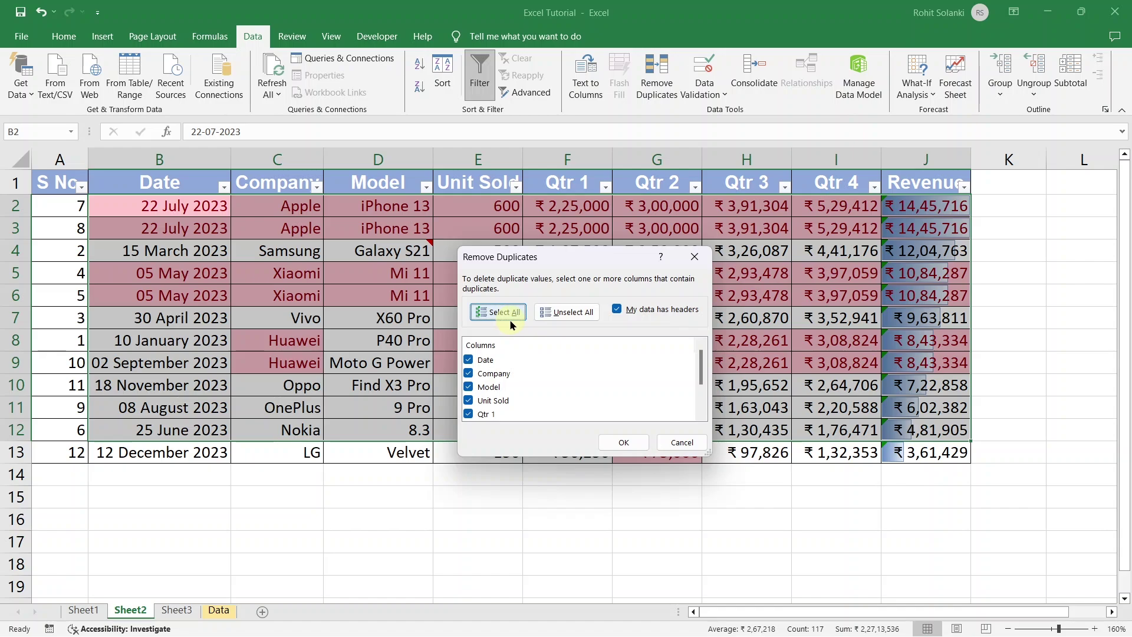
{"action": "left_click", "coordinate": [624, 443]}
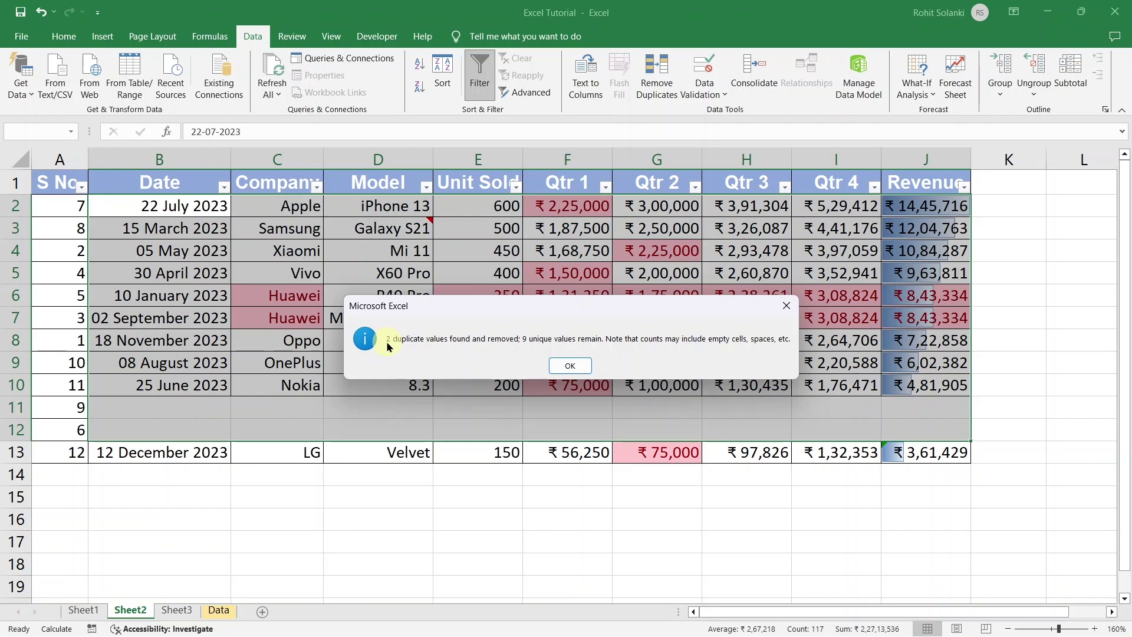
{"action": "left_click", "coordinate": [566, 365]}
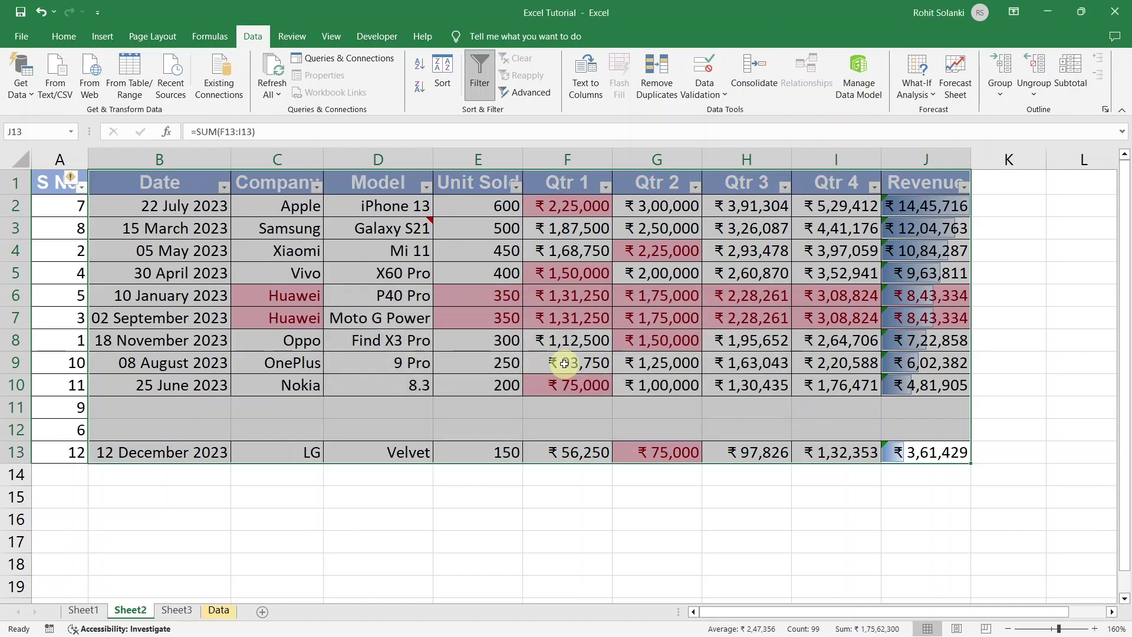
Step: Undo the last two changes on the sheet
{"action": "left_click", "coordinate": [564, 364]}
{"action": "key", "text": "ctrl+z"}
{"action": "key", "text": "ctrl+z"}
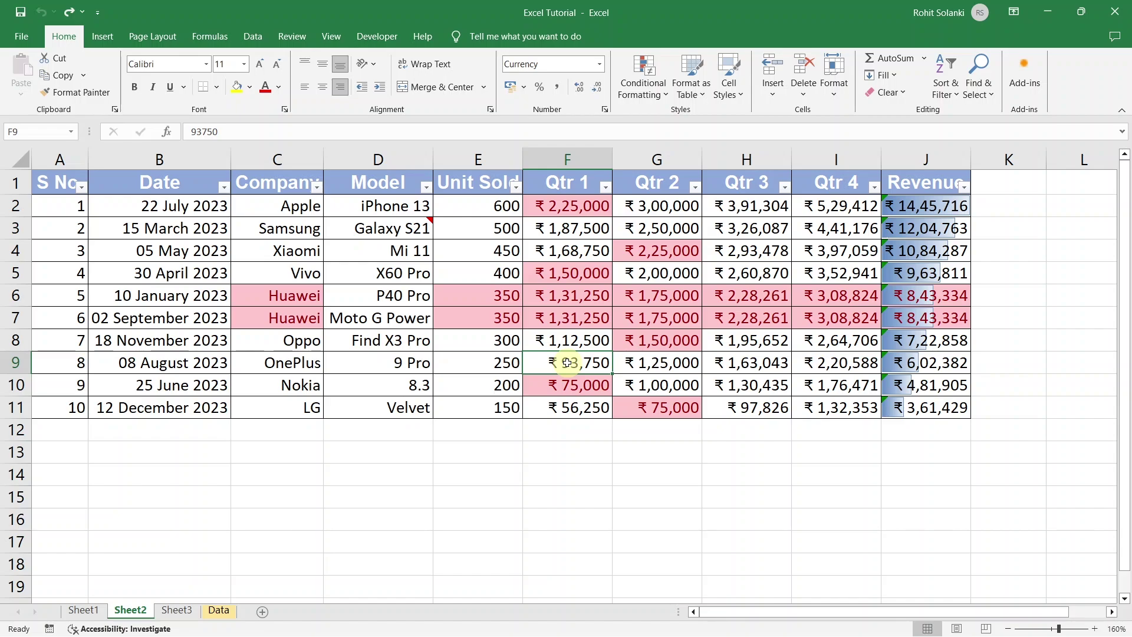
Step: Copy the Company column C1:C11 and paste it into Sheet3 starting at cell A1
{"action": "left_click", "coordinate": [268, 184]}
{"action": "left_click_drag", "start_coordinate": [279, 209], "coordinate": [276, 414]}
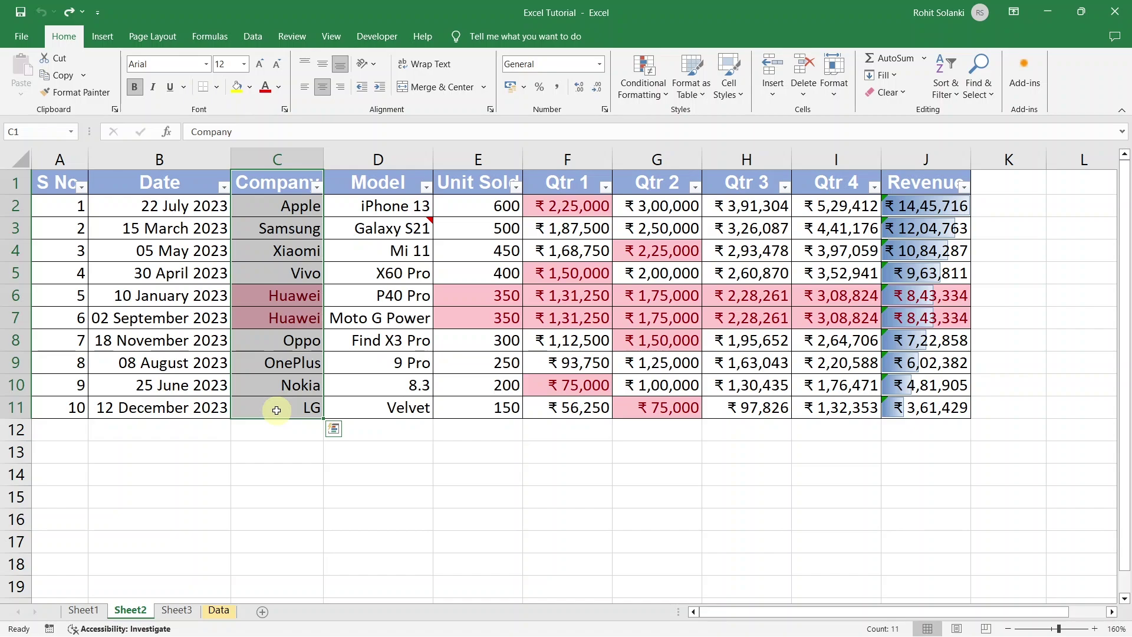
{"action": "right_click", "coordinate": [276, 410]}
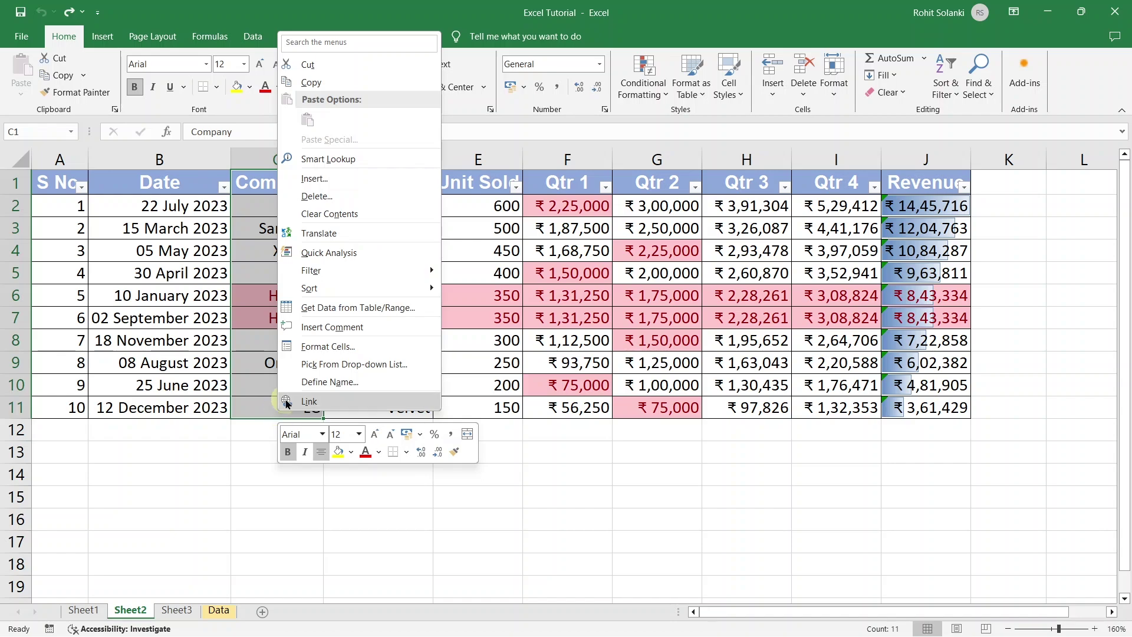
{"action": "left_click", "coordinate": [320, 88]}
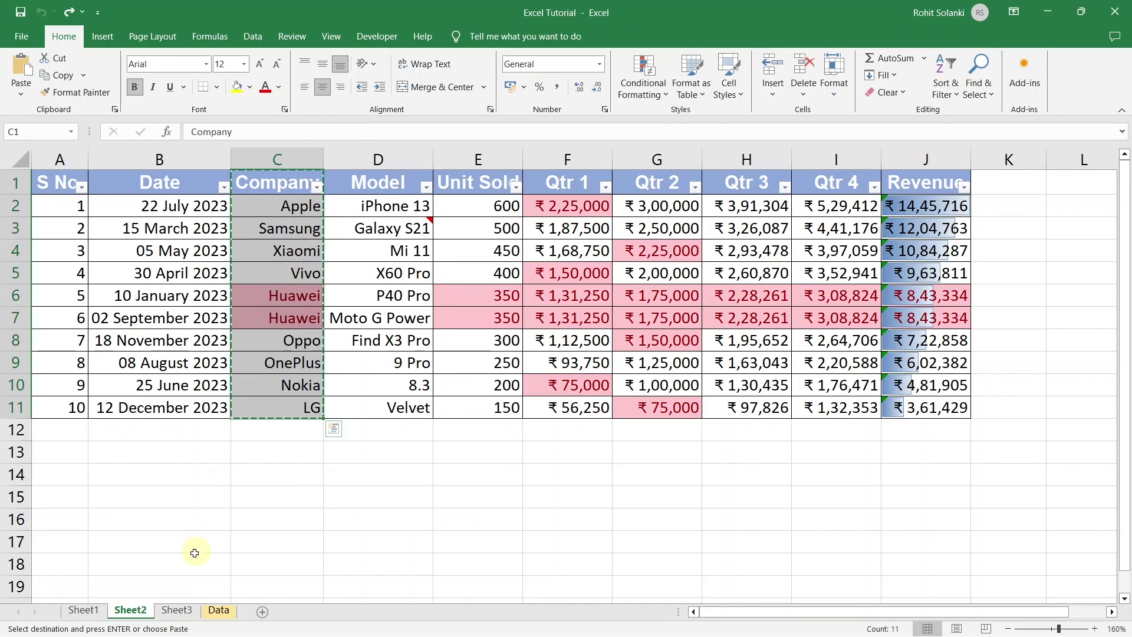
{"action": "left_click", "coordinate": [176, 610]}
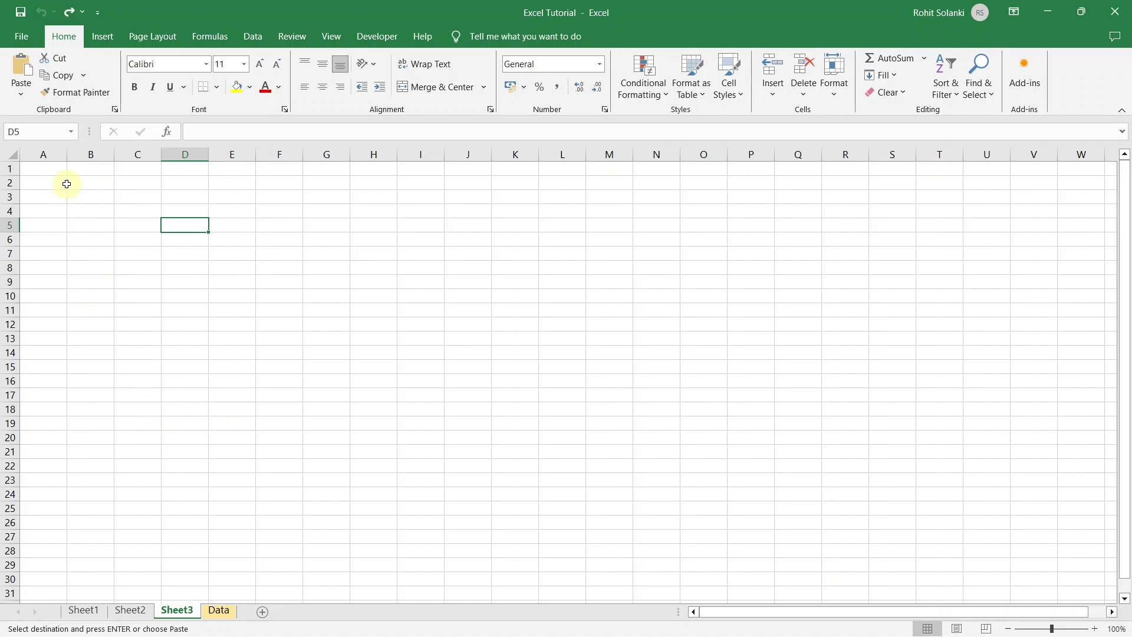
{"action": "left_click", "coordinate": [52, 167]}
{"action": "right_click", "coordinate": [51, 168]}
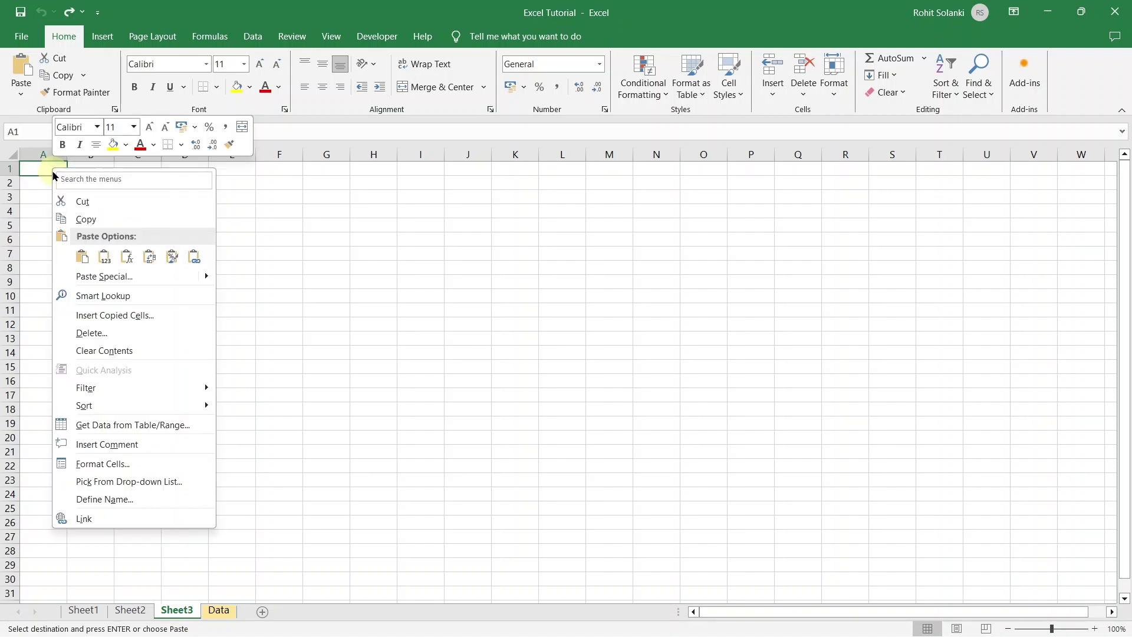
{"action": "left_click", "coordinate": [82, 257]}
Step: Delete row 7 with the repeated Huawei entry from the company list on Sheet3
{"action": "left_click", "coordinate": [55, 270]}
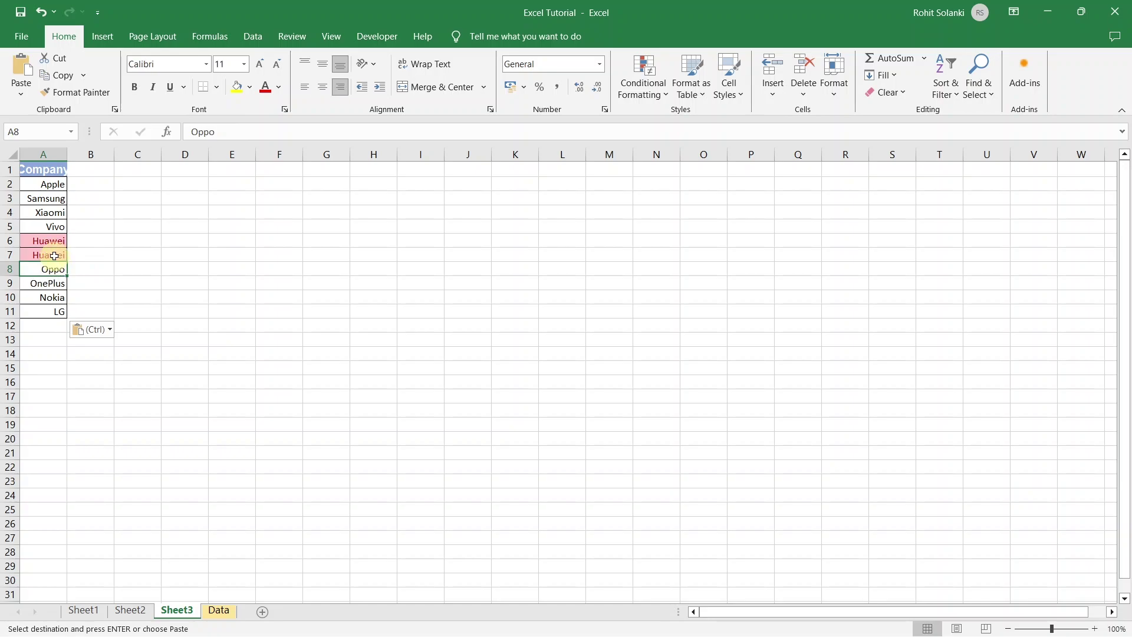
{"action": "left_click", "coordinate": [52, 256]}
{"action": "left_click", "coordinate": [15, 257]}
{"action": "right_click", "coordinate": [51, 260]}
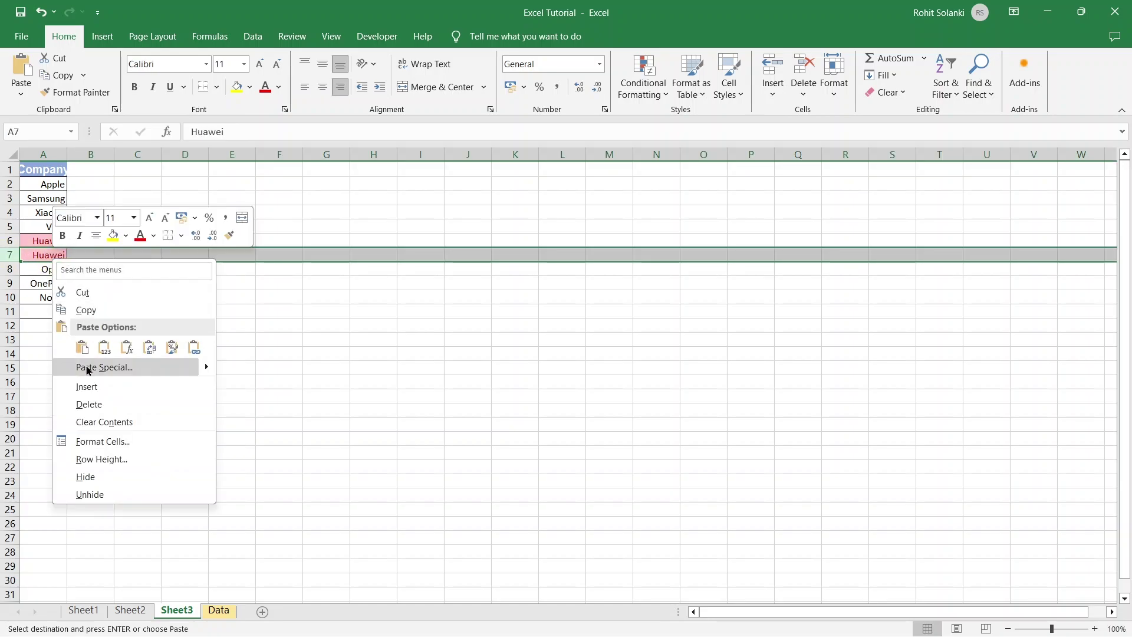
{"action": "left_click", "coordinate": [83, 402]}
{"action": "left_click", "coordinate": [47, 255]}
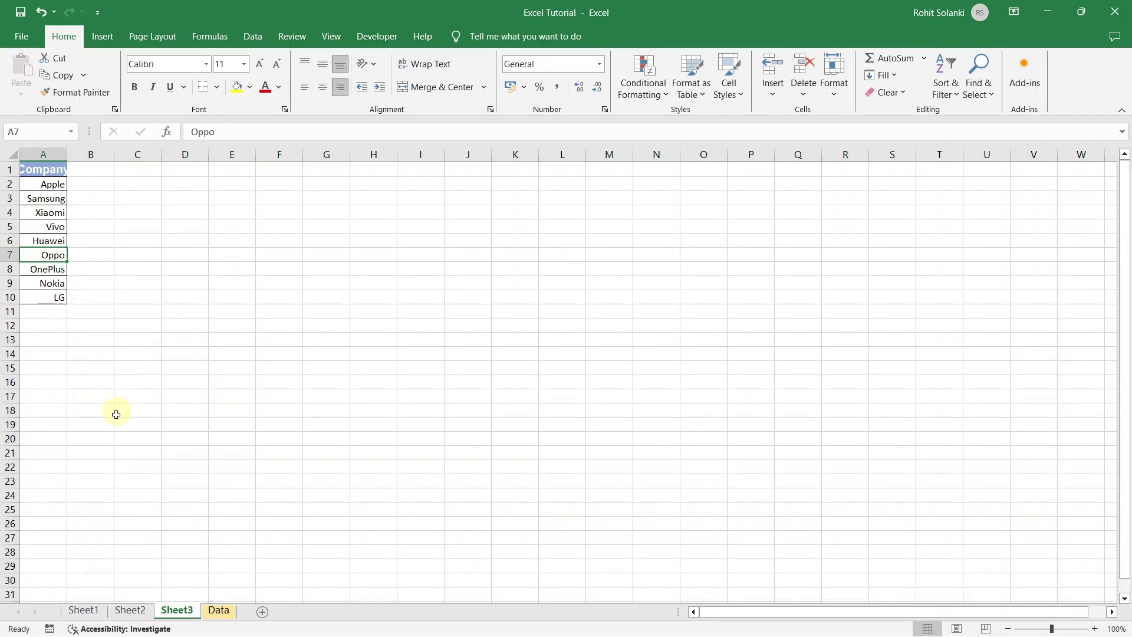
Step: Add list data validation to the Company cells C2:C11 on Sheet2, using =Sheet3!$A$2:$A$10 as the source
{"action": "left_click", "coordinate": [132, 610]}
{"action": "left_click_drag", "start_coordinate": [283, 206], "coordinate": [284, 403]}
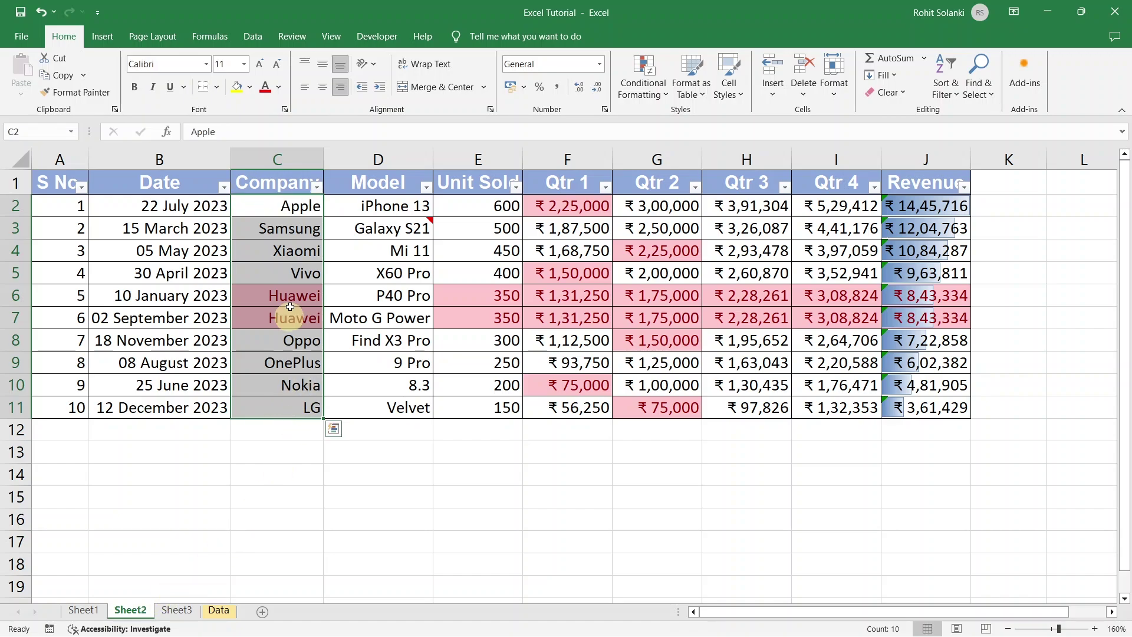
{"action": "left_click", "coordinate": [263, 39]}
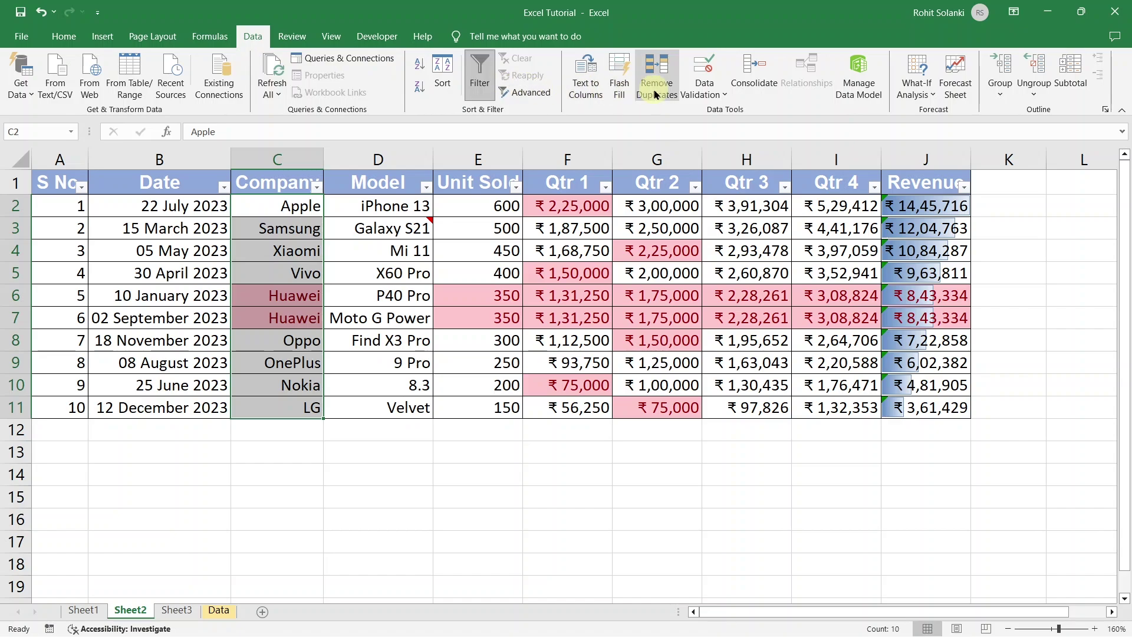
{"action": "left_click", "coordinate": [702, 89]}
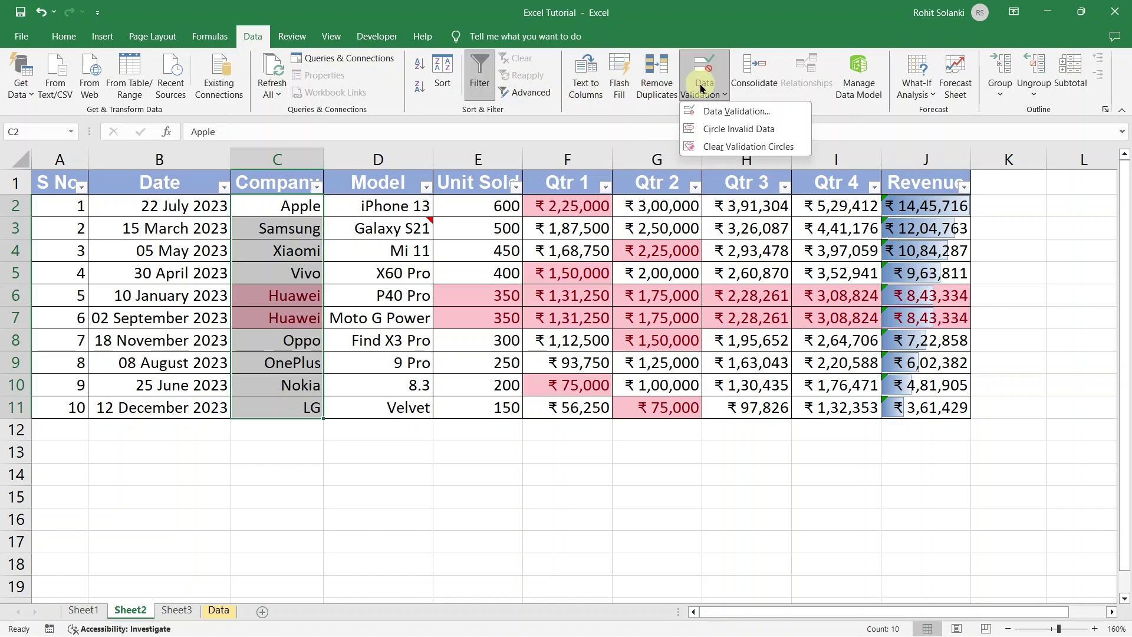
{"action": "left_click", "coordinate": [711, 111]}
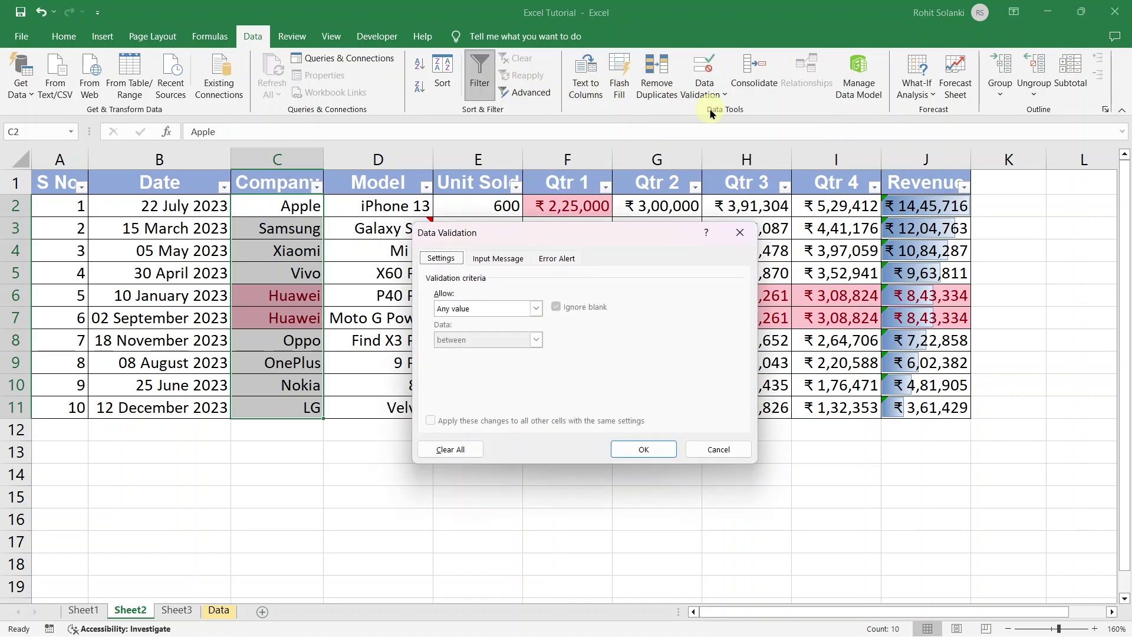
{"action": "left_click", "coordinate": [468, 310]}
{"action": "left_click", "coordinate": [451, 352]}
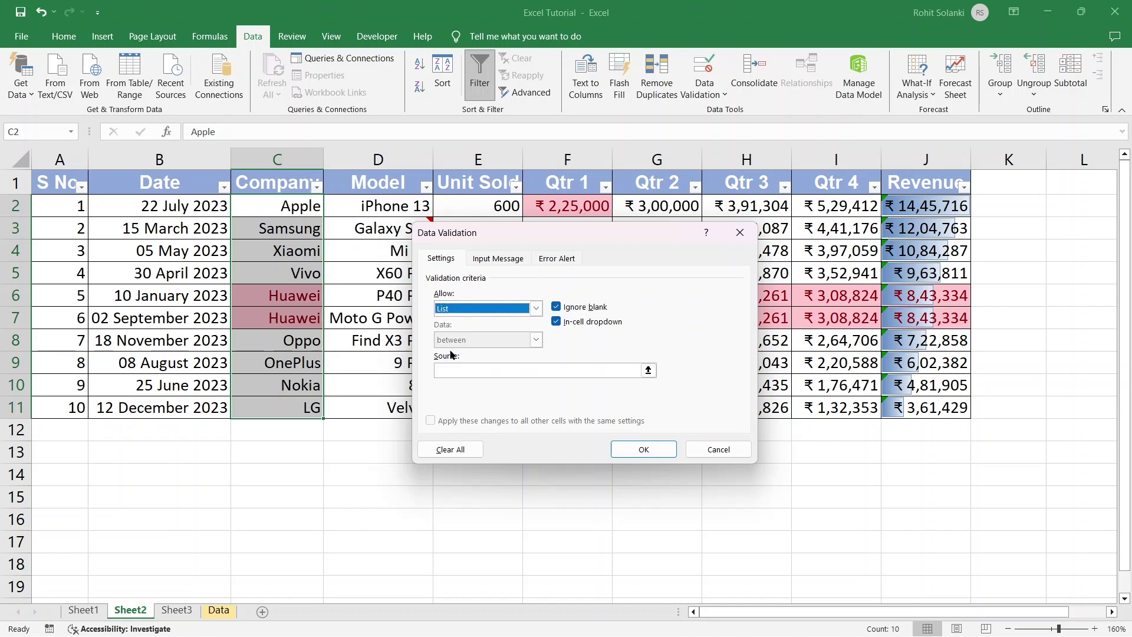
{"action": "left_click", "coordinate": [449, 369]}
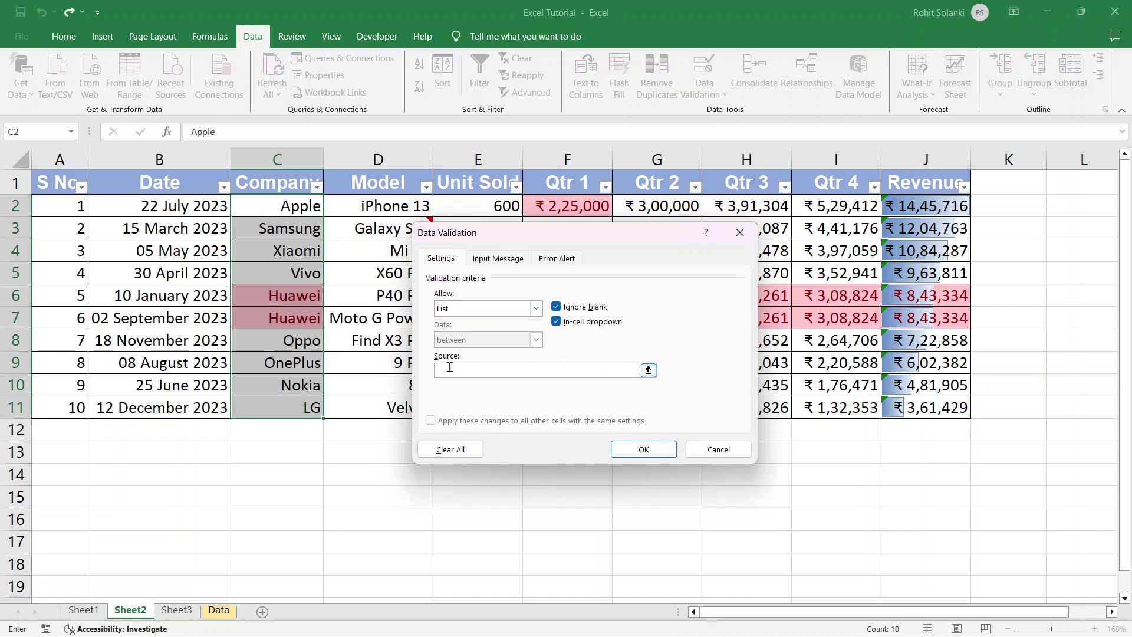
{"action": "left_click", "coordinate": [173, 608]}
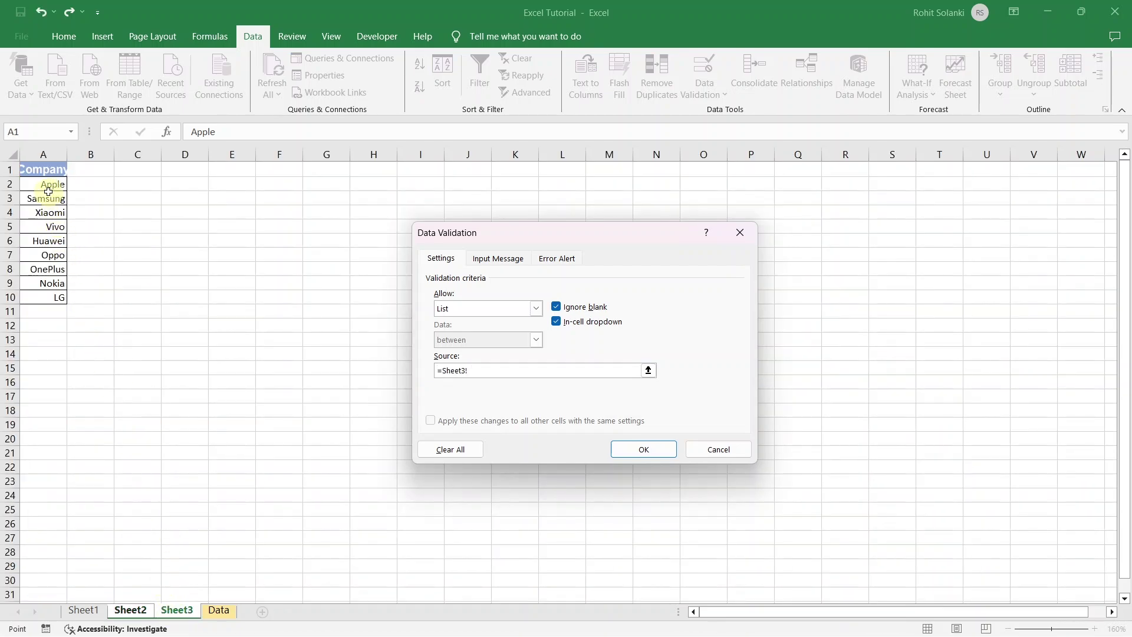
{"action": "left_click_drag", "start_coordinate": [51, 185], "coordinate": [68, 300]}
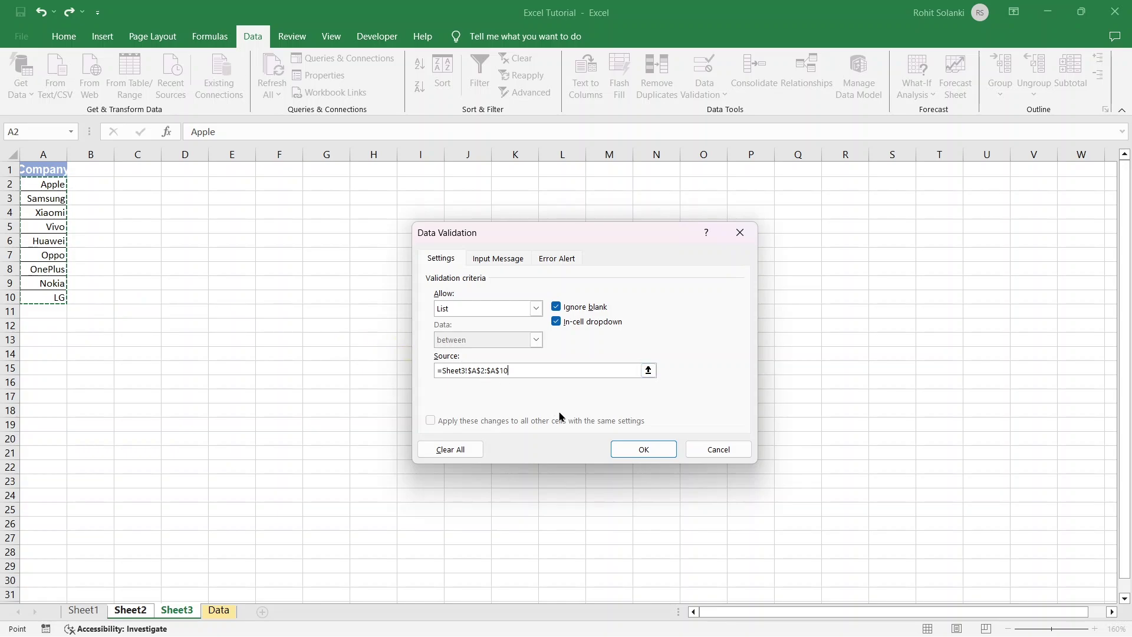
{"action": "left_click", "coordinate": [623, 452]}
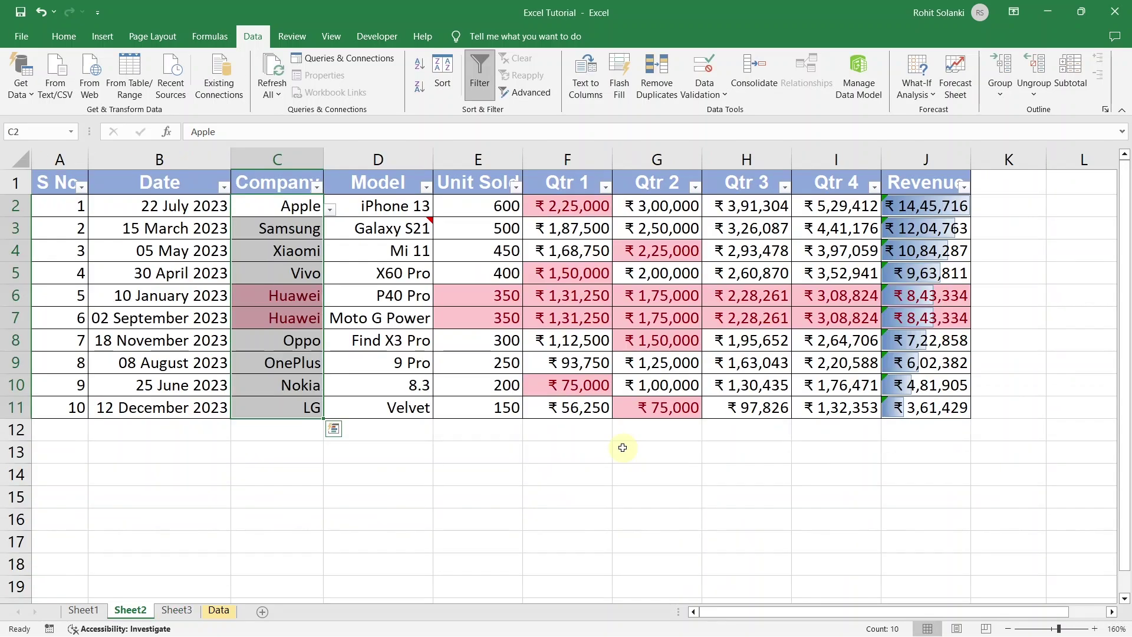
Step: Check the choices in cell C2's company drop-down list and choose Apple
{"action": "left_click", "coordinate": [329, 210]}
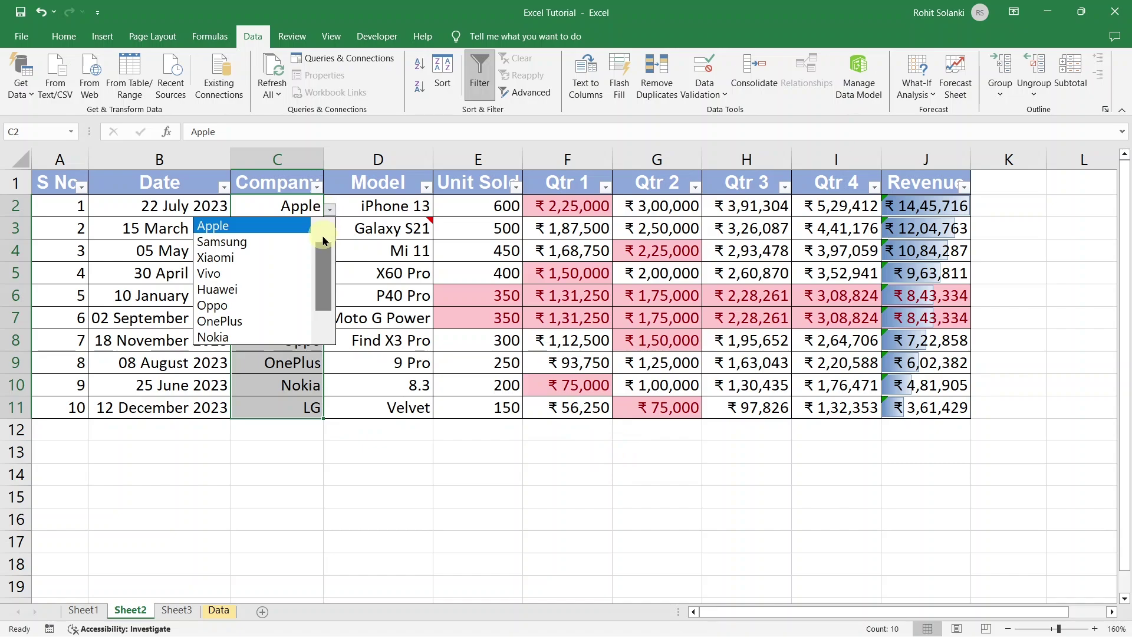
{"action": "left_click_drag", "start_coordinate": [325, 288], "coordinate": [328, 228]}
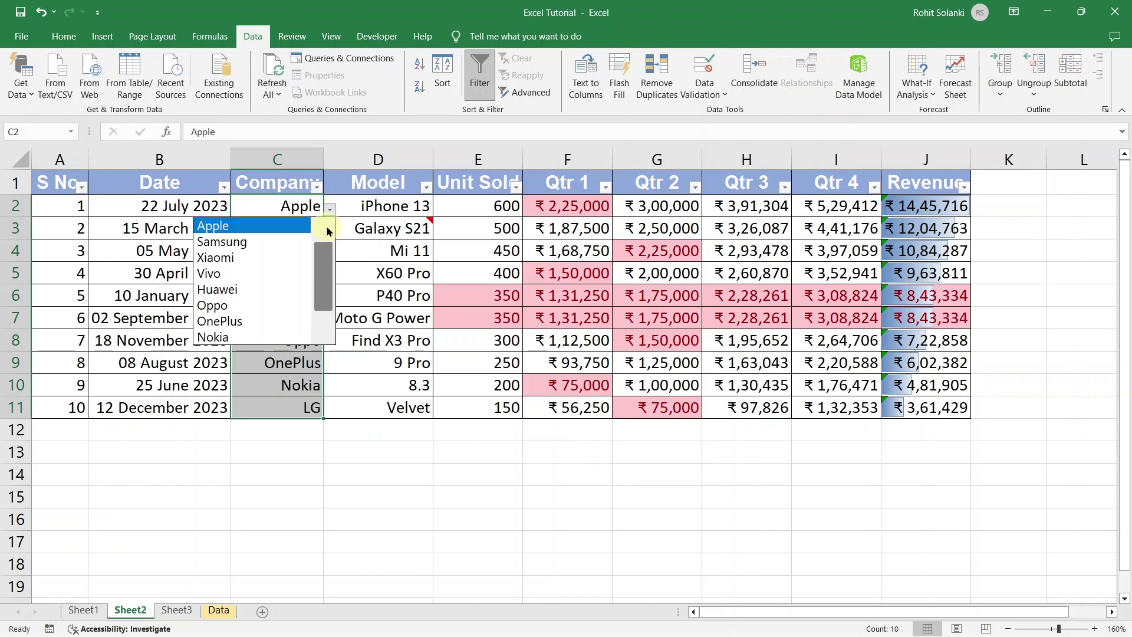
{"action": "left_click", "coordinate": [269, 226]}
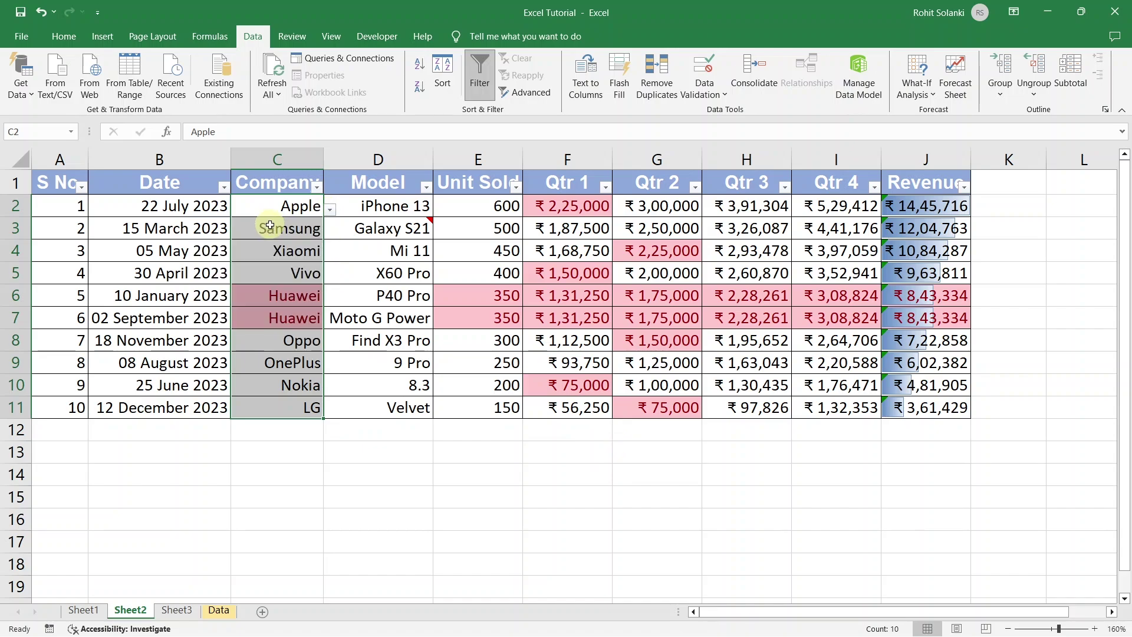
Step: Change the company in cell C7 to Nokia using its drop-down list
{"action": "left_click", "coordinate": [280, 313]}
{"action": "left_click", "coordinate": [332, 319]}
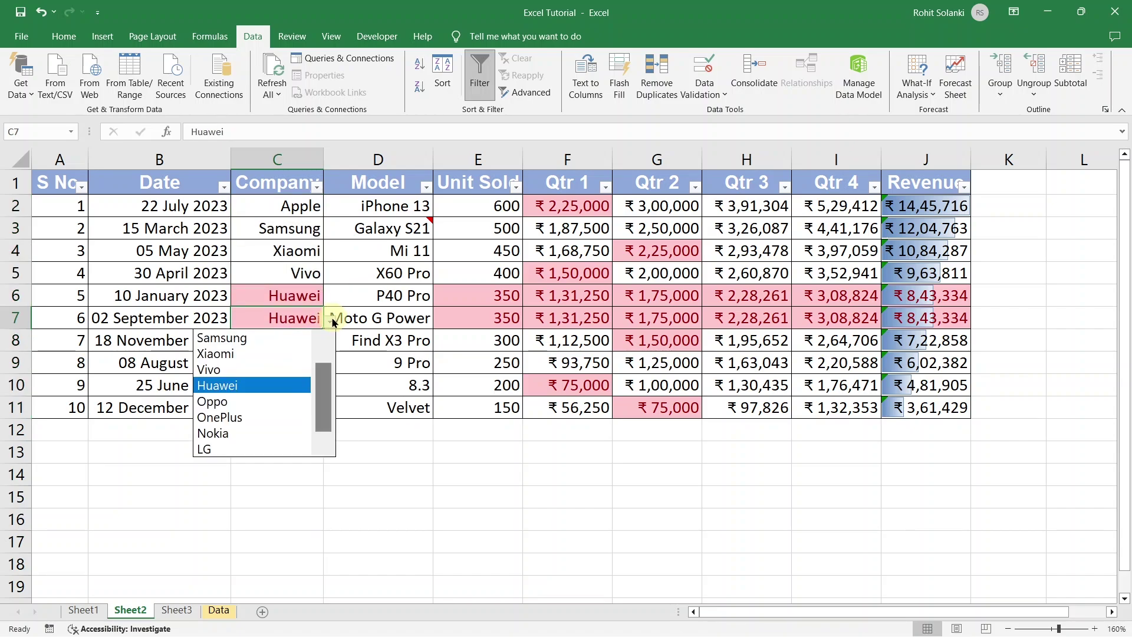
{"action": "left_click", "coordinate": [244, 437]}
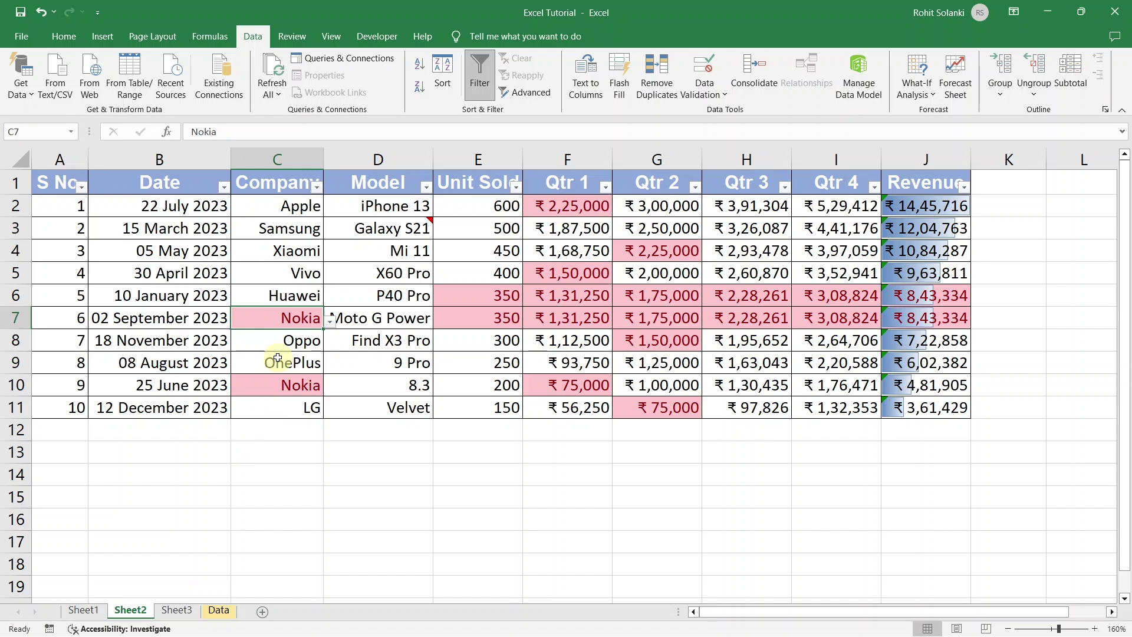
Step: Enter the note IPHONE 13 HAS MAXIMUM SALES in cell B15 below the table
{"action": "left_click", "coordinate": [62, 36]}
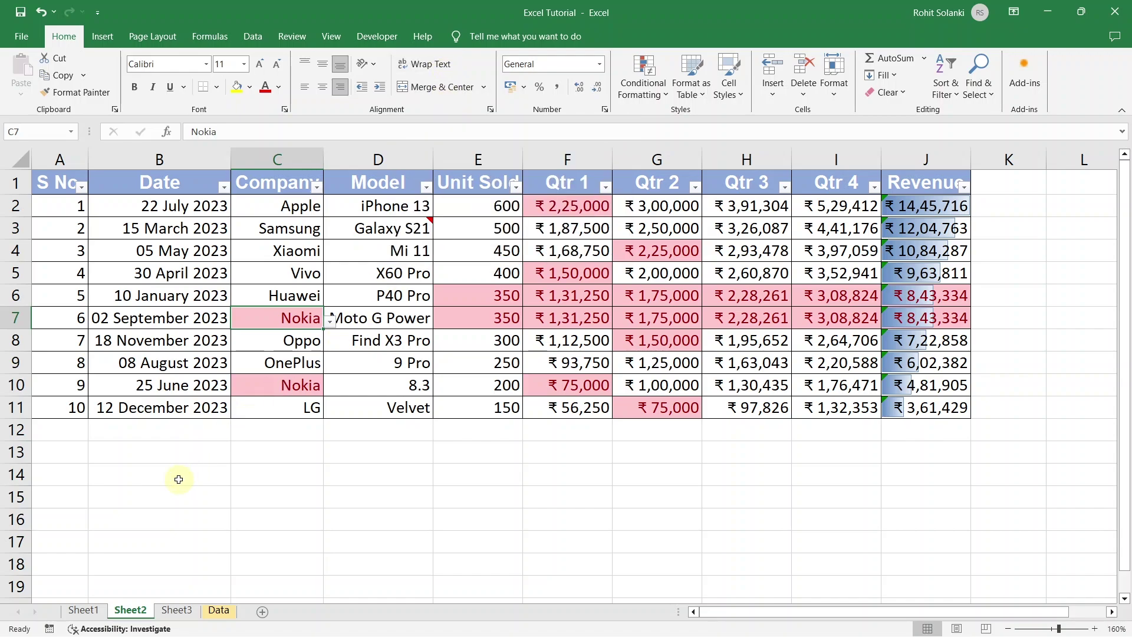
{"action": "left_click", "coordinate": [179, 479]}
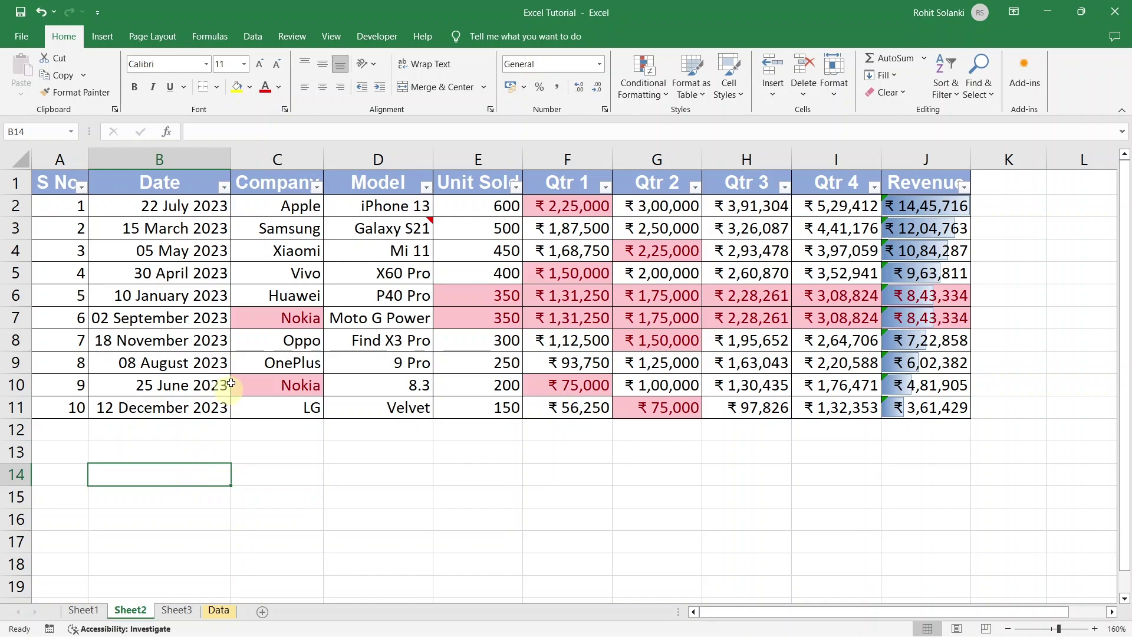
{"action": "left_click_drag", "start_coordinate": [306, 204], "coordinate": [362, 208]}
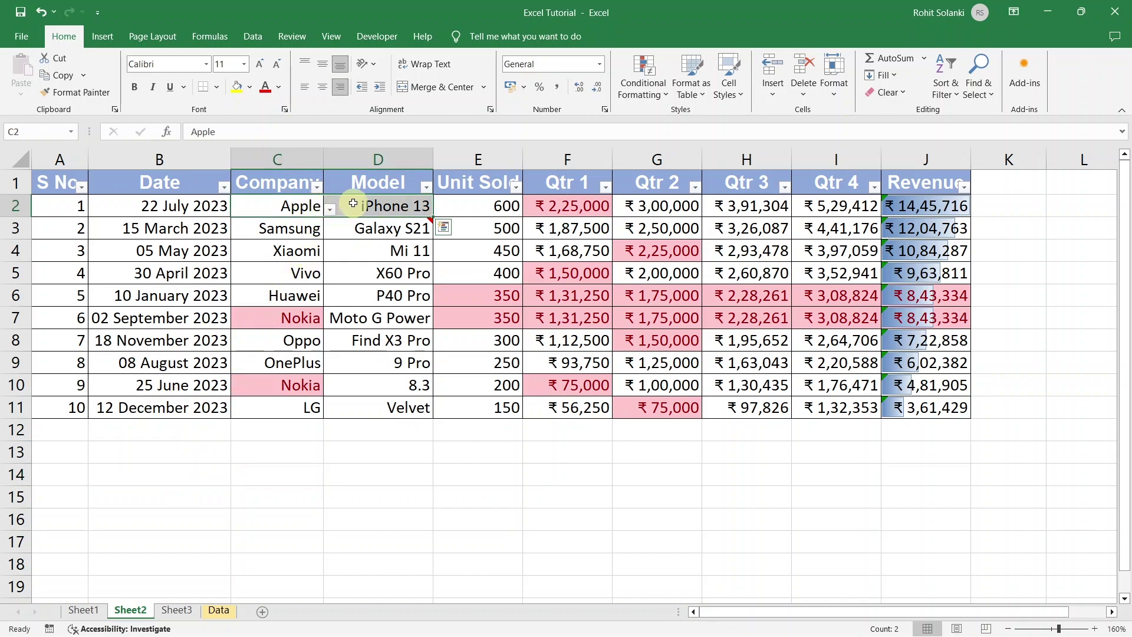
{"action": "left_click", "coordinate": [965, 208]}
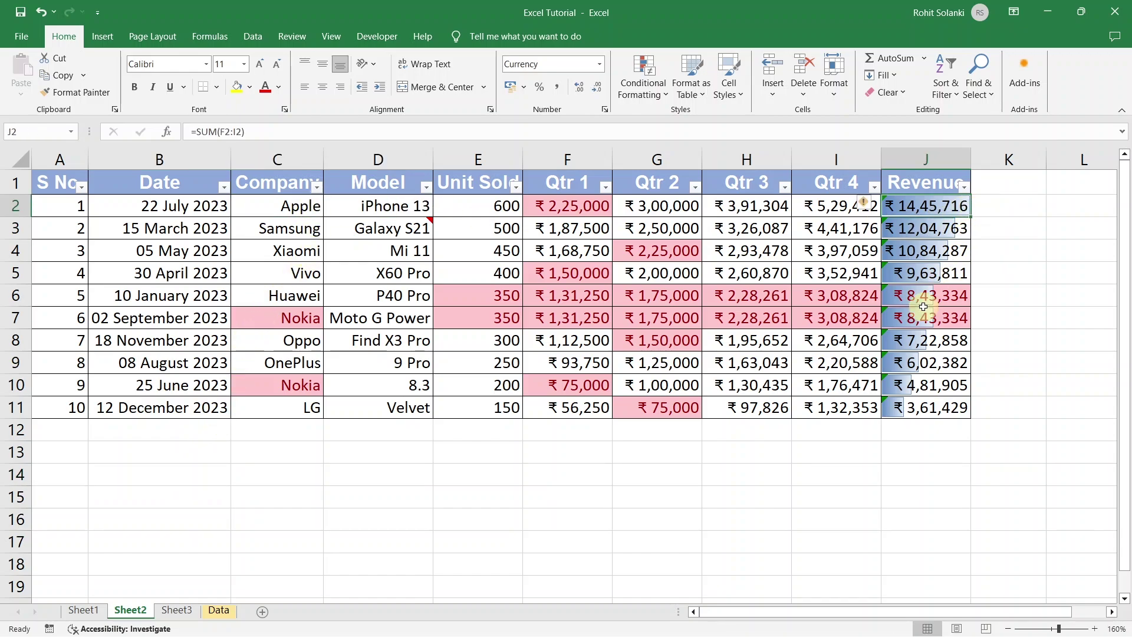
{"action": "double_click", "coordinate": [193, 503]}
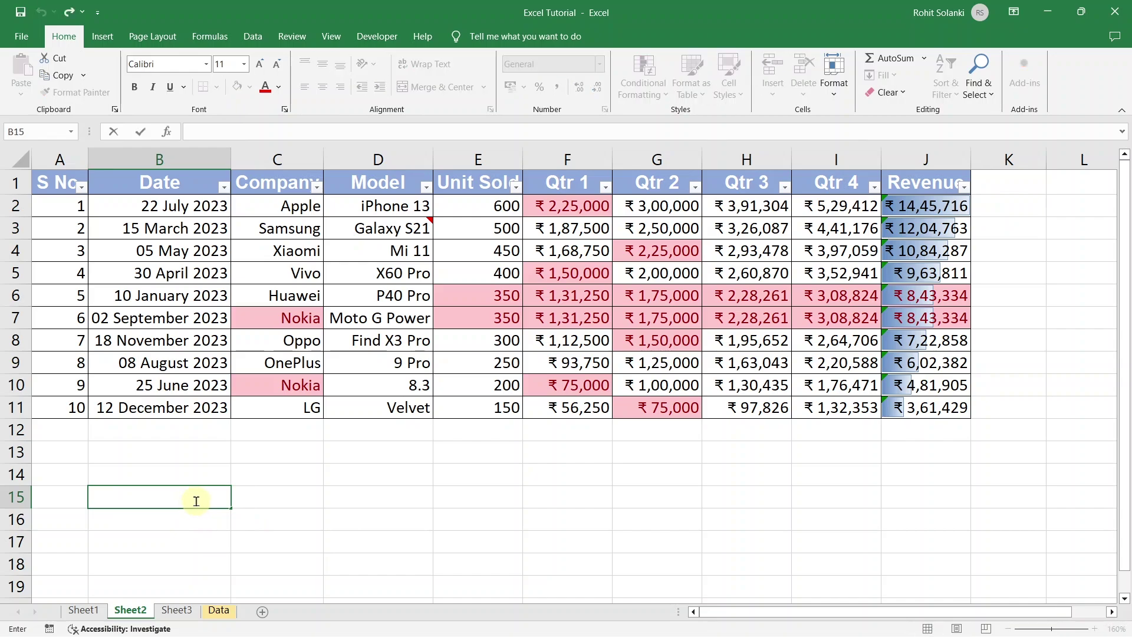
{"action": "type", "text": "IPHONE 13 HAS MA"}
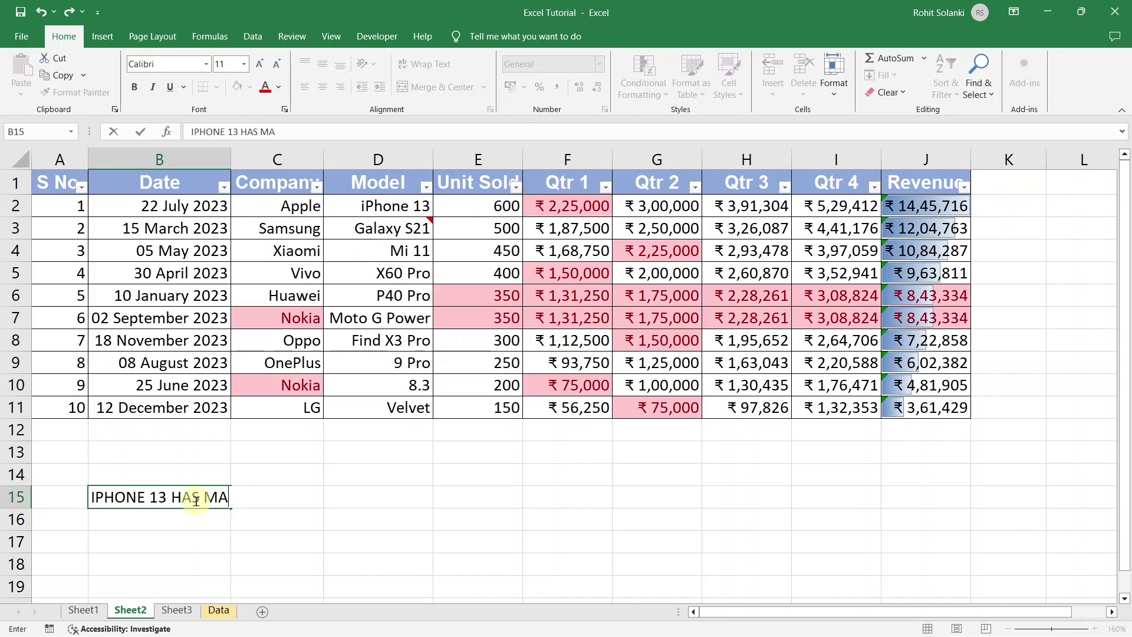
{"action": "type", "text": "XIMUM SALES"}
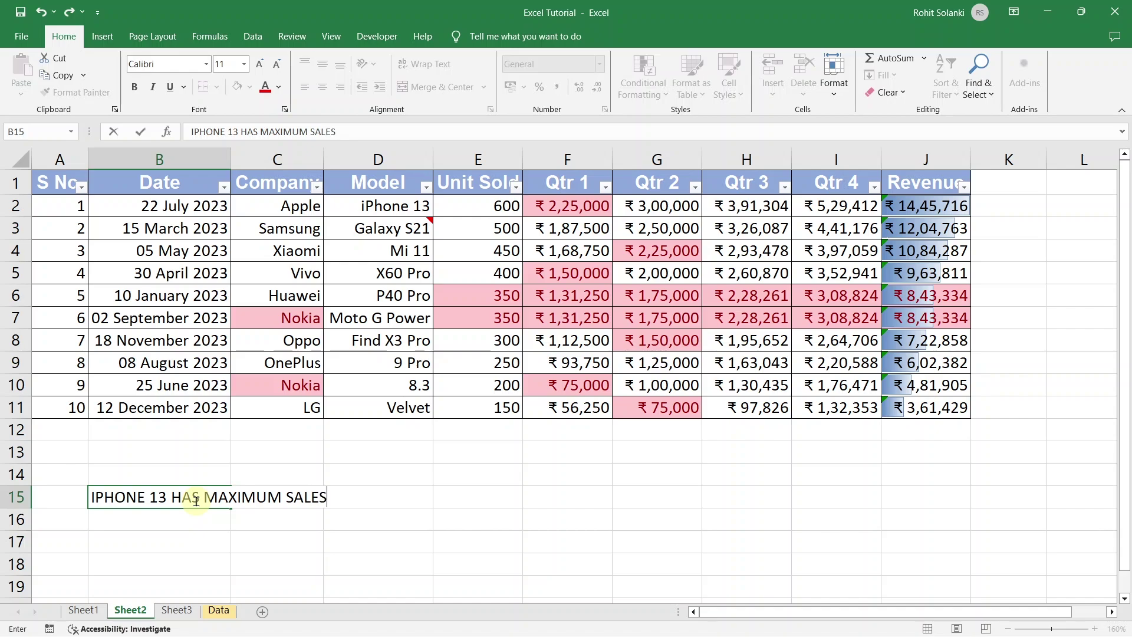
{"action": "key", "text": "Return"}
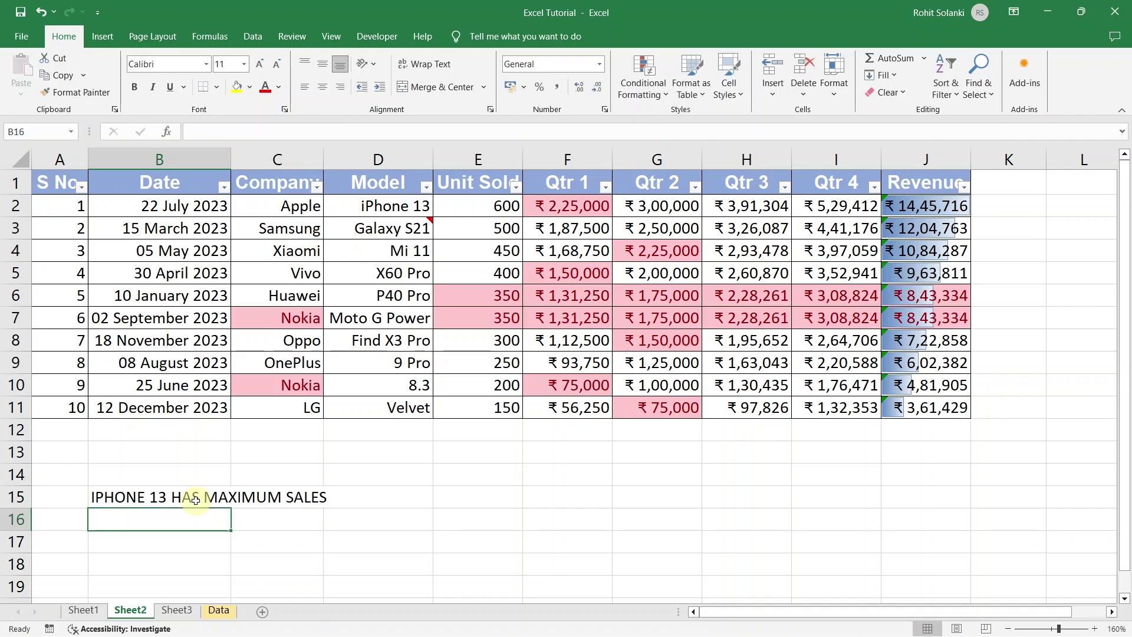
Step: Autofit column B to the note in B15, and narrow the column back to roughly its former width
{"action": "left_click_drag", "start_coordinate": [182, 494], "coordinate": [316, 494]}
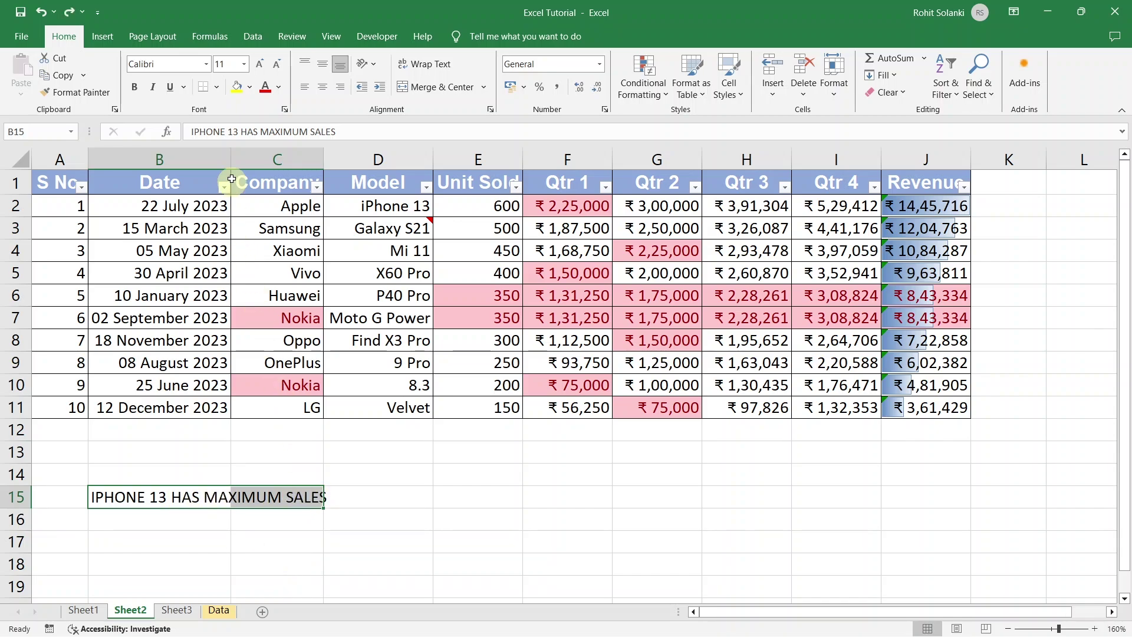
{"action": "double_click", "coordinate": [230, 155]}
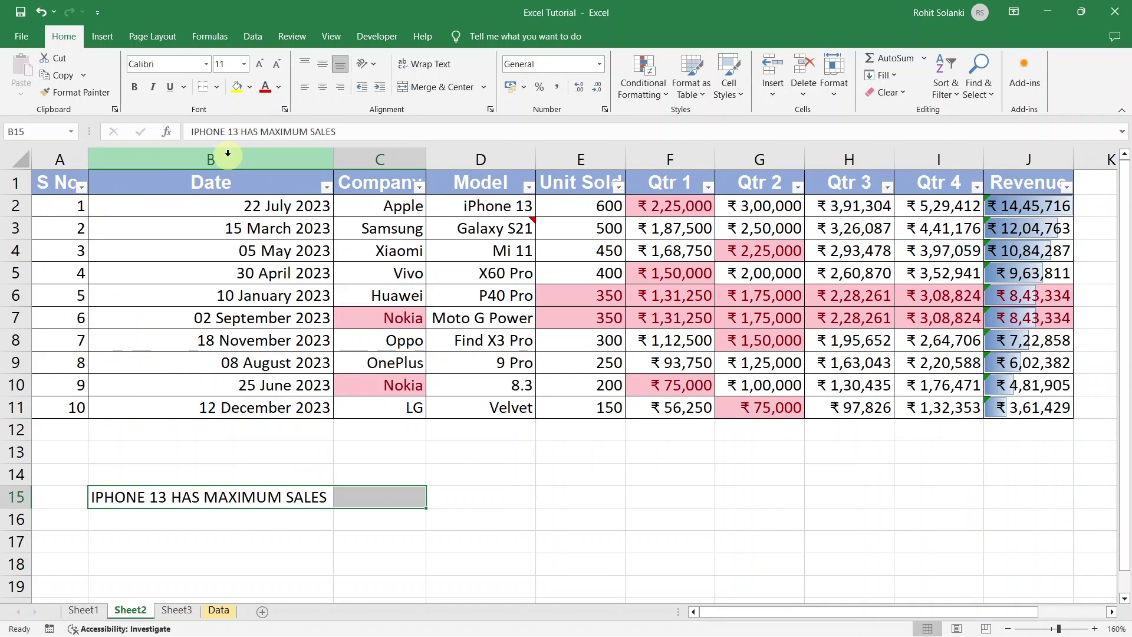
{"action": "left_click", "coordinate": [283, 500]}
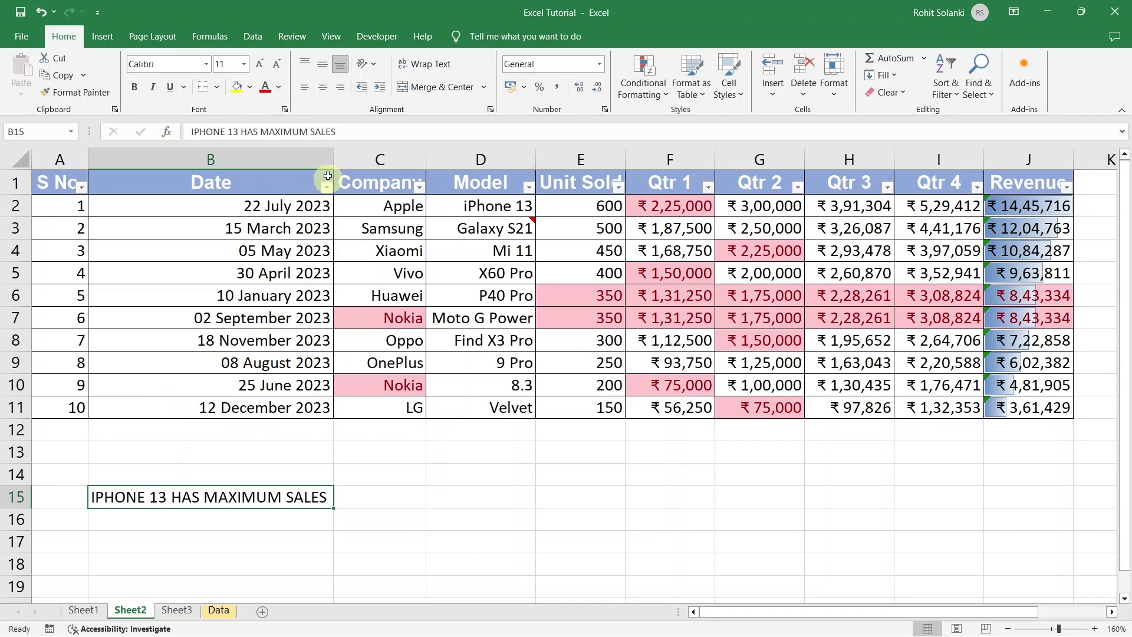
{"action": "left_click_drag", "start_coordinate": [333, 166], "coordinate": [236, 157]}
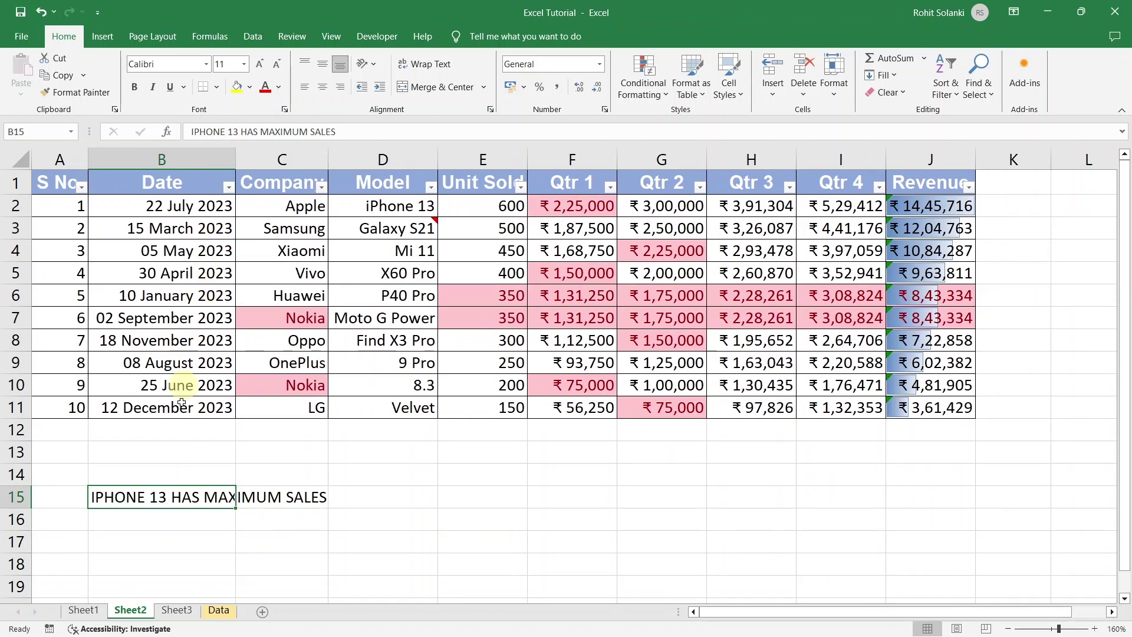
Step: Wrap the note text within cell B15
{"action": "mouse_move", "coordinate": [185, 500]}
{"action": "left_mouse_down"}
{"action": "mouse_move", "coordinate": [262, 503]}
{"action": "mouse_move", "coordinate": [182, 497]}
{"action": "left_mouse_up"}
{"action": "left_click", "coordinate": [430, 71]}
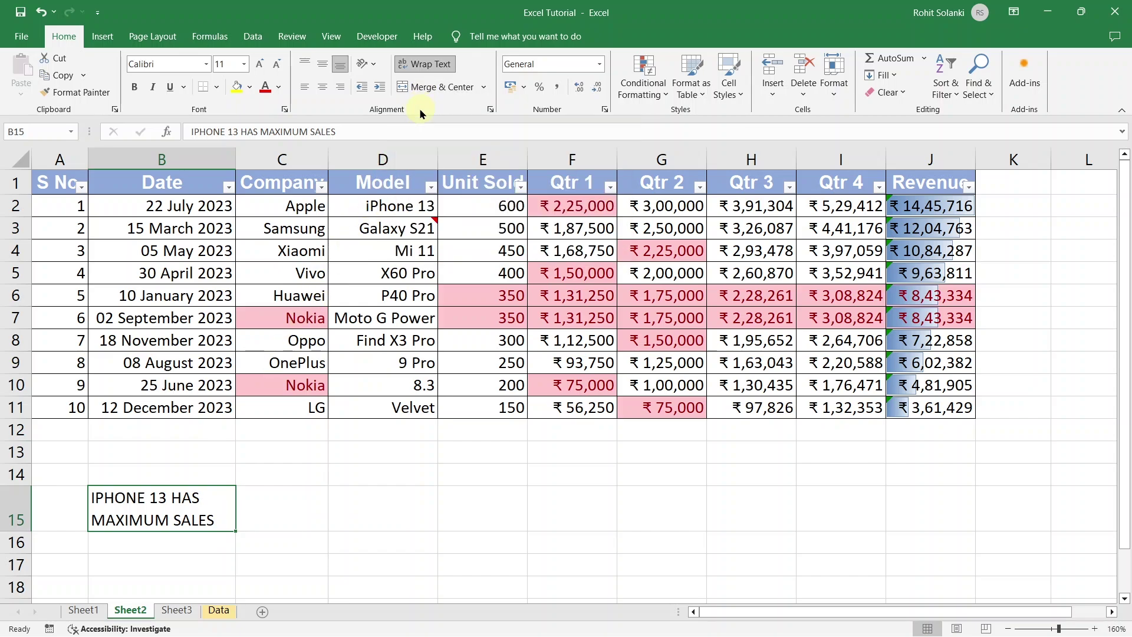
{"action": "key", "text": "ctrl+z"}
Step: Insert two blank rows above the table's header row
{"action": "left_click", "coordinate": [9, 183]}
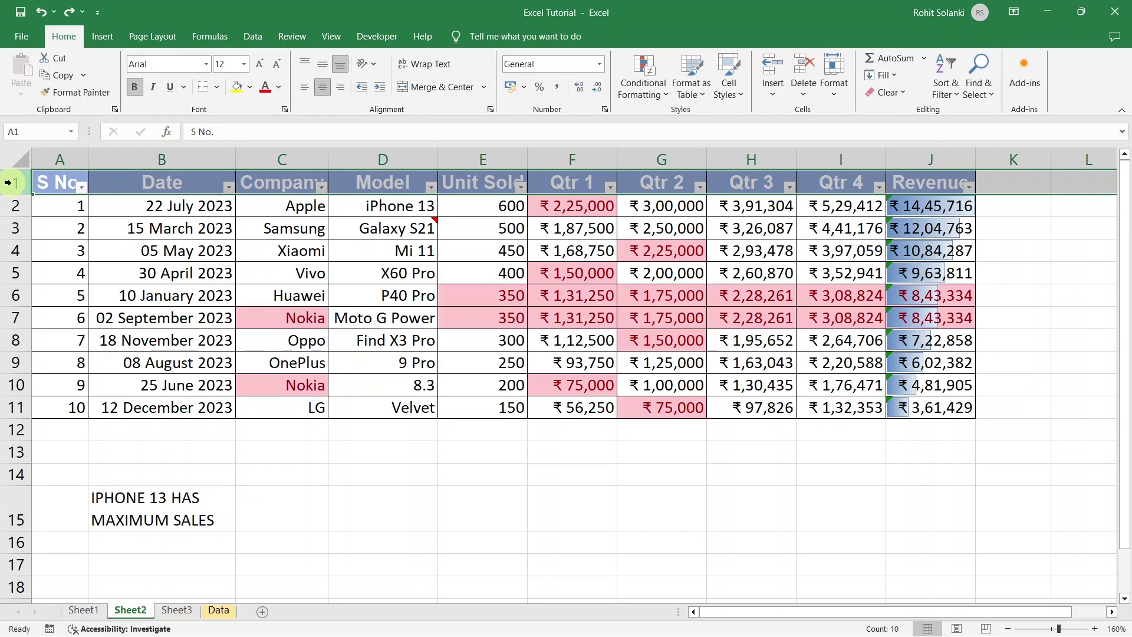
{"action": "left_click_drag", "start_coordinate": [8, 183], "coordinate": [9, 210]}
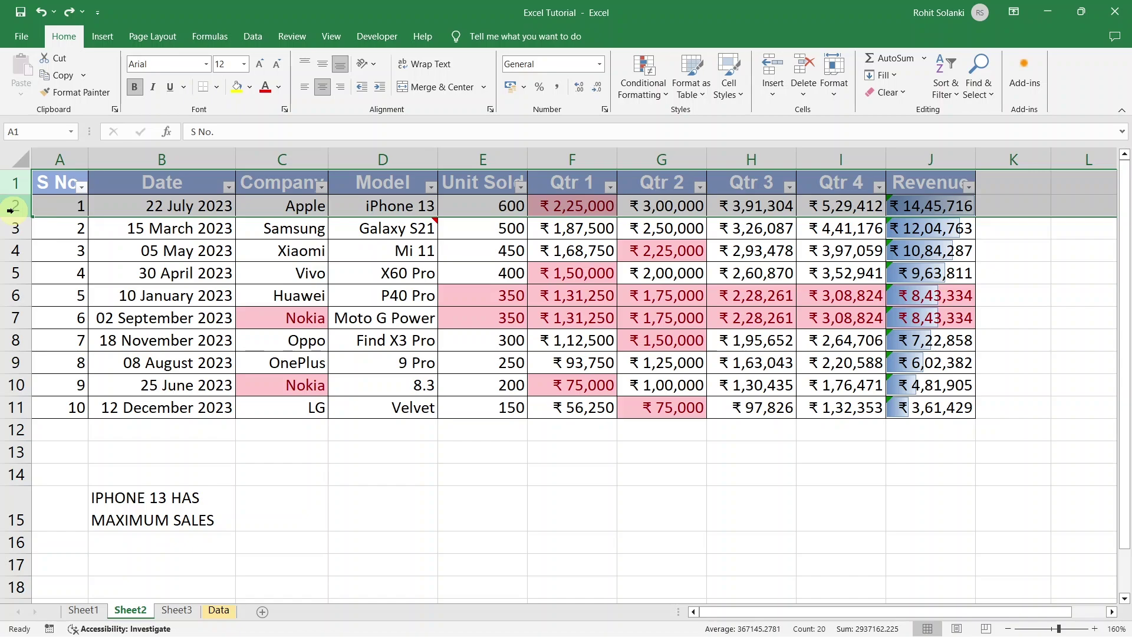
{"action": "right_click", "coordinate": [18, 205]}
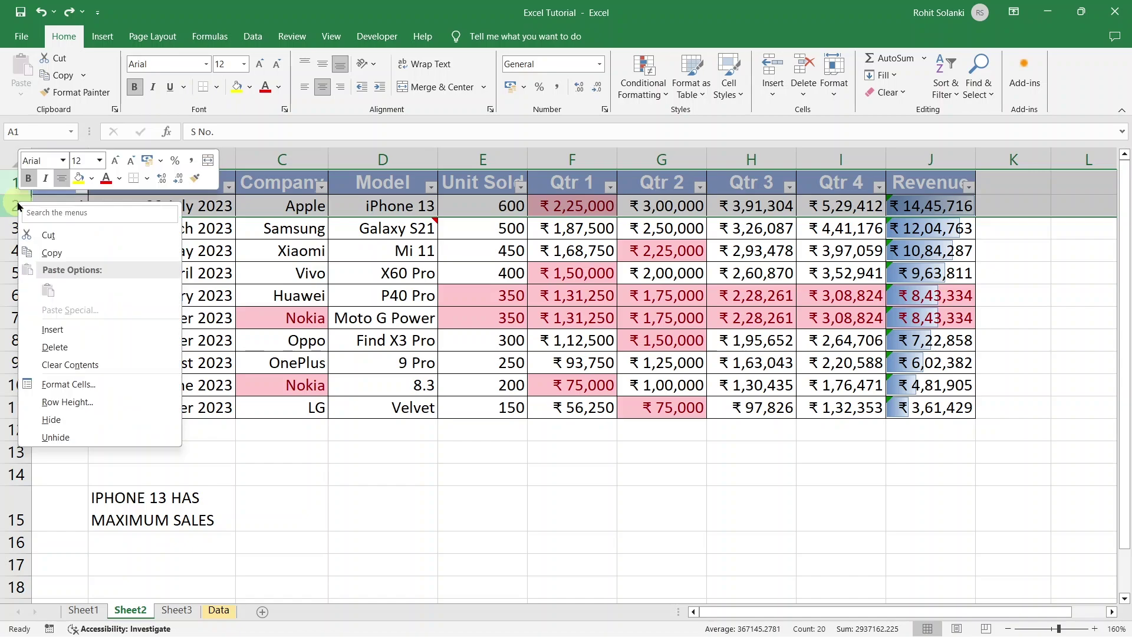
{"action": "left_click", "coordinate": [66, 334]}
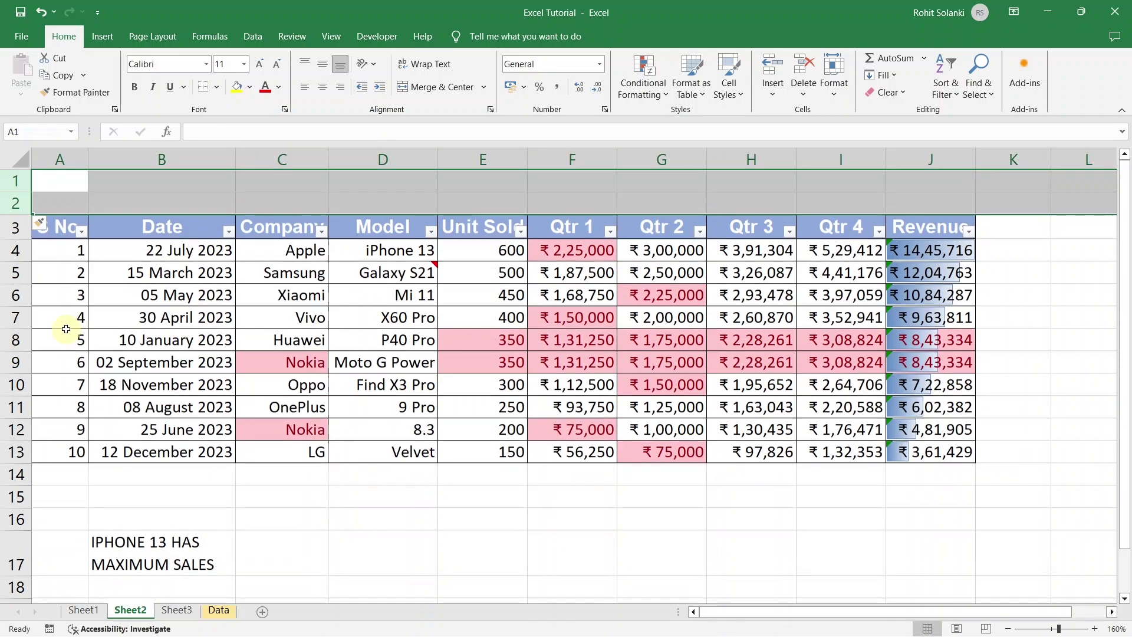
Step: Enter the title SALES REPORT in cell A1 and merge and center it across A1:J1
{"action": "left_click", "coordinate": [92, 202]}
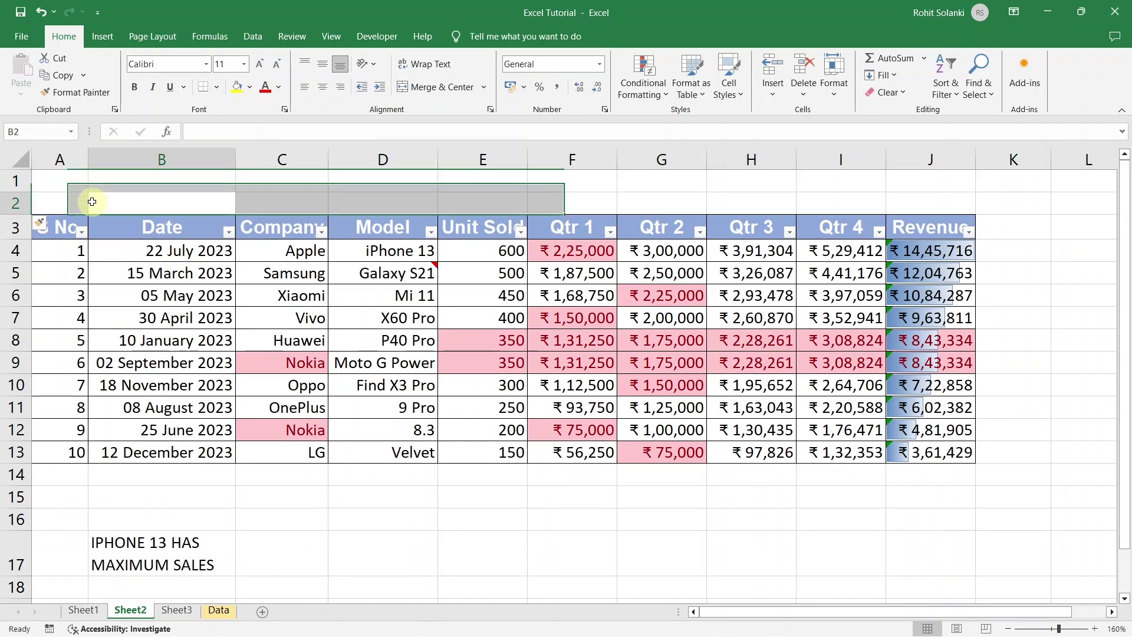
{"action": "left_click", "coordinate": [61, 183]}
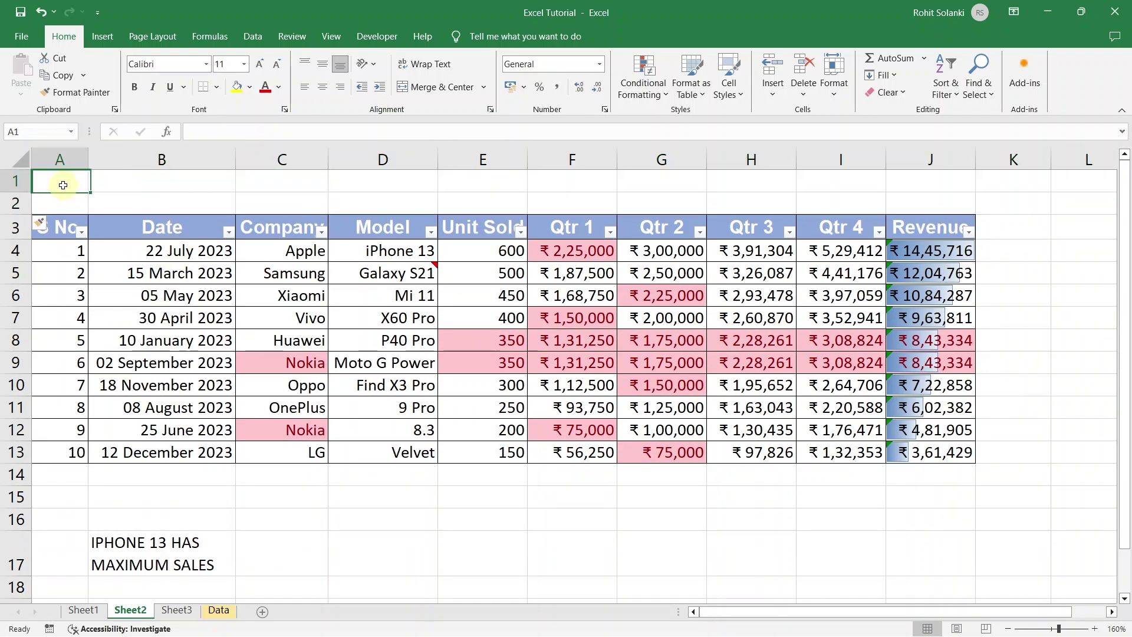
{"action": "type", "text": "SALES REPORT"}
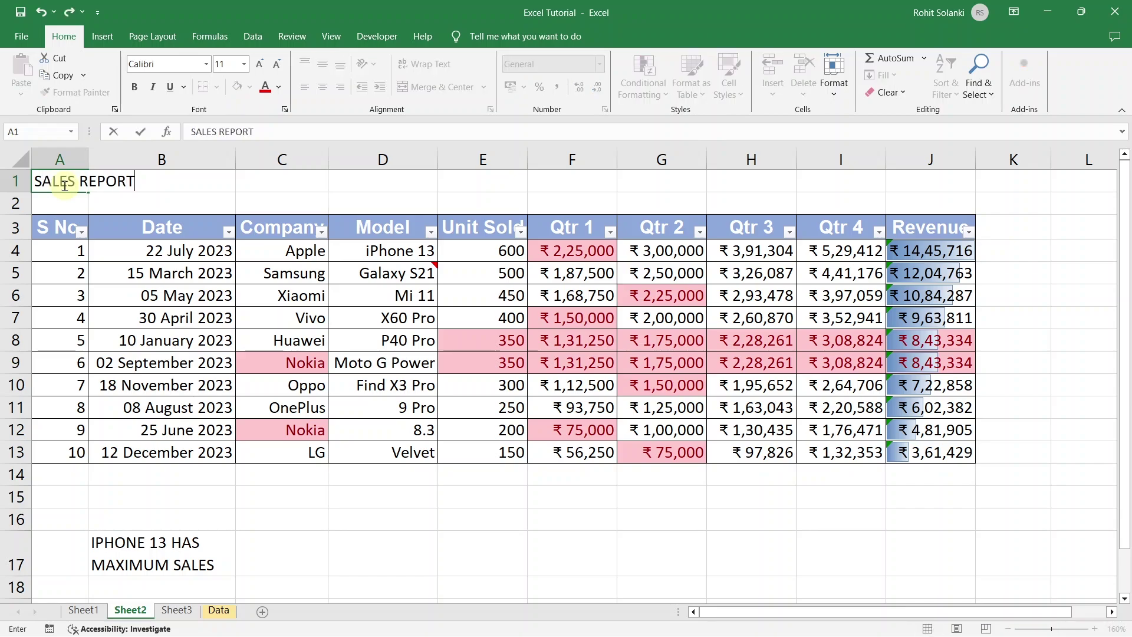
{"action": "key", "text": "Return"}
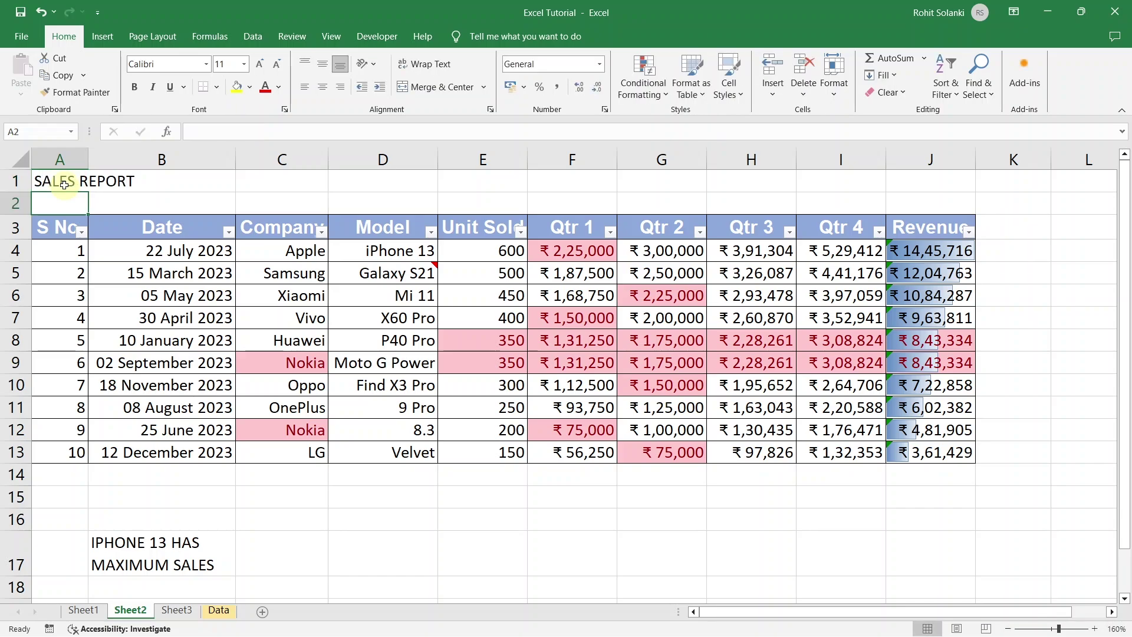
{"action": "left_click_drag", "start_coordinate": [64, 184], "coordinate": [926, 184]}
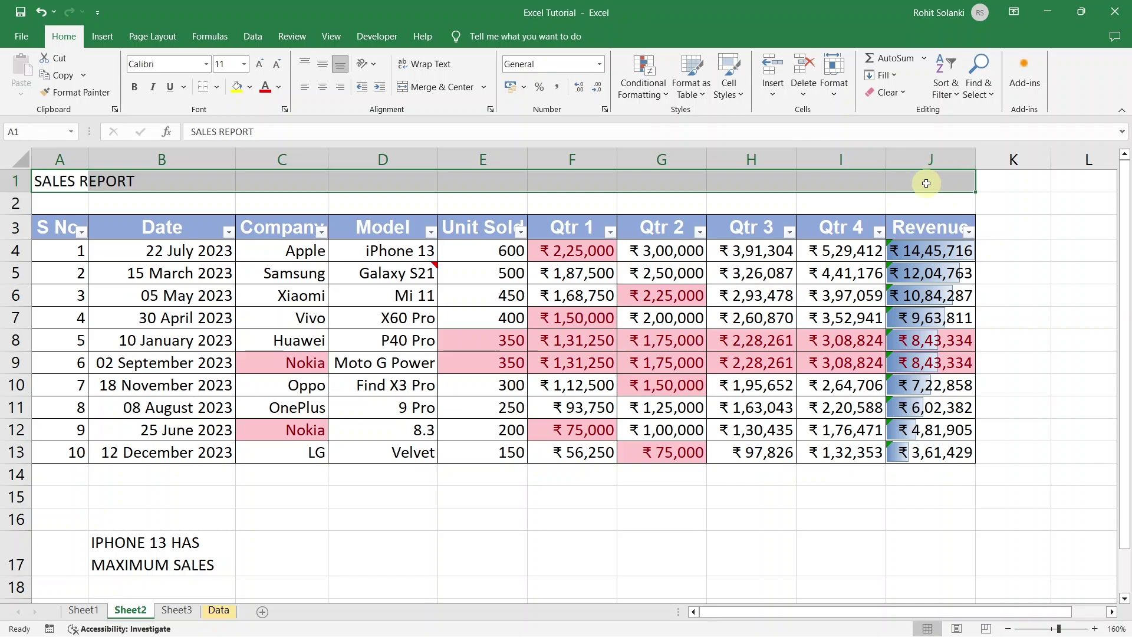
{"action": "left_click", "coordinate": [448, 92]}
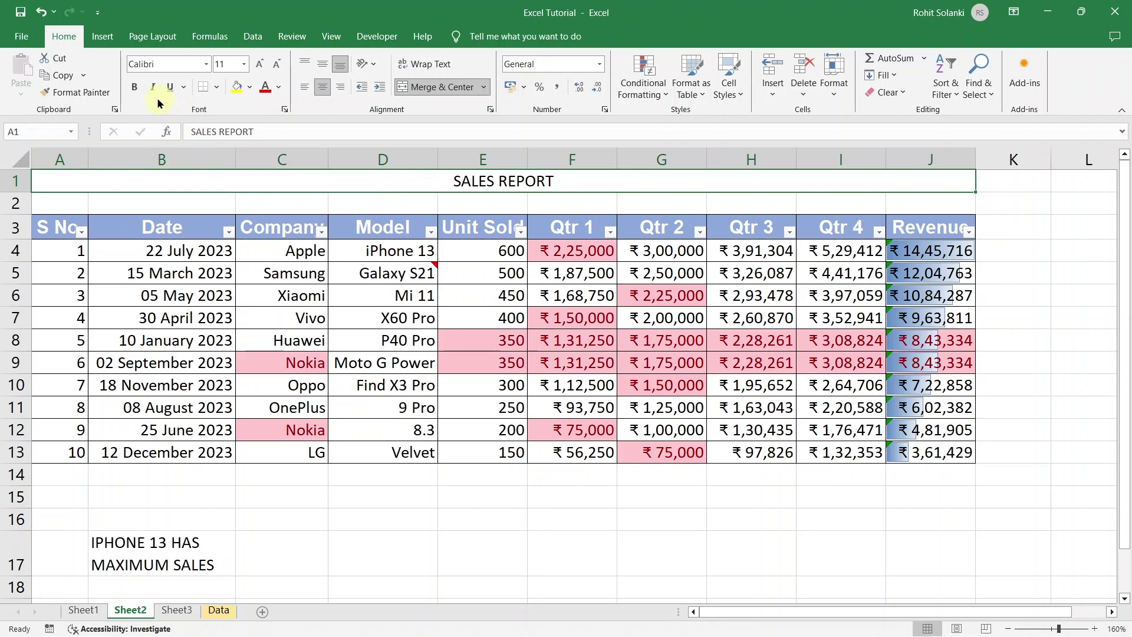
Step: Make the SALES REPORT title in row 1 bold and enlarge its font size to 22
{"action": "left_click", "coordinate": [135, 88]}
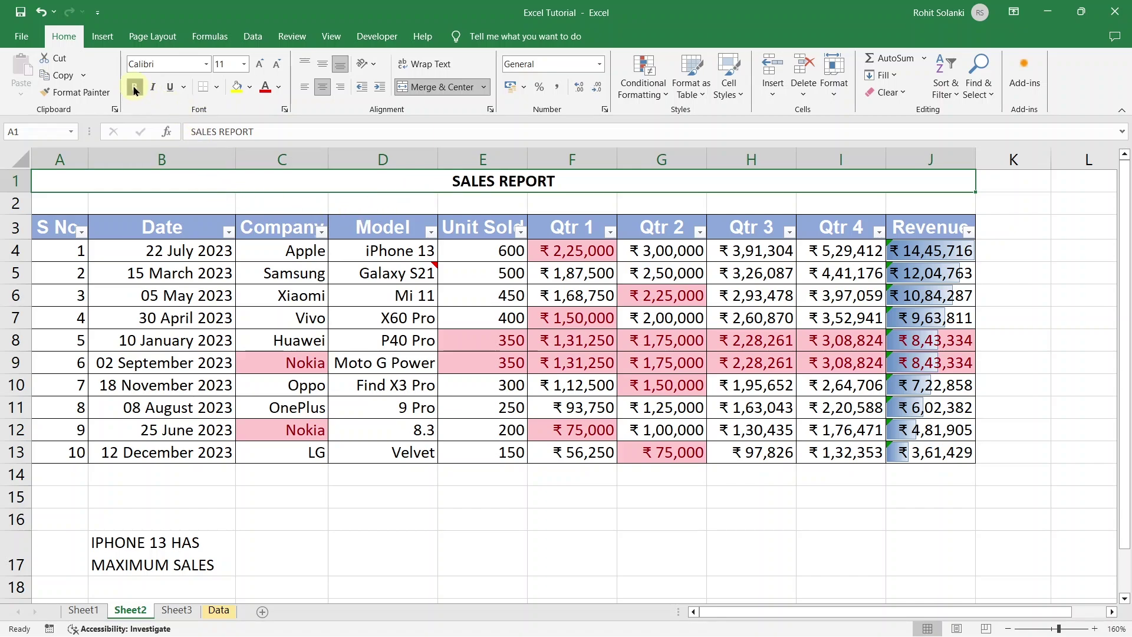
{"action": "left_click", "coordinate": [259, 64]}
{"action": "left_click", "coordinate": [260, 64]}
{"action": "left_click", "coordinate": [260, 63]}
{"action": "left_click", "coordinate": [259, 64]}
{"action": "left_click", "coordinate": [259, 64]}
{"action": "left_click", "coordinate": [259, 64]}
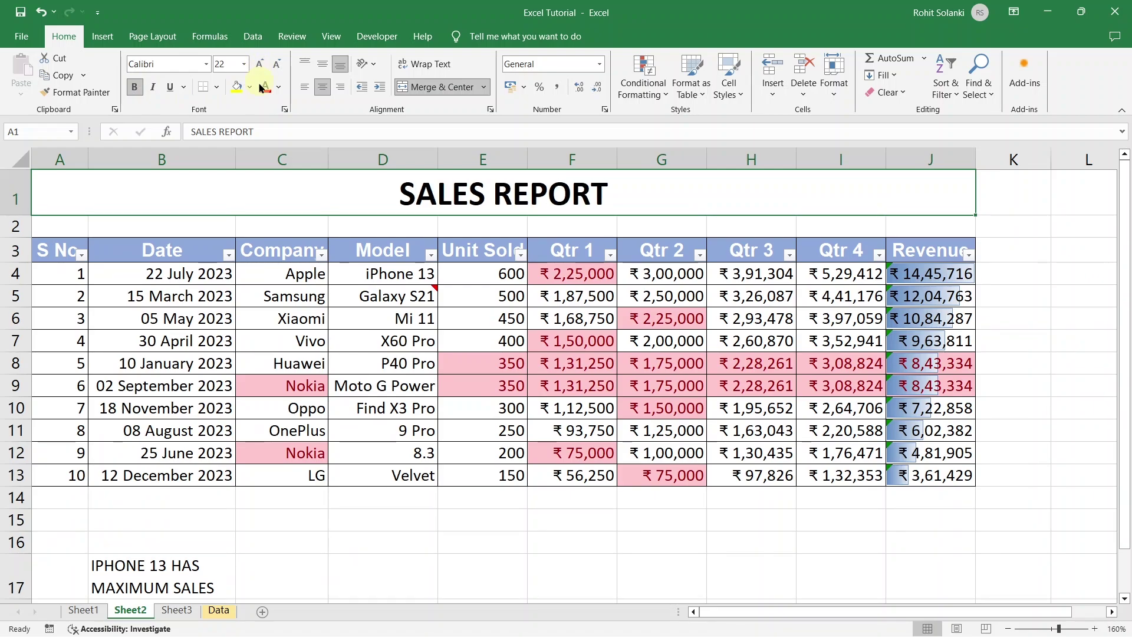
Step: Merge and center cells A2:J2 and enter SALES REPORT as the subtitle
{"action": "left_click_drag", "start_coordinate": [64, 224], "coordinate": [923, 221]}
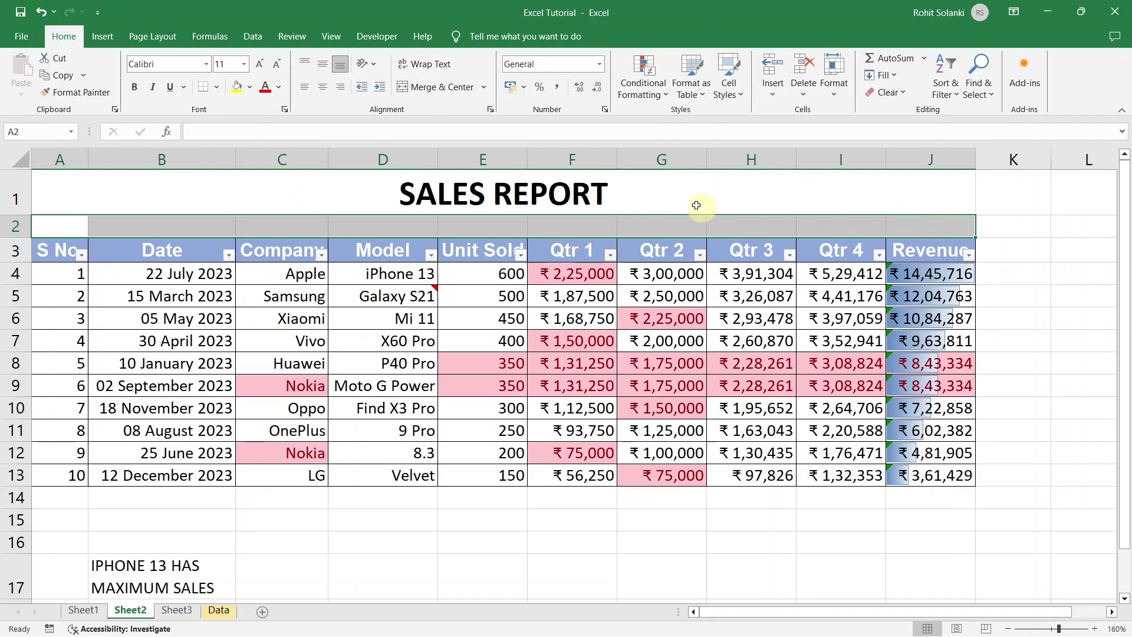
{"action": "left_click", "coordinate": [431, 88]}
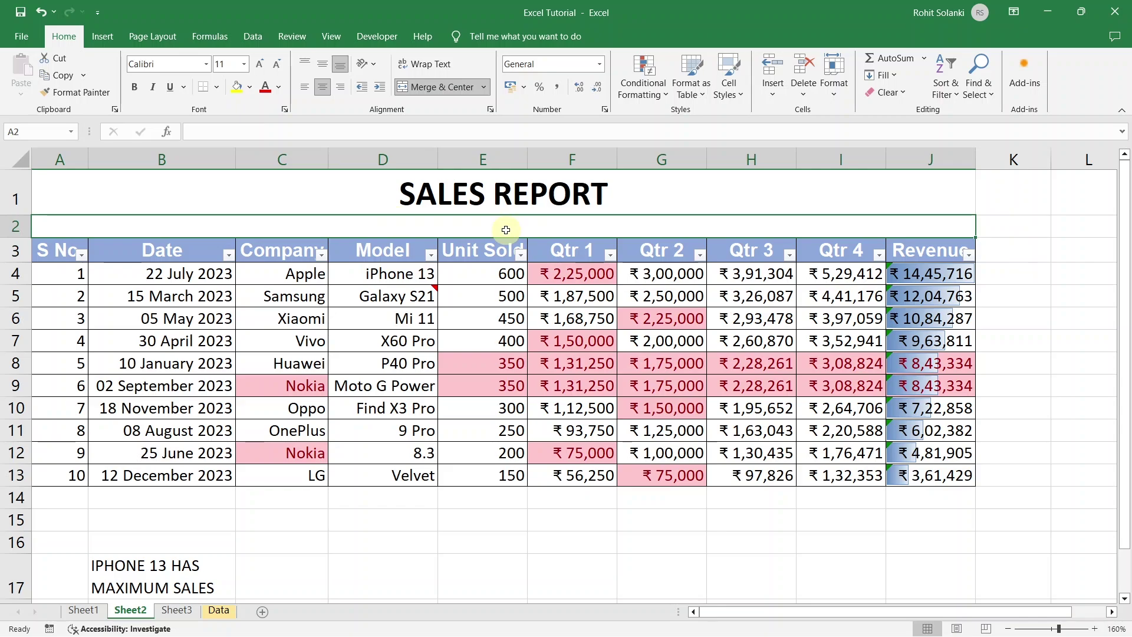
{"action": "type", "text": "SALES"}
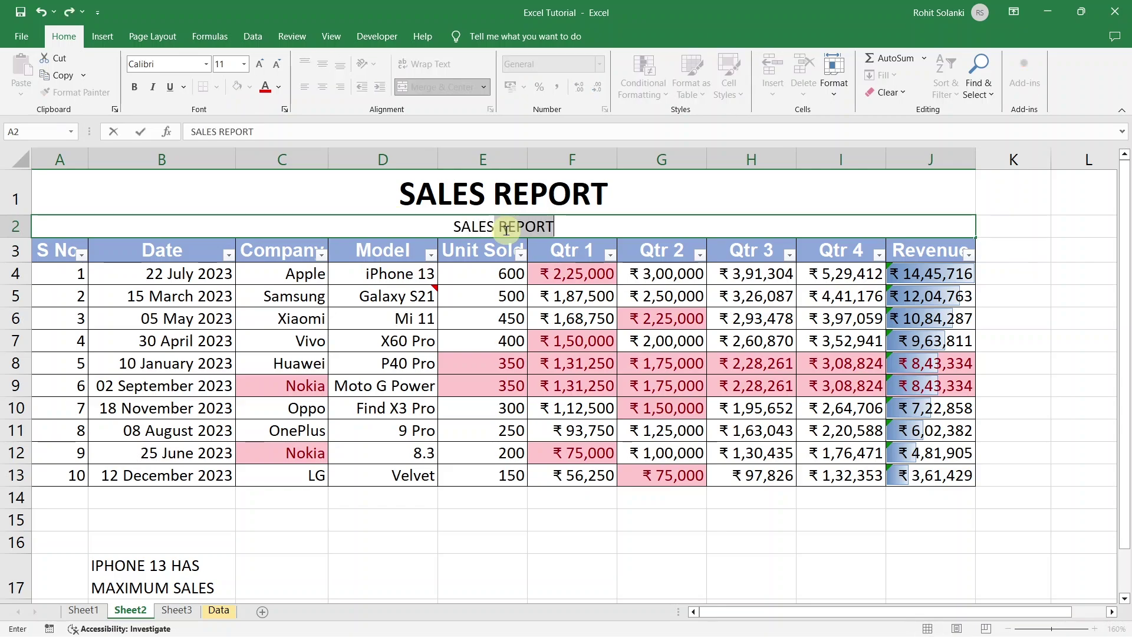
{"action": "key", "text": "Return"}
{"action": "key", "text": "Return"}
{"action": "left_click", "coordinate": [505, 230]}
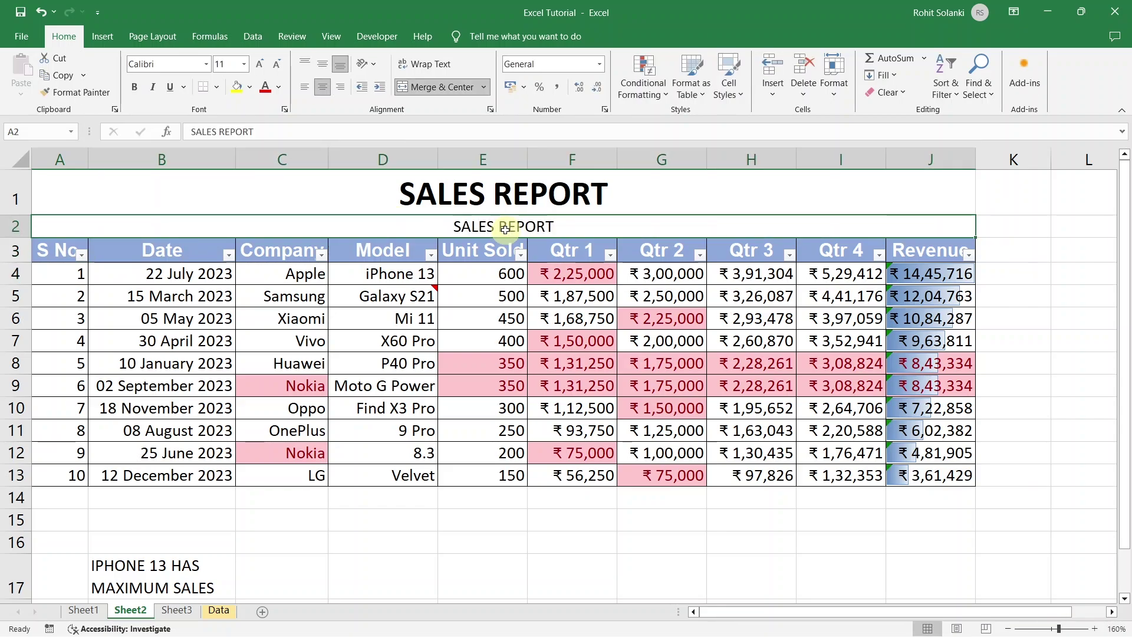
Step: Replace the title in the merged cell A1 with ABC COMPANY
{"action": "left_click", "coordinate": [504, 197]}
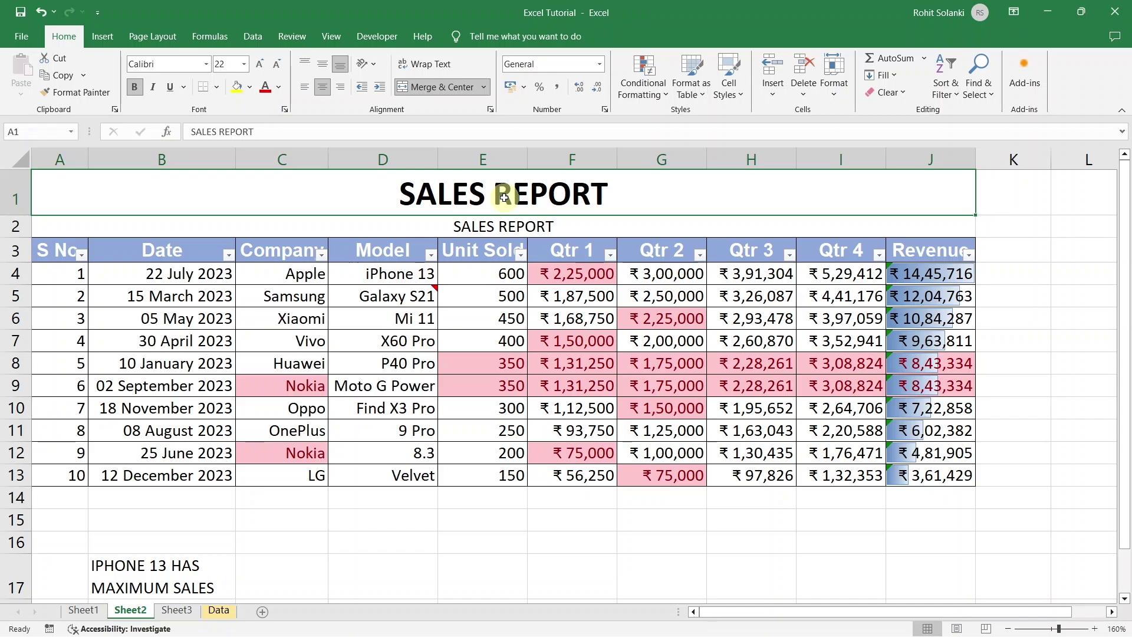
{"action": "type", "text": "ABC COMPANY"}
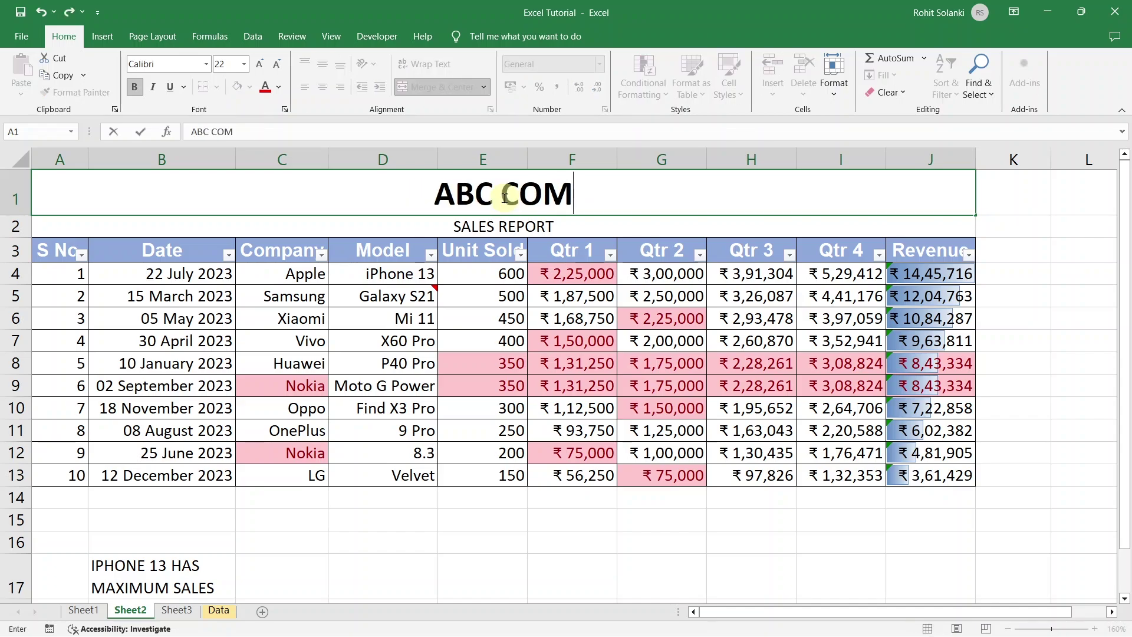
{"action": "key", "text": "ctrl+Return"}
{"action": "key", "text": "Return"}
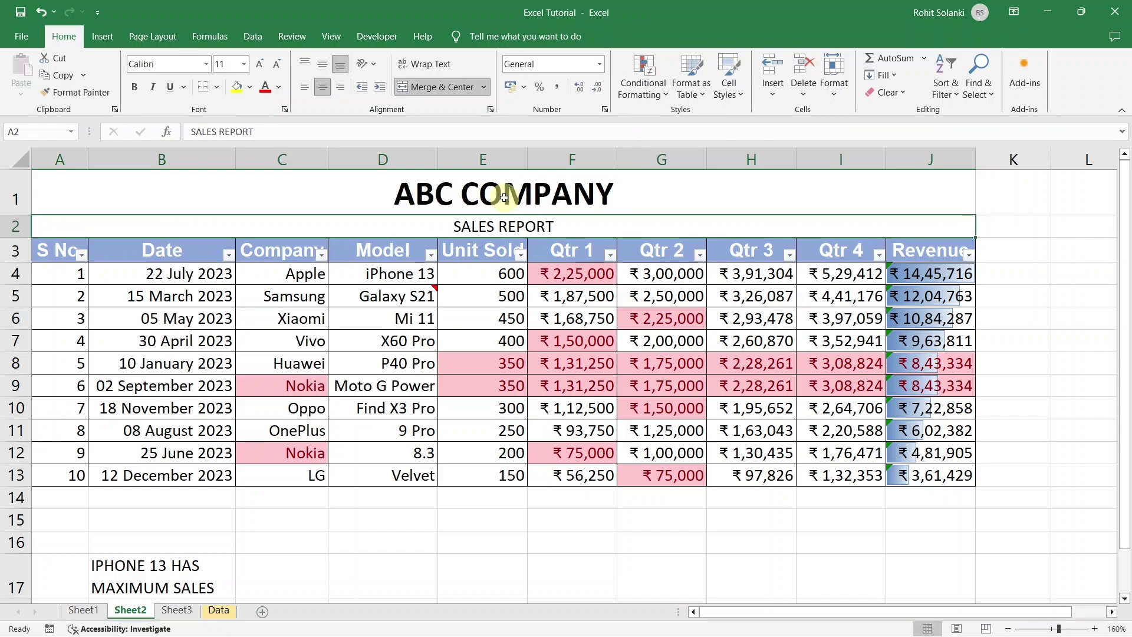
Step: Make the SALES REPORT subtitle in row 2 bold and enlarge its font size to 14
{"action": "left_click", "coordinate": [134, 87]}
{"action": "left_click", "coordinate": [259, 64]}
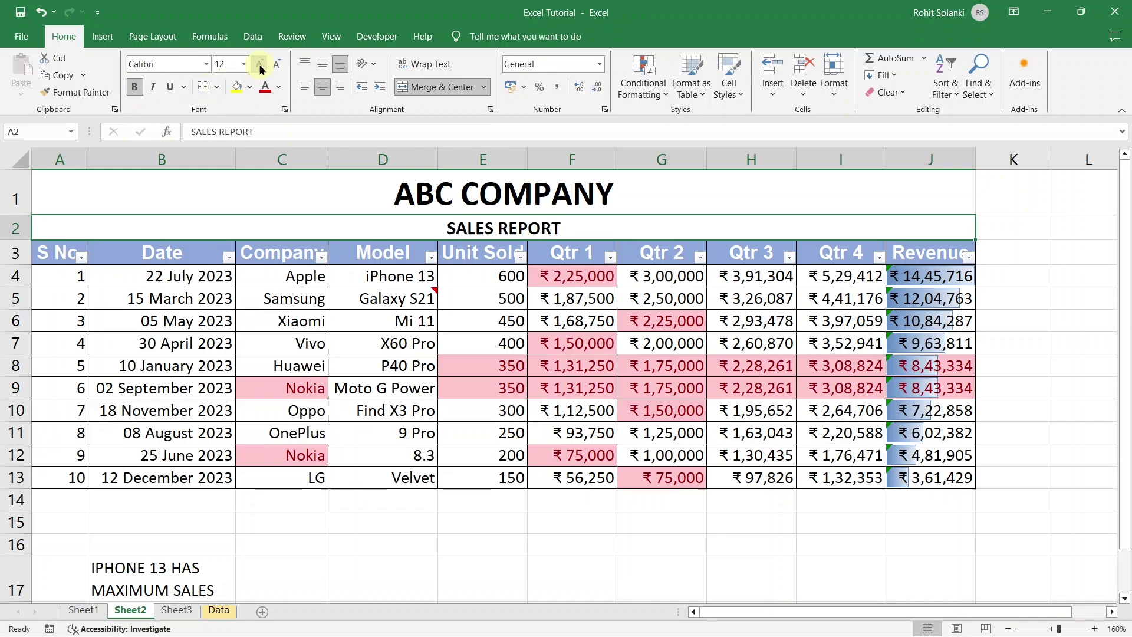
{"action": "left_click", "coordinate": [260, 64]}
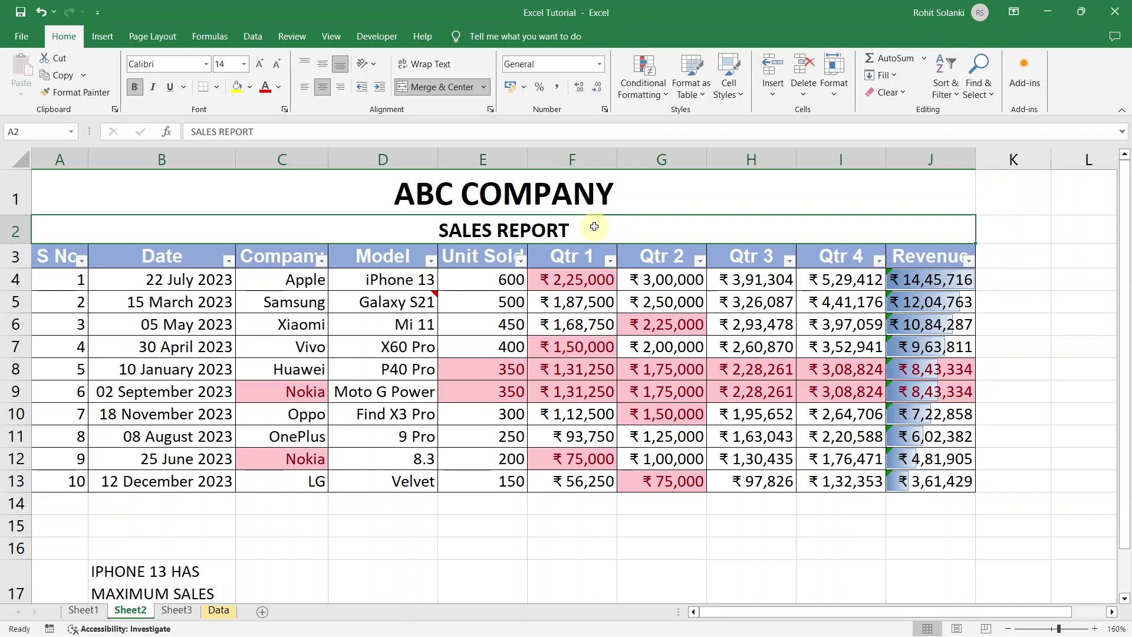
Step: Convert the range A3:J13 into a table that uses its first row as headers
{"action": "left_click_drag", "start_coordinate": [937, 480], "coordinate": [18, 262]}
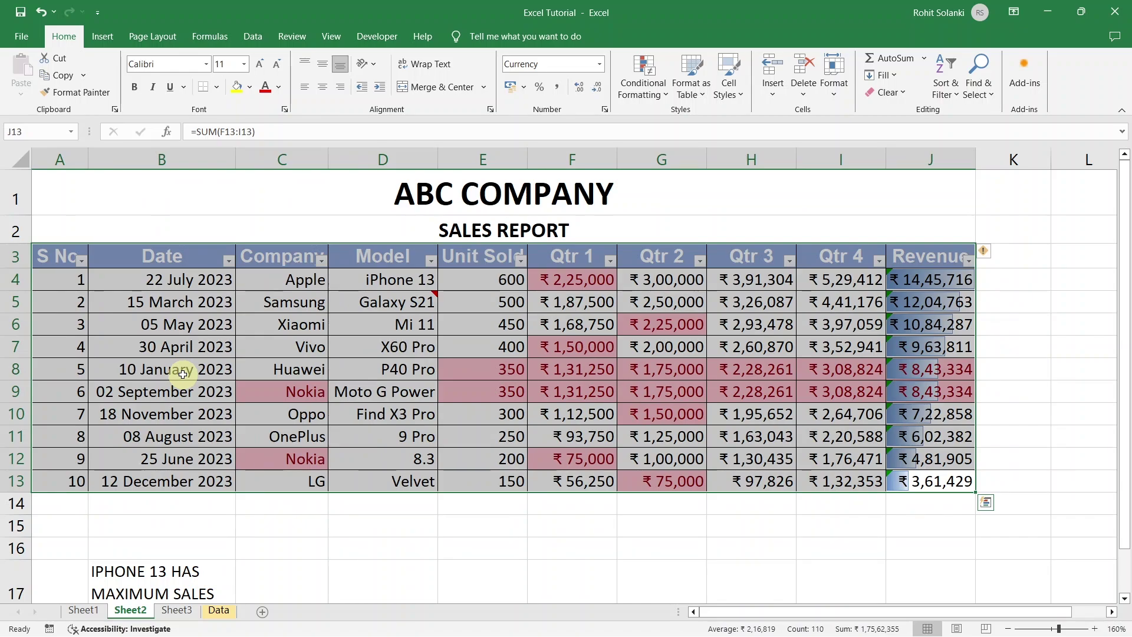
{"action": "left_click", "coordinate": [111, 44]}
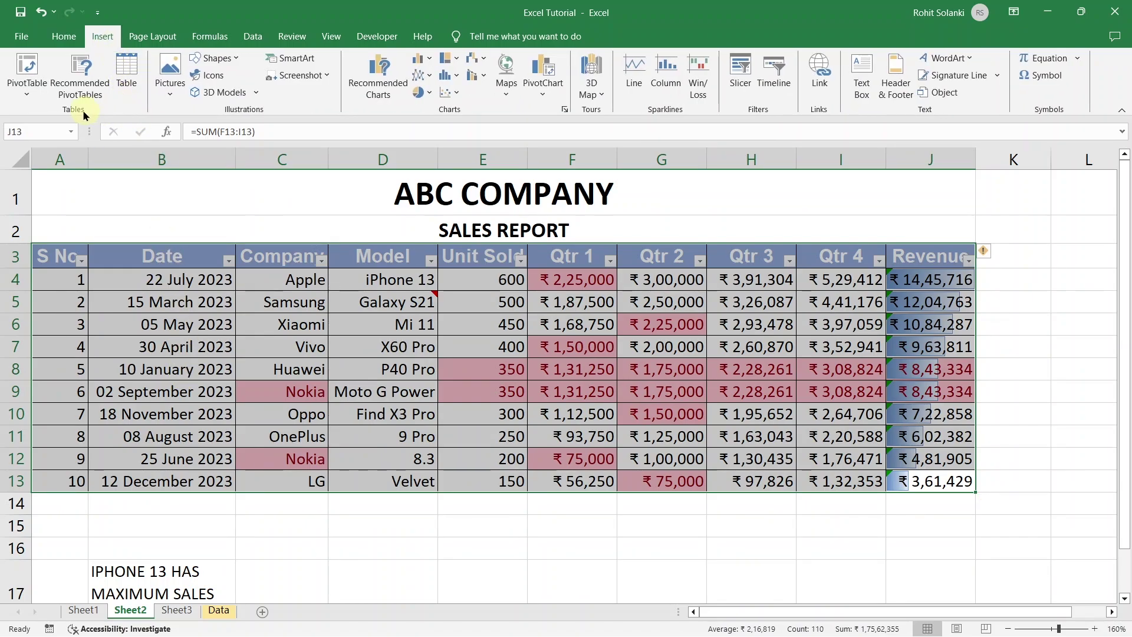
{"action": "left_click", "coordinate": [130, 76]}
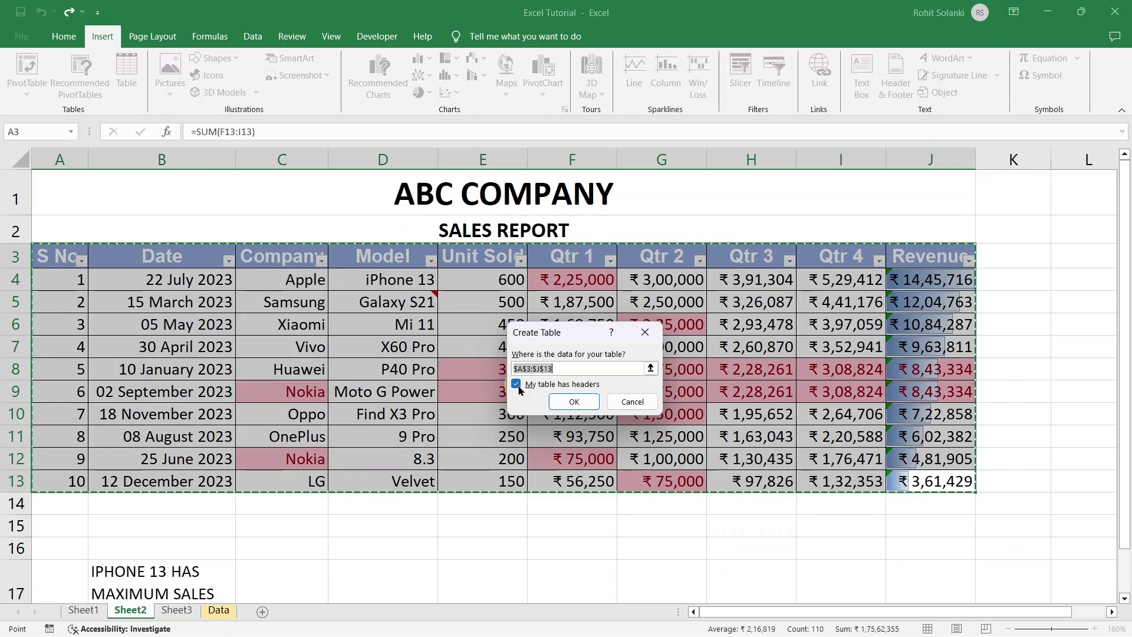
{"action": "left_click", "coordinate": [563, 399]}
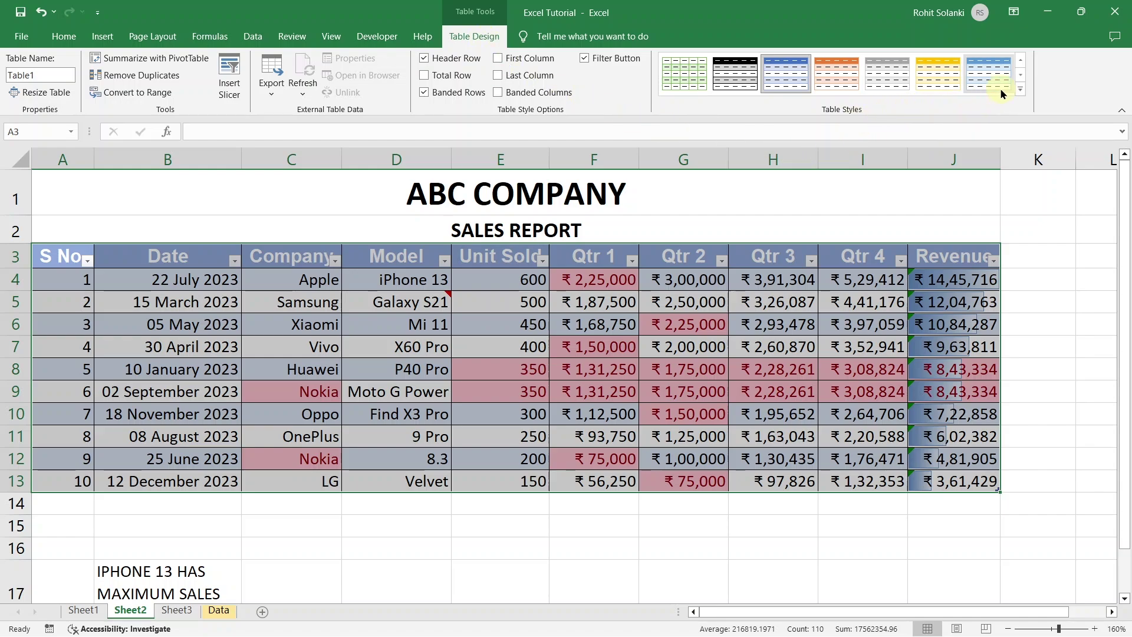
Step: Apply the light table style with a solid blue header to the sales table
{"action": "left_click", "coordinate": [1019, 89]}
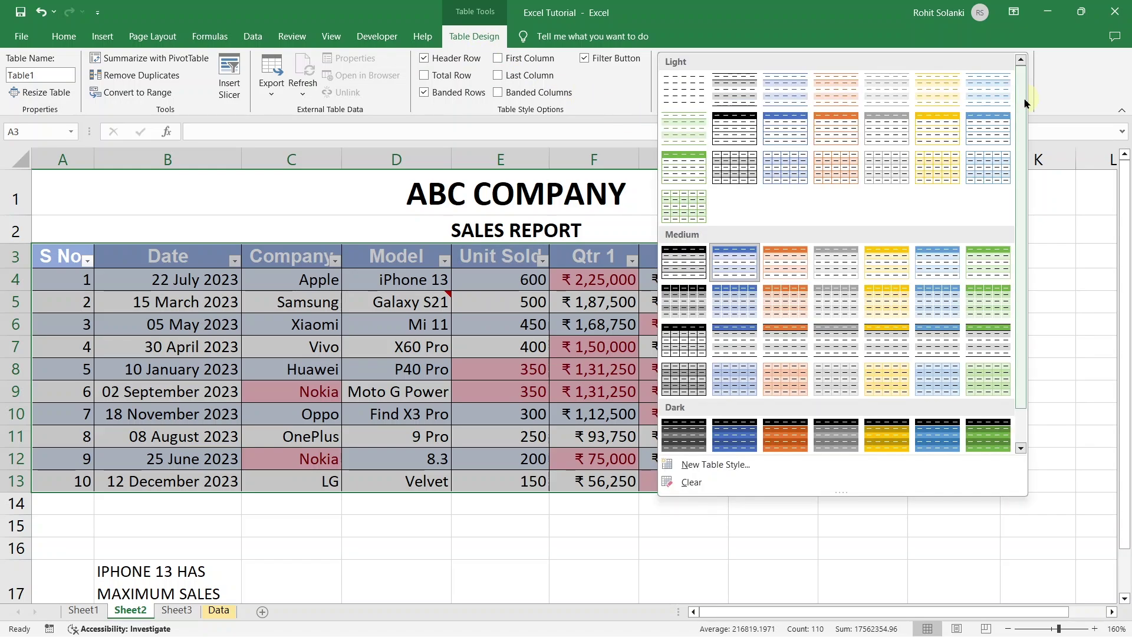
{"action": "left_click_drag", "start_coordinate": [1024, 103], "coordinate": [1026, 143]}
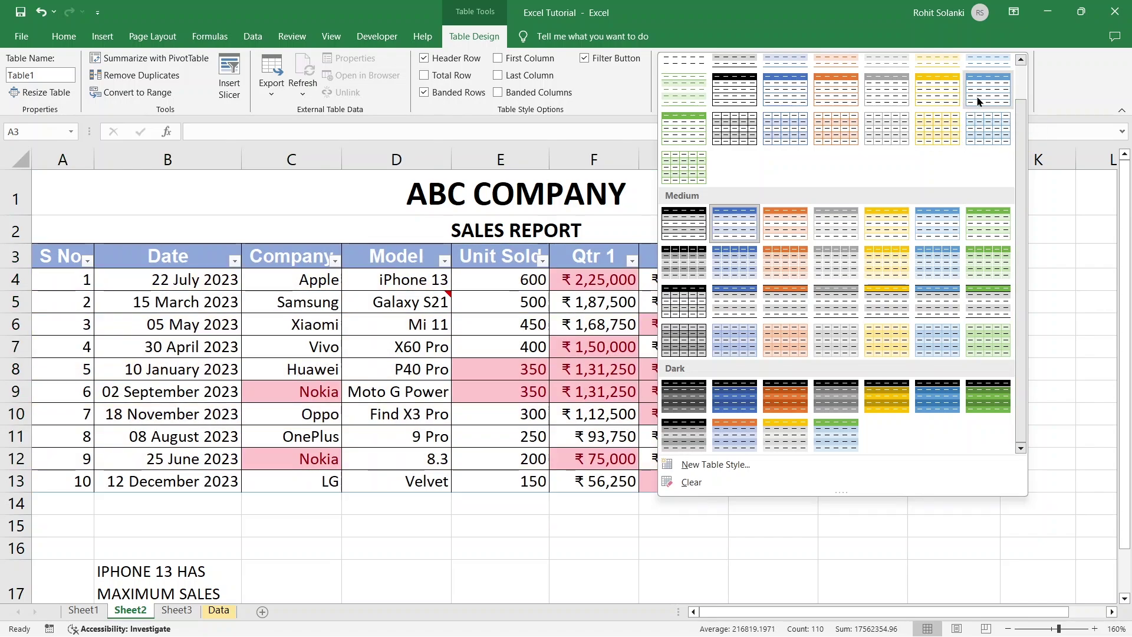
{"action": "left_click", "coordinate": [977, 102]}
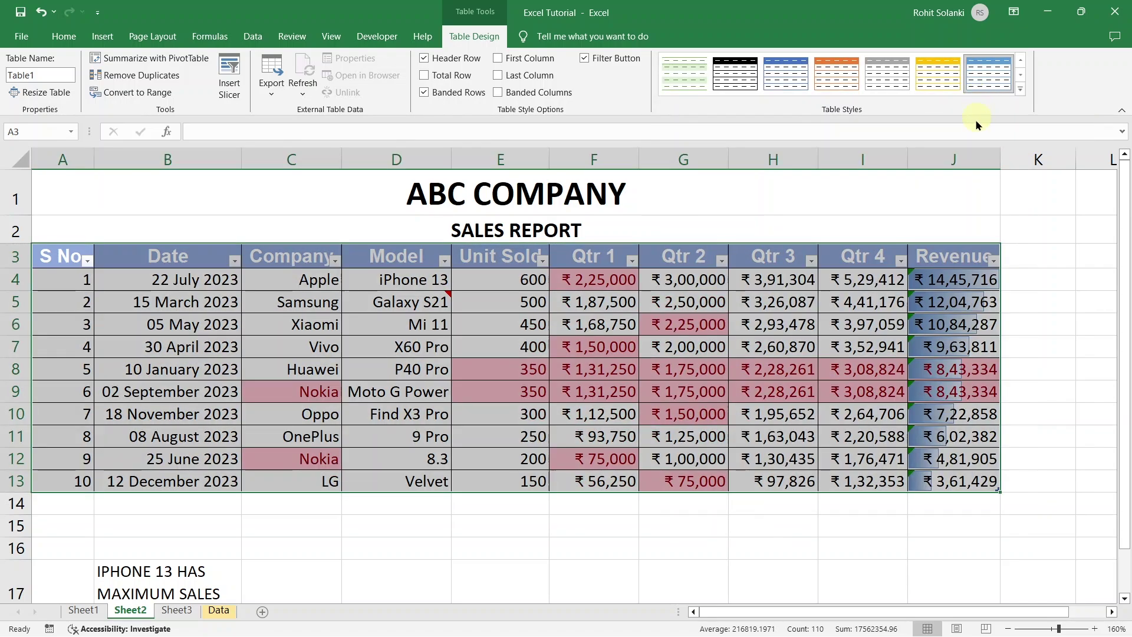
{"action": "left_click", "coordinate": [713, 368]}
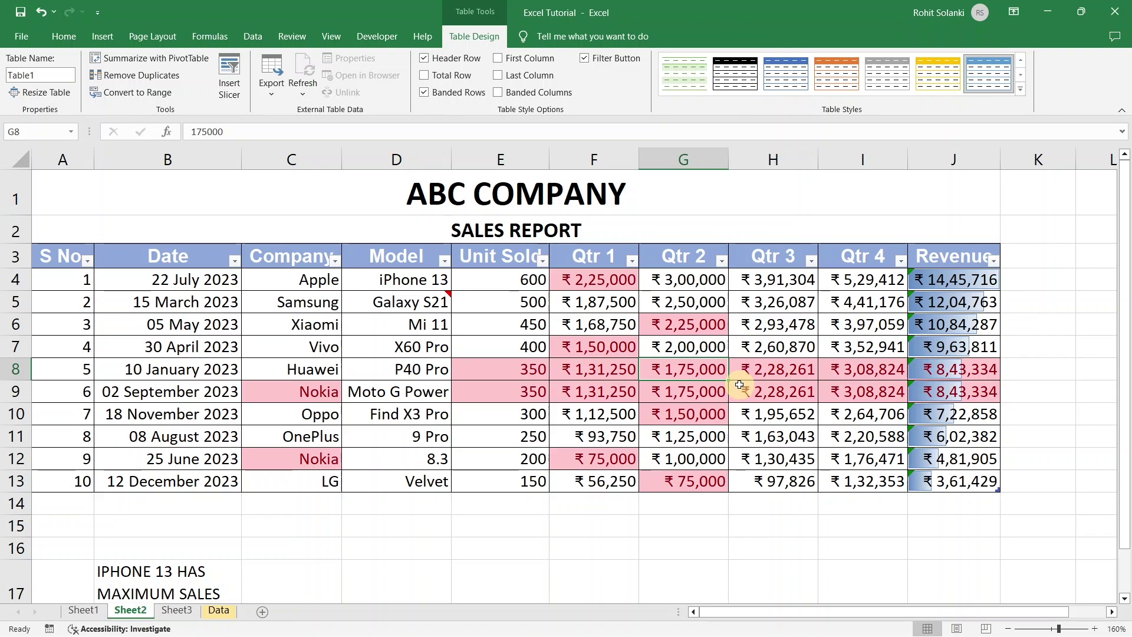
Step: Clear the sales table's style and add a total row beneath the data
{"action": "left_click", "coordinate": [1020, 89]}
{"action": "scroll", "coordinate": [1023, 94], "scroll_direction": "down", "scroll_amount": 1}
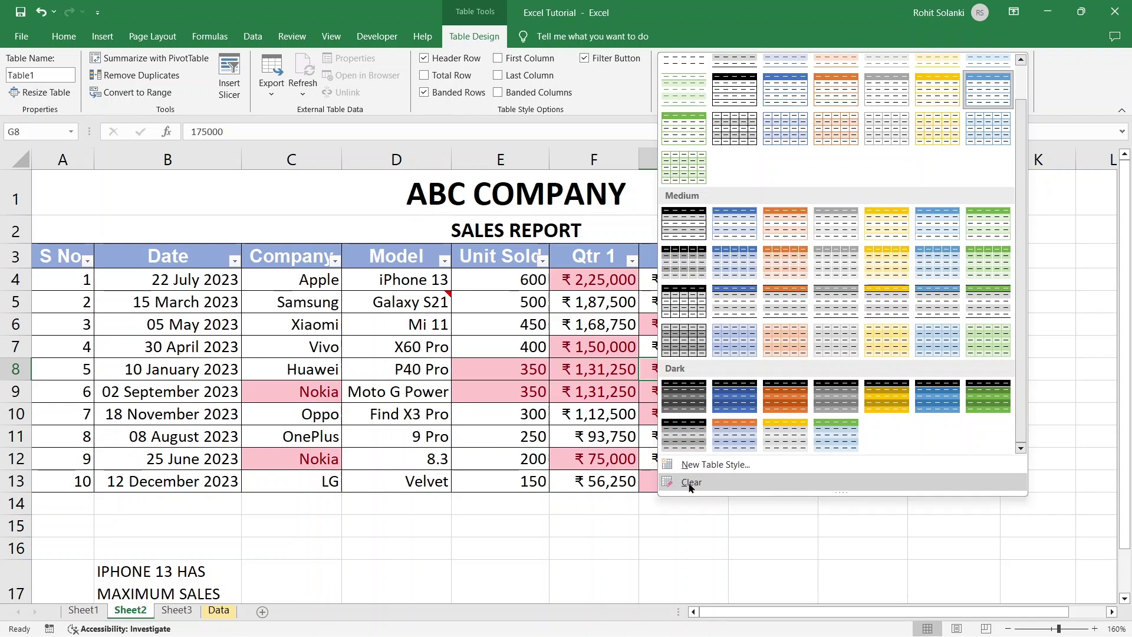
{"action": "left_click", "coordinate": [681, 483]}
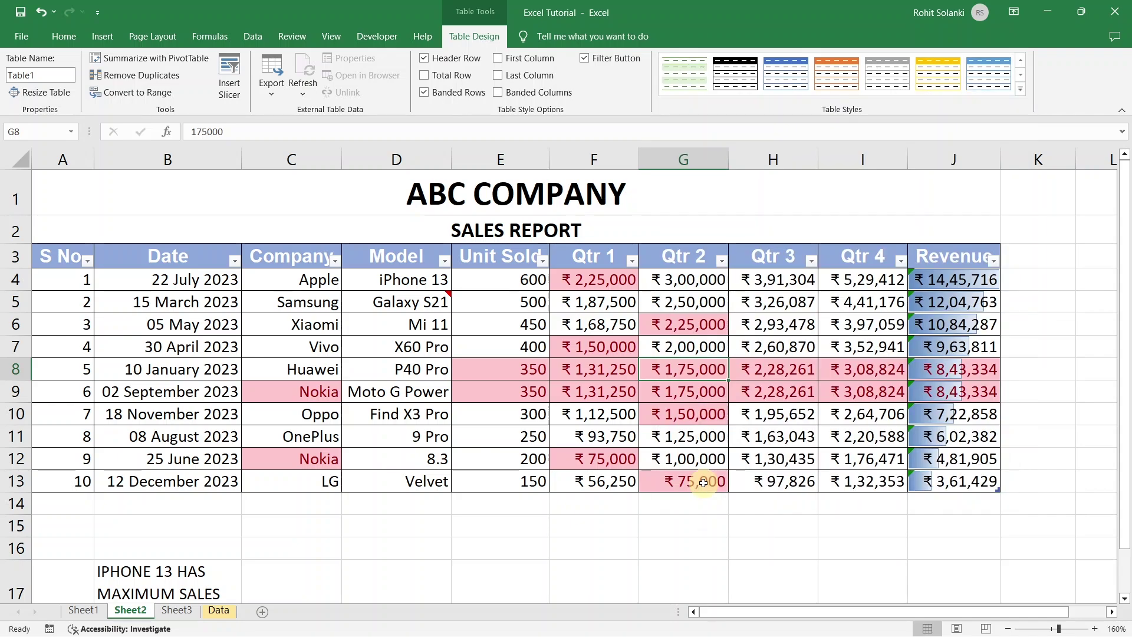
{"action": "left_click", "coordinate": [664, 346]}
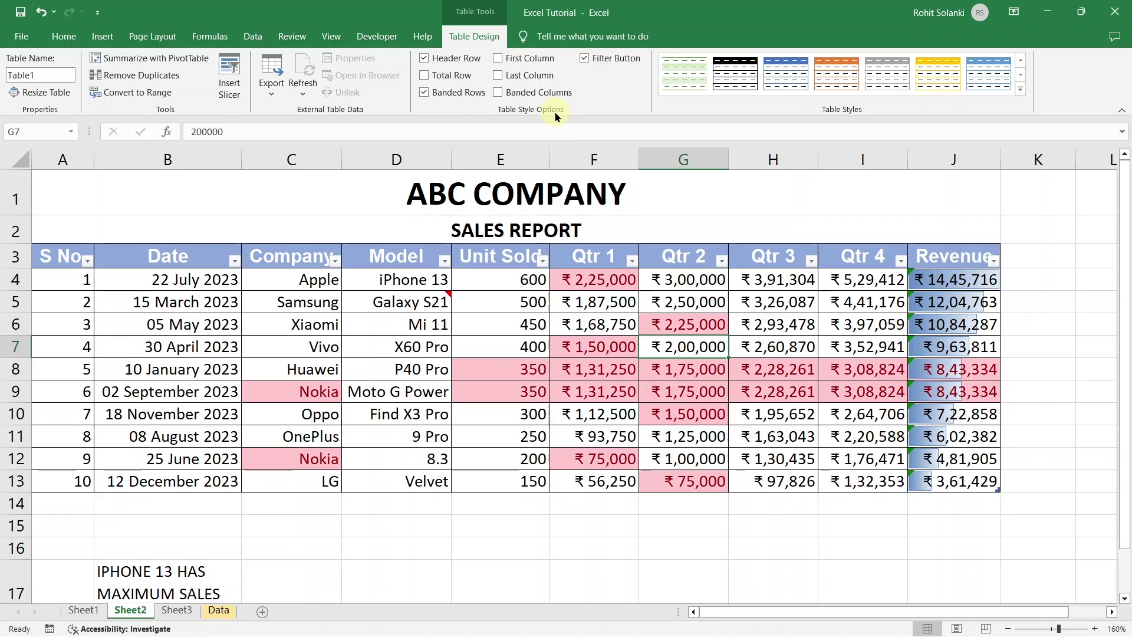
{"action": "left_click", "coordinate": [425, 76]}
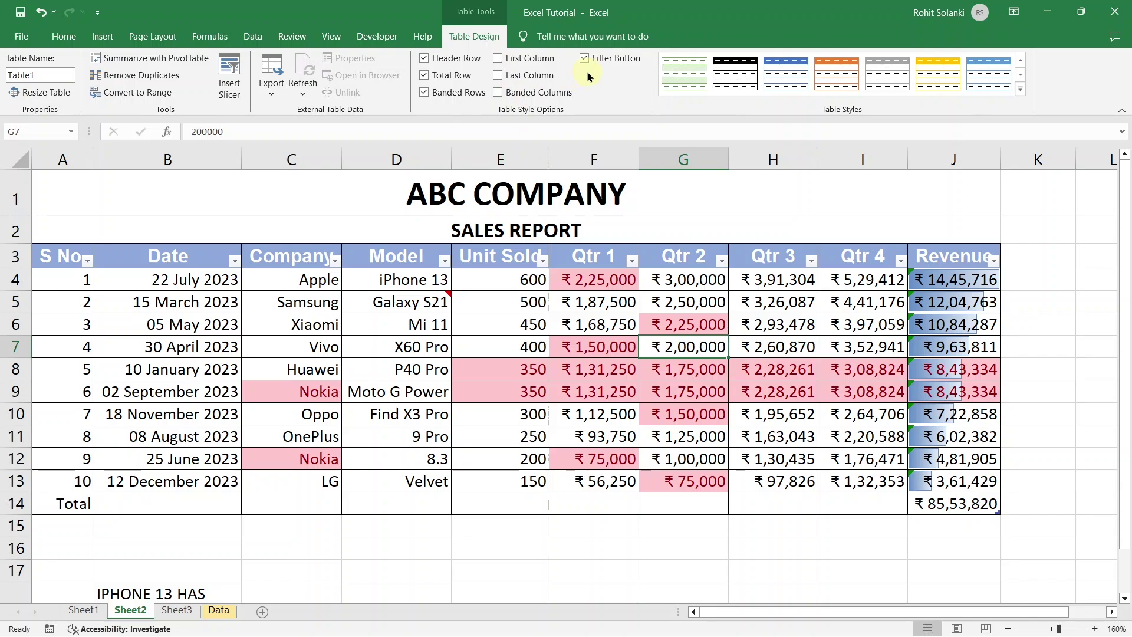
Step: Insert a slicer for the Company field and move it over the Revenue column at the table's right edge
{"action": "left_click", "coordinate": [236, 98]}
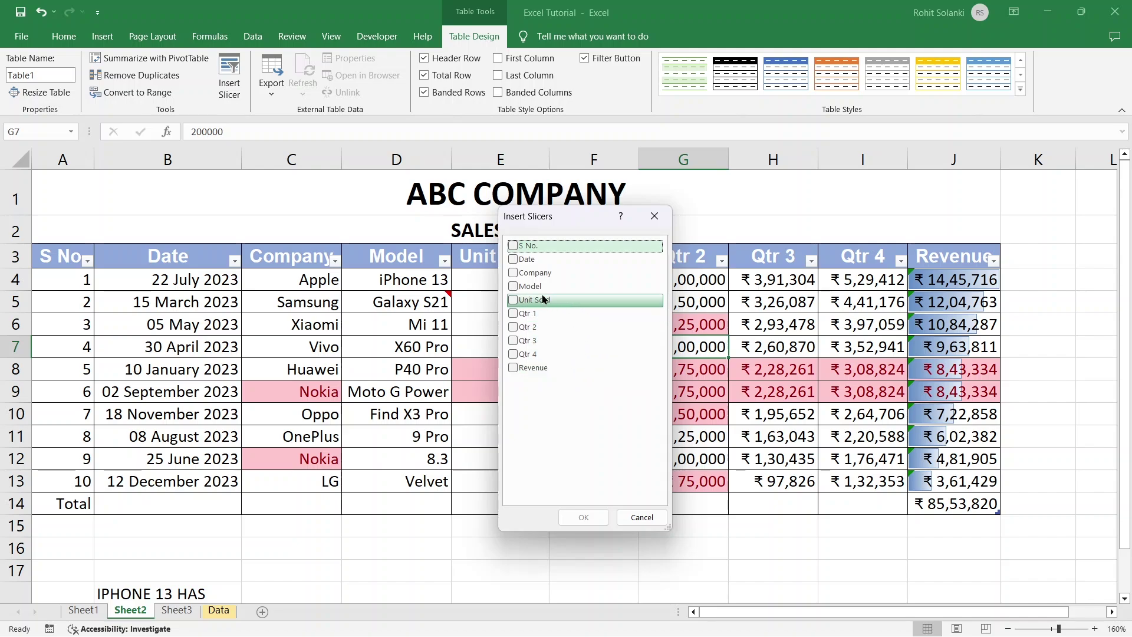
{"action": "left_click", "coordinate": [511, 274]}
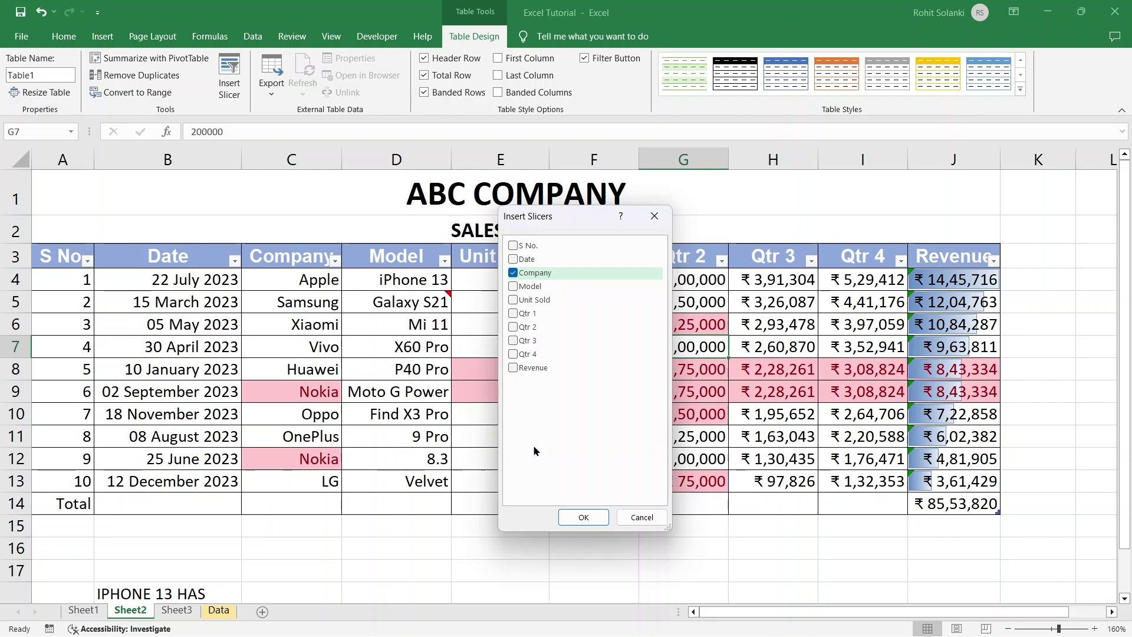
{"action": "left_click", "coordinate": [564, 516]}
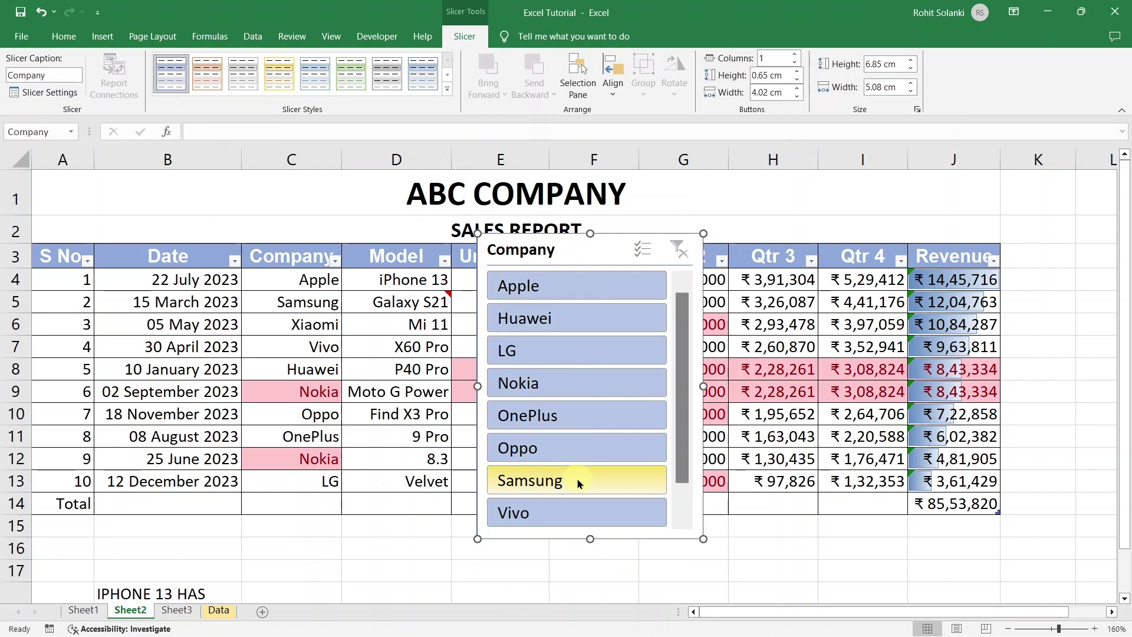
{"action": "left_click_drag", "start_coordinate": [684, 426], "coordinate": [682, 397]}
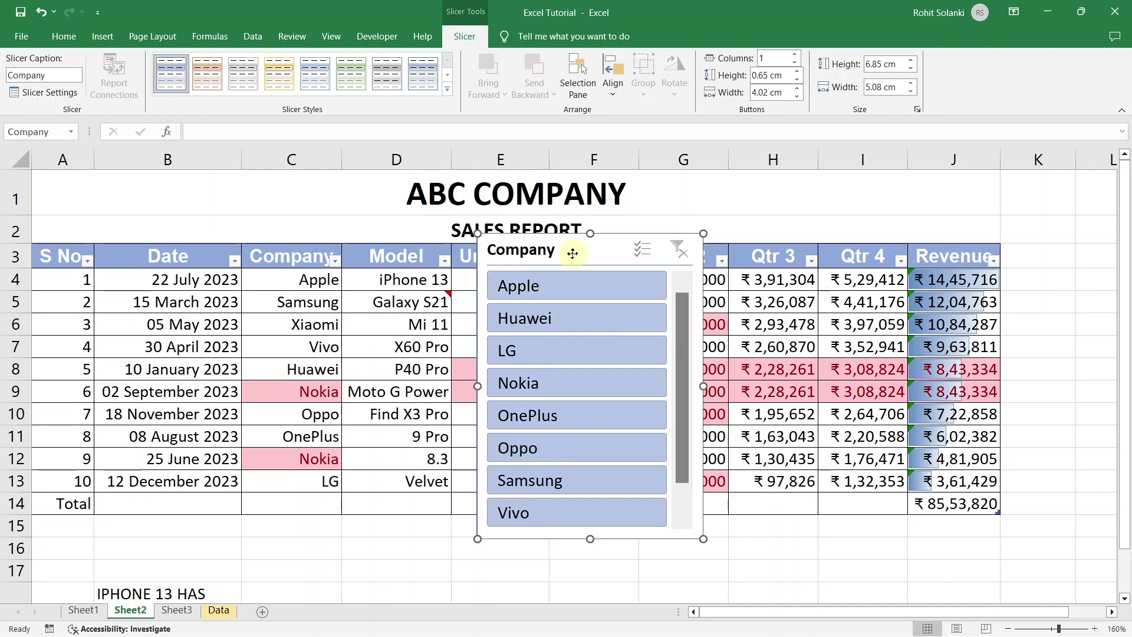
{"action": "left_click_drag", "start_coordinate": [575, 258], "coordinate": [985, 230]}
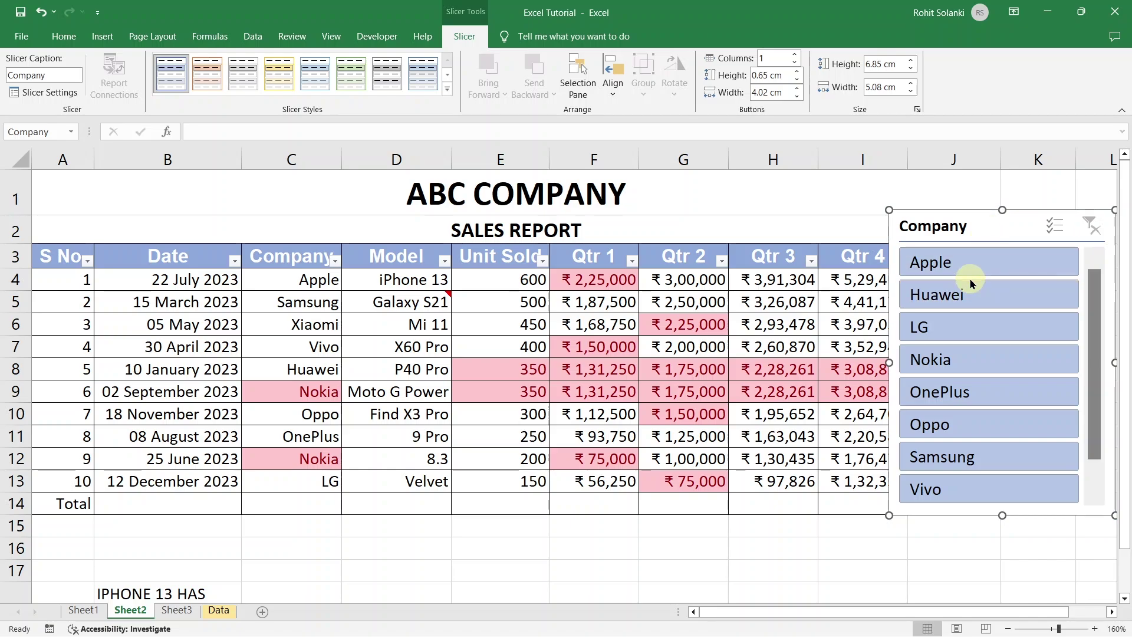
Step: Try the Company slicer on Nokia, Samsung, and Samsung multi-selected with Apple, and clear its filter
{"action": "left_click", "coordinate": [961, 368]}
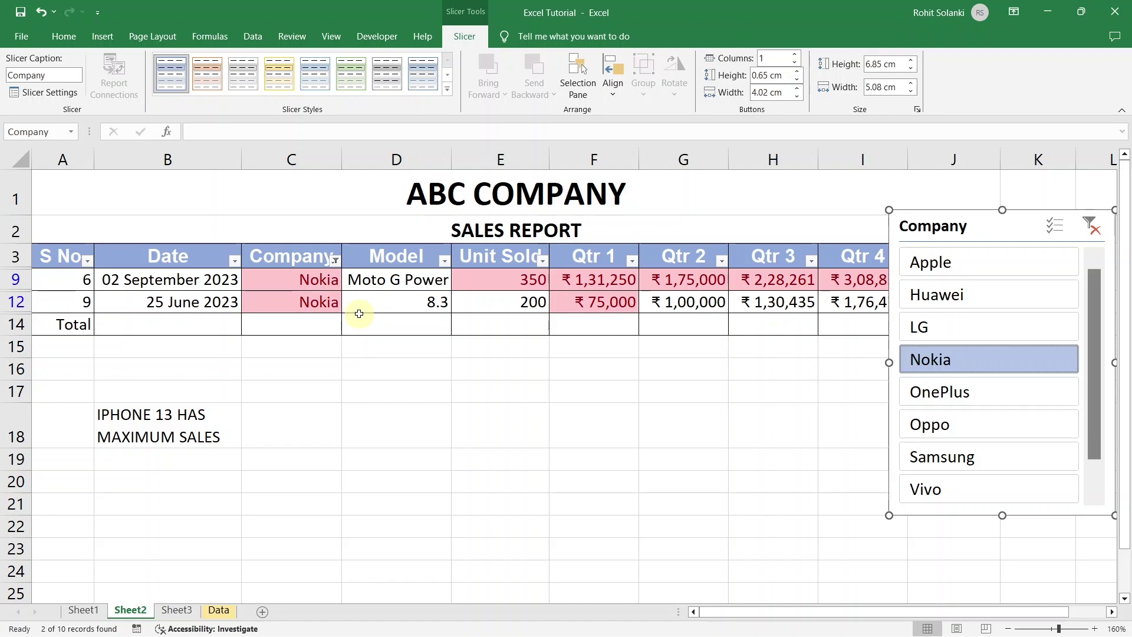
{"action": "left_click", "coordinate": [937, 463]}
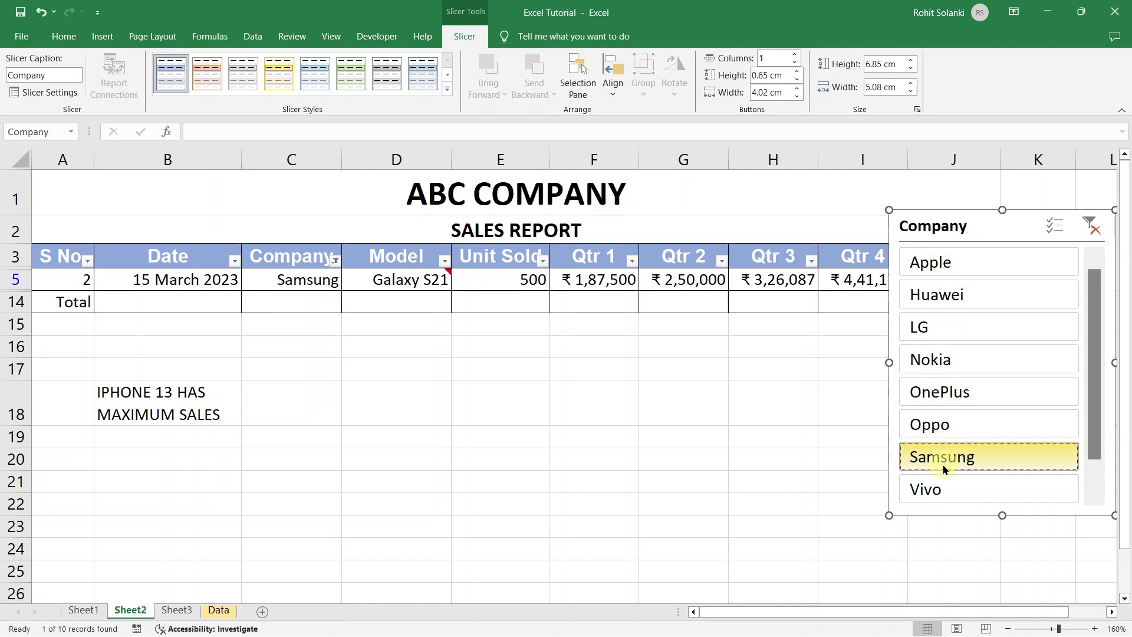
{"action": "left_click", "coordinate": [1053, 230]}
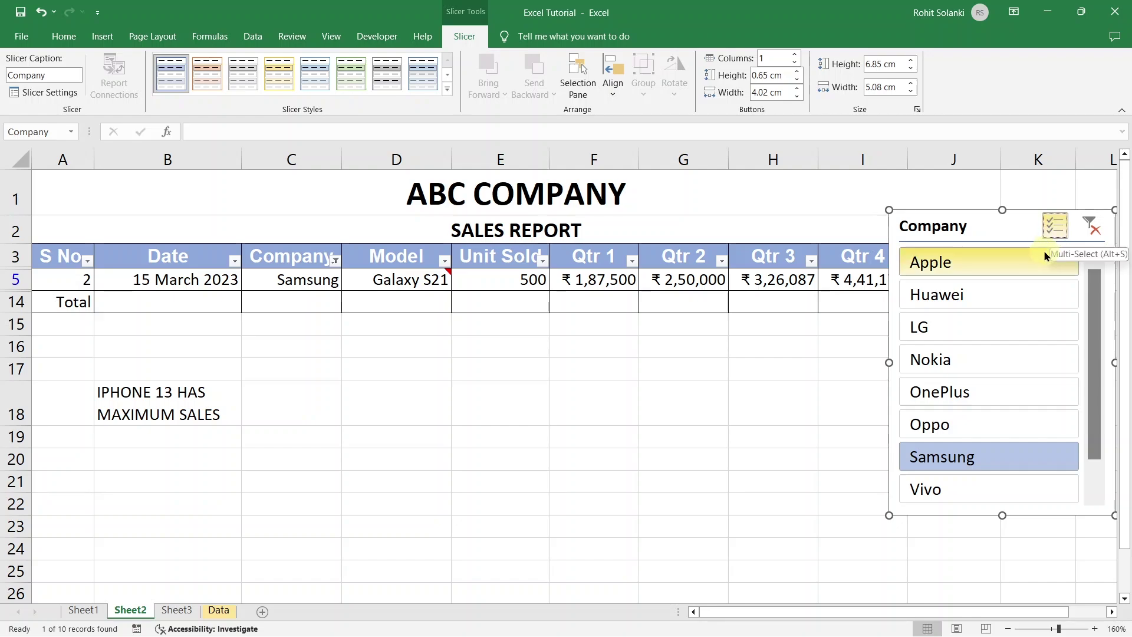
{"action": "left_click", "coordinate": [962, 267]}
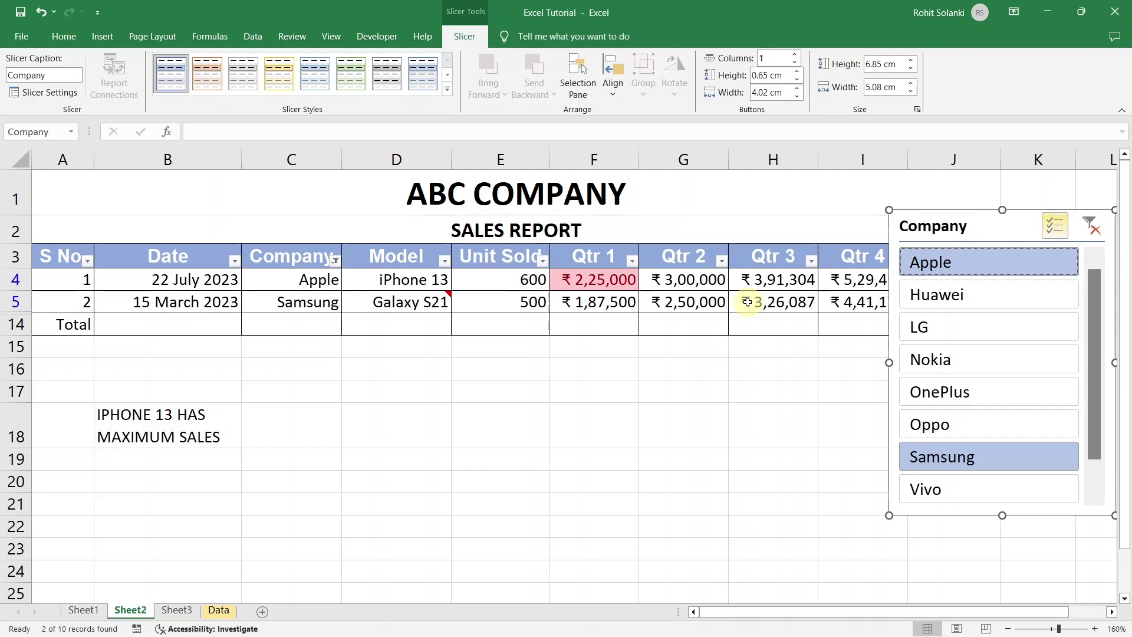
{"action": "left_click", "coordinate": [1091, 236]}
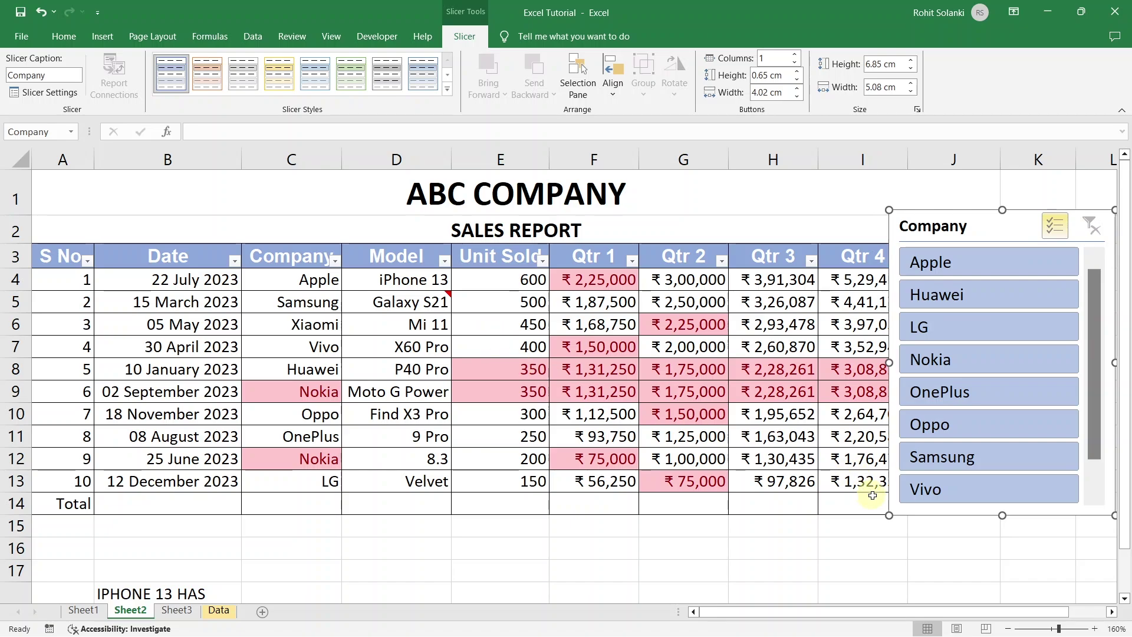
Step: Shrink the Company slicer to about 4.6 cm high and 2.3 cm wide so it sits beside the Revenue column
{"action": "left_click_drag", "start_coordinate": [889, 515], "coordinate": [1055, 414]}
{"action": "left_click_drag", "start_coordinate": [995, 319], "coordinate": [1016, 323]}
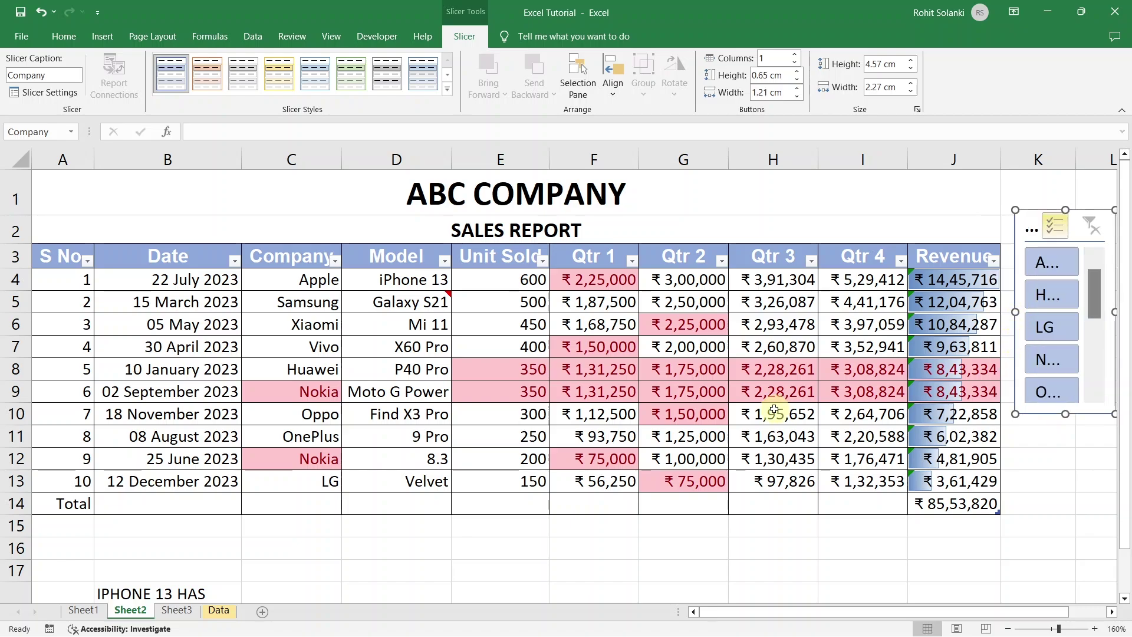
{"action": "left_click", "coordinate": [775, 411]}
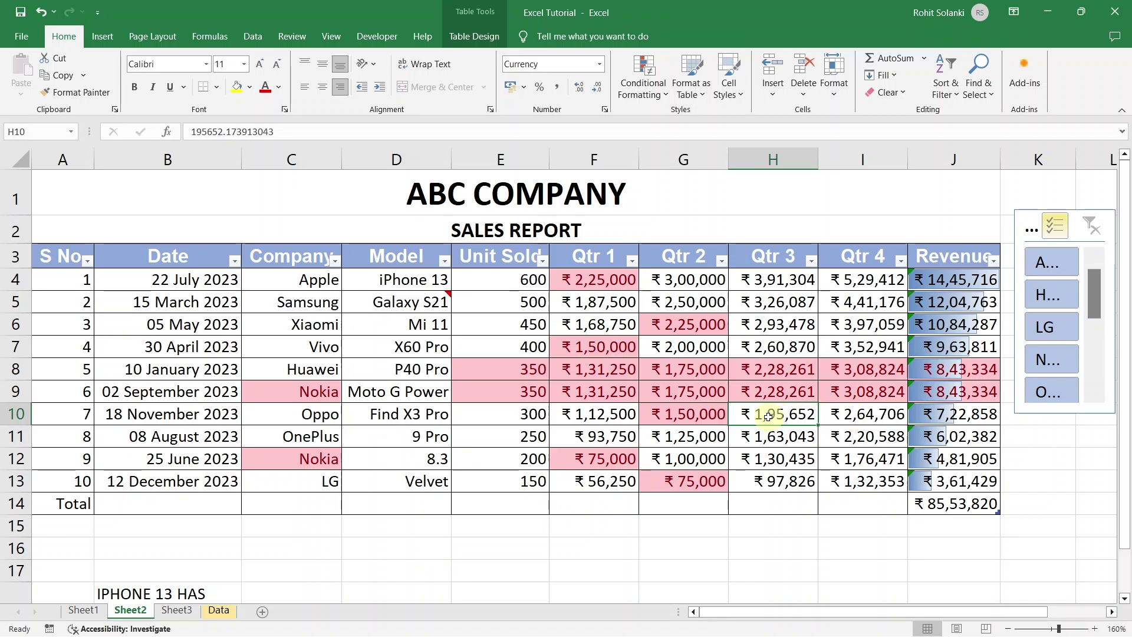
Step: Draw a smiley face shape about 5.4 cm high and 5.8 cm wide over columns E to H of the table
{"action": "left_click", "coordinate": [103, 37]}
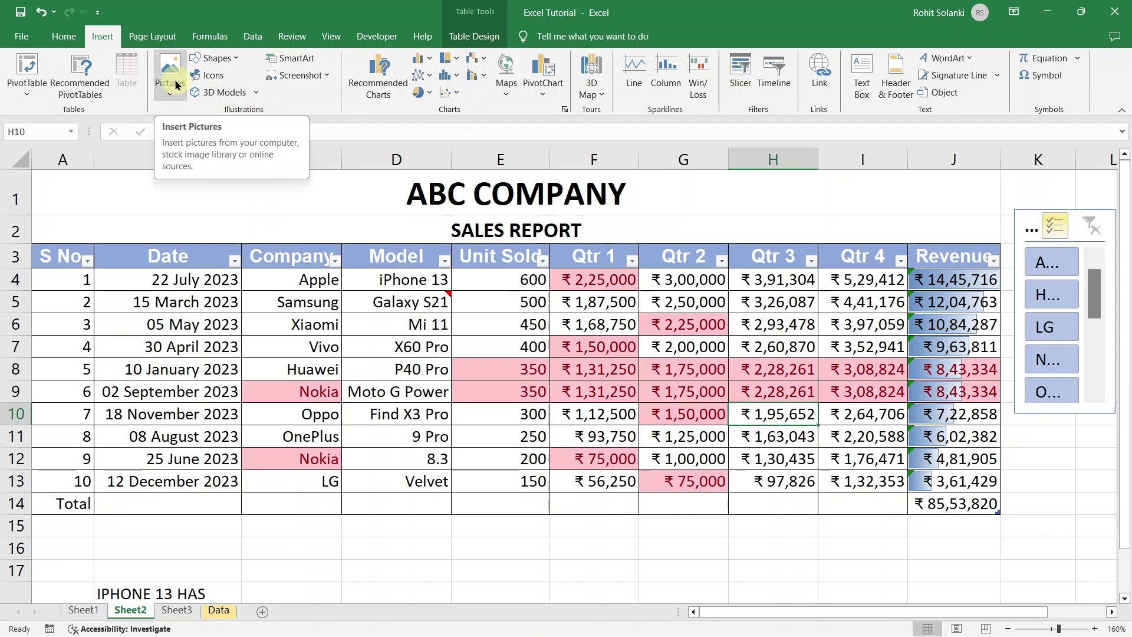
{"action": "left_click", "coordinate": [217, 59]}
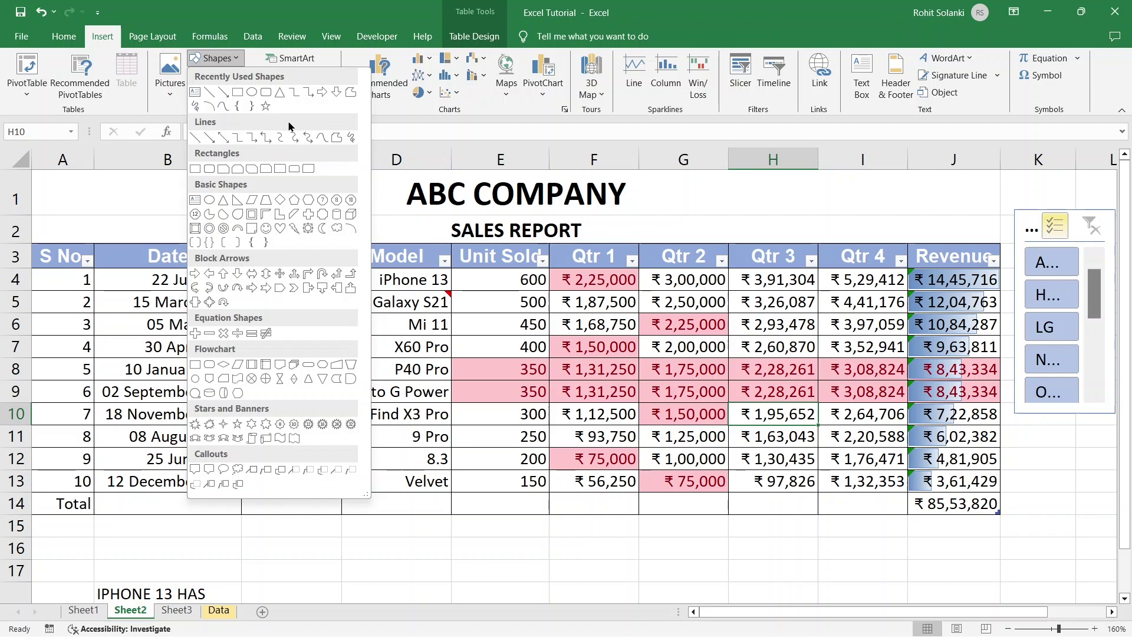
{"action": "left_click", "coordinate": [266, 229]}
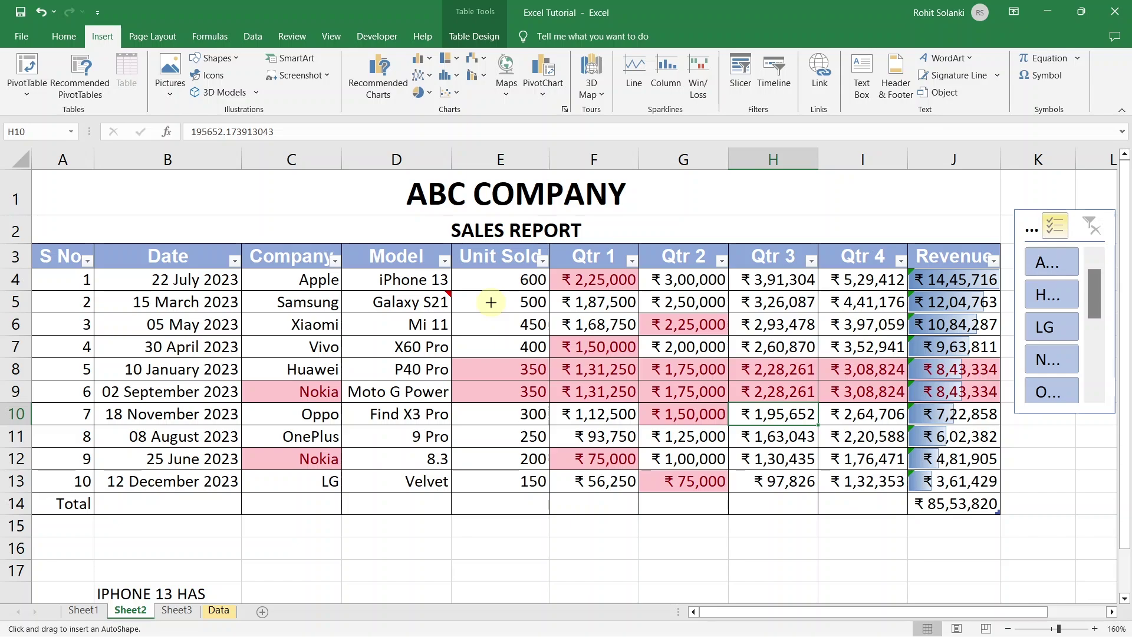
{"action": "left_click_drag", "start_coordinate": [491, 302], "coordinate": [749, 538]}
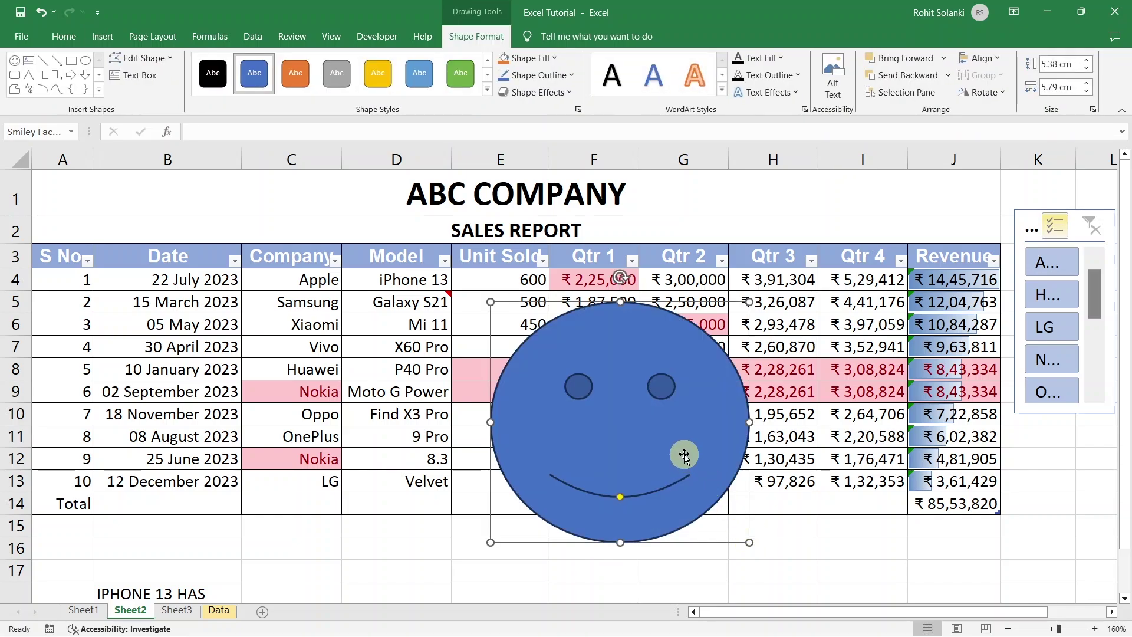
Step: Draw a lightning bolt shape about 5 cm high and 4.3 cm wide over the Date, Company and Model columns
{"action": "left_click", "coordinate": [103, 36]}
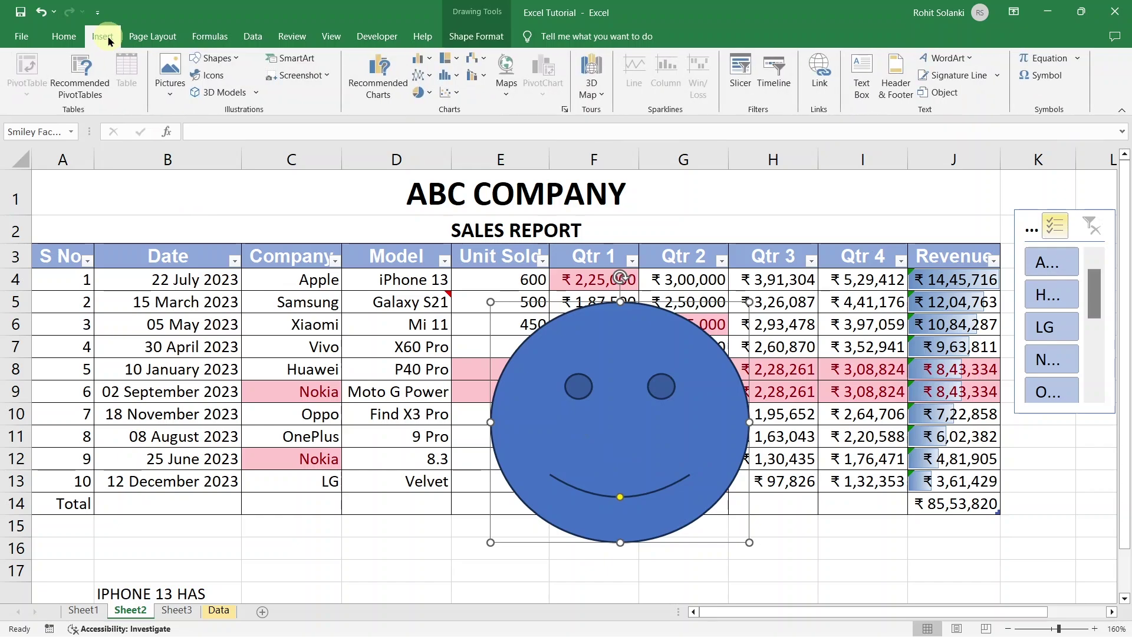
{"action": "left_click", "coordinate": [199, 58]}
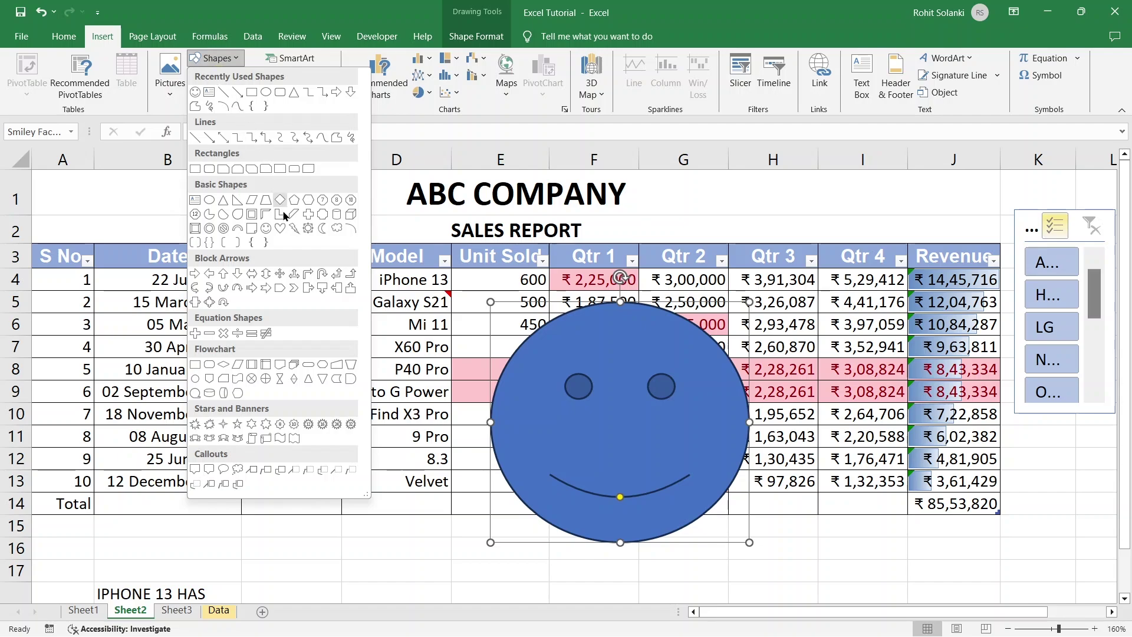
{"action": "left_click", "coordinate": [298, 231]}
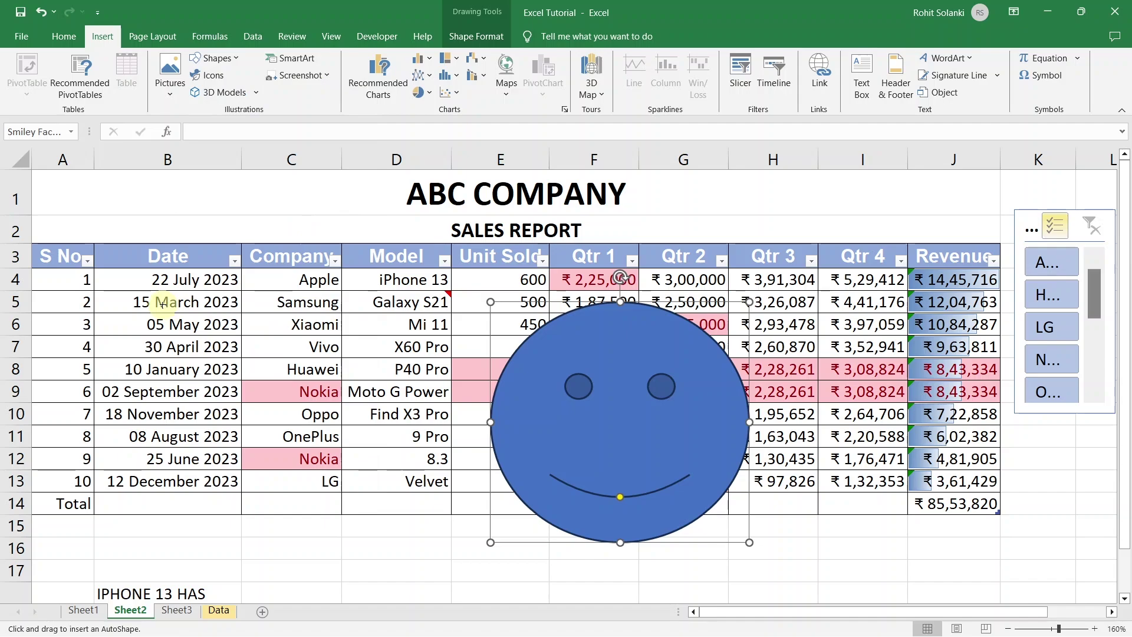
{"action": "left_click_drag", "start_coordinate": [163, 303], "coordinate": [357, 524]}
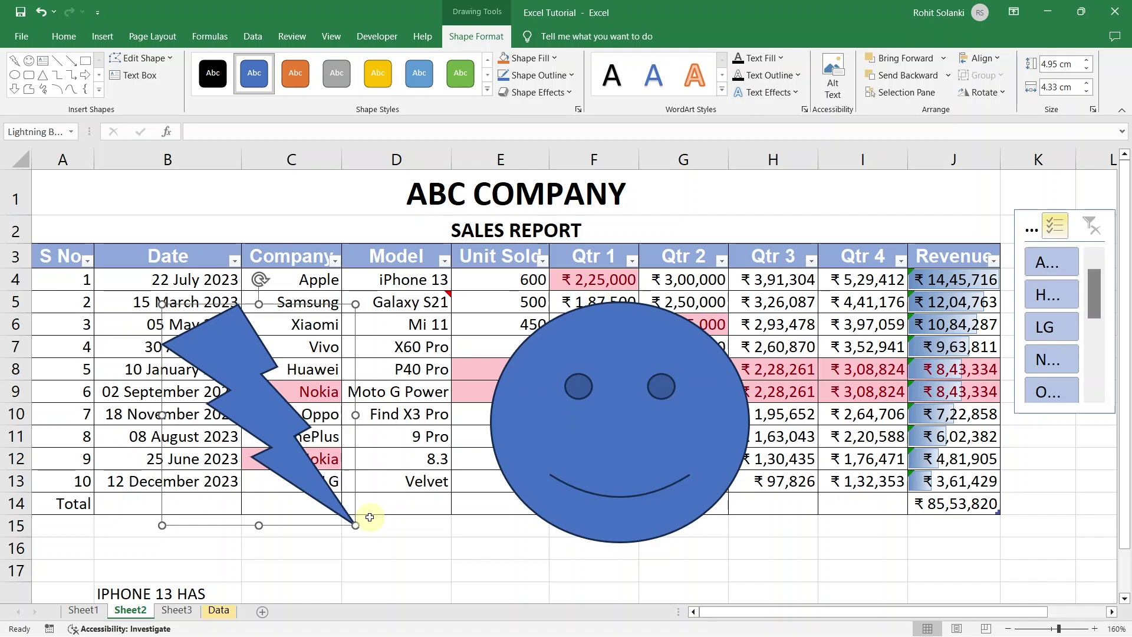
Step: Search the online pictures for SUPERMAN to insert into the sales sheet
{"action": "left_click", "coordinate": [102, 37]}
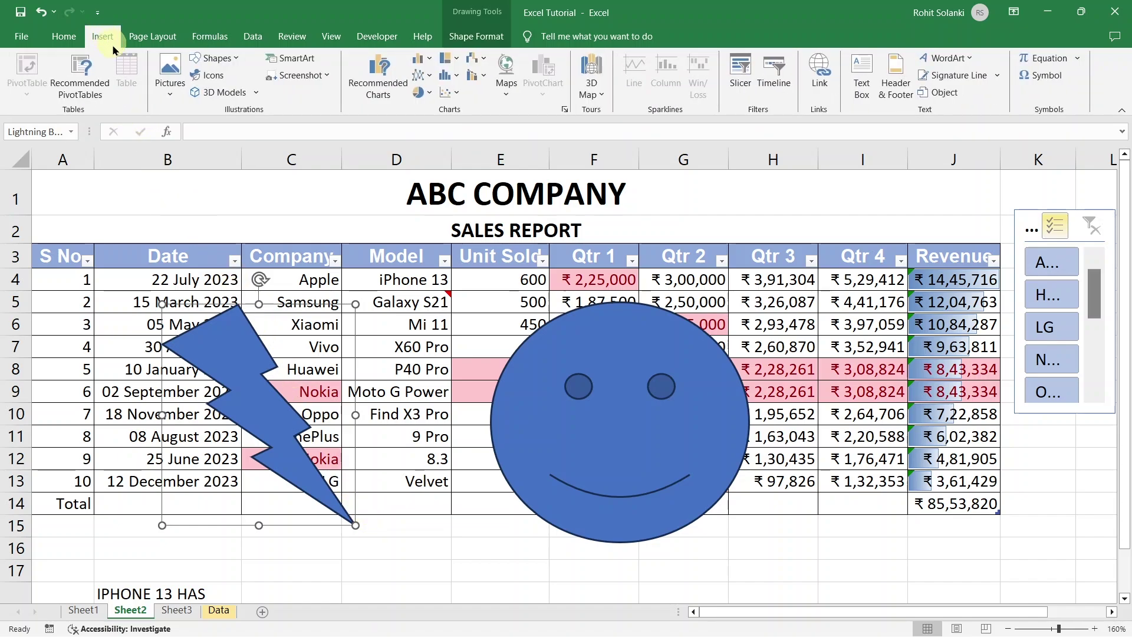
{"action": "left_click", "coordinate": [171, 91]}
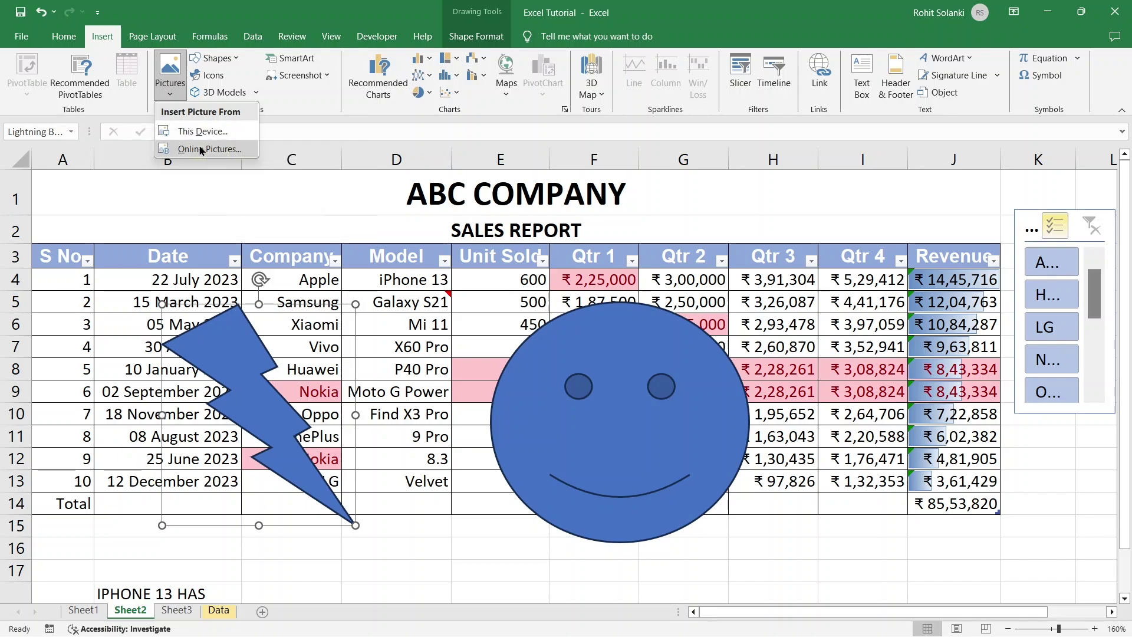
{"action": "left_click", "coordinate": [236, 147]}
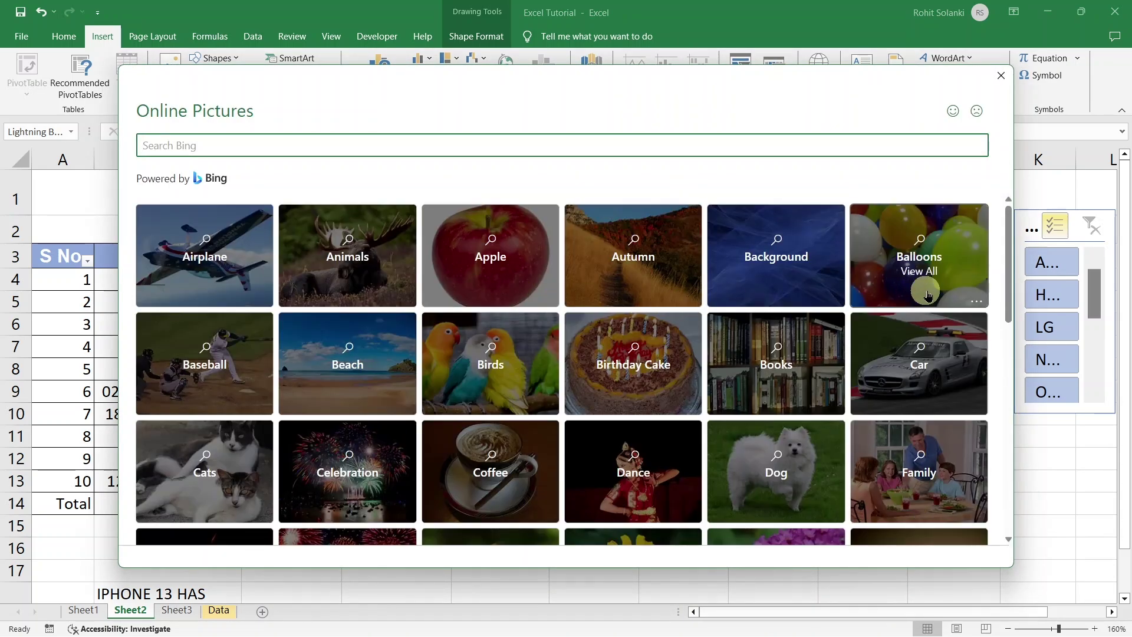
{"action": "scroll", "coordinate": [1014, 314], "scroll_direction": "down", "scroll_amount": 1}
{"action": "left_click_drag", "start_coordinate": [1014, 314], "coordinate": [1009, 264]}
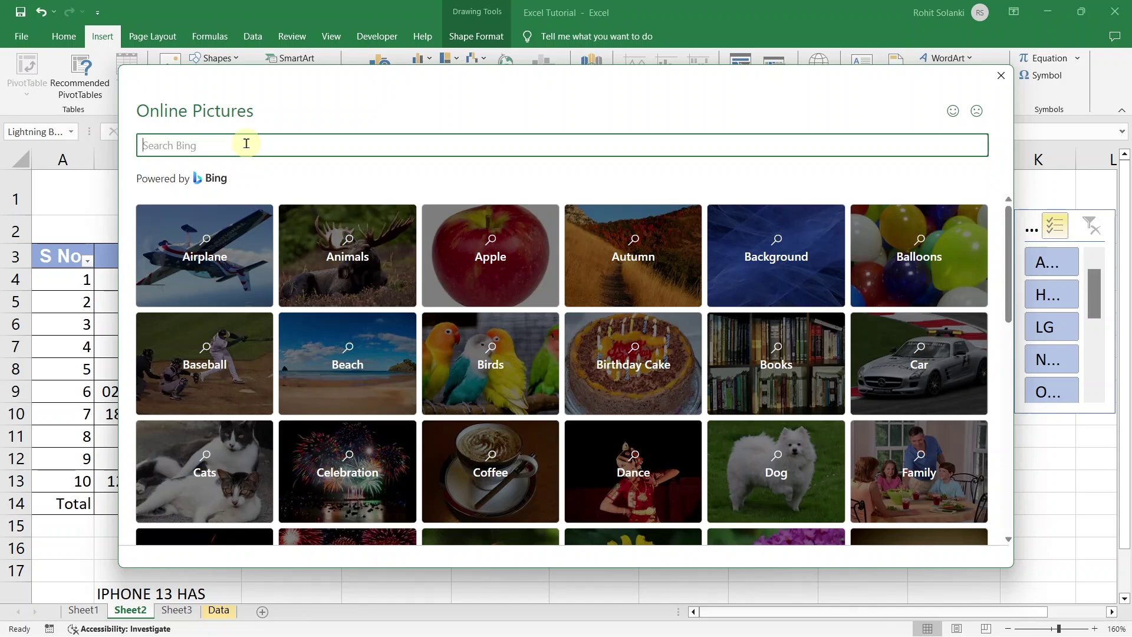
{"action": "type", "text": "SUPERMAN"}
{"action": "key", "text": "Return"}
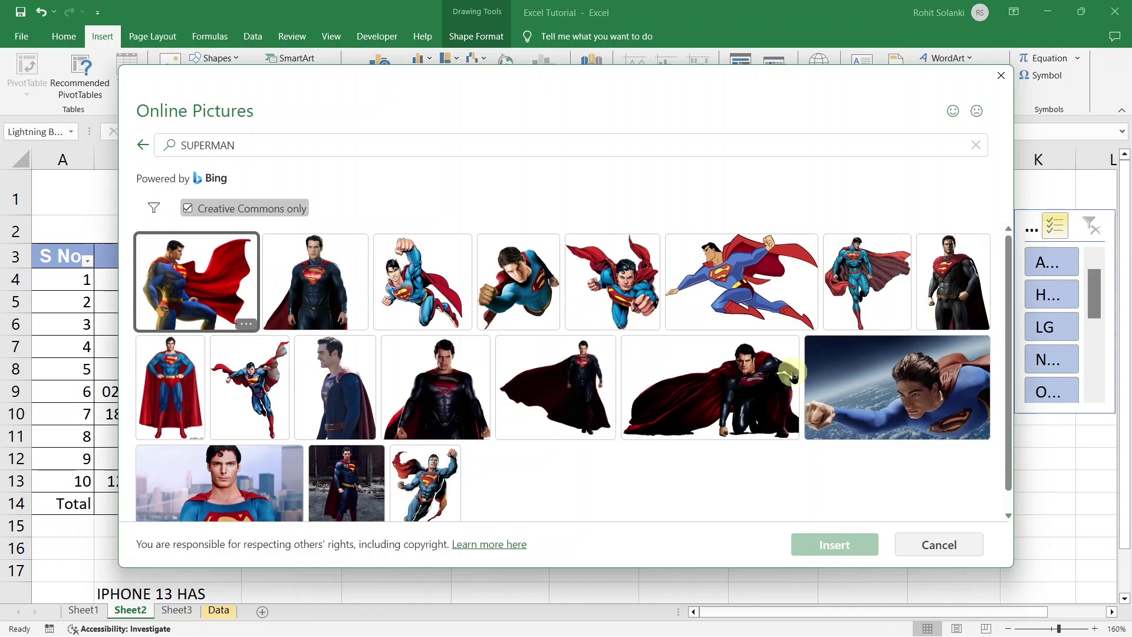
Step: Insert the picture of Superman crouching with his cape spread out, and shrink and reposition it on the sheet
{"action": "left_click", "coordinate": [763, 385]}
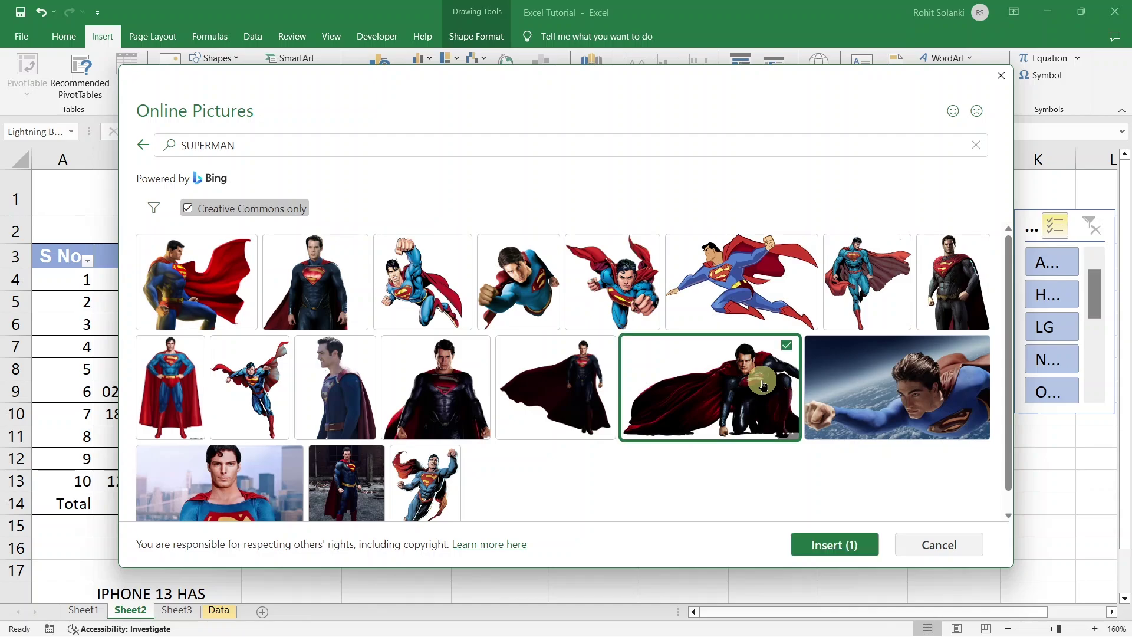
{"action": "left_click", "coordinate": [817, 547]}
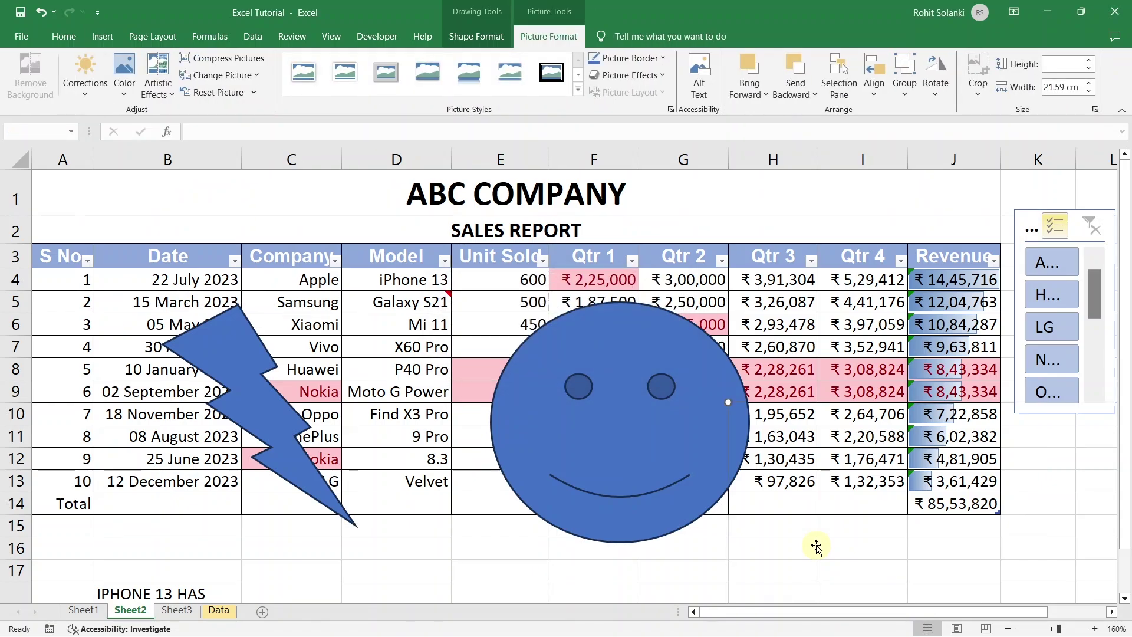
{"action": "left_click_drag", "start_coordinate": [846, 550], "coordinate": [497, 356]}
{"action": "left_click_drag", "start_coordinate": [377, 209], "coordinate": [930, 517]}
{"action": "left_click_drag", "start_coordinate": [1051, 571], "coordinate": [770, 343]}
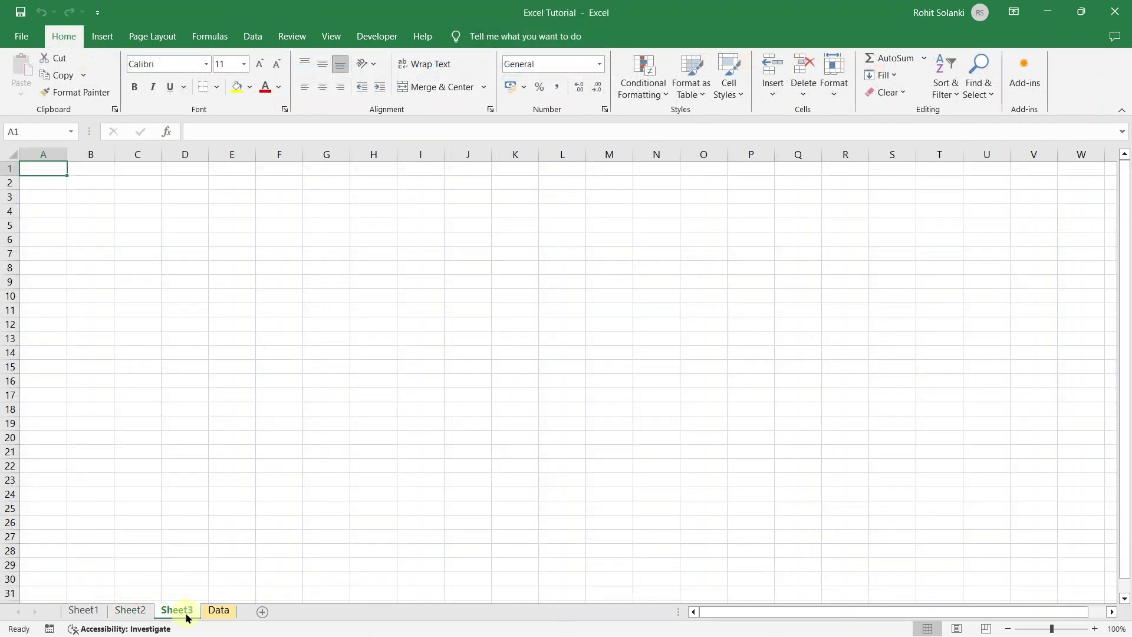
Step: Insert the Power BI image from the device's Pictures folder on Sheet3, shrink it to about 11.4 cm square and reposition it
{"action": "left_click", "coordinate": [183, 611]}
{"action": "left_click", "coordinate": [102, 37]}
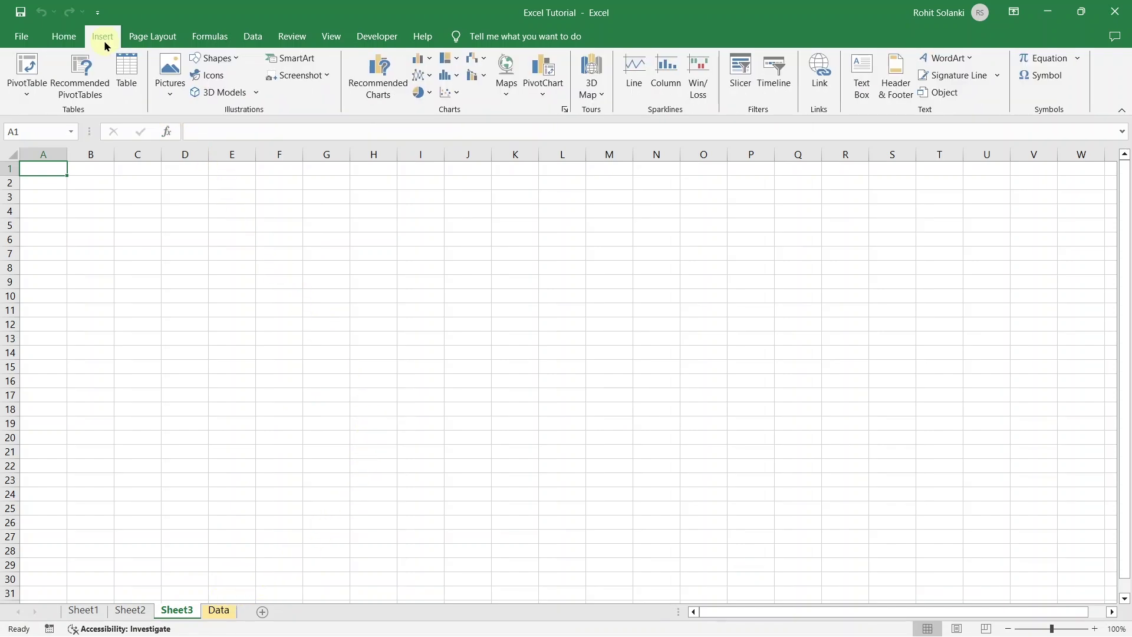
{"action": "left_click", "coordinate": [165, 82]}
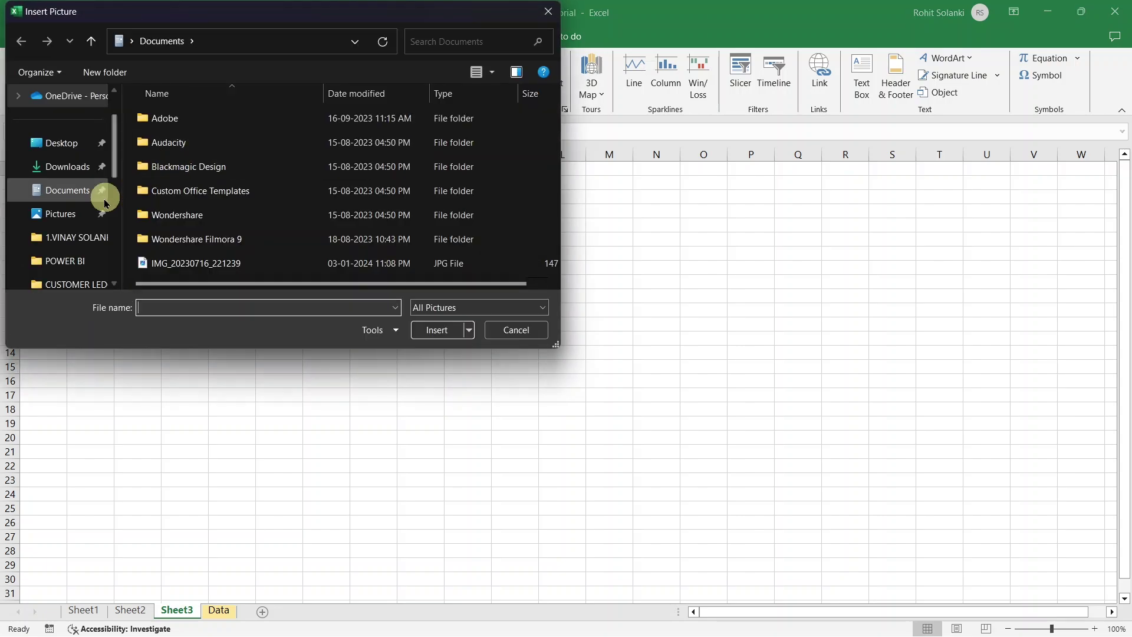
{"action": "left_click", "coordinate": [70, 218]}
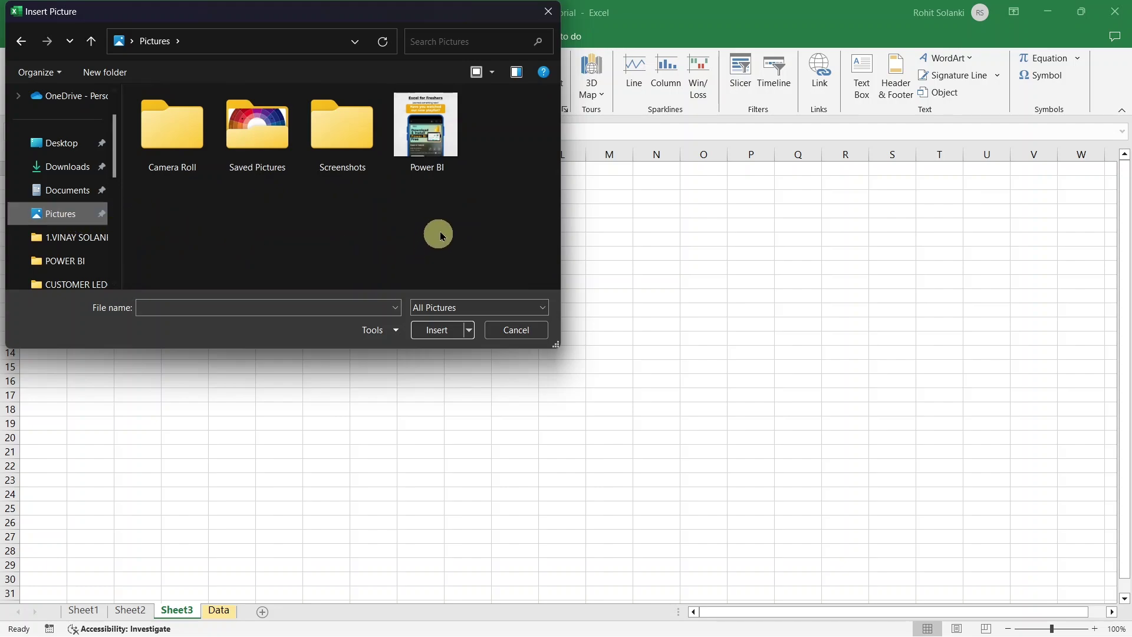
{"action": "left_click", "coordinate": [433, 138]}
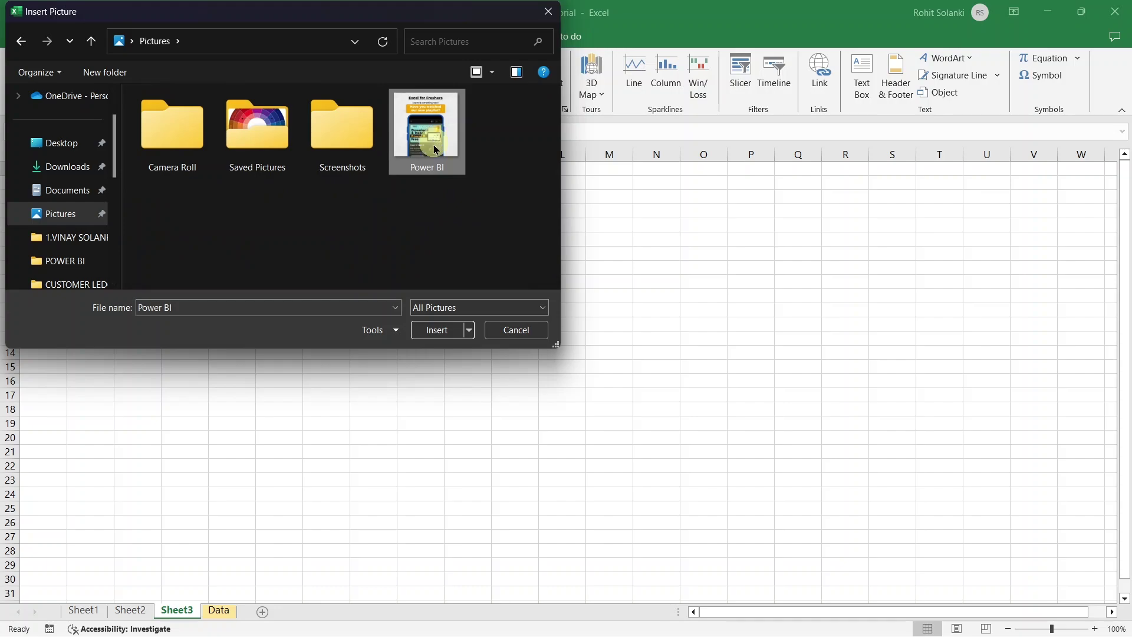
{"action": "left_click", "coordinate": [432, 331]}
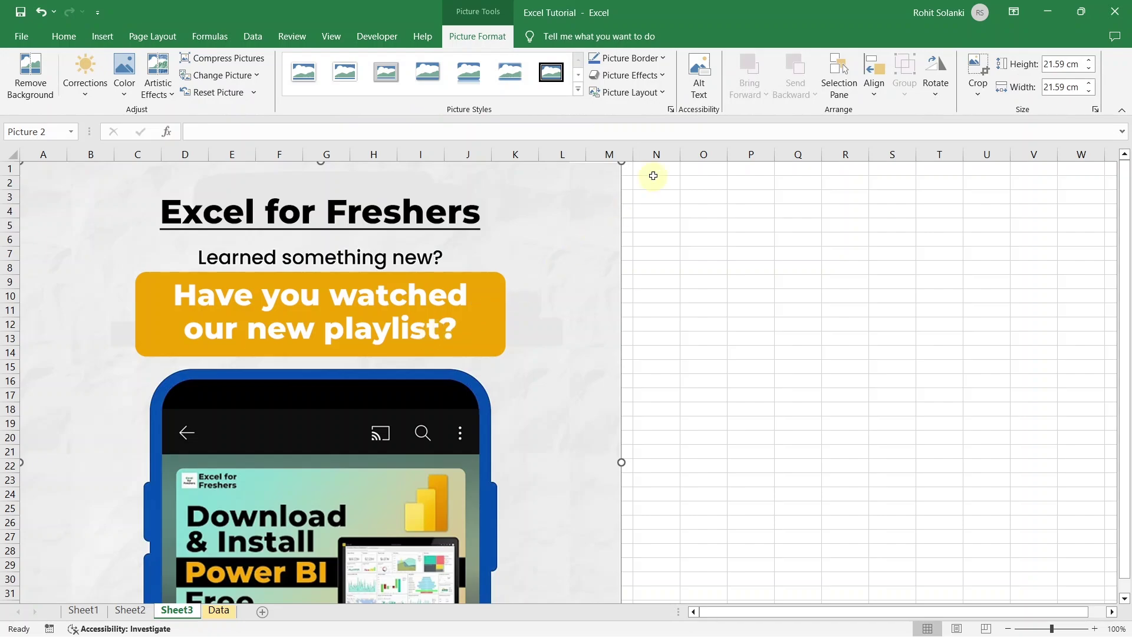
{"action": "left_click_drag", "start_coordinate": [622, 162], "coordinate": [566, 290]}
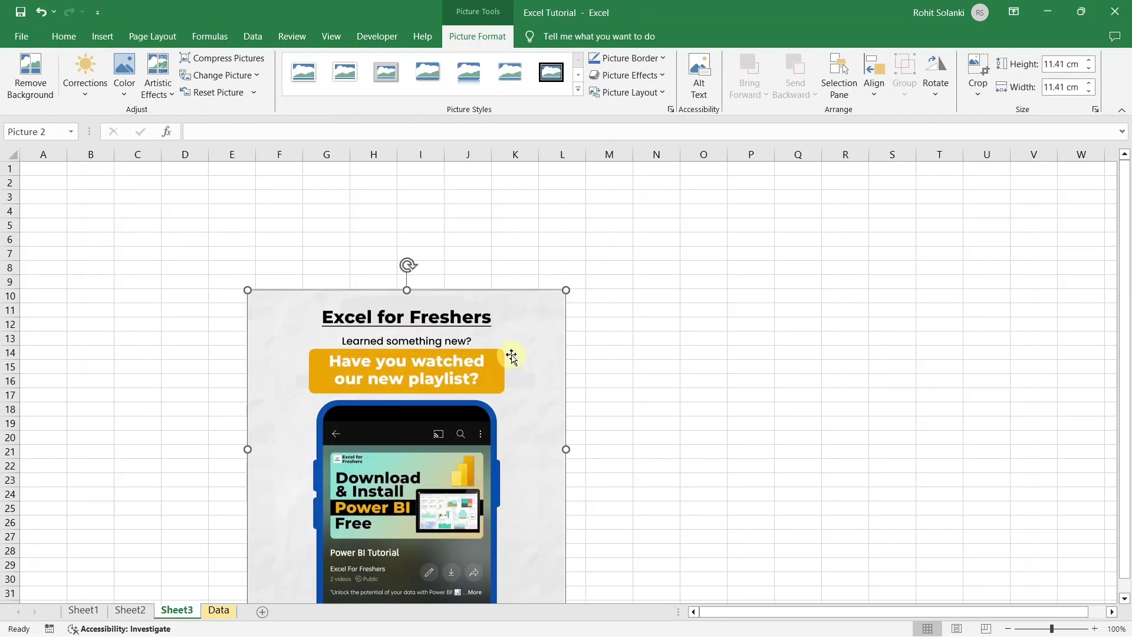
{"action": "left_click_drag", "start_coordinate": [515, 367], "coordinate": [606, 285]}
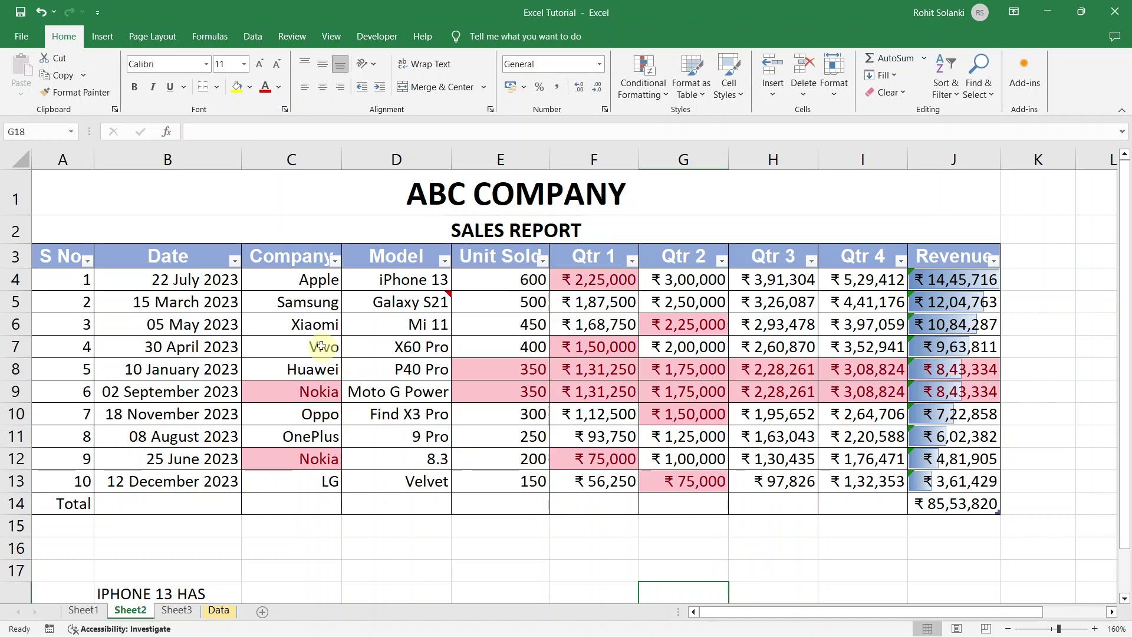
Step: Create a 2-D clustered column chart from the Company and Revenue columns, rows 3 to 13, on Sheet2
{"action": "left_click_drag", "start_coordinate": [289, 260], "coordinate": [298, 471]}
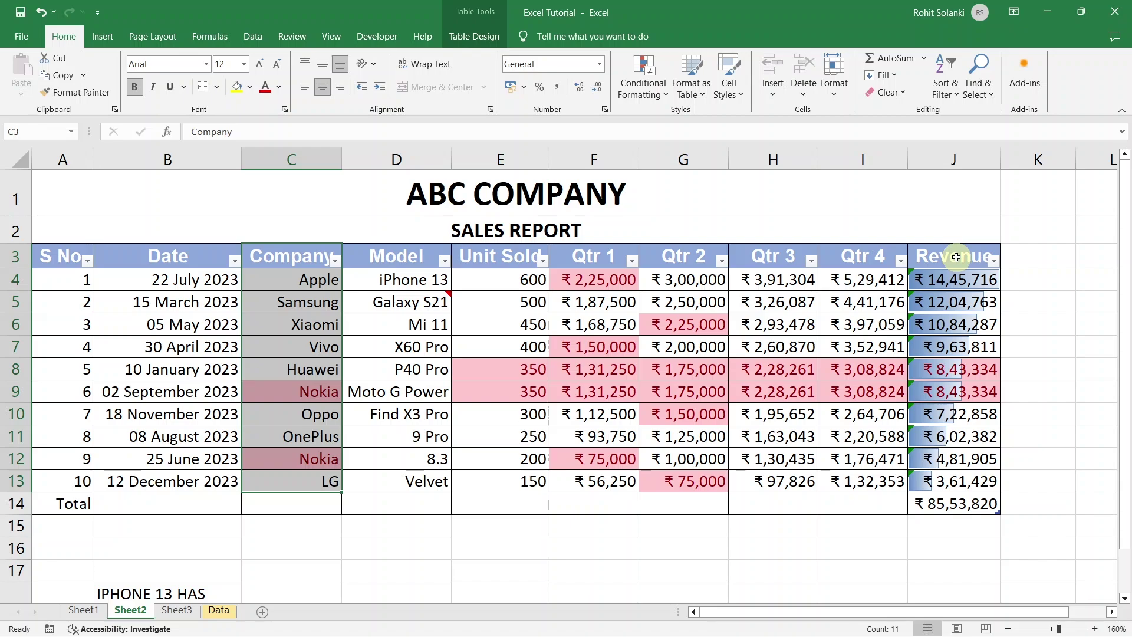
{"action": "left_click_drag", "start_coordinate": [956, 258], "coordinate": [957, 489]}
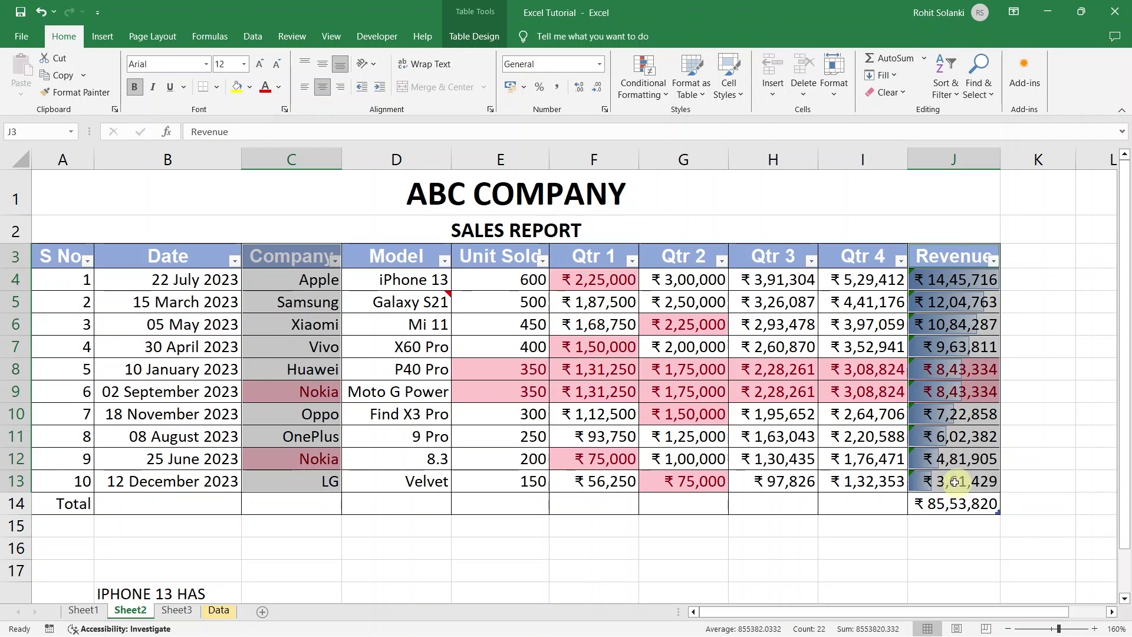
{"action": "left_click", "coordinate": [108, 38]}
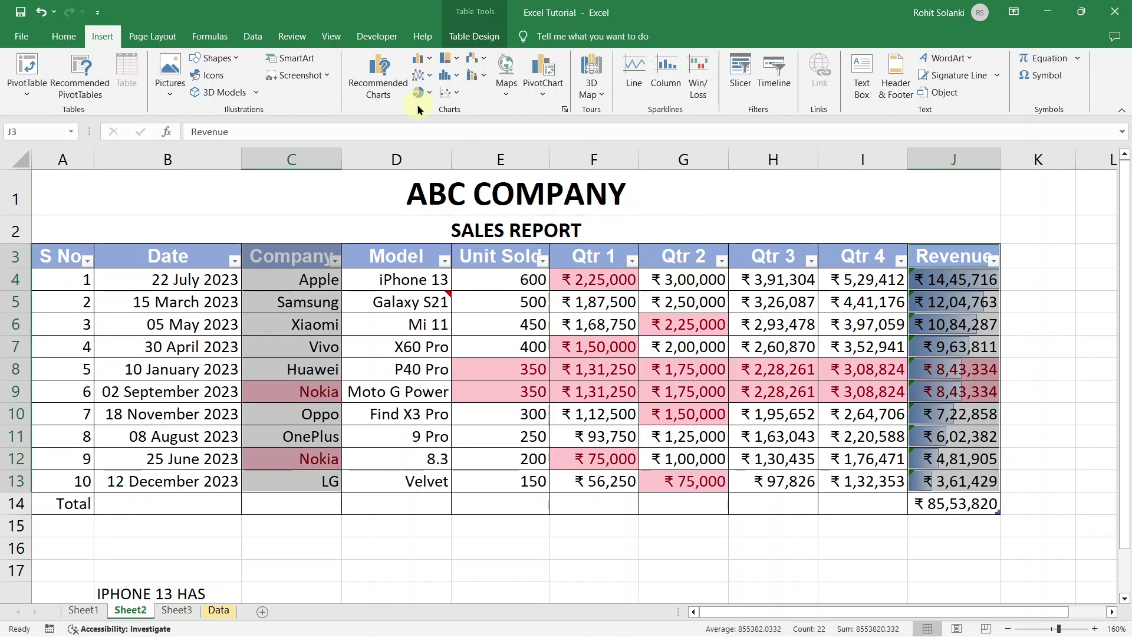
{"action": "left_click", "coordinate": [424, 59]}
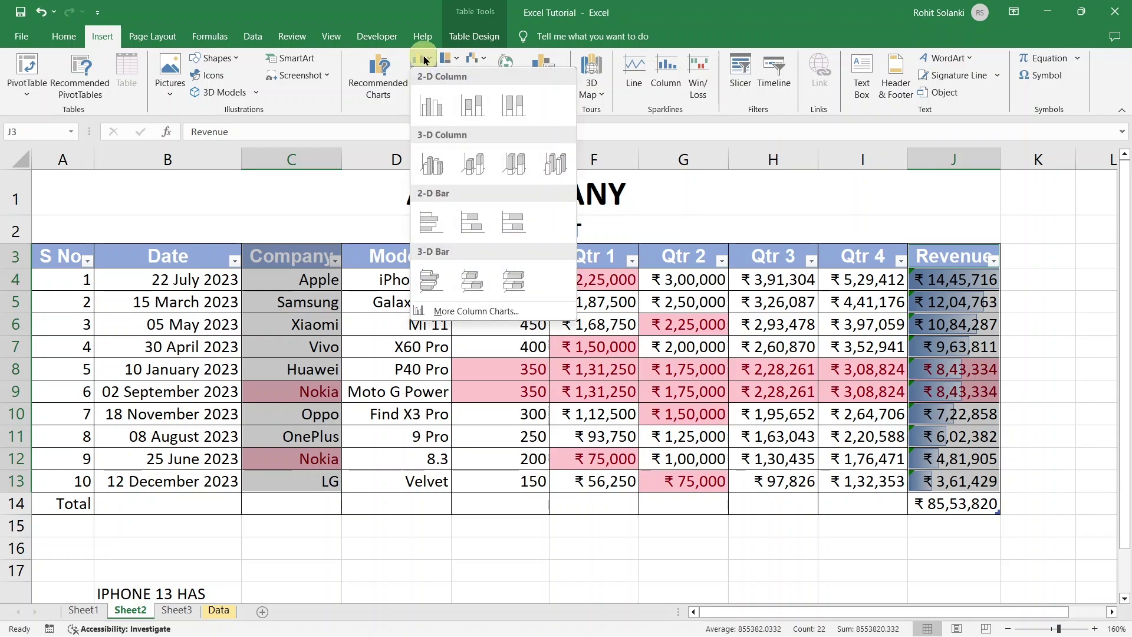
{"action": "left_click", "coordinate": [430, 105]}
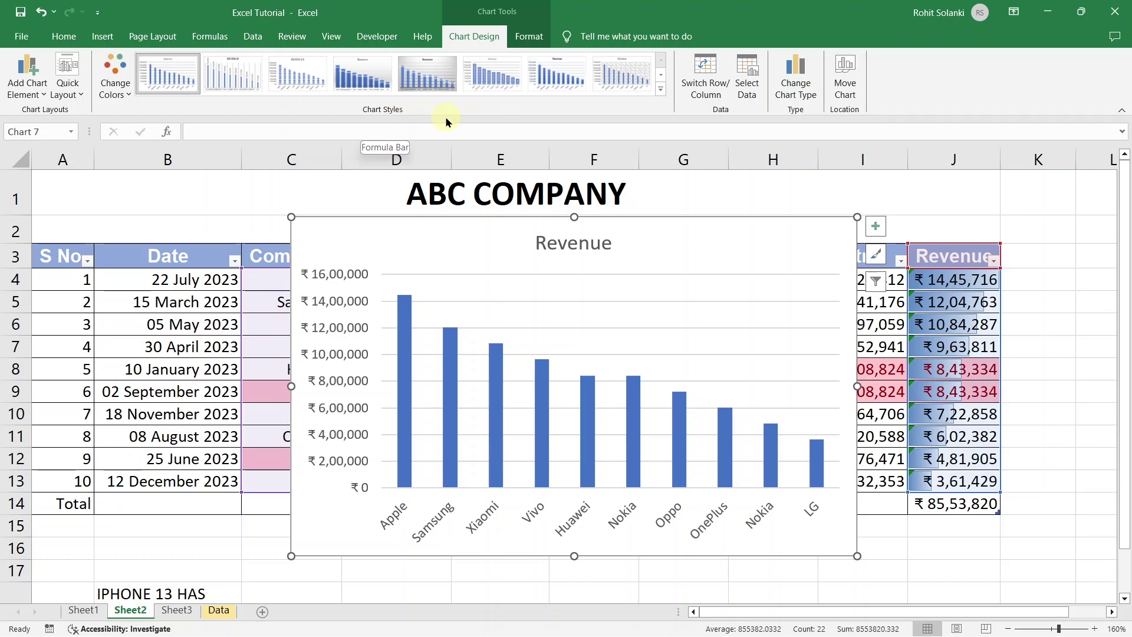
Step: Apply the dark style with glowing outlined bars to the Revenue chart and shrink it to cover about columns E to I, rows 6 to 16
{"action": "left_click", "coordinate": [661, 89]}
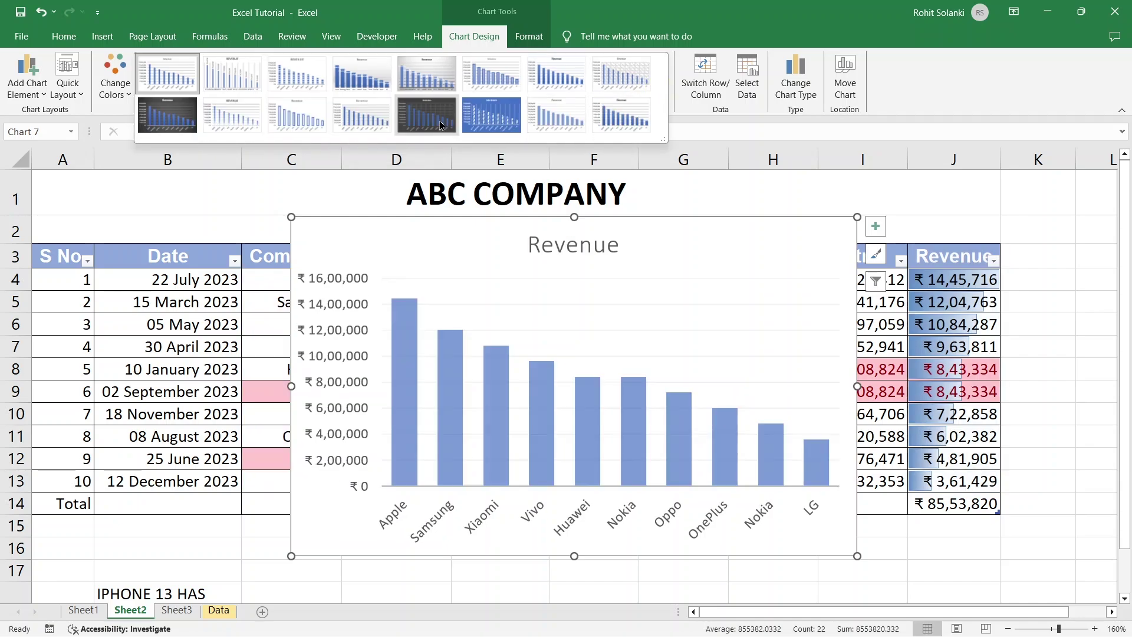
{"action": "left_click", "coordinate": [437, 124]}
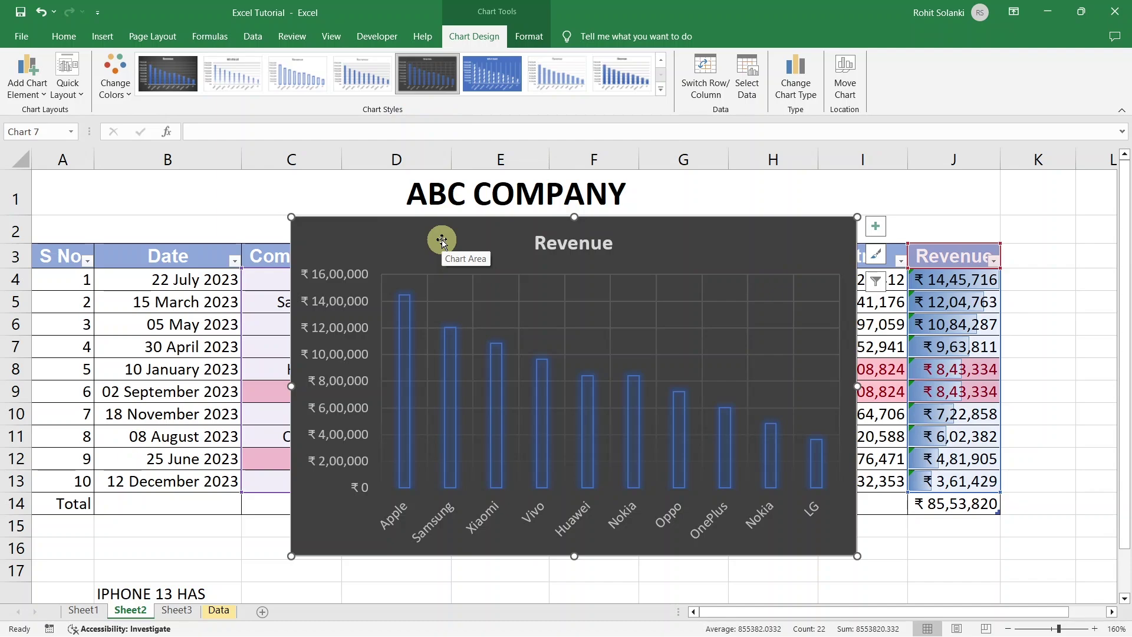
{"action": "left_click_drag", "start_coordinate": [291, 214], "coordinate": [478, 313]}
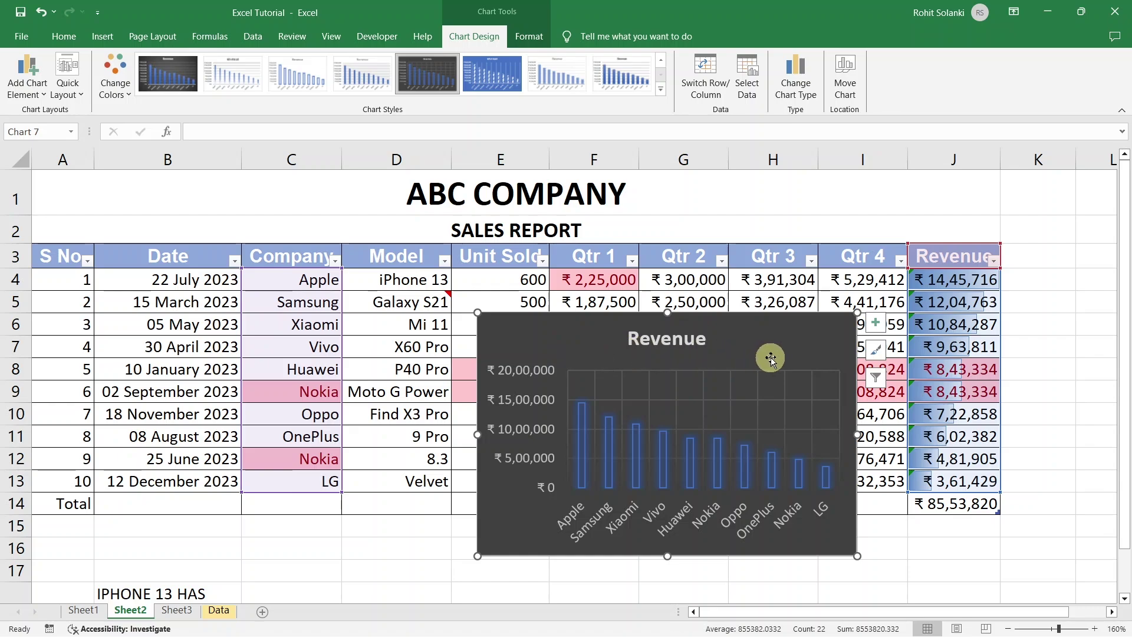
Step: Add a trendline to the Revenue chart and apply the dark gradient style with solid blue columns
{"action": "left_click", "coordinate": [877, 324]}
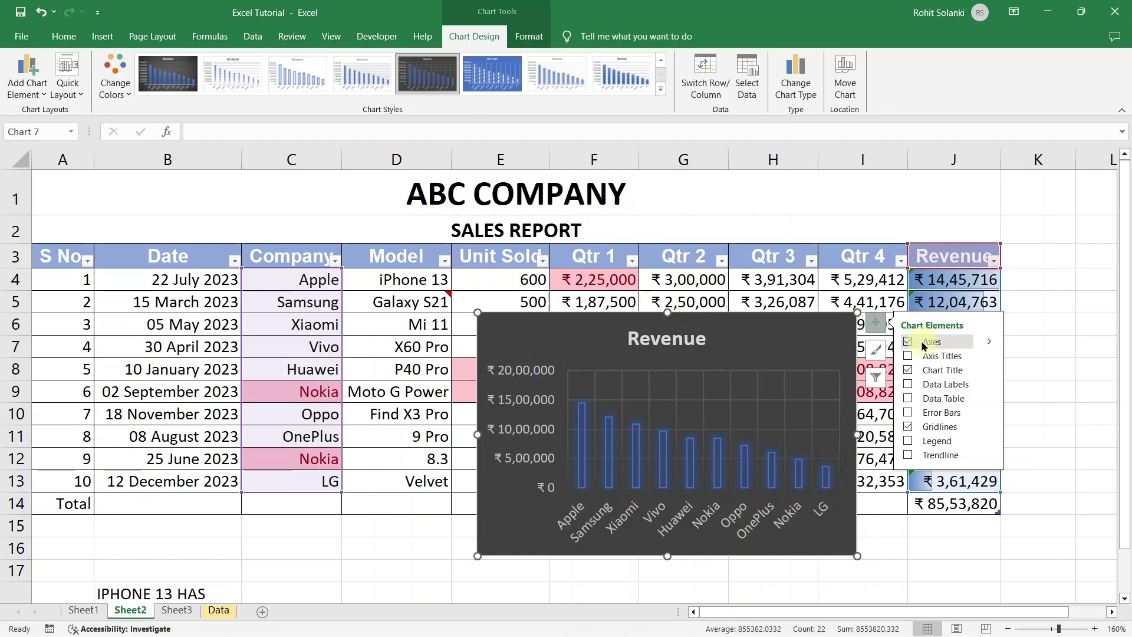
{"action": "left_click", "coordinate": [909, 455]}
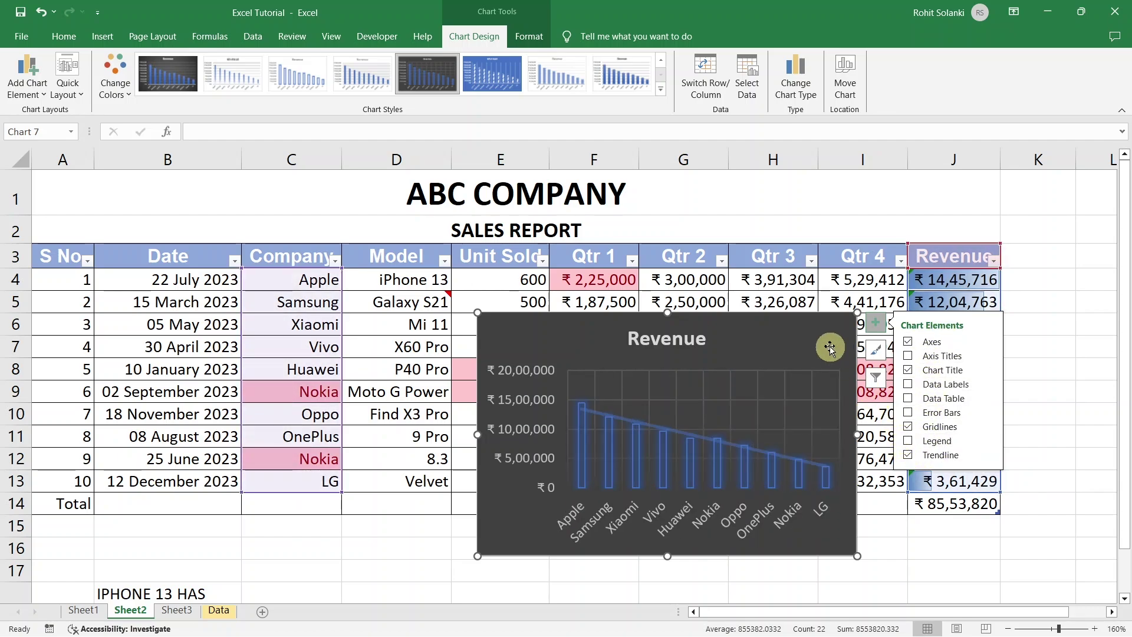
{"action": "left_click", "coordinate": [876, 351]}
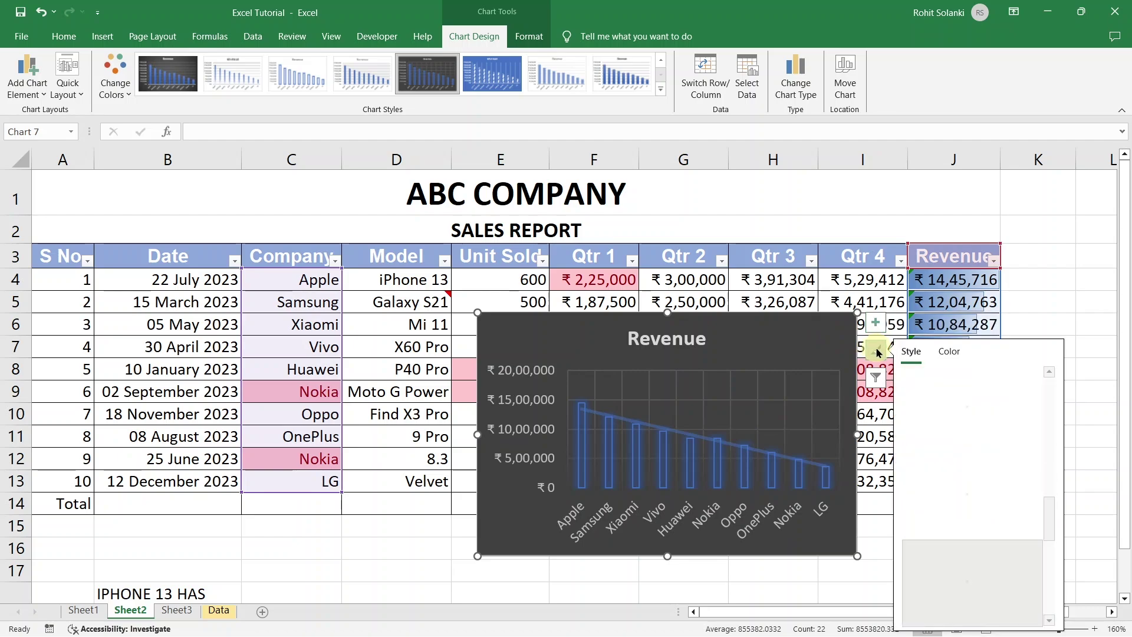
{"action": "left_click_drag", "start_coordinate": [1049, 558], "coordinate": [1056, 529]}
{"action": "left_click", "coordinate": [971, 470]}
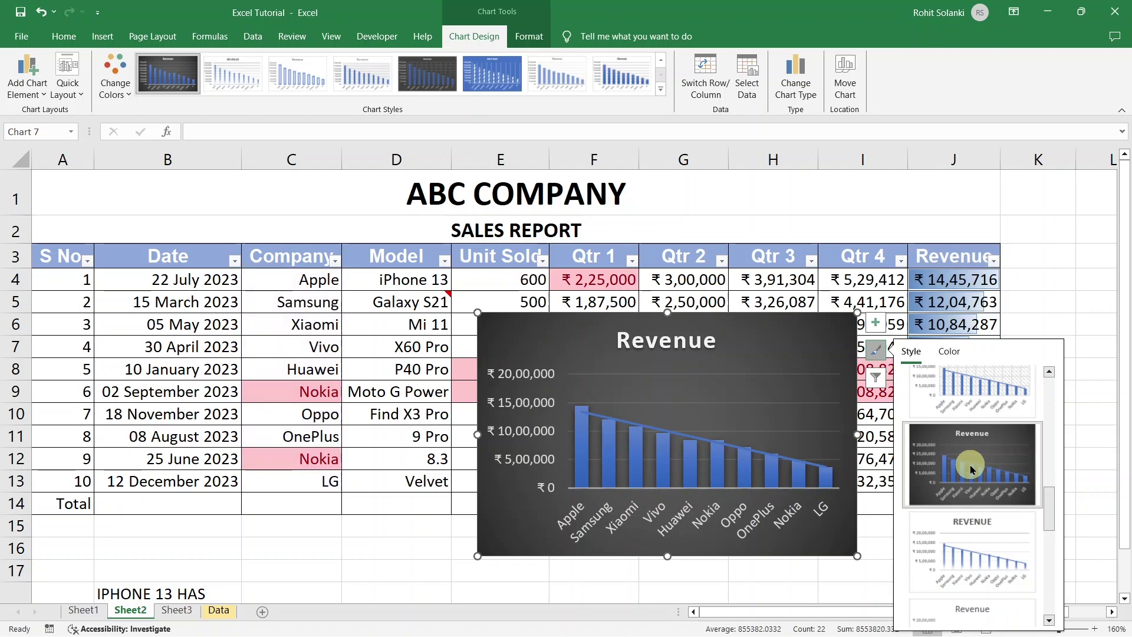
Step: Examine the series and category filter options of the Revenue chart
{"action": "left_click", "coordinate": [878, 383]}
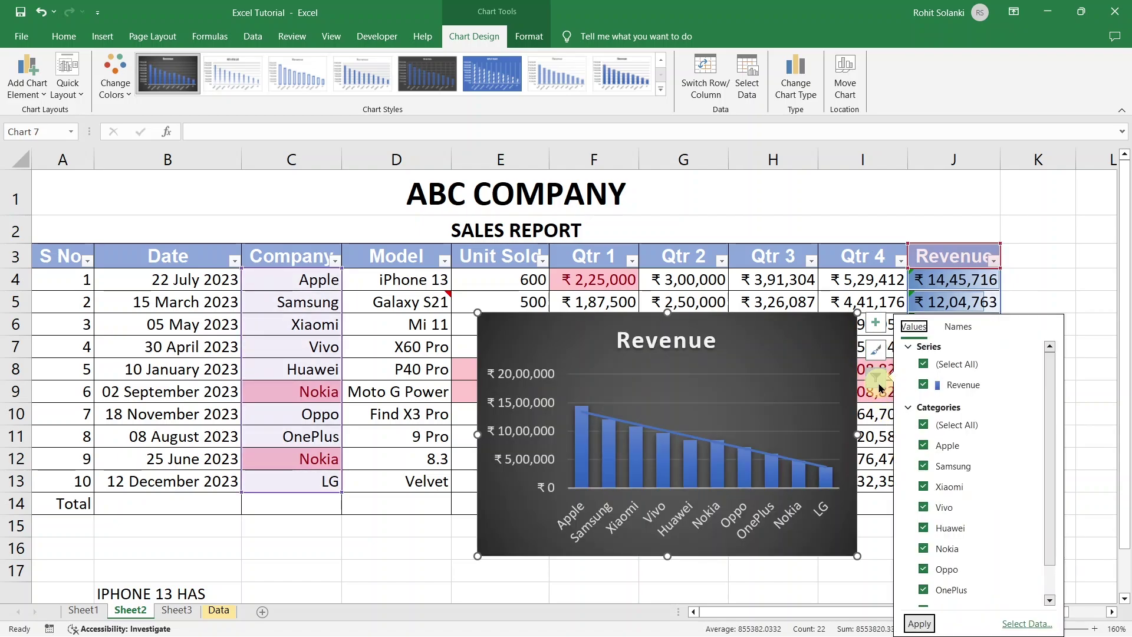
{"action": "left_click_drag", "start_coordinate": [1052, 437], "coordinate": [1055, 378]}
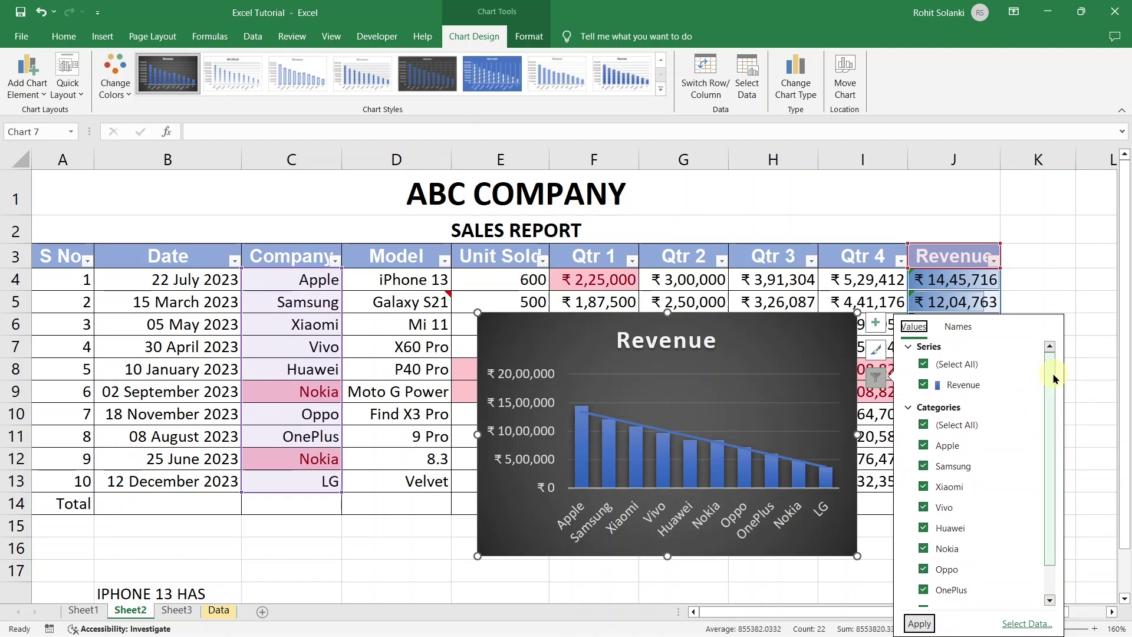
{"action": "left_click", "coordinate": [785, 339]}
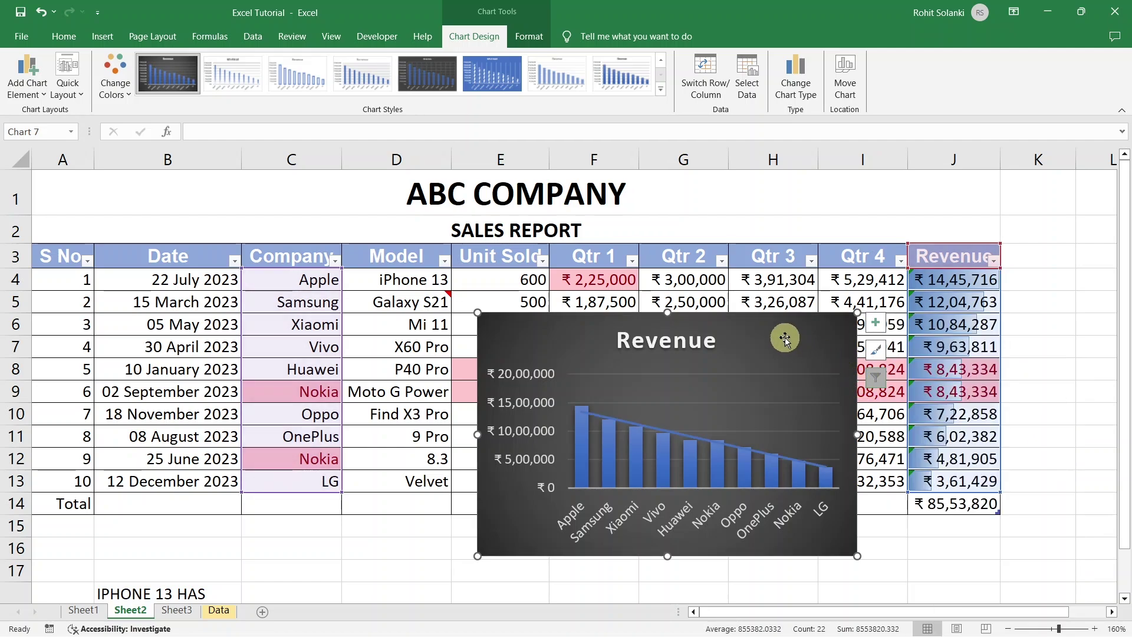
Step: On Sheet3, enter JANUARY in cell E3 and FEBRUARY in cell E4
{"action": "left_click", "coordinate": [101, 36]}
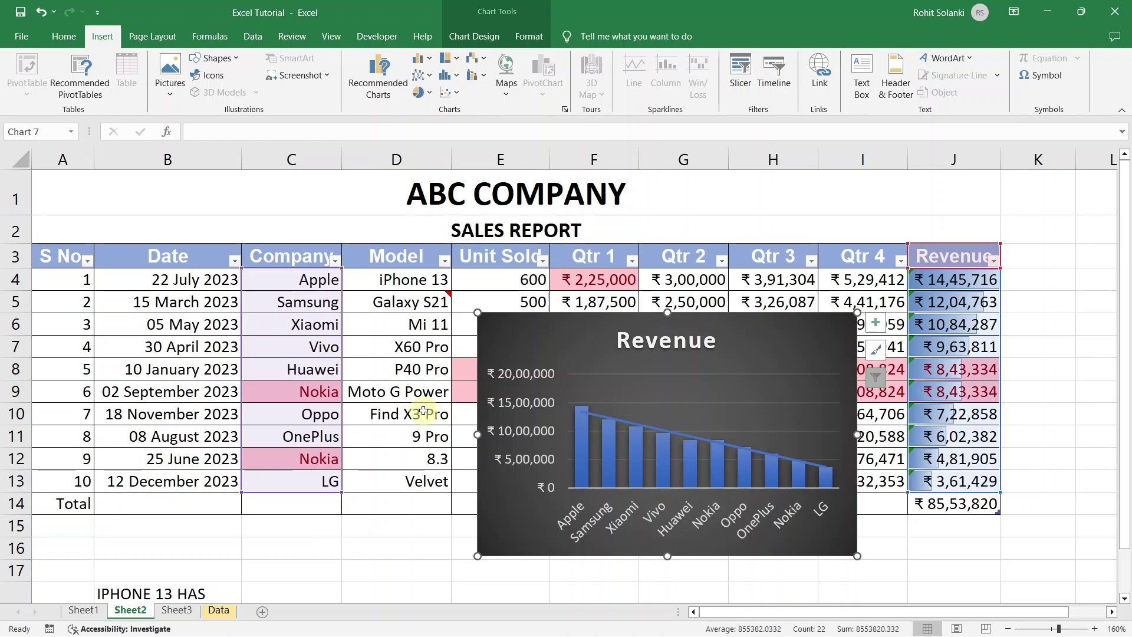
{"action": "left_click", "coordinate": [184, 611]}
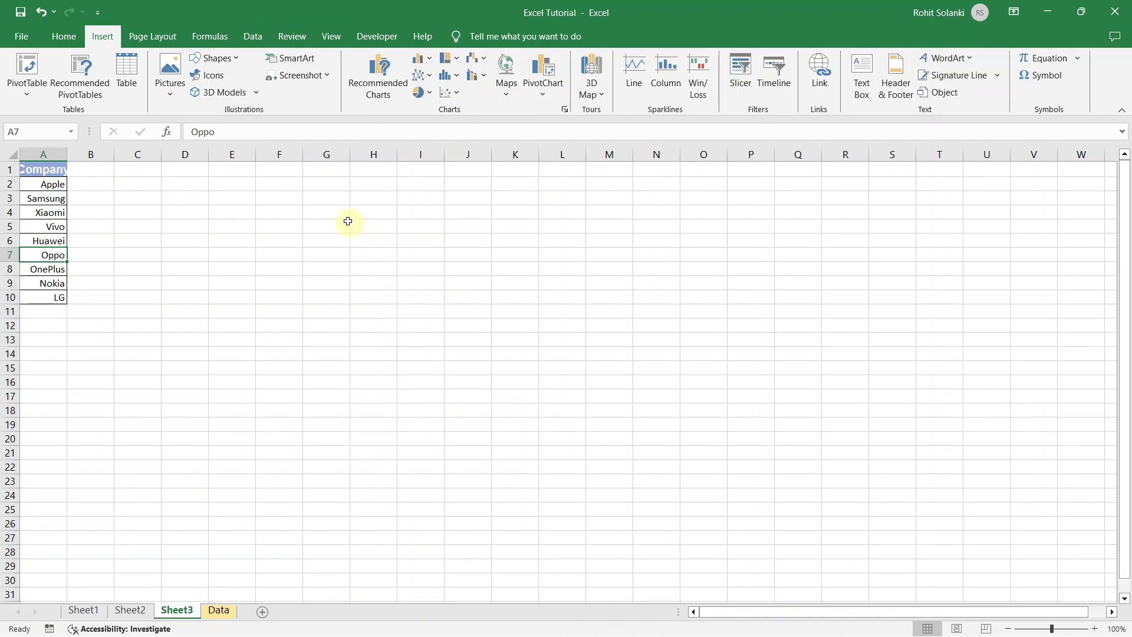
{"action": "left_click", "coordinate": [329, 214]}
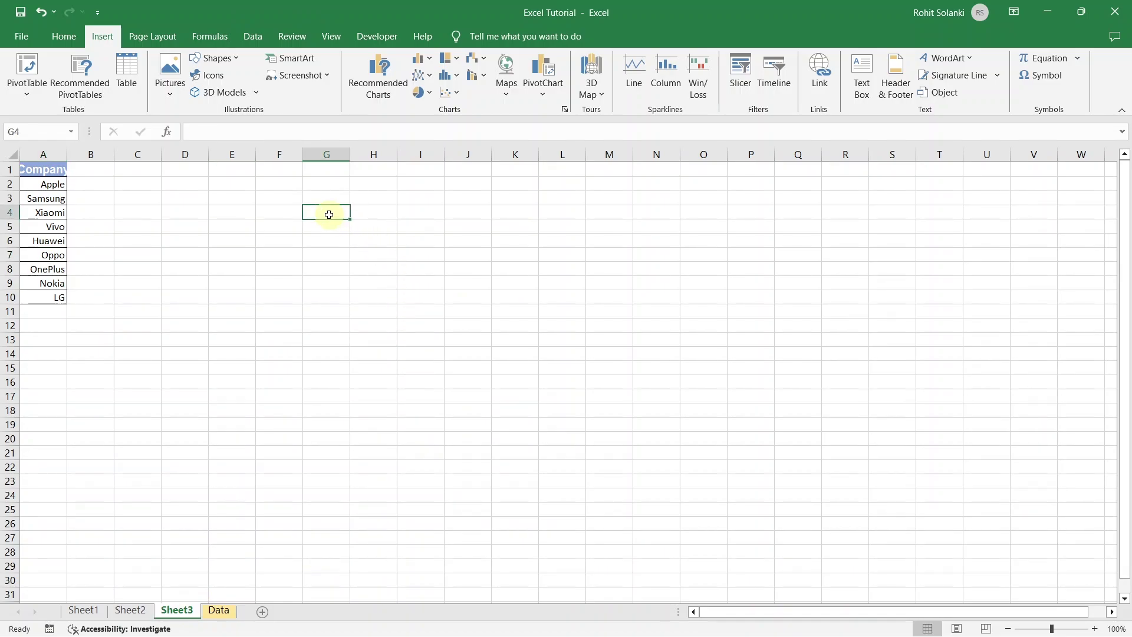
{"action": "left_click", "coordinate": [1096, 629]}
{"action": "left_click", "coordinate": [1096, 629]}
{"action": "left_click", "coordinate": [1096, 630]}
{"action": "left_click", "coordinate": [1096, 629]}
{"action": "left_click", "coordinate": [1096, 629]}
{"action": "left_click", "coordinate": [1096, 630]}
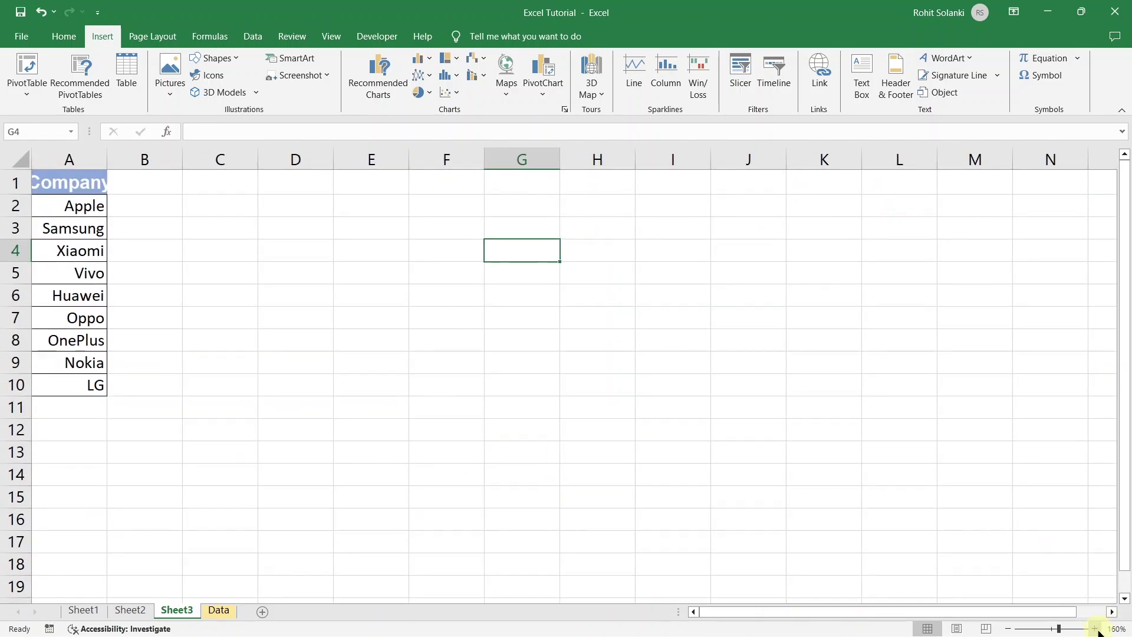
{"action": "left_click", "coordinate": [400, 231]}
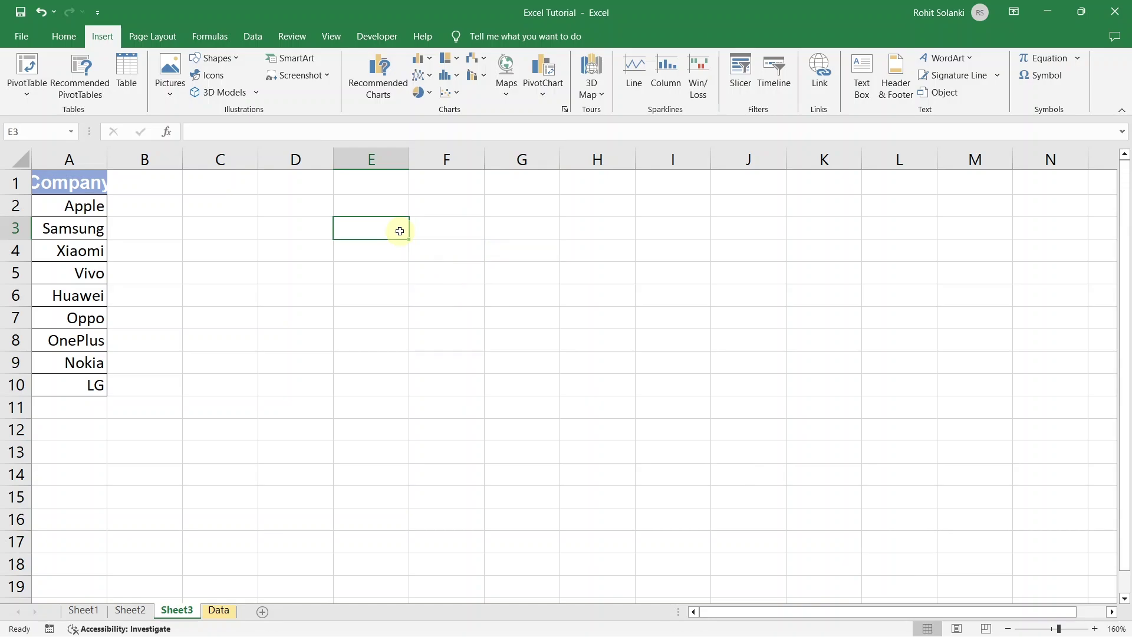
{"action": "type", "text": "JANUARY"}
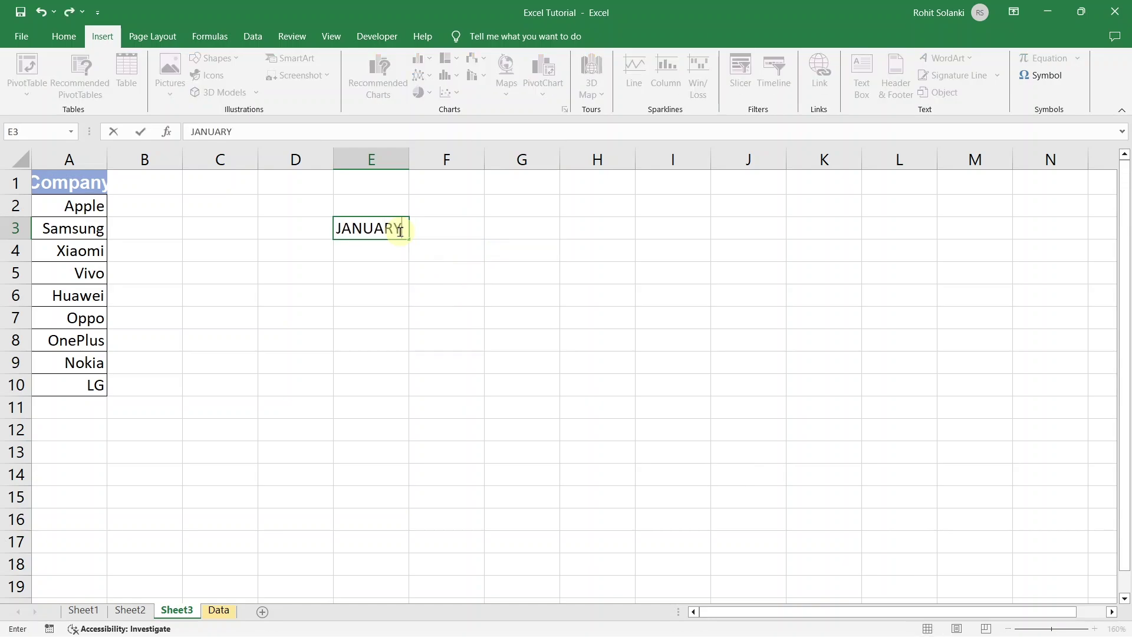
{"action": "key", "text": "Return"}
{"action": "type", "text": "FEB"}
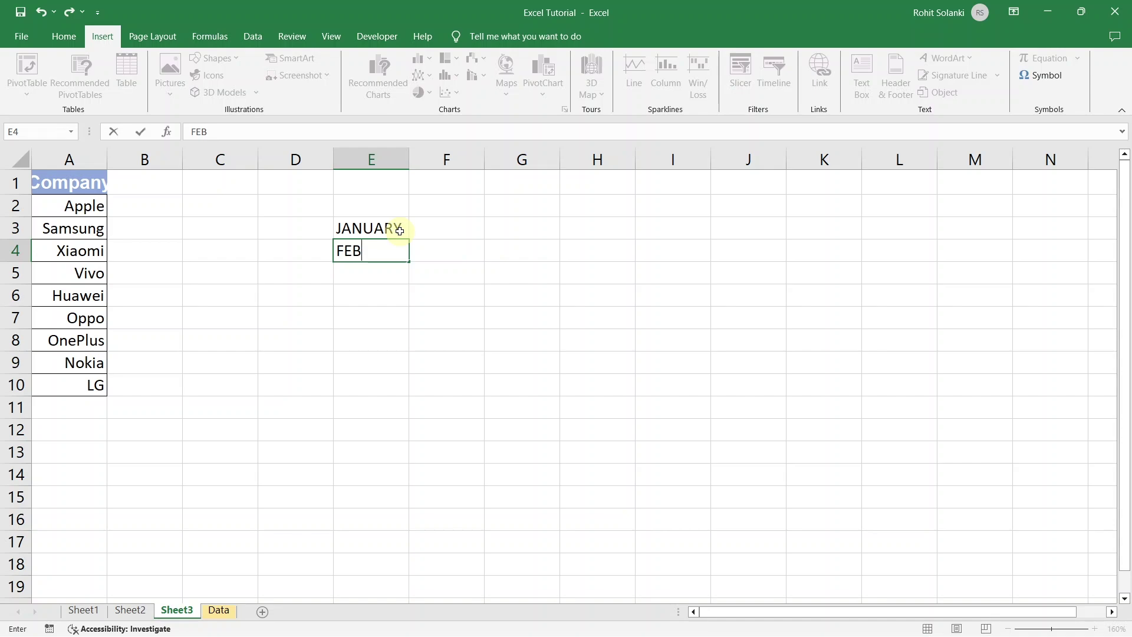
{"action": "type", "text": "RUARY"}
{"action": "key", "text": "Return"}
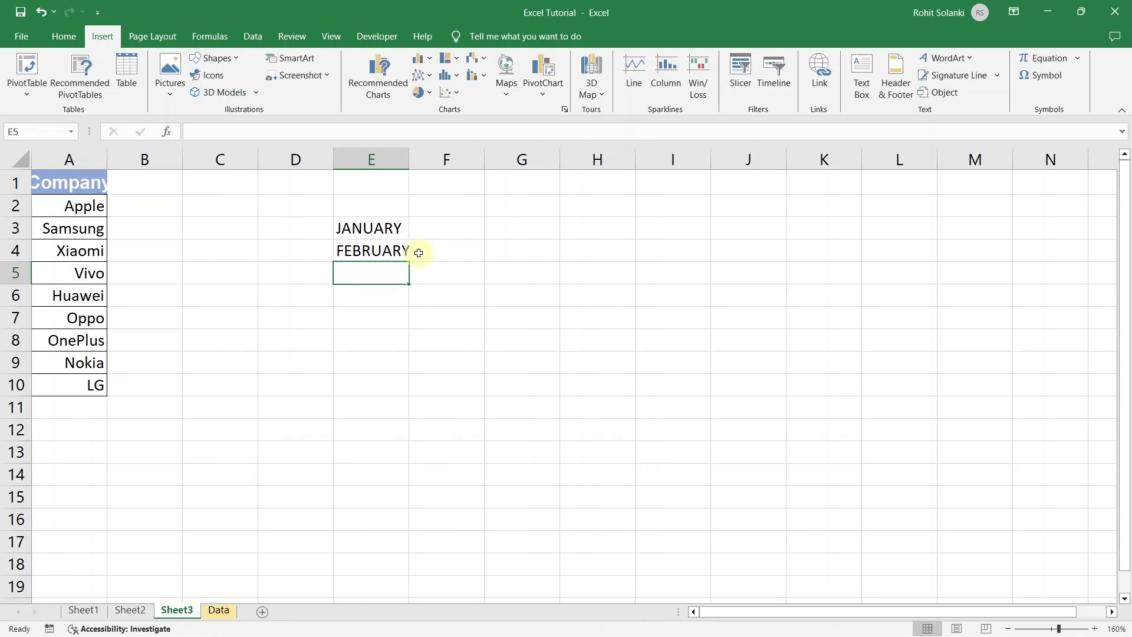
Step: Autofill the month names from E3:E4 down to DECEMBER in cell E14
{"action": "left_click_drag", "start_coordinate": [374, 273], "coordinate": [374, 496]}
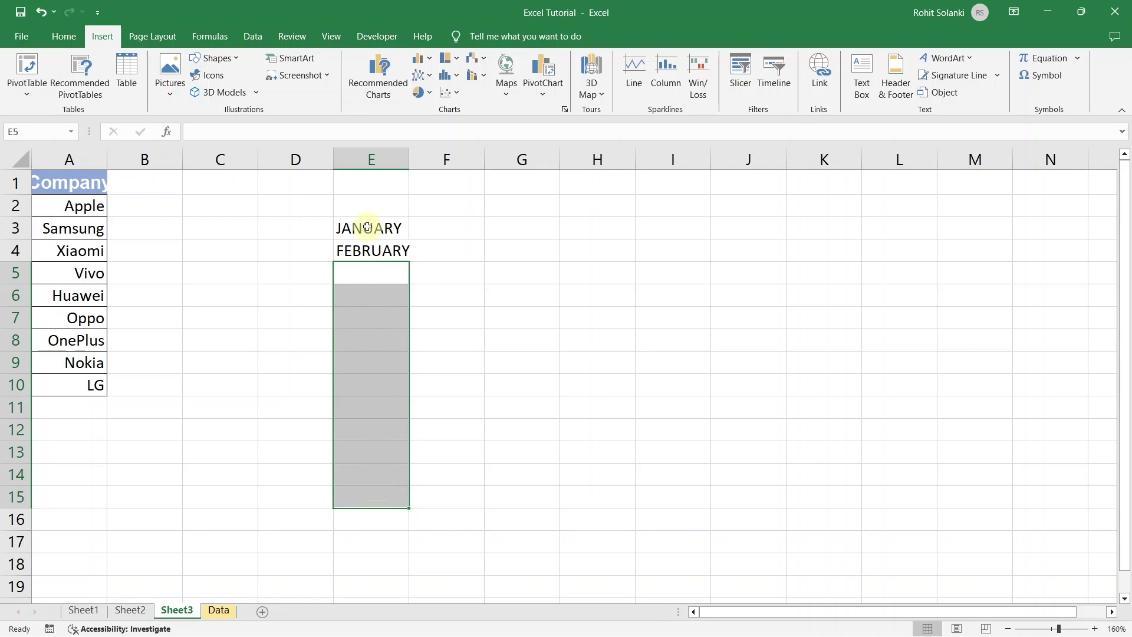
{"action": "left_click_drag", "start_coordinate": [372, 232], "coordinate": [400, 475]}
{"action": "left_click", "coordinate": [398, 477]}
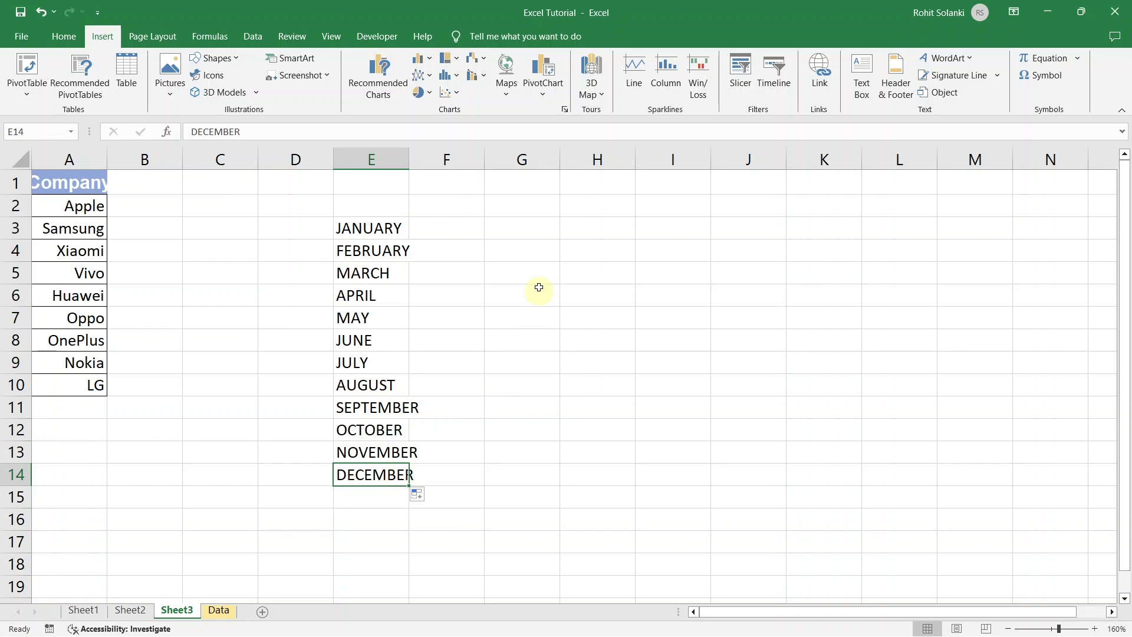
Step: Enter SUNDAY in G3 and MONDAY in G4, and autofill the weekdays down to SATURDAY in G9
{"action": "left_click", "coordinate": [528, 231]}
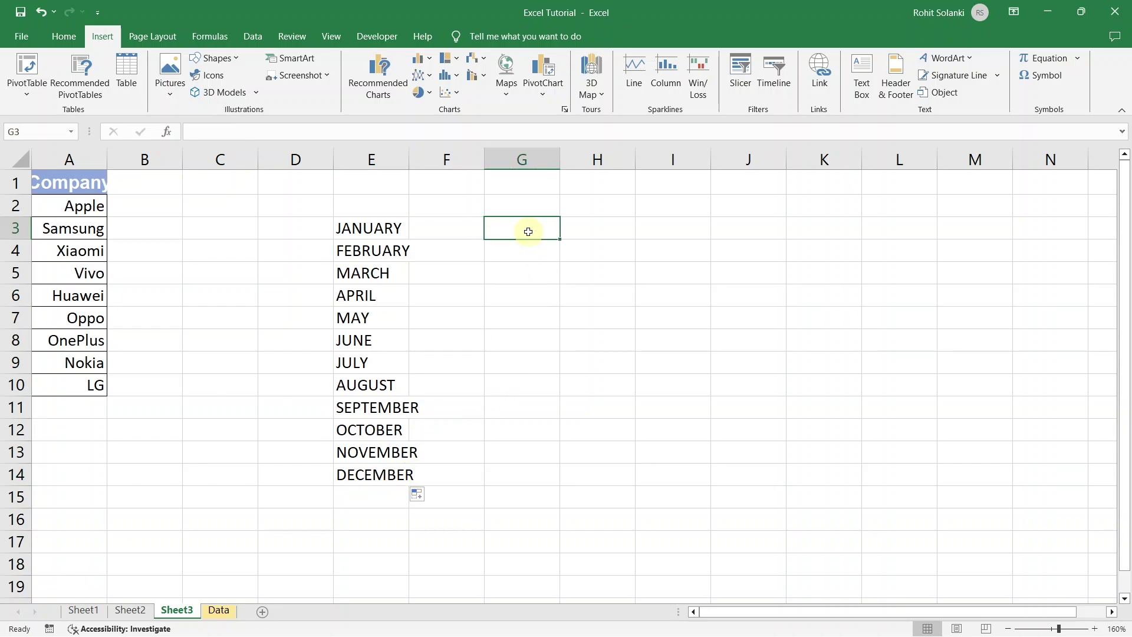
{"action": "type", "text": "SUNDAY"}
{"action": "key", "text": "Return"}
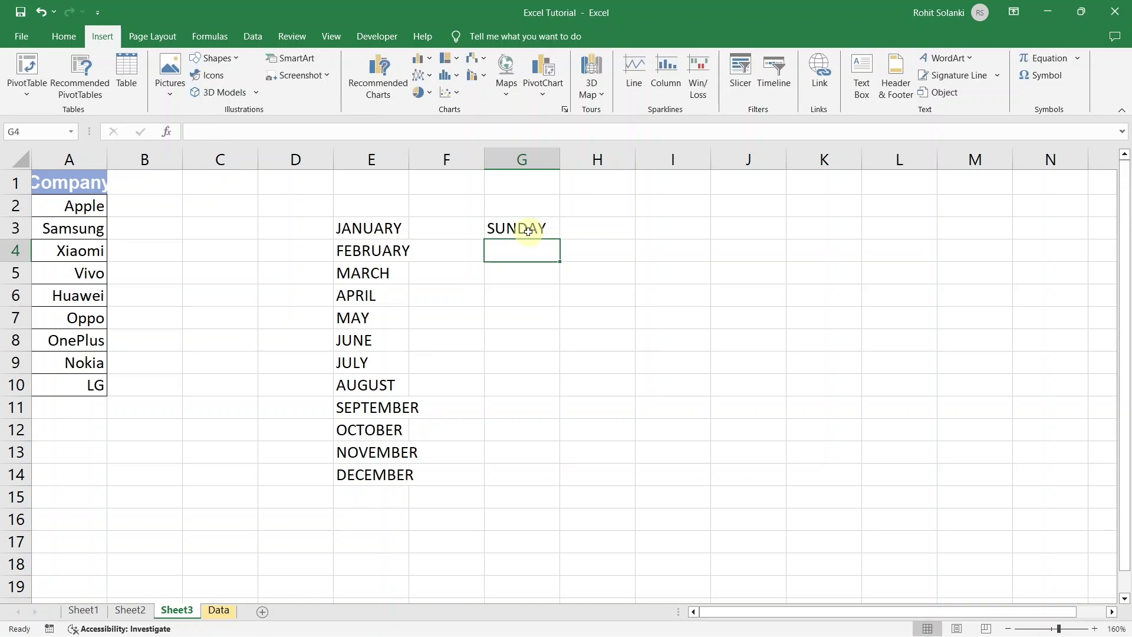
{"action": "type", "text": "MONDAY"}
{"action": "key", "text": "Return"}
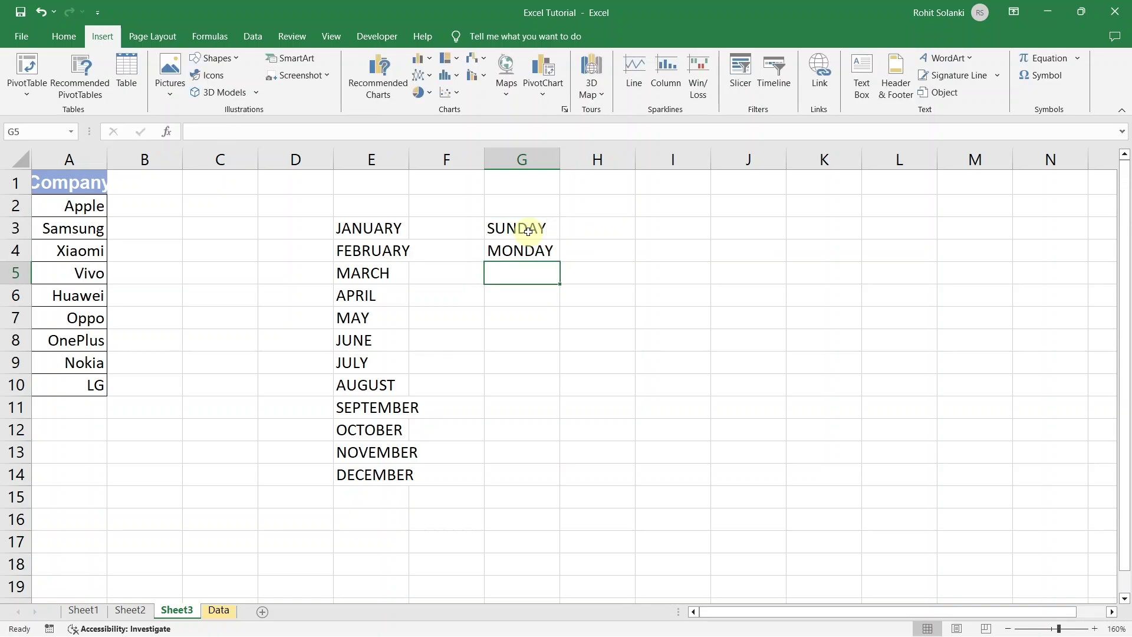
{"action": "left_click_drag", "start_coordinate": [528, 231], "coordinate": [555, 377]}
{"action": "left_click", "coordinate": [533, 366]}
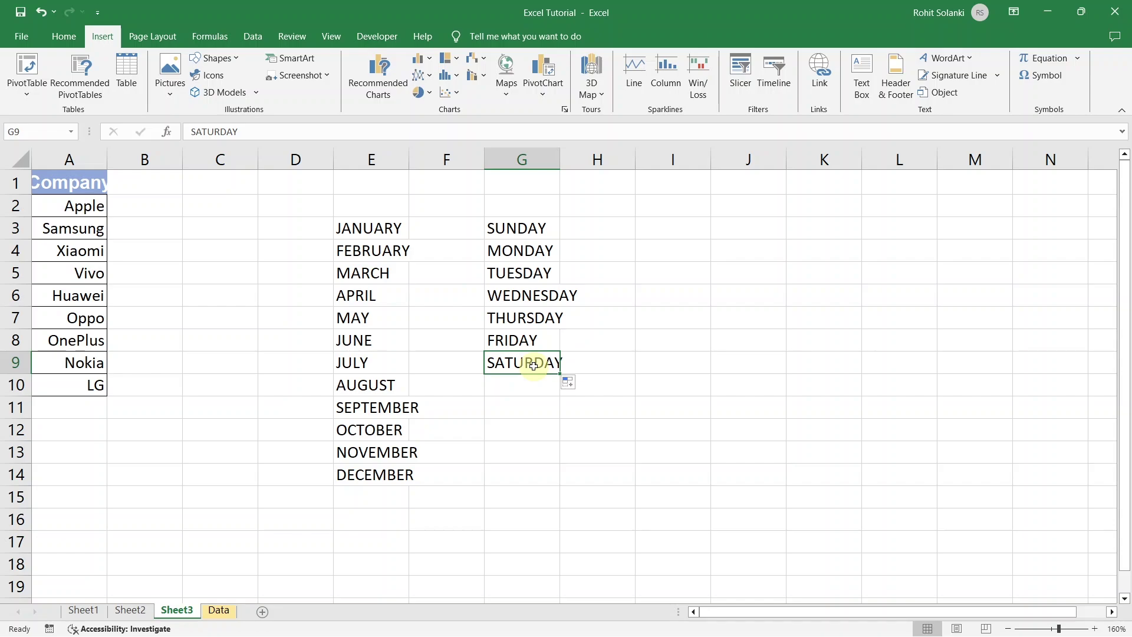
Step: Enter JAN in I3 and FEB in I4, and autofill the abbreviated months down to DEC in I14
{"action": "left_click", "coordinate": [663, 233]}
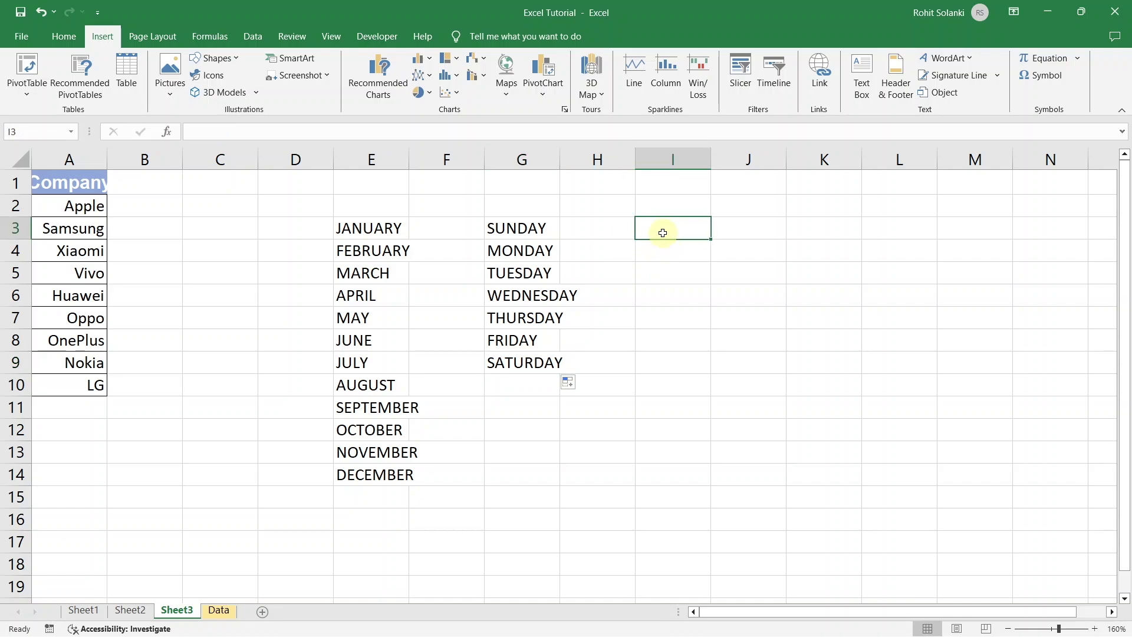
{"action": "type", "text": "JAN"}
{"action": "key", "text": "Return"}
{"action": "type", "text": "FEB"}
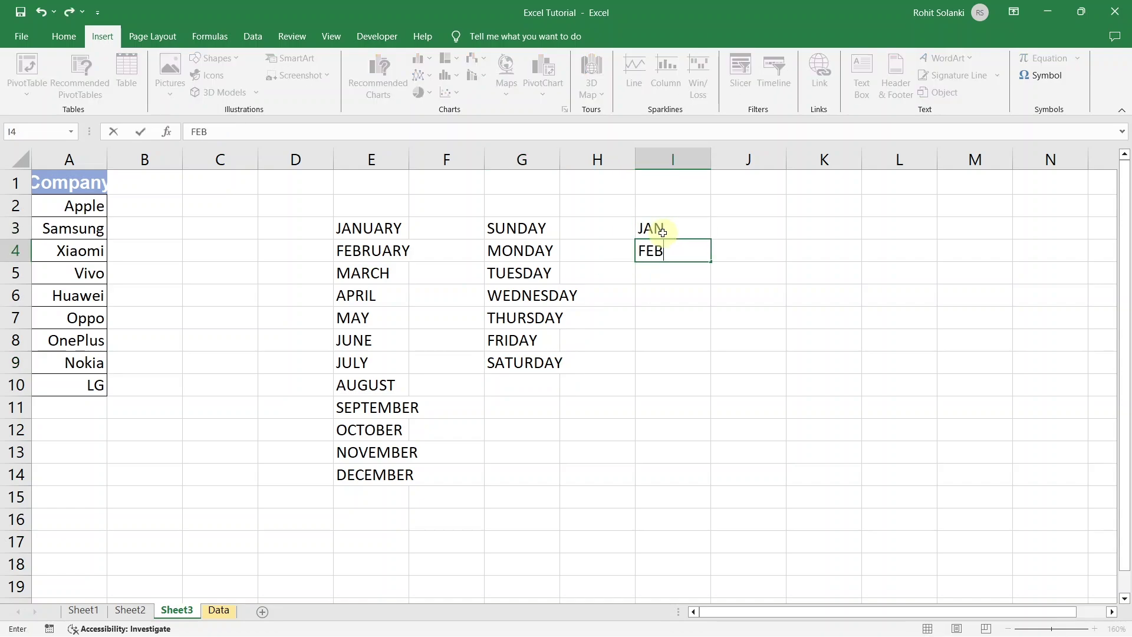
{"action": "key", "text": "Return"}
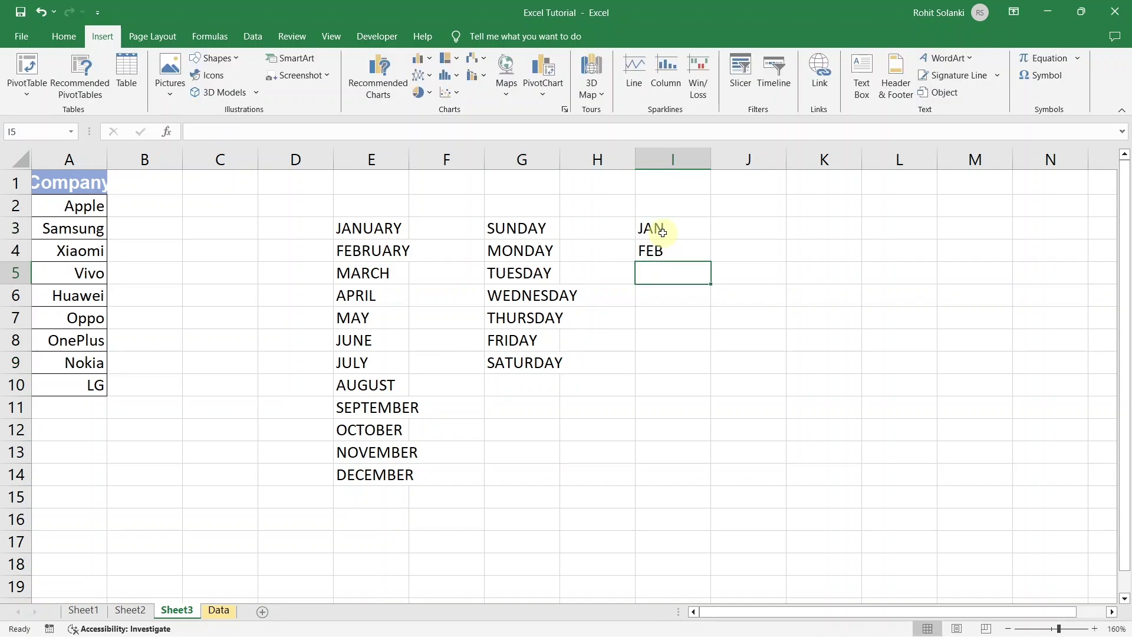
{"action": "left_click_drag", "start_coordinate": [675, 230], "coordinate": [694, 478]}
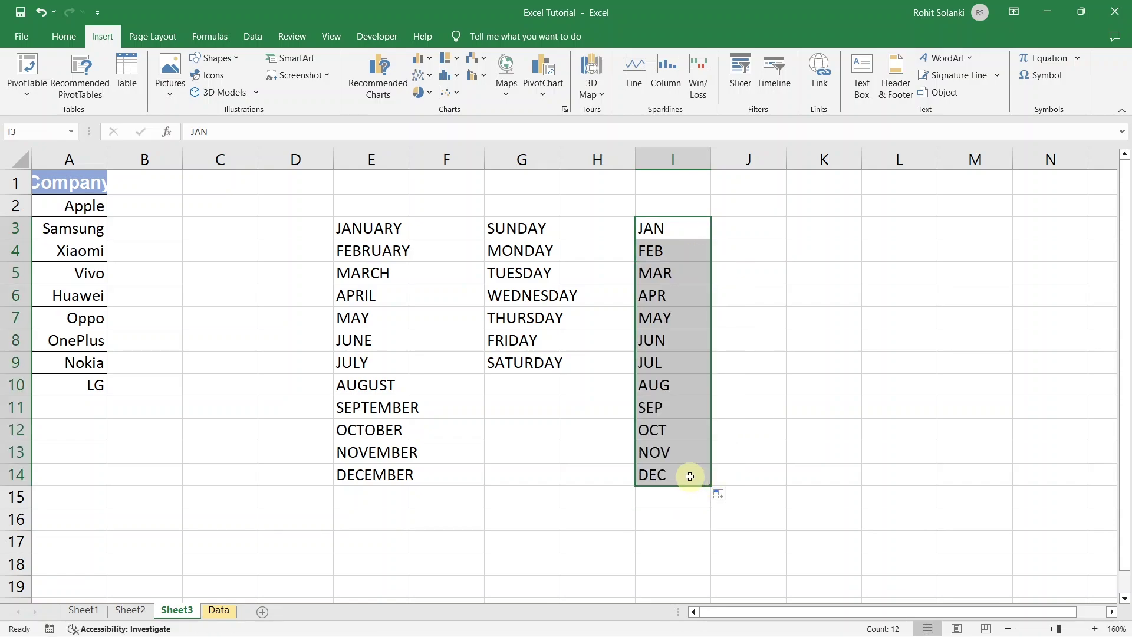
{"action": "left_click", "coordinate": [690, 476]}
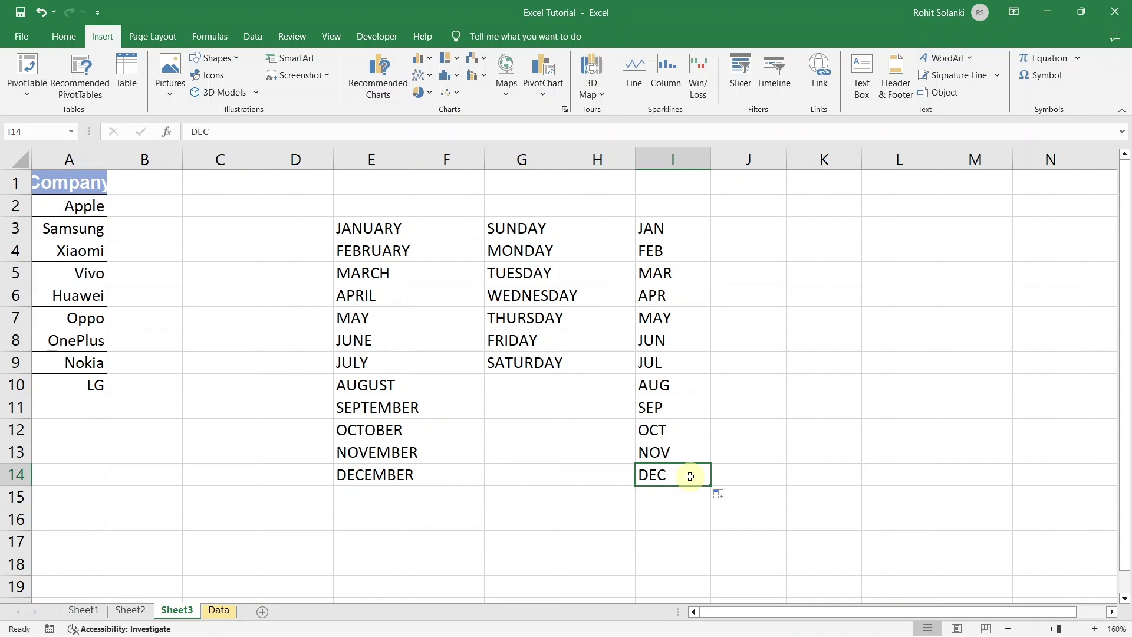
Step: Enter the dates 13/1/2024 in K3 and 14/1/2024 in K4, and autofill the daily series down to K15
{"action": "left_click", "coordinate": [799, 227]}
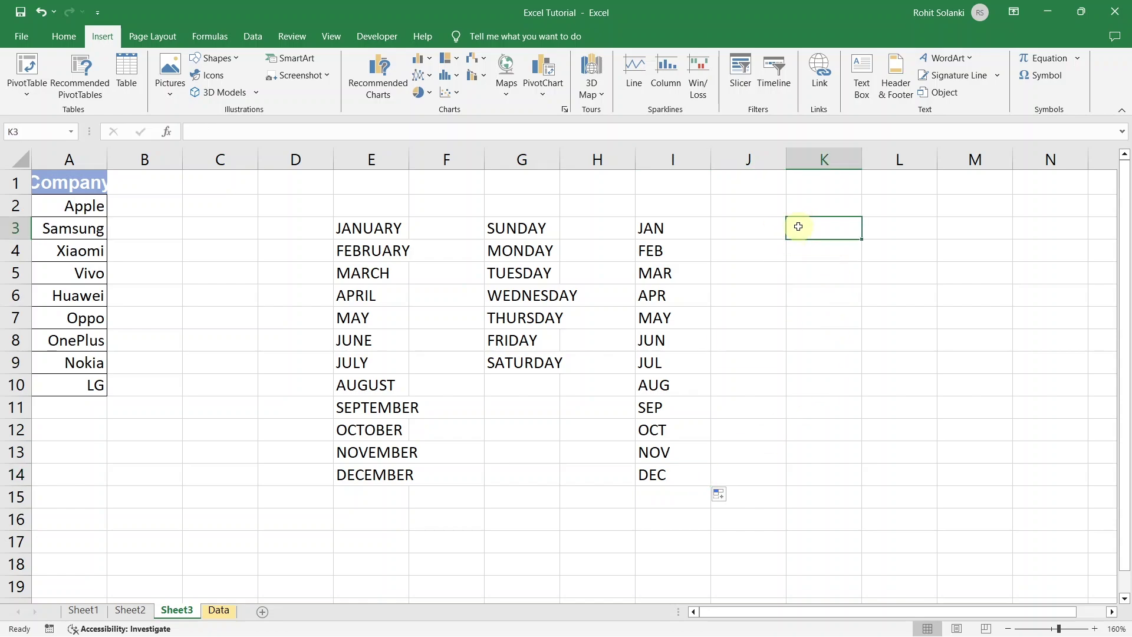
{"action": "type", "text": "1"}
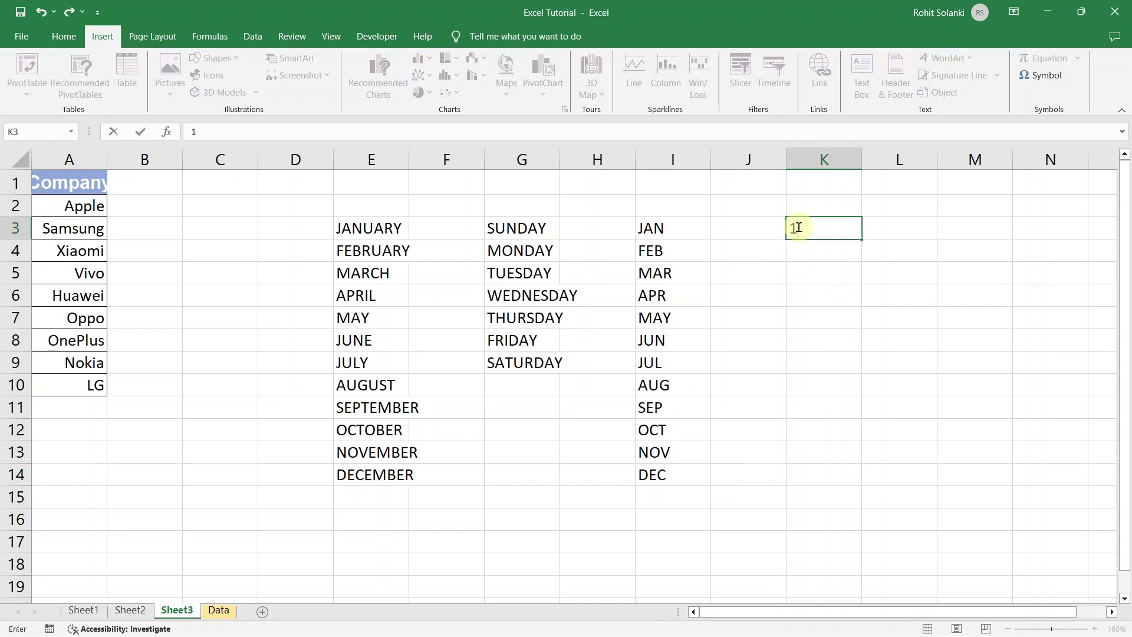
{"action": "type", "text": "3/1/2024"}
{"action": "key", "text": "Return"}
{"action": "type", "text": "14/1/2024"}
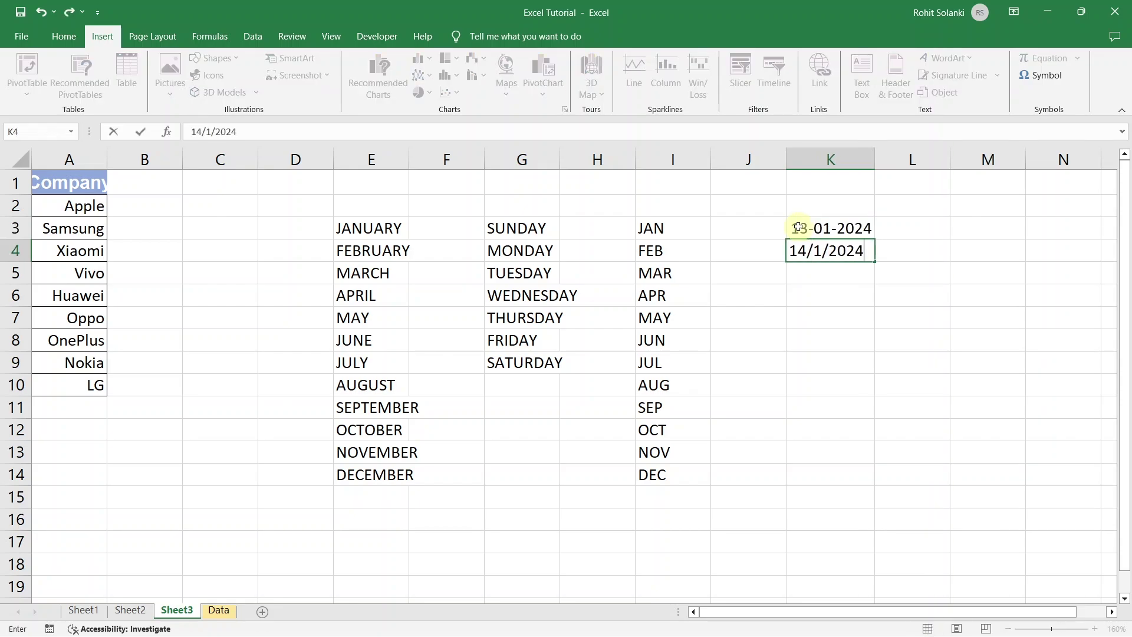
{"action": "key", "text": "Return"}
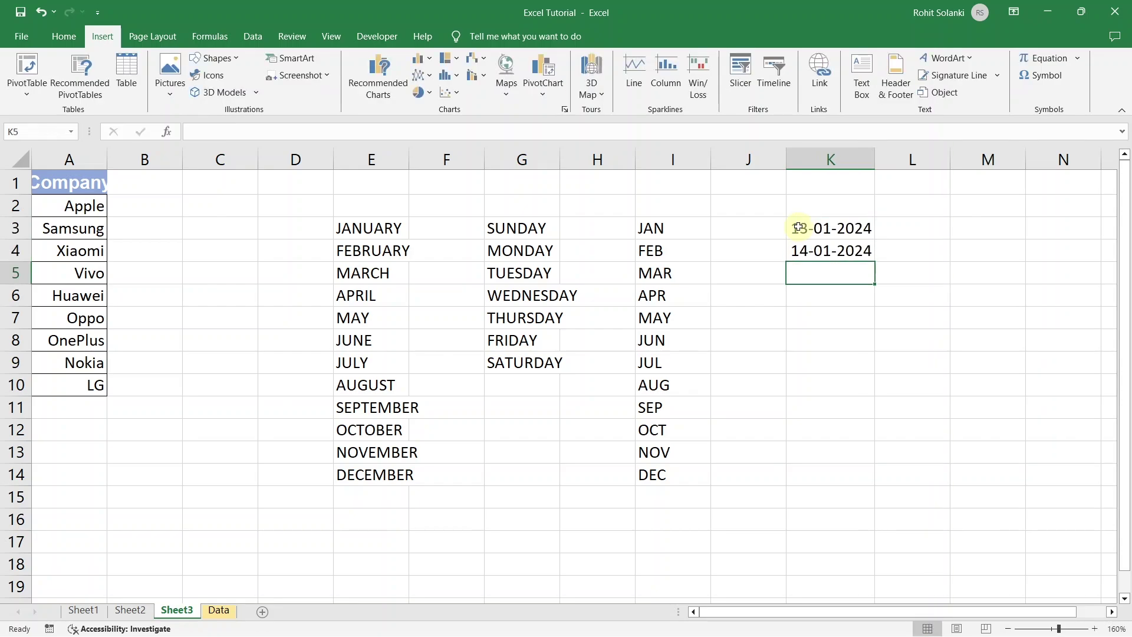
{"action": "left_click_drag", "start_coordinate": [840, 225], "coordinate": [860, 508]}
{"action": "left_click", "coordinate": [853, 498]}
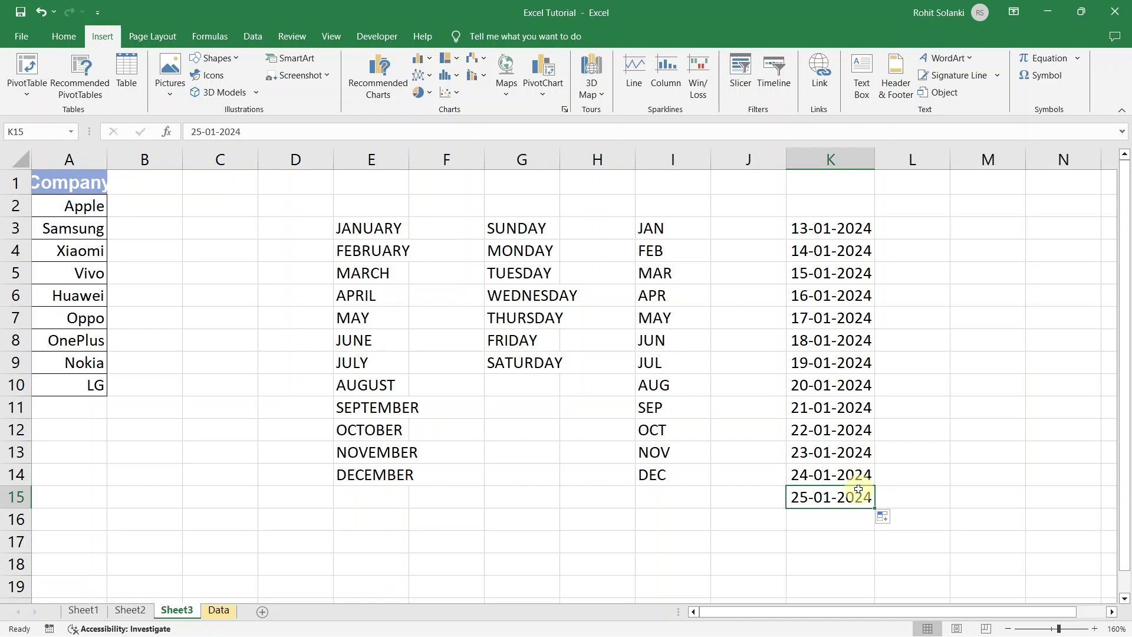
Step: Delete the Revenue chart from Sheet2
{"action": "left_click", "coordinate": [146, 611]}
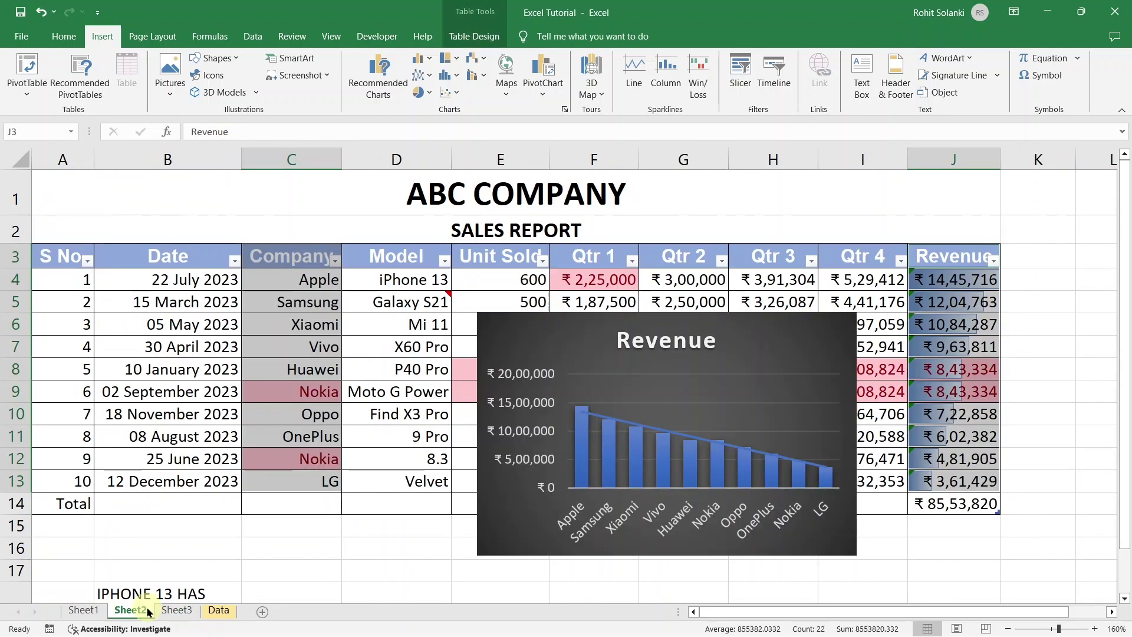
{"action": "left_click", "coordinate": [297, 310]}
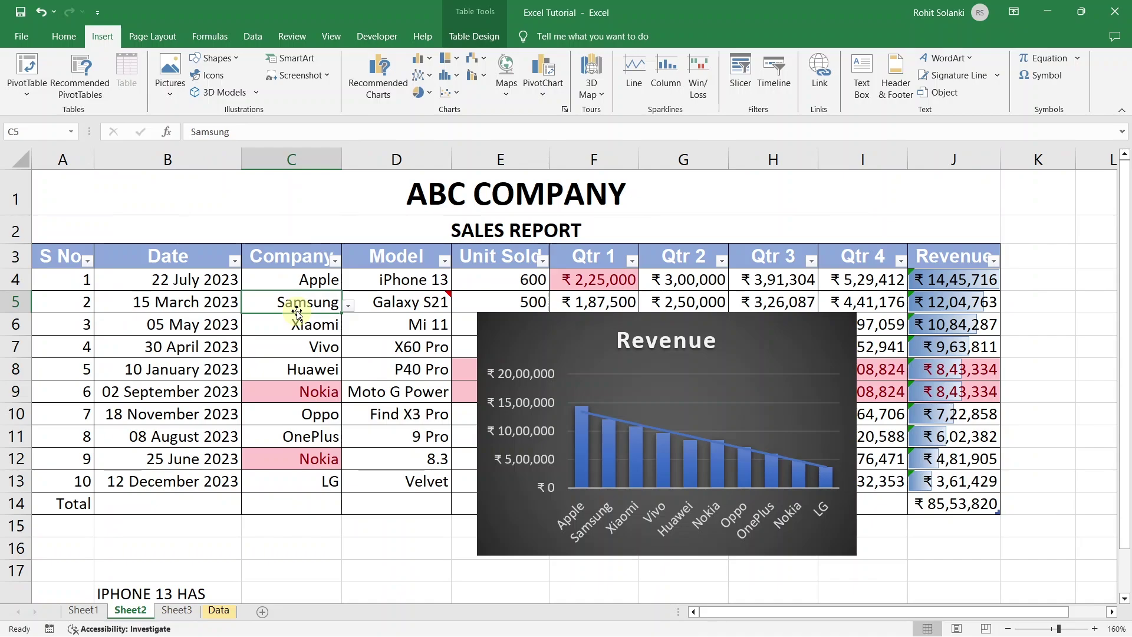
{"action": "left_click", "coordinate": [291, 256]}
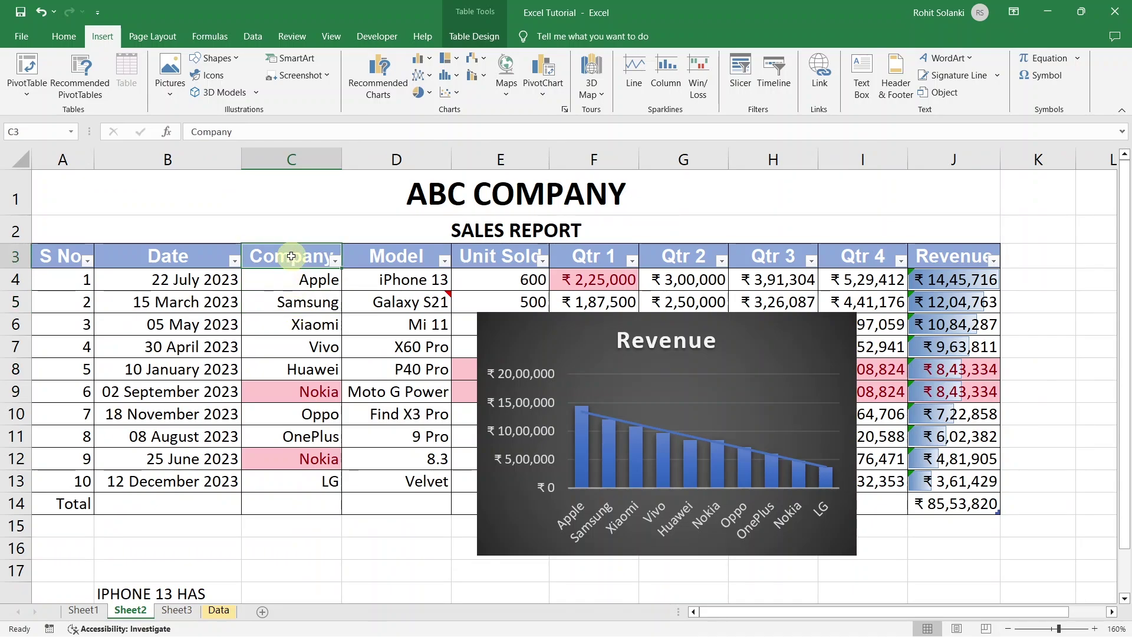
{"action": "left_click", "coordinate": [518, 334]}
{"action": "key", "text": "Delete"}
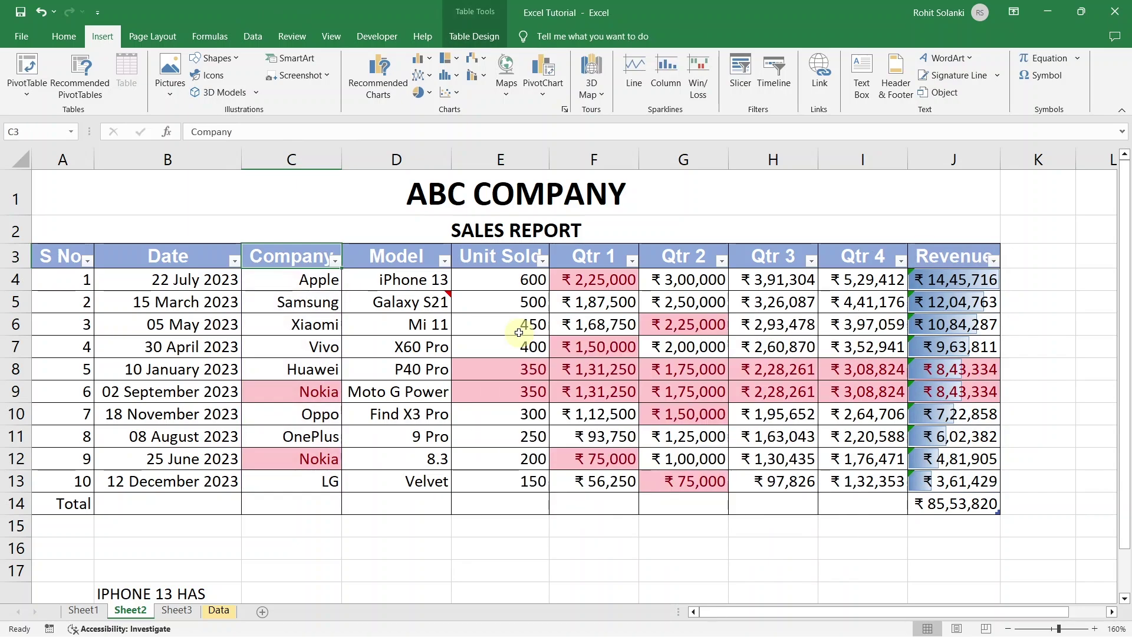
Step: Insert a hyperlink on the Company header in C3 that leads to cell A1 of Sheet3 in this workbook
{"action": "left_click", "coordinate": [293, 262]}
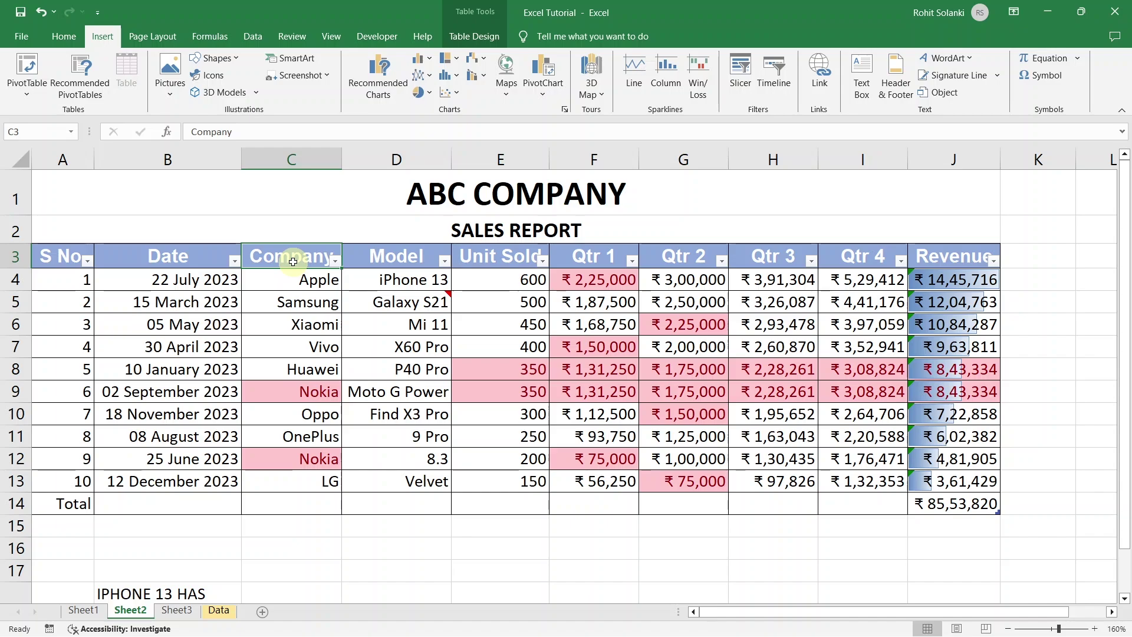
{"action": "right_click", "coordinate": [293, 265]}
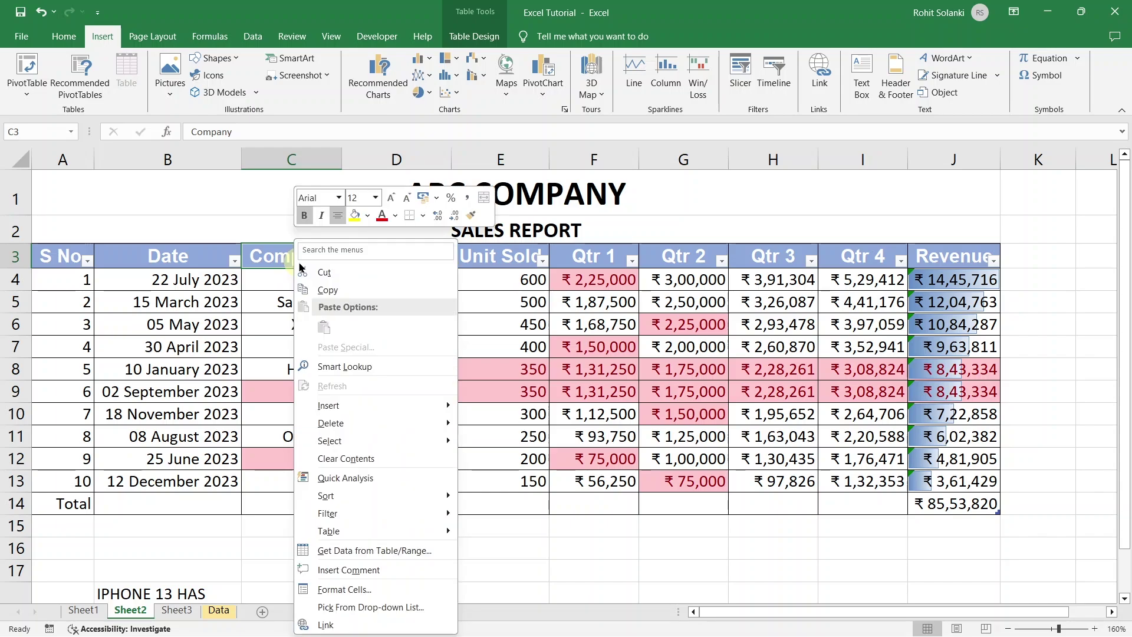
{"action": "left_click", "coordinate": [339, 625]}
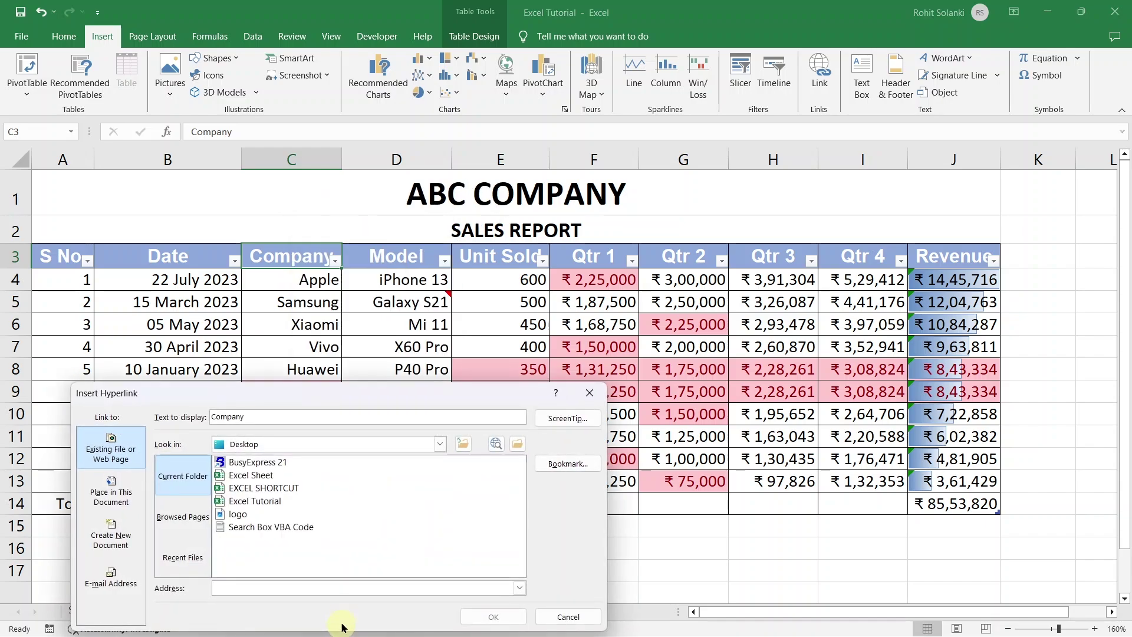
{"action": "left_click_drag", "start_coordinate": [334, 391], "coordinate": [455, 250]}
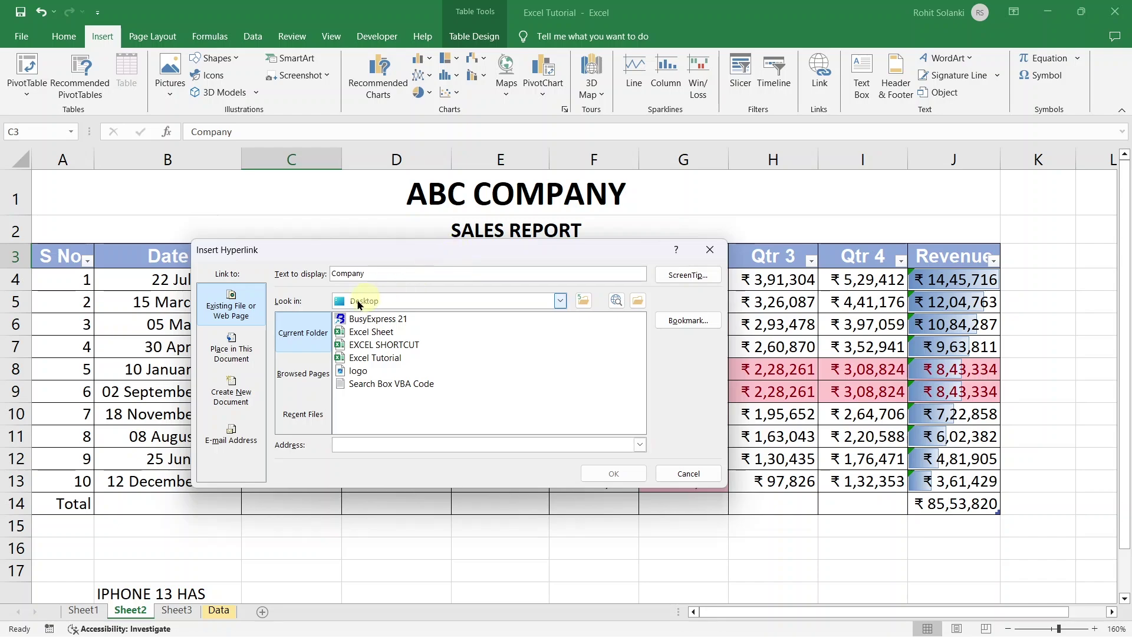
{"action": "left_click", "coordinate": [247, 359]}
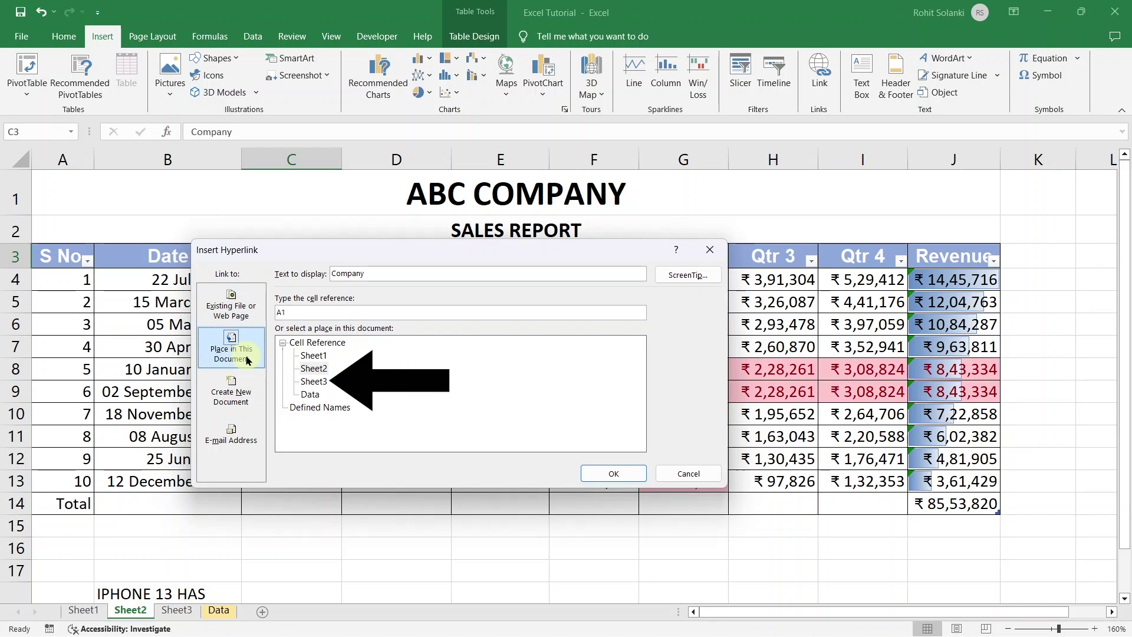
{"action": "left_click", "coordinate": [309, 385]}
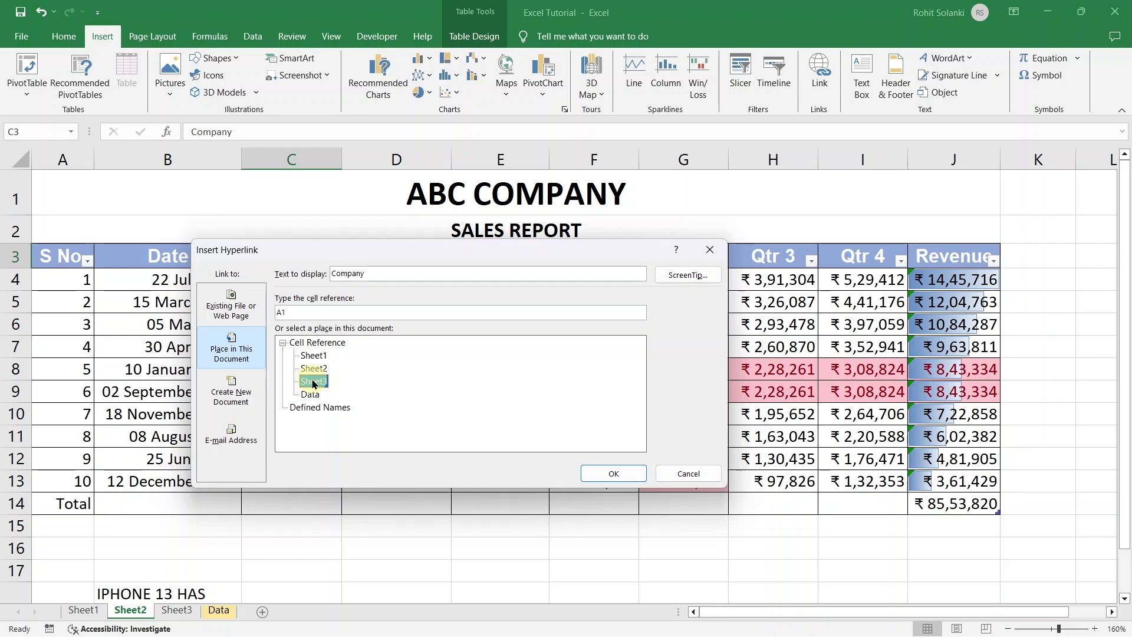
{"action": "left_click", "coordinate": [597, 470]}
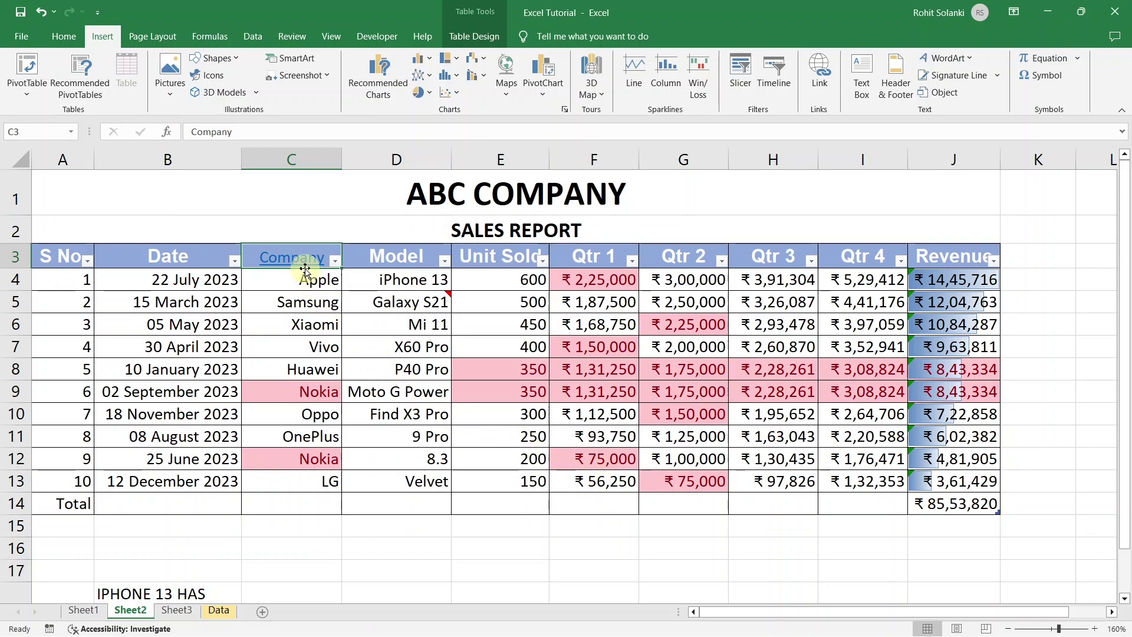
Step: Follow the Company header's hyperlink to Sheet3 and return to Sheet2
{"action": "mouse_move", "coordinate": [298, 259]}
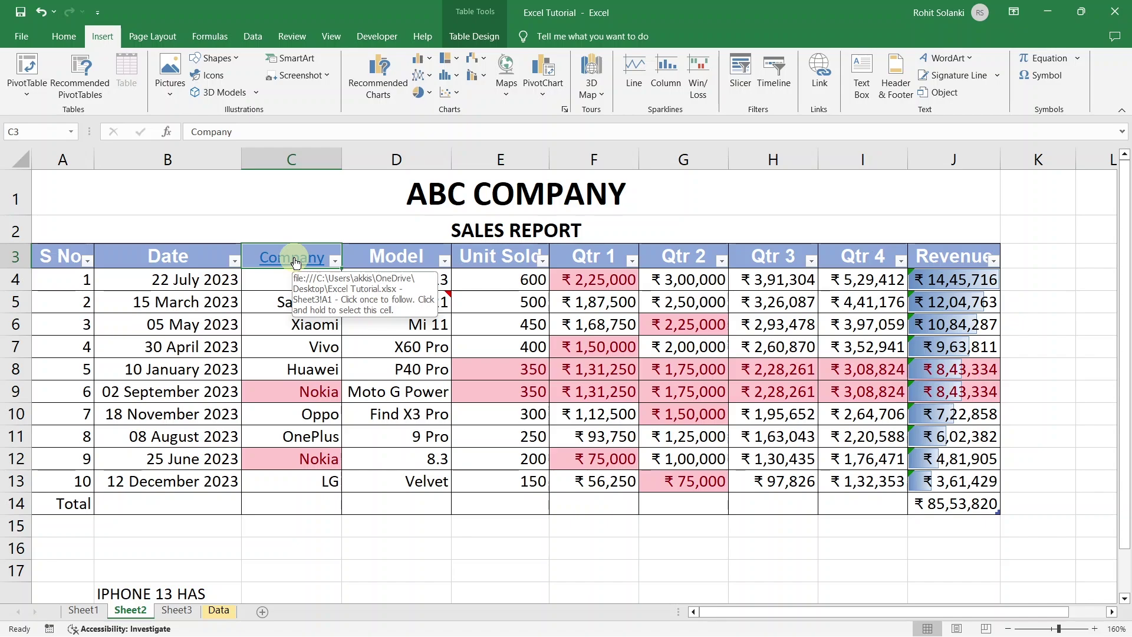
{"action": "left_click", "coordinate": [296, 260]}
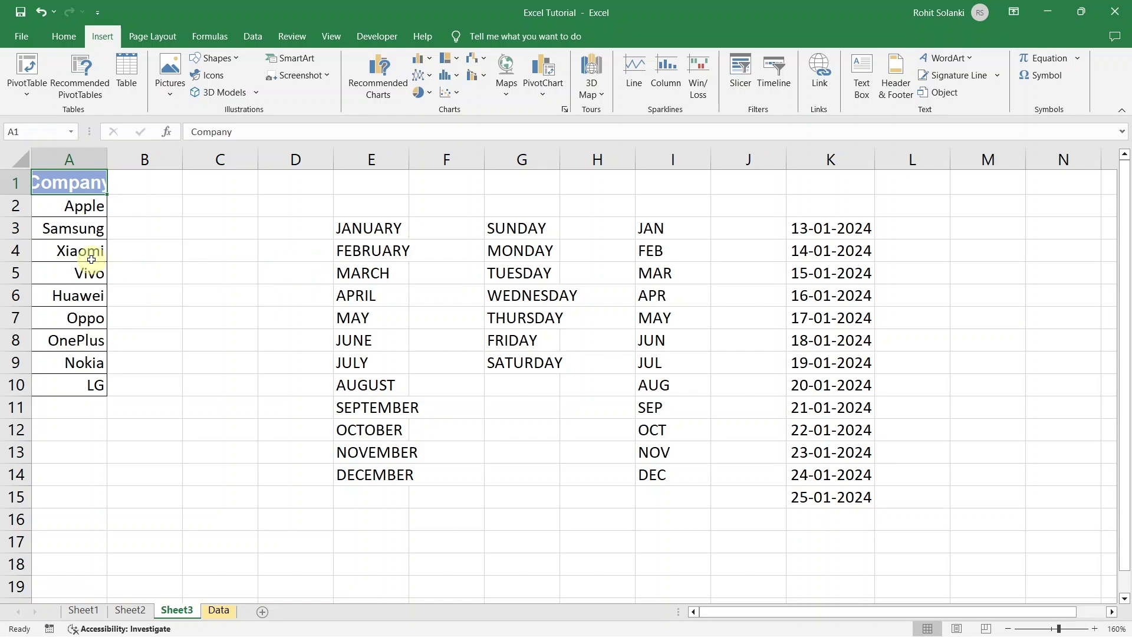
{"action": "left_click", "coordinate": [131, 611]}
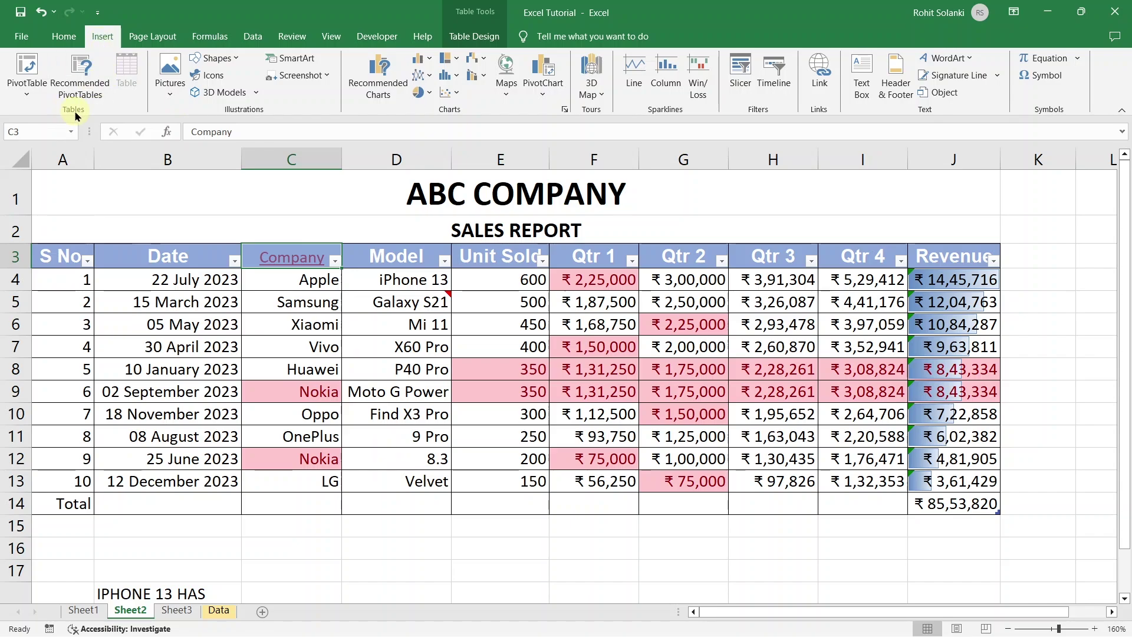
Step: Create a PivotTable from the sales table on a new worksheet, with Model as rows, Unit Sold as values and Company as columns
{"action": "left_click", "coordinate": [29, 75]}
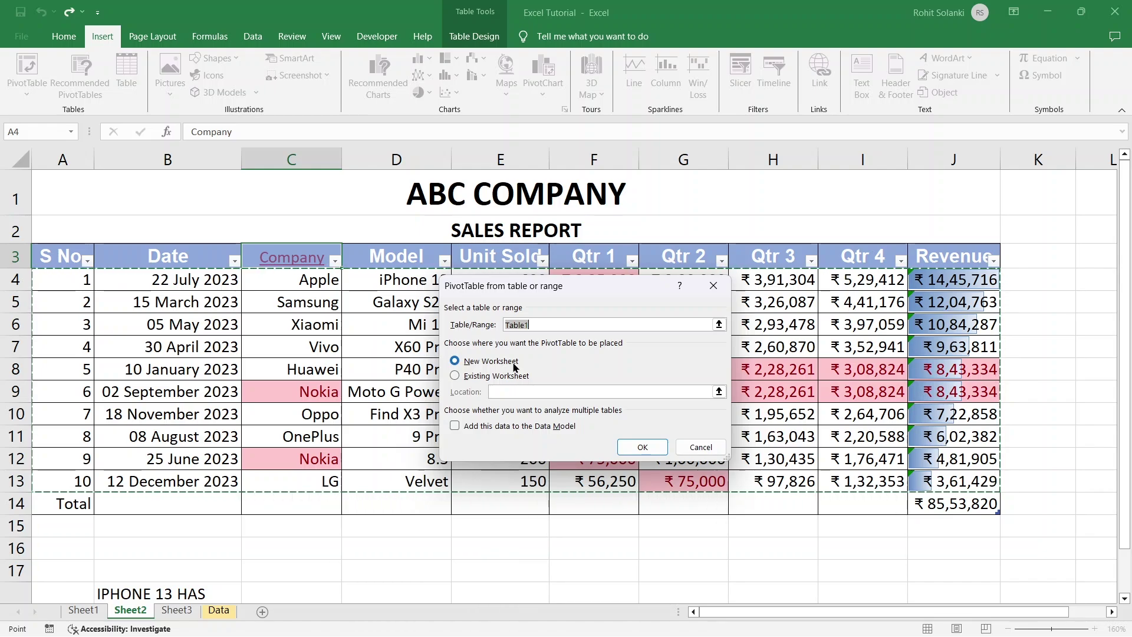
{"action": "left_click", "coordinate": [629, 453]}
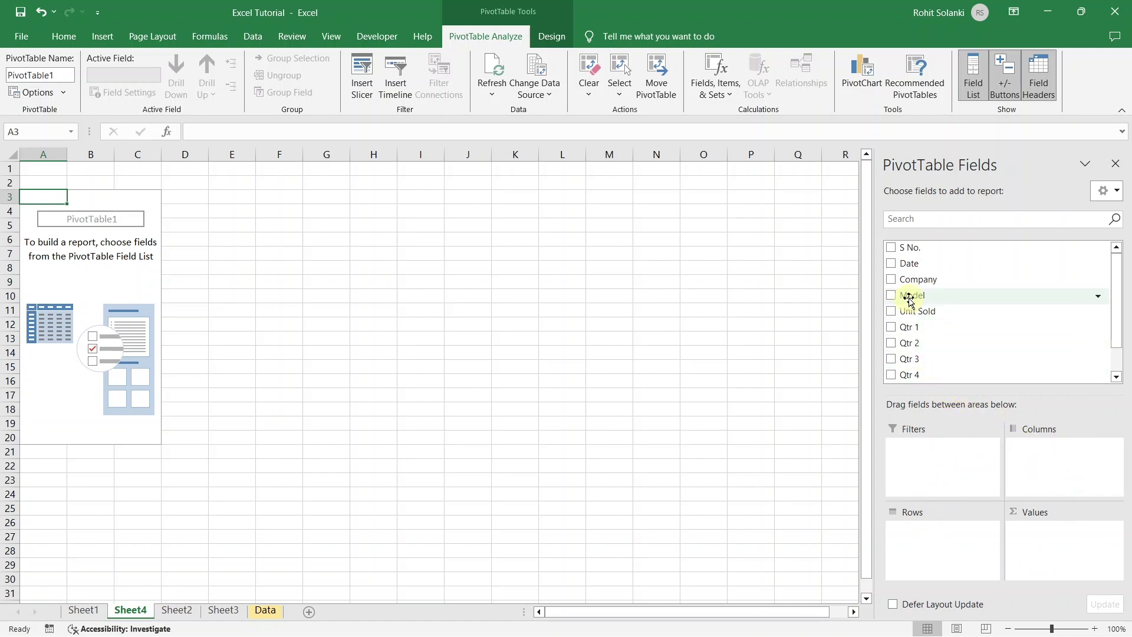
{"action": "left_click_drag", "start_coordinate": [905, 297], "coordinate": [935, 538]}
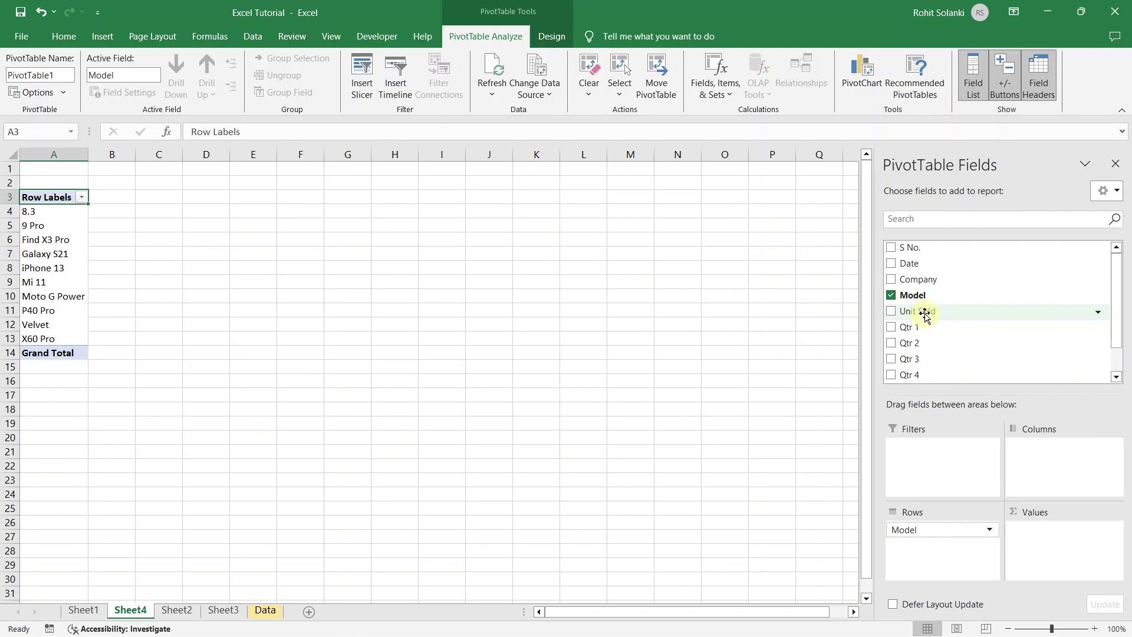
{"action": "left_click_drag", "start_coordinate": [926, 317], "coordinate": [1051, 547]}
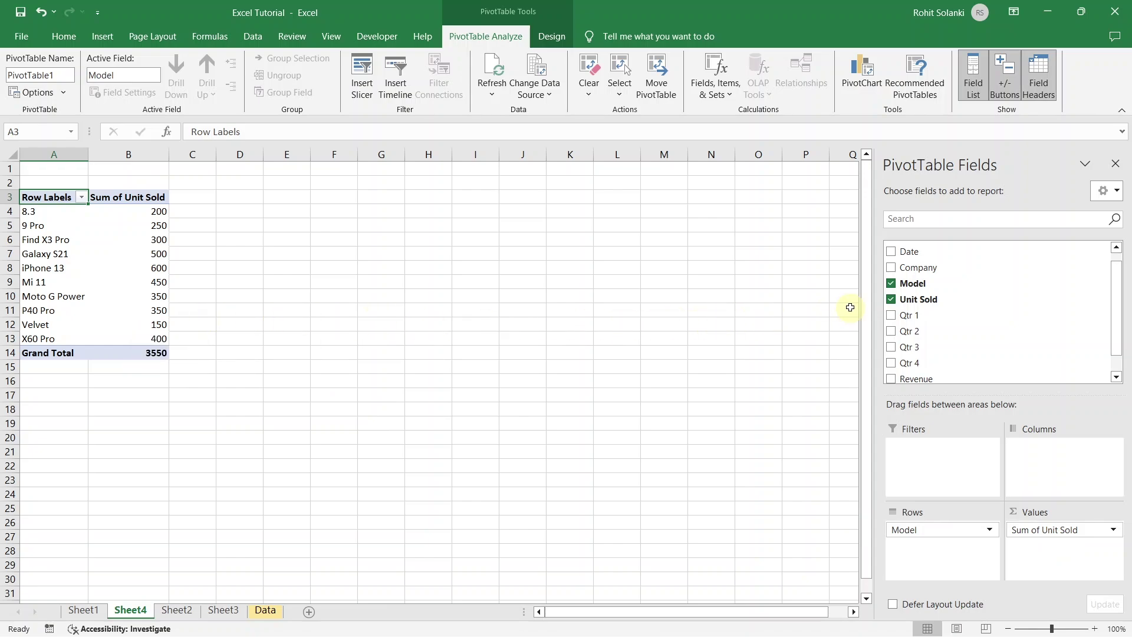
{"action": "left_click_drag", "start_coordinate": [909, 270], "coordinate": [1049, 465]}
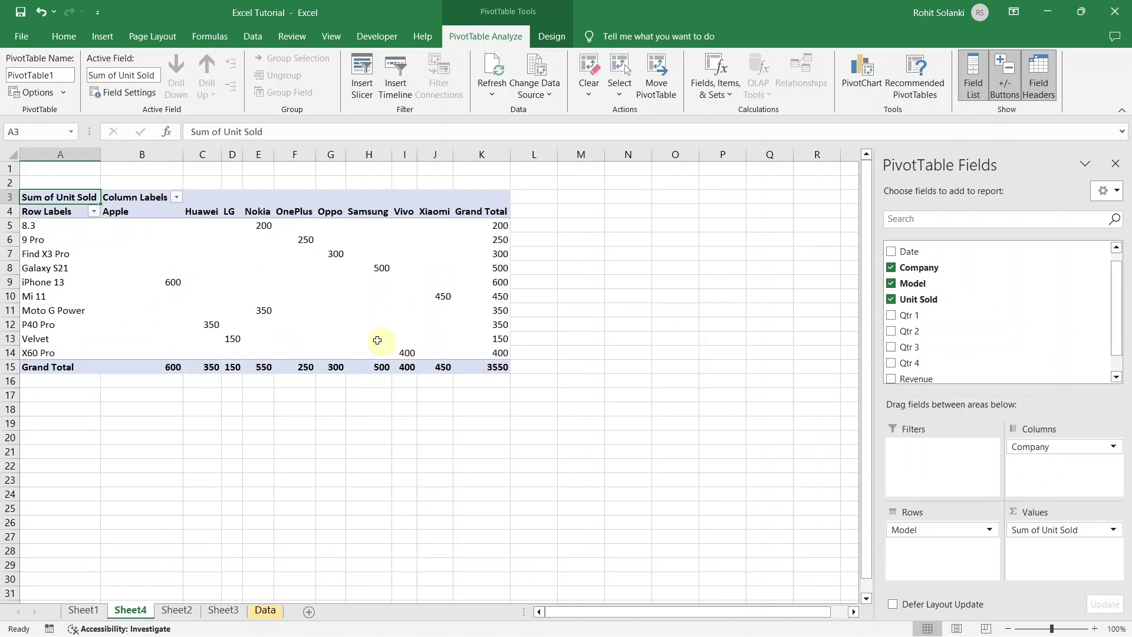
Step: Insert a timeline for the Date field of the PivotTable
{"action": "left_click", "coordinate": [302, 305]}
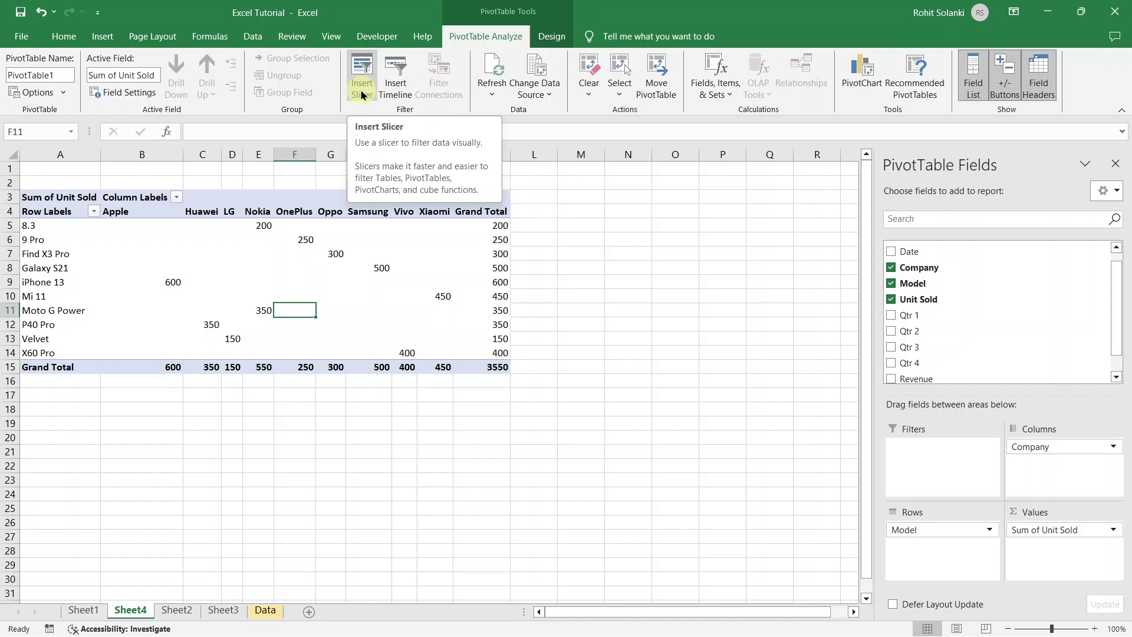
{"action": "left_click", "coordinate": [398, 99]}
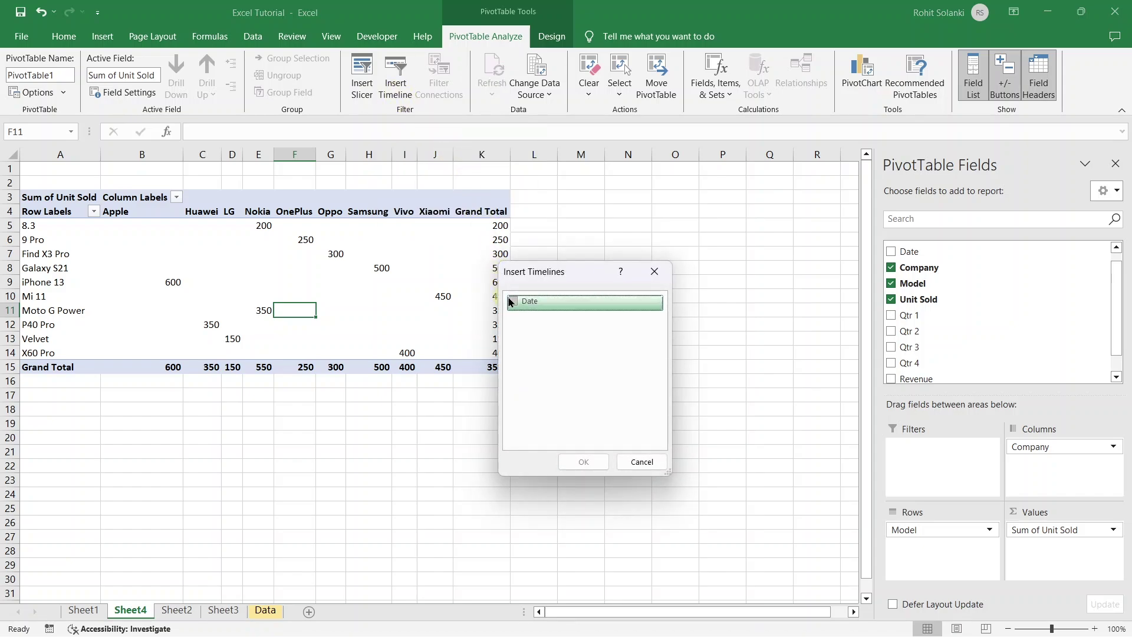
{"action": "left_click", "coordinate": [513, 301]}
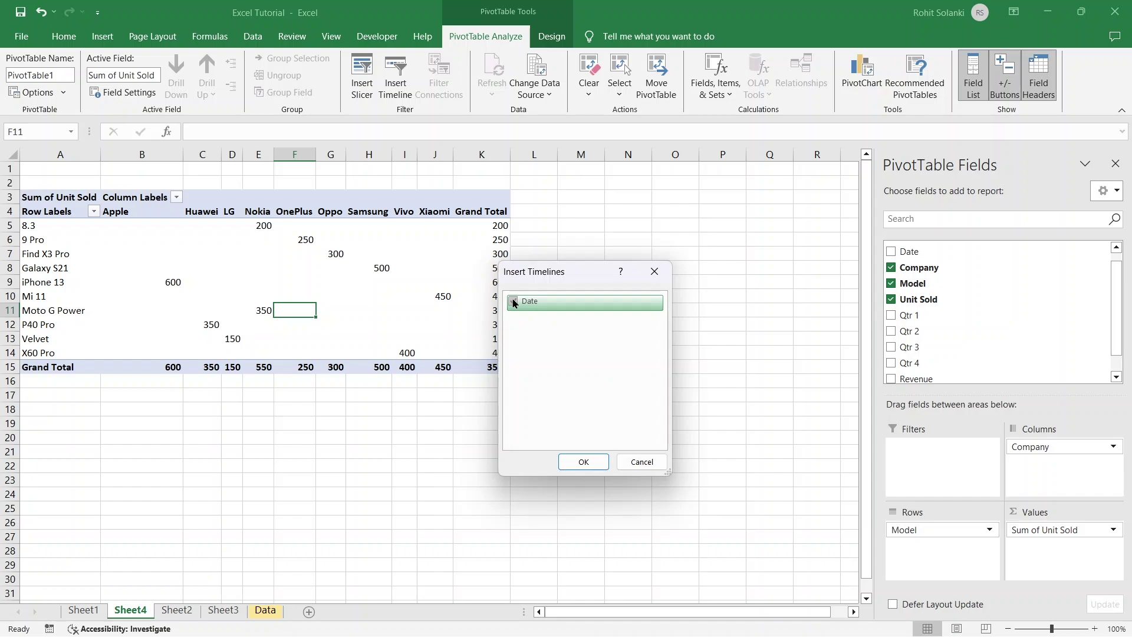
{"action": "left_click", "coordinate": [584, 461]}
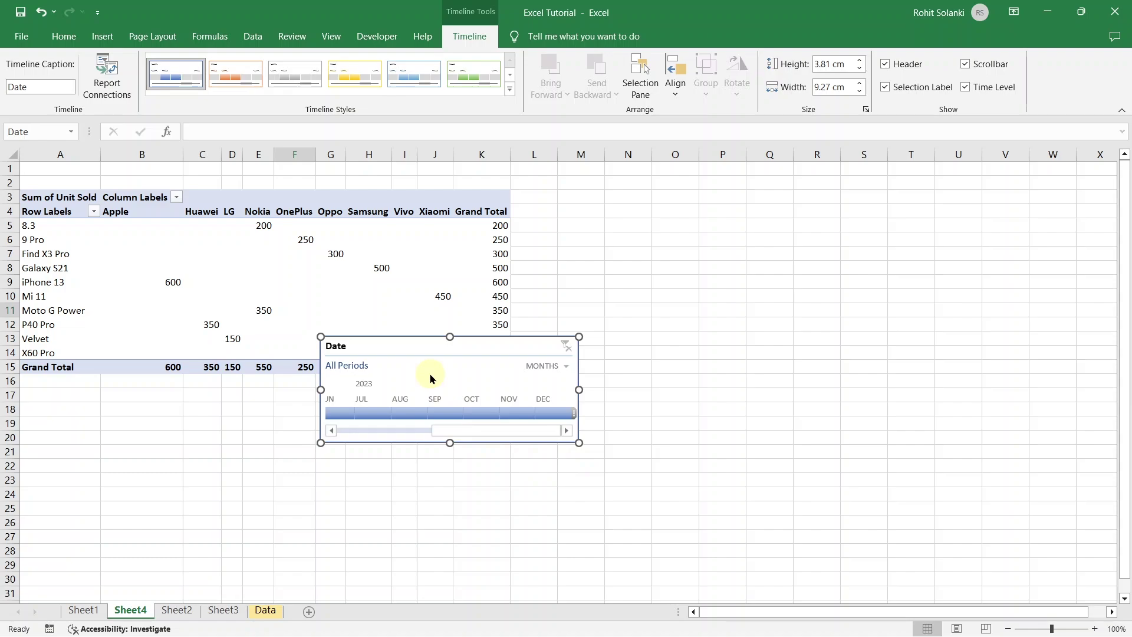
Step: Filter the PivotTable to September 2023 with the Date timeline, and clear that filter
{"action": "left_click", "coordinate": [443, 413]}
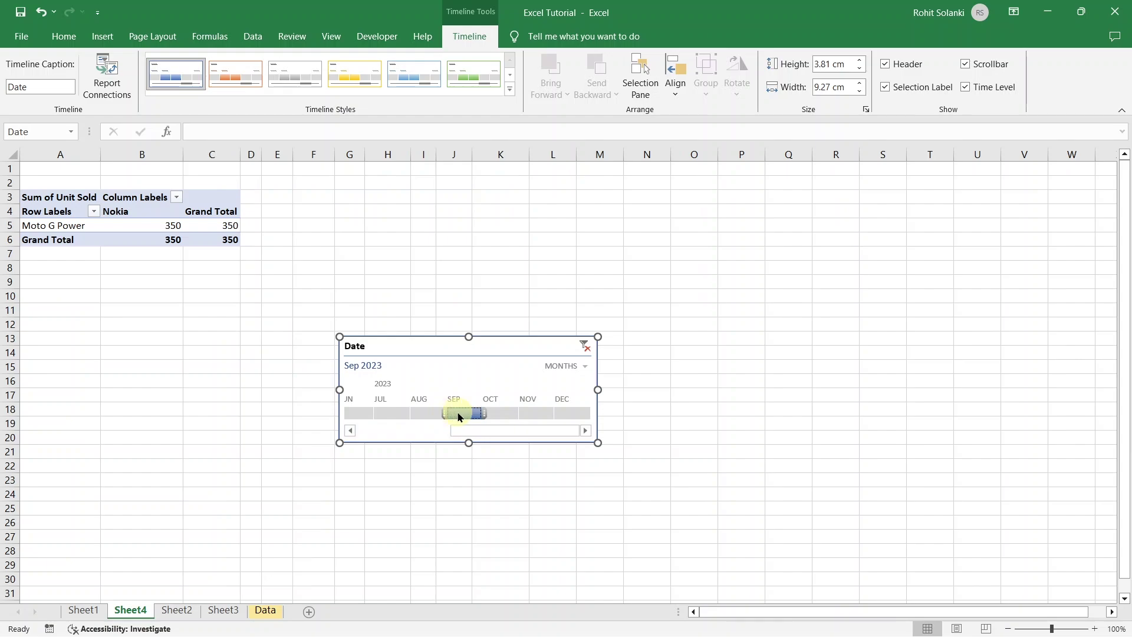
{"action": "left_click", "coordinate": [583, 349]}
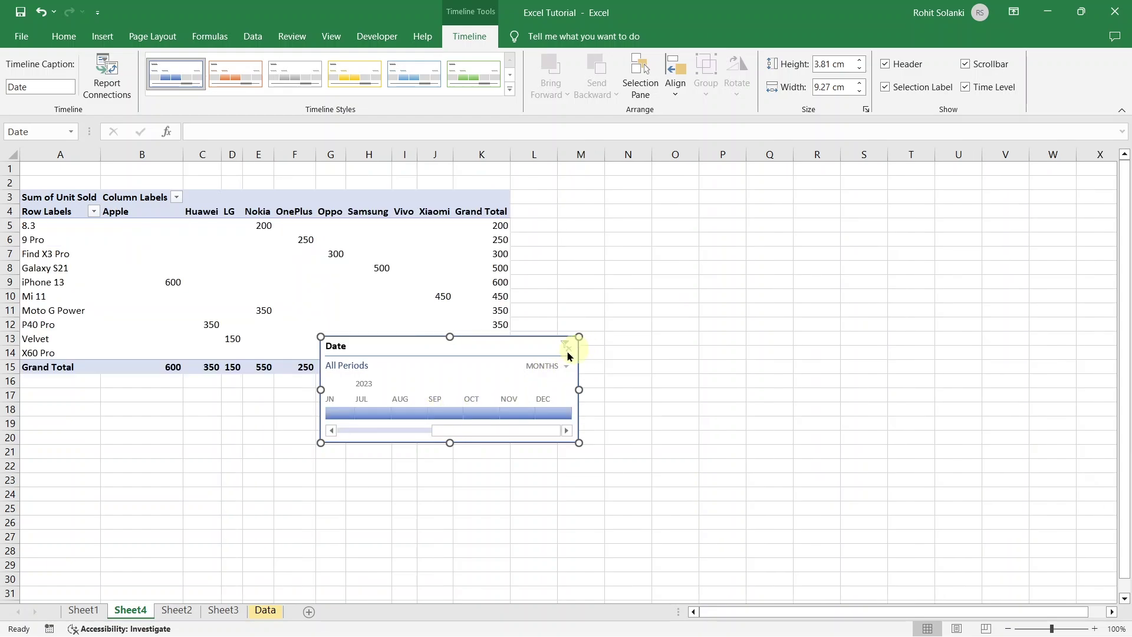
Step: Insert a Clustered Column PivotChart based on the PivotTable
{"action": "left_click", "coordinate": [364, 295]}
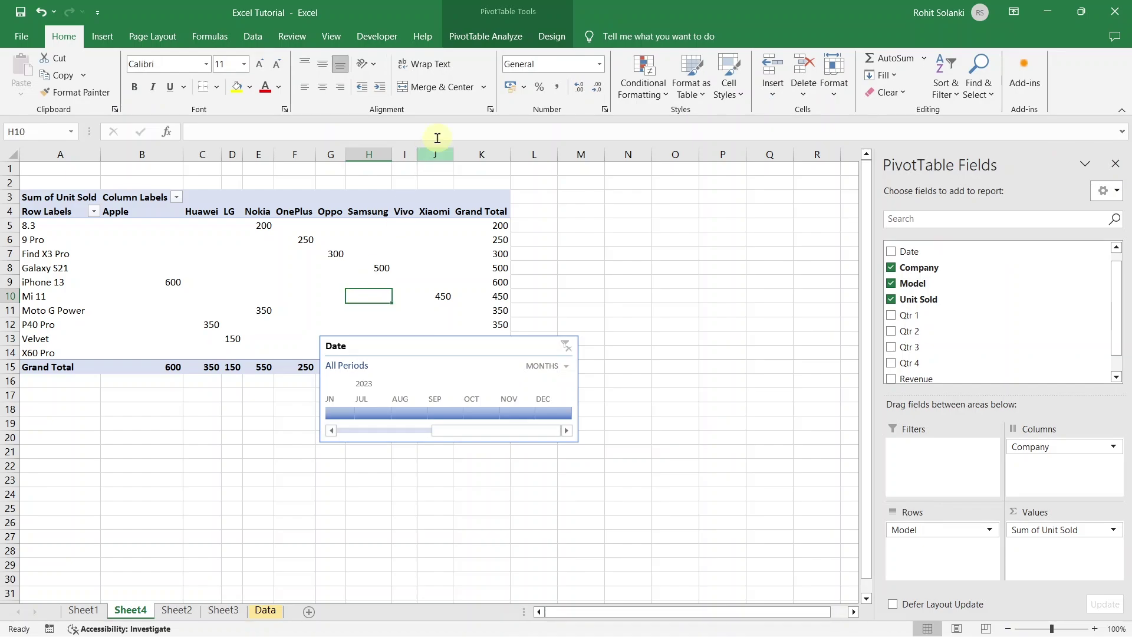
{"action": "left_click", "coordinate": [485, 36]}
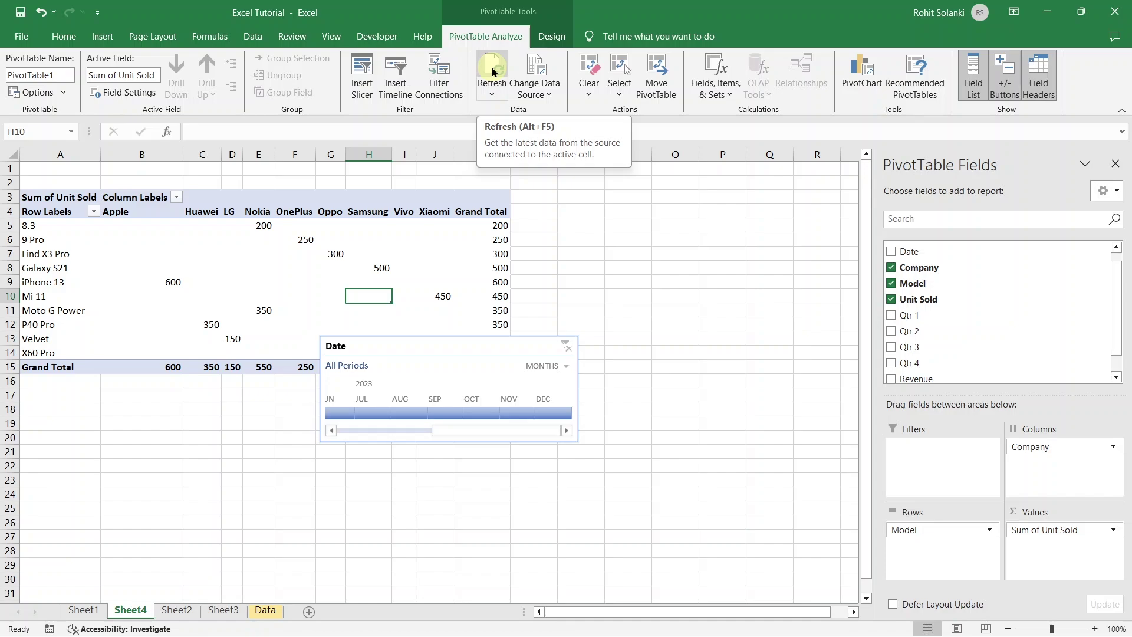
{"action": "left_click", "coordinate": [862, 89]}
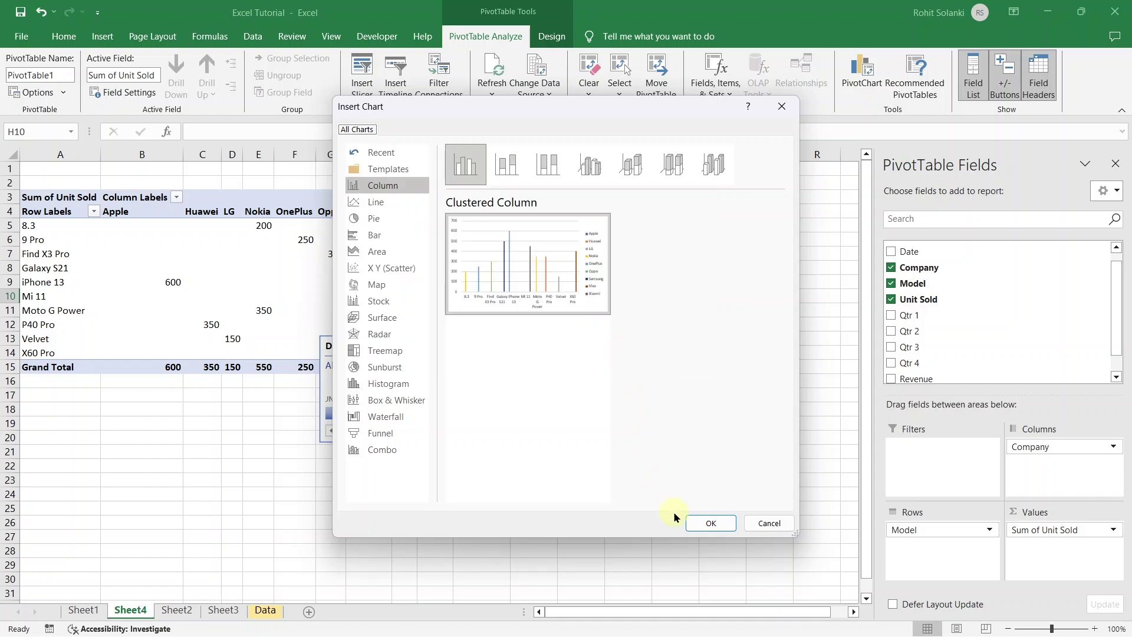
{"action": "left_click", "coordinate": [695, 524]}
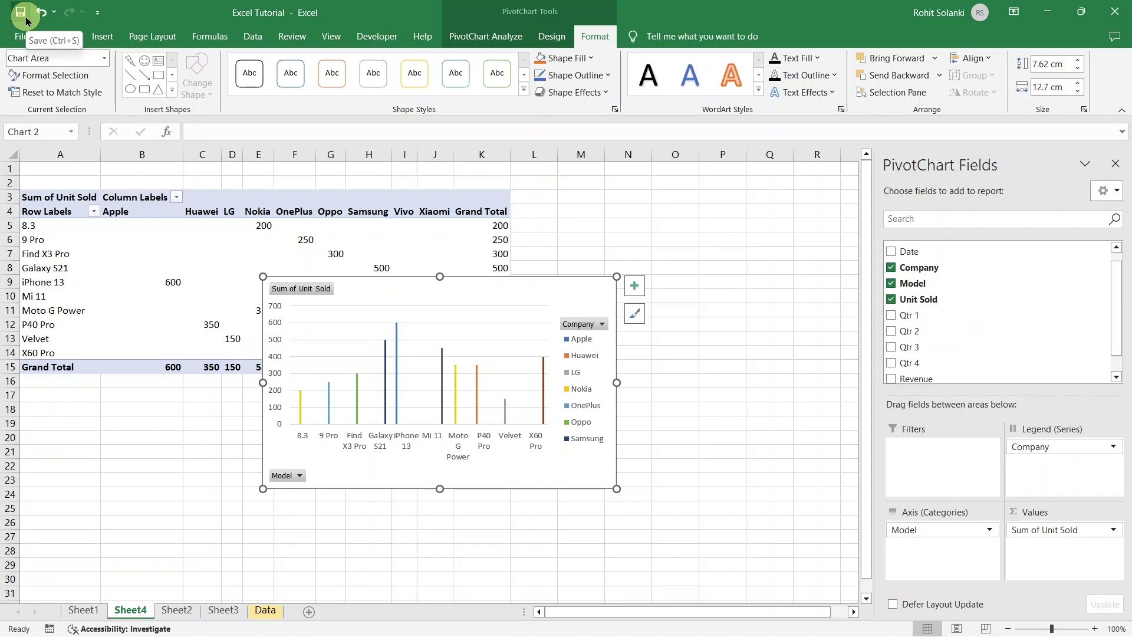
Step: Save a copy of the workbook in the Pictures folder as EXCEL FILE in Excel Workbook format
{"action": "left_click", "coordinate": [27, 36]}
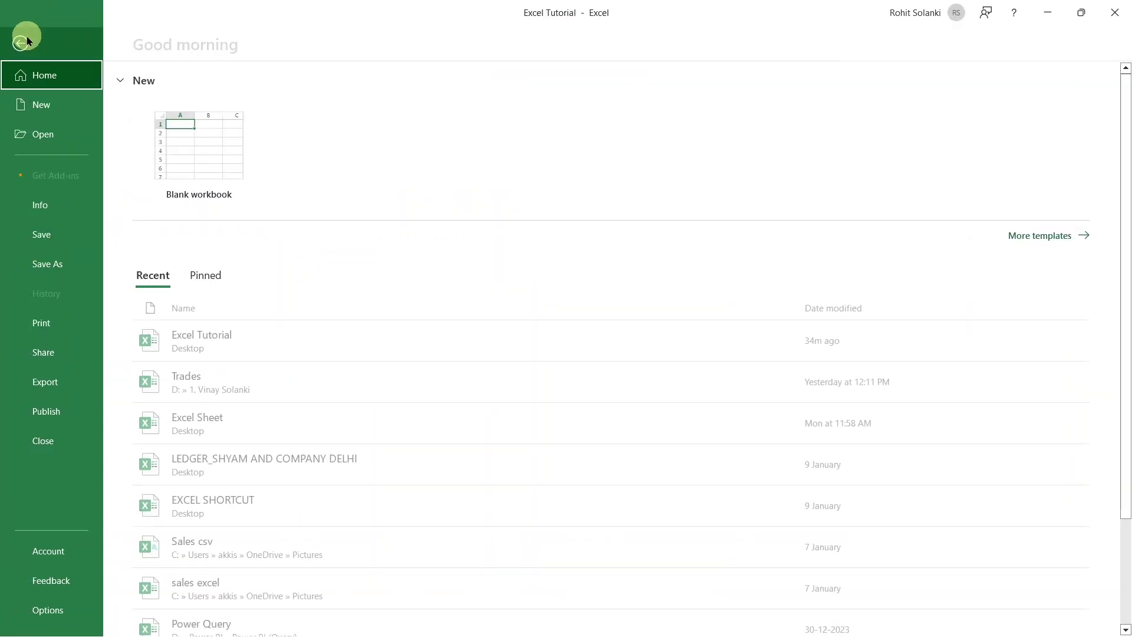
{"action": "left_click", "coordinate": [47, 264]}
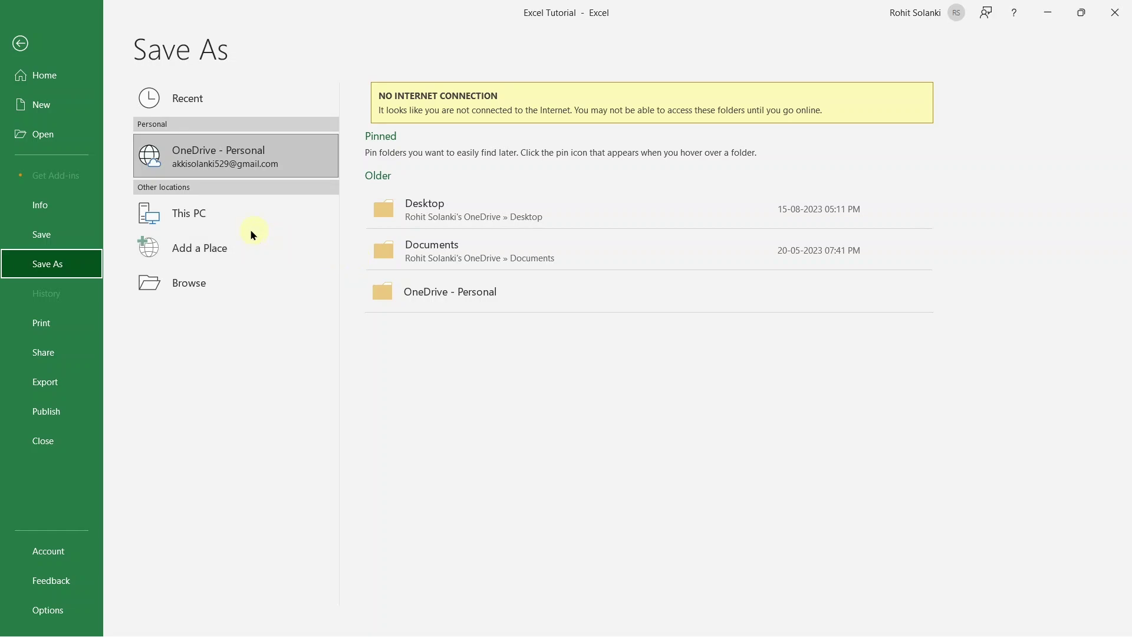
{"action": "left_click", "coordinate": [236, 218]}
{"action": "left_click", "coordinate": [473, 174]}
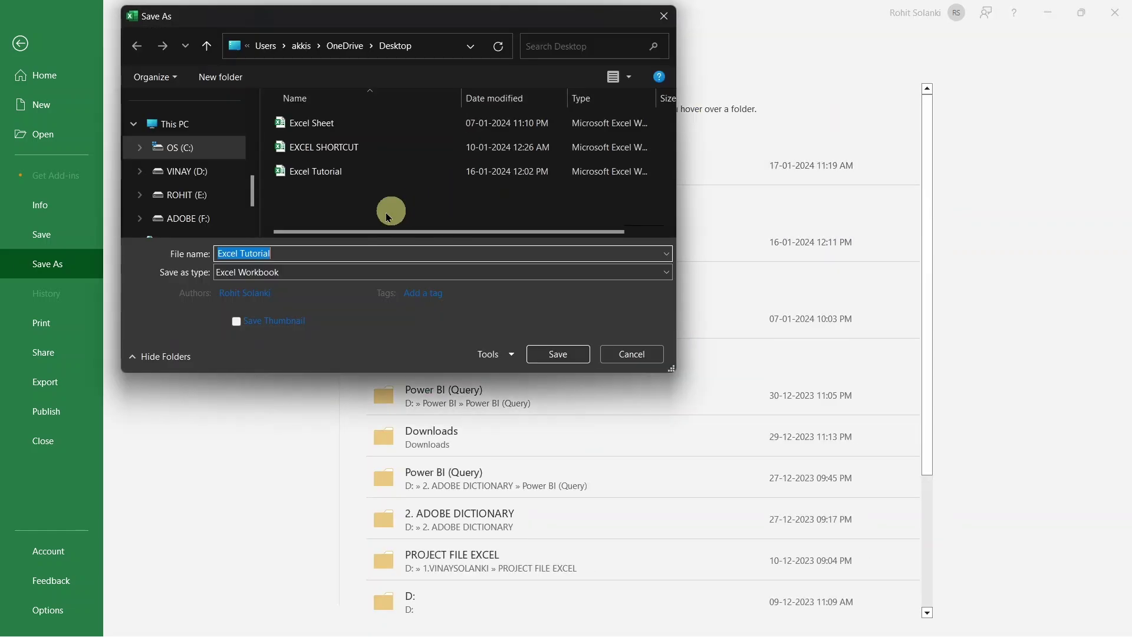
{"action": "scroll", "coordinate": [236, 171], "scroll_direction": "up", "scroll_amount": 3}
{"action": "scroll", "coordinate": [246, 131], "scroll_direction": "up", "scroll_amount": 2}
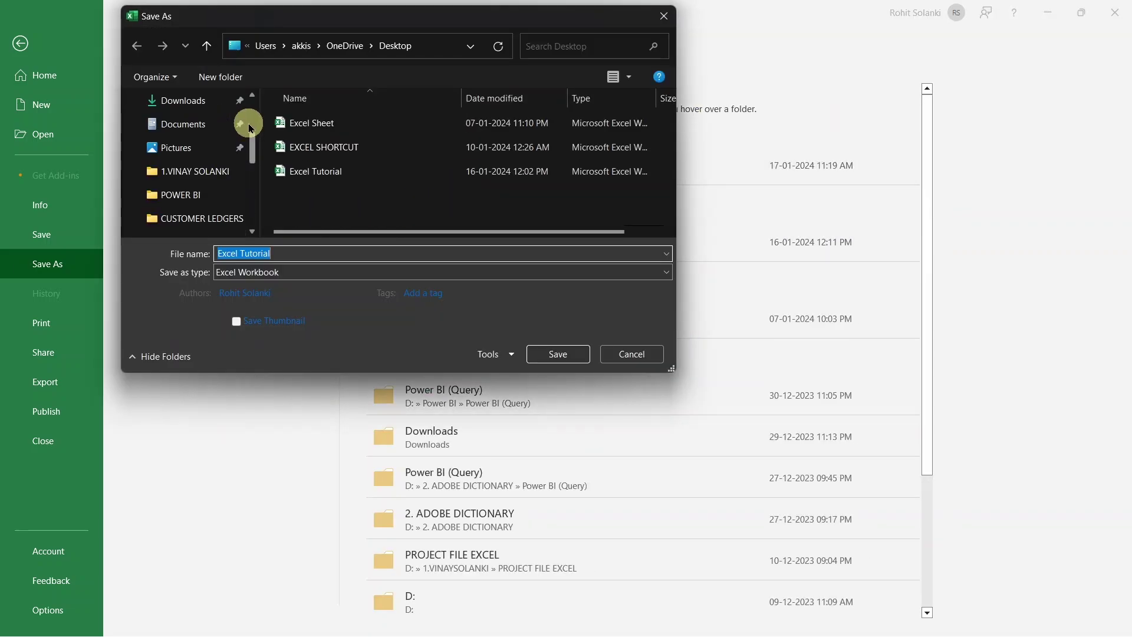
{"action": "left_click", "coordinate": [185, 147]}
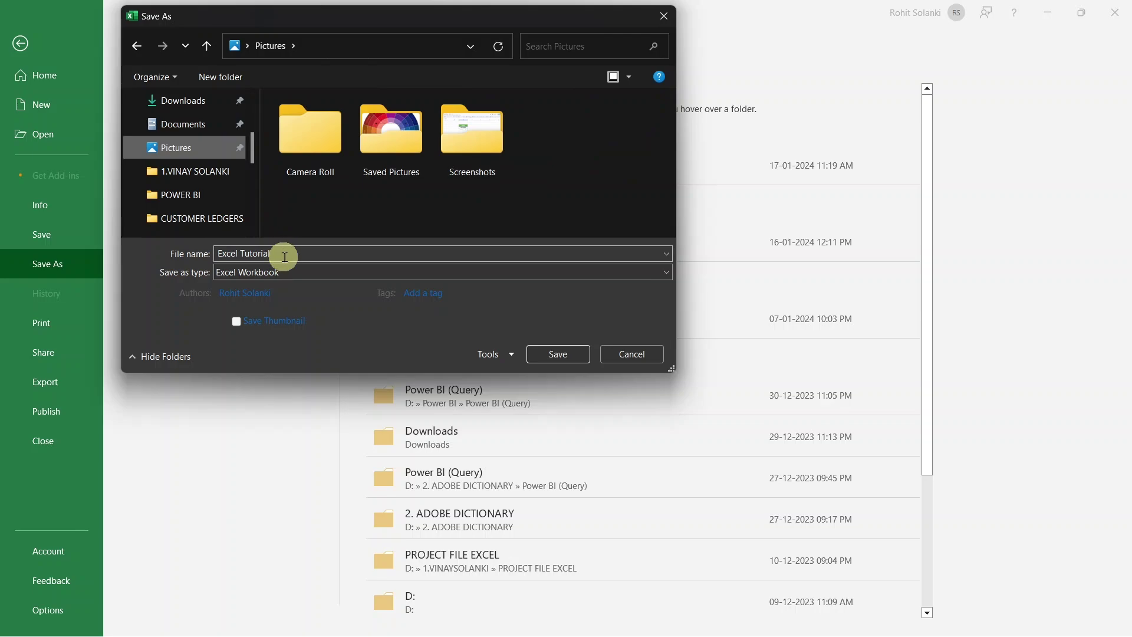
{"action": "left_click", "coordinate": [280, 277]}
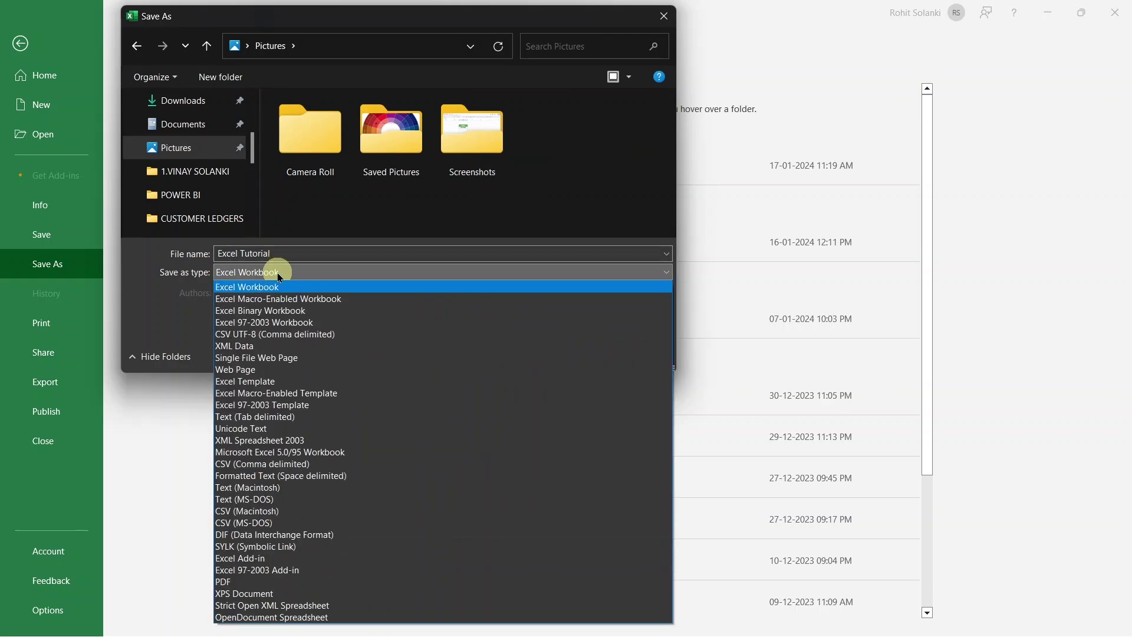
{"action": "left_click", "coordinate": [280, 275]}
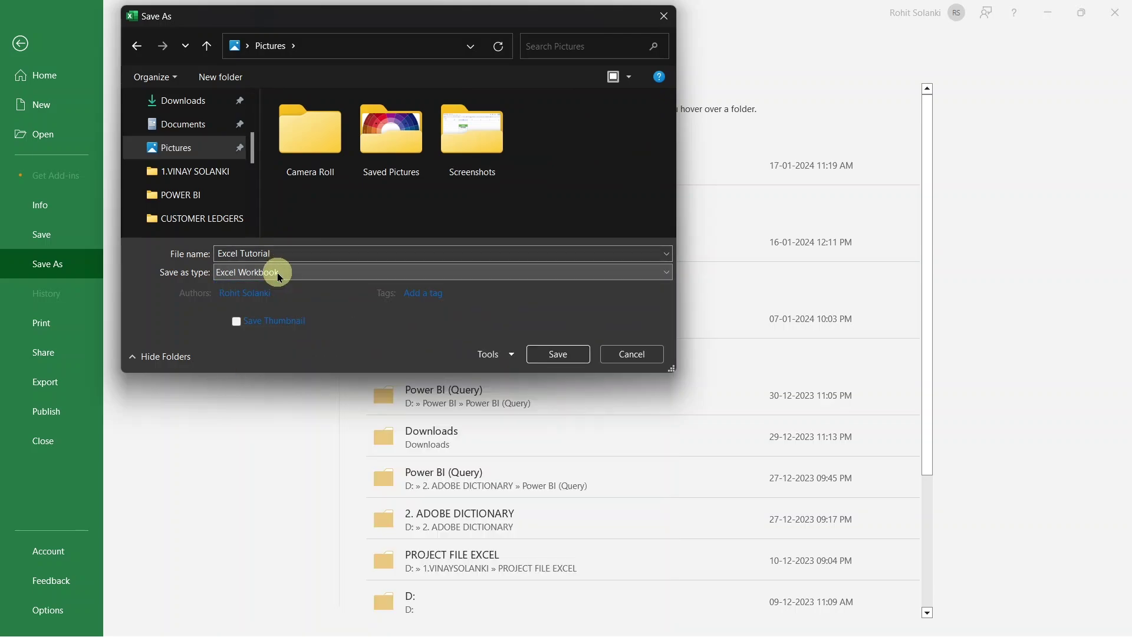
{"action": "left_click", "coordinate": [301, 253]}
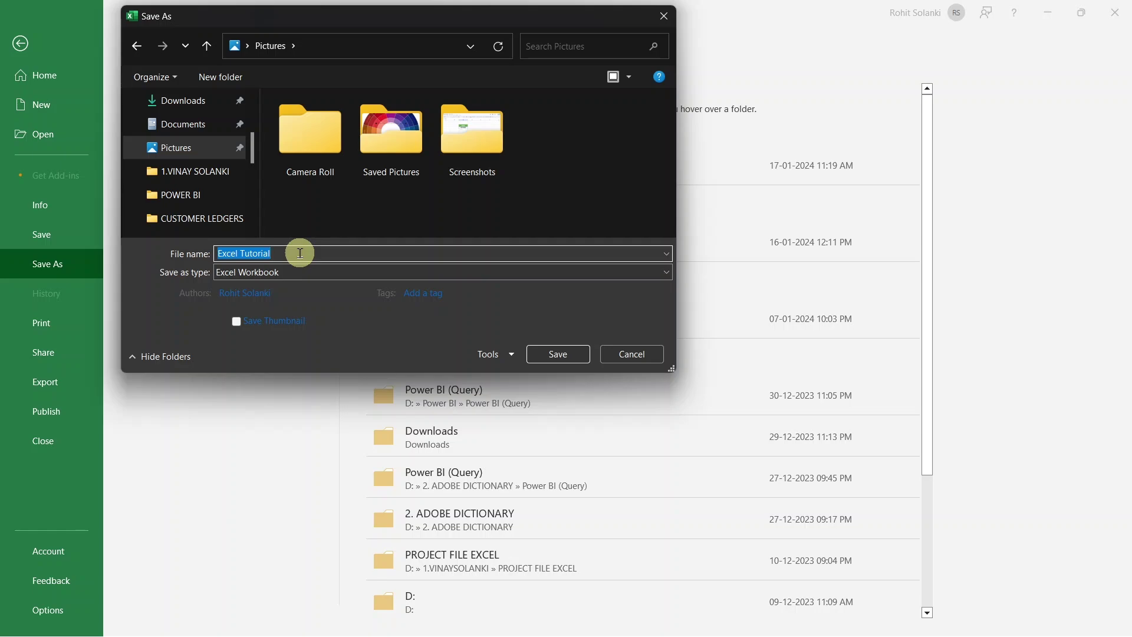
{"action": "type", "text": "EXCEL FILE"}
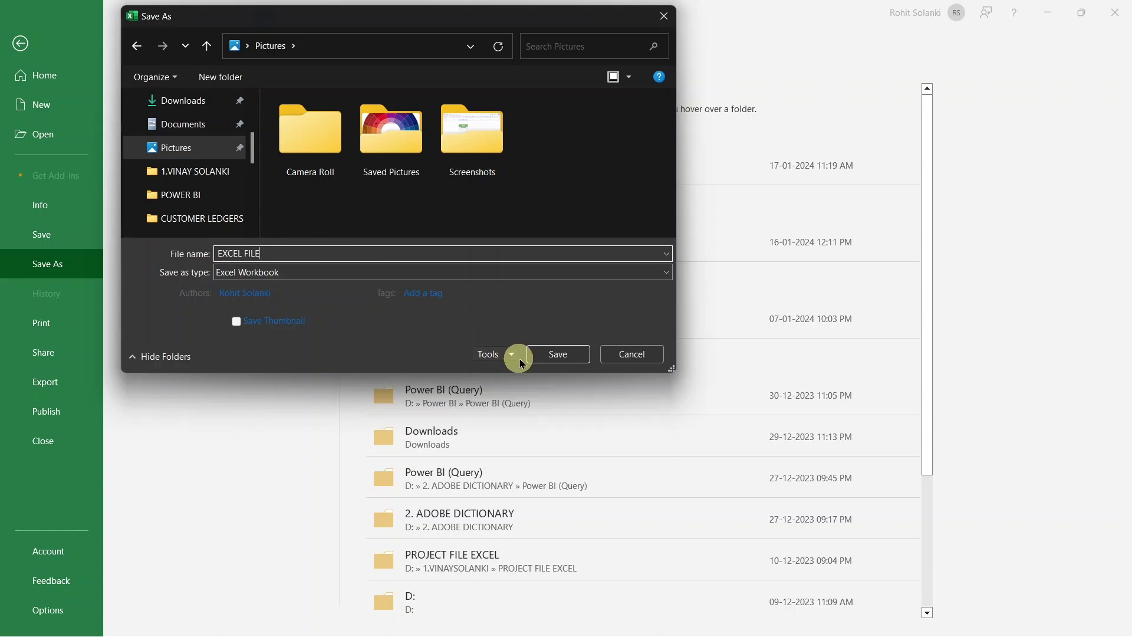
{"action": "left_click", "coordinate": [543, 359]}
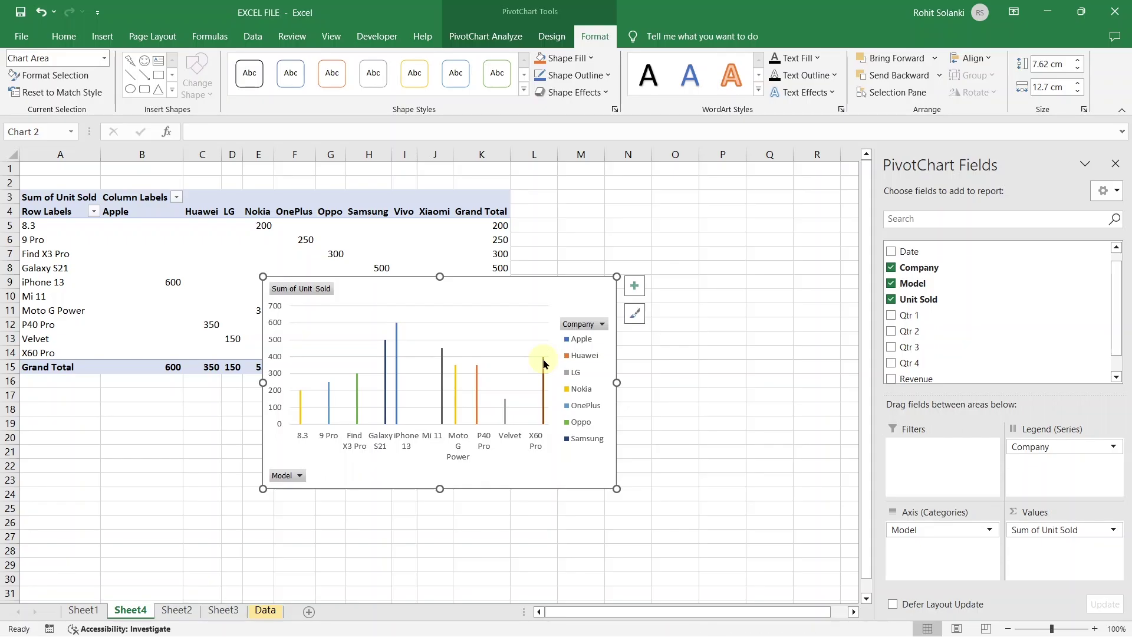